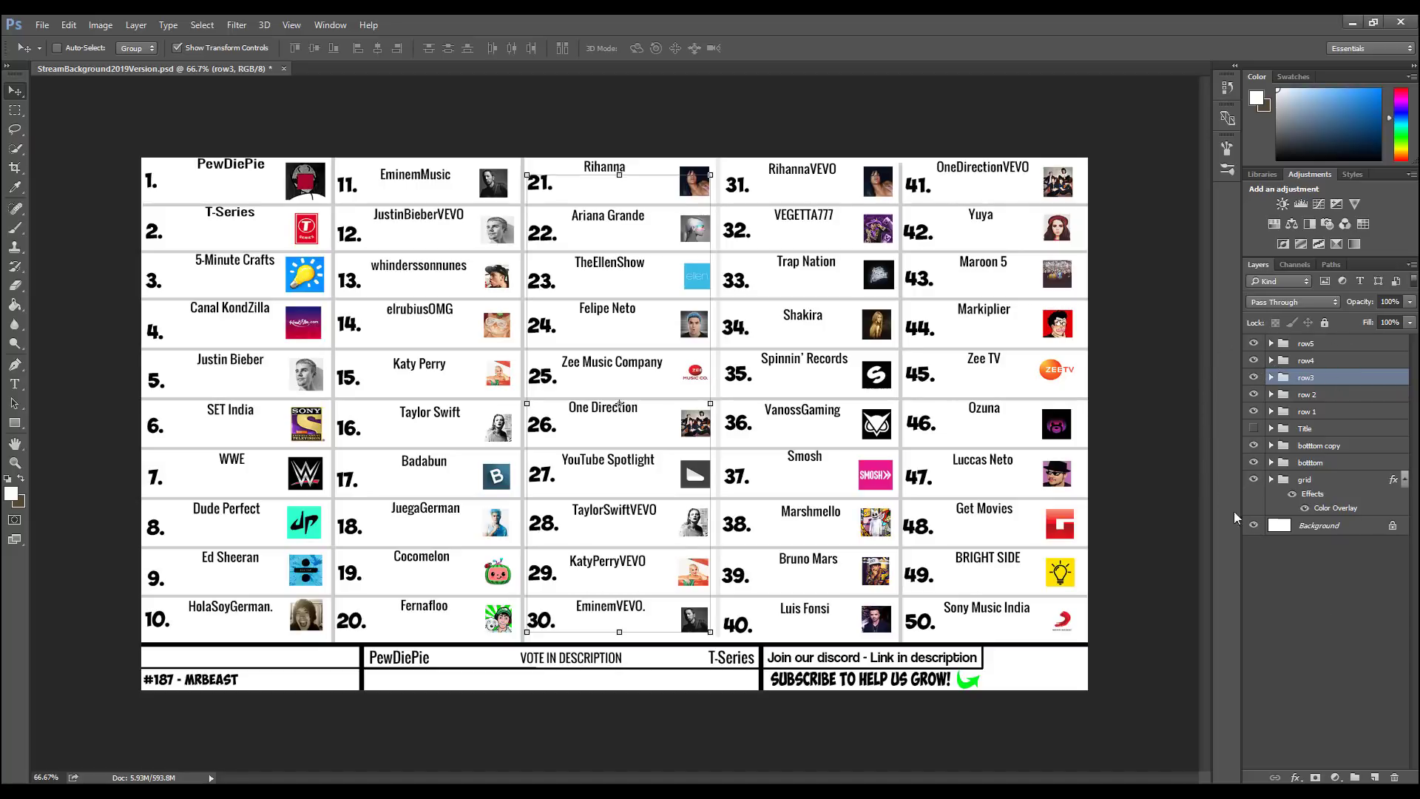
Step: Examine which part of the finished stream background each of the row 1 to row5 and Title layer groups covers
left_click(1316, 348)
left_click(1313, 365)
left_click(1315, 382)
left_click(1317, 399)
left_click(1311, 416)
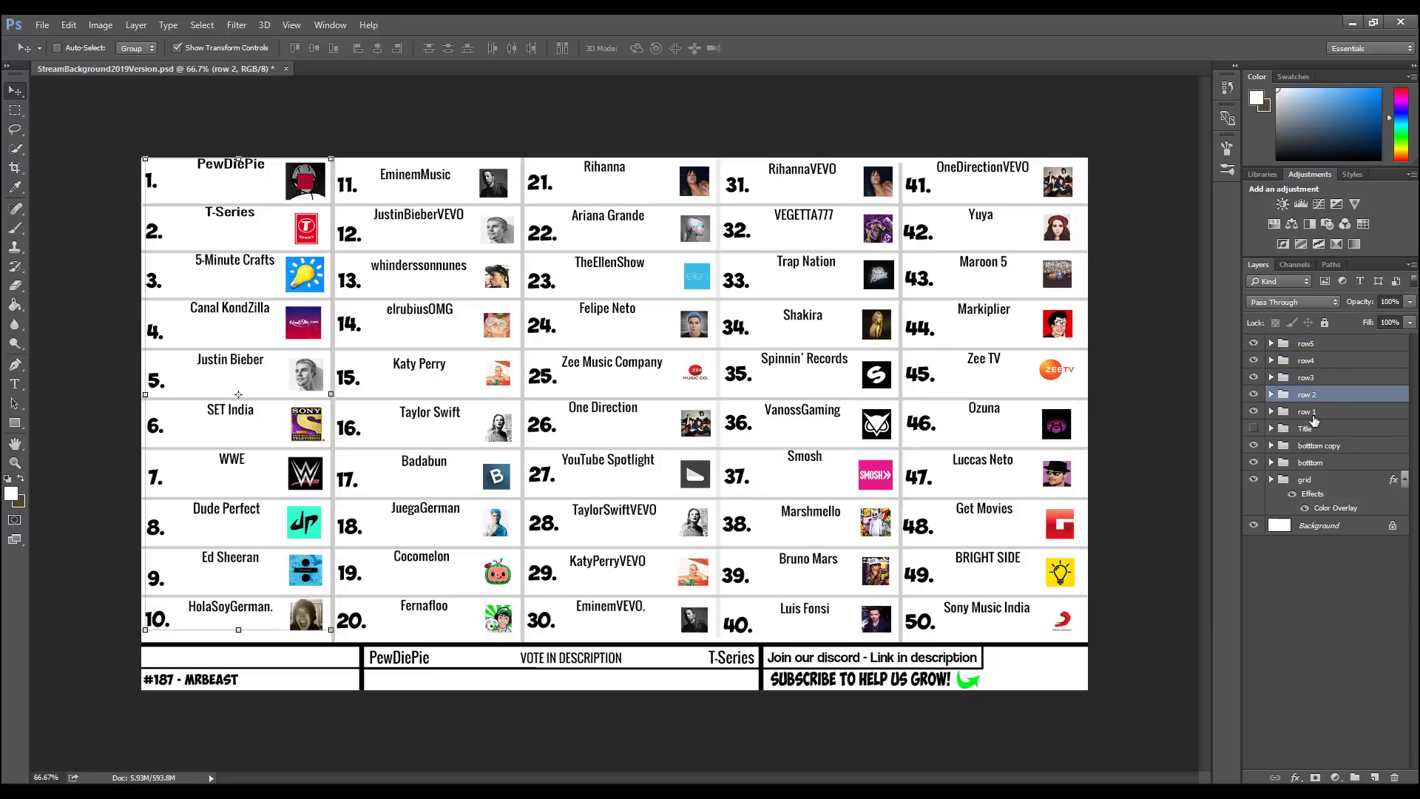
left_click(1316, 428)
left_click(1319, 411)
left_click(1320, 395)
left_click(1321, 377)
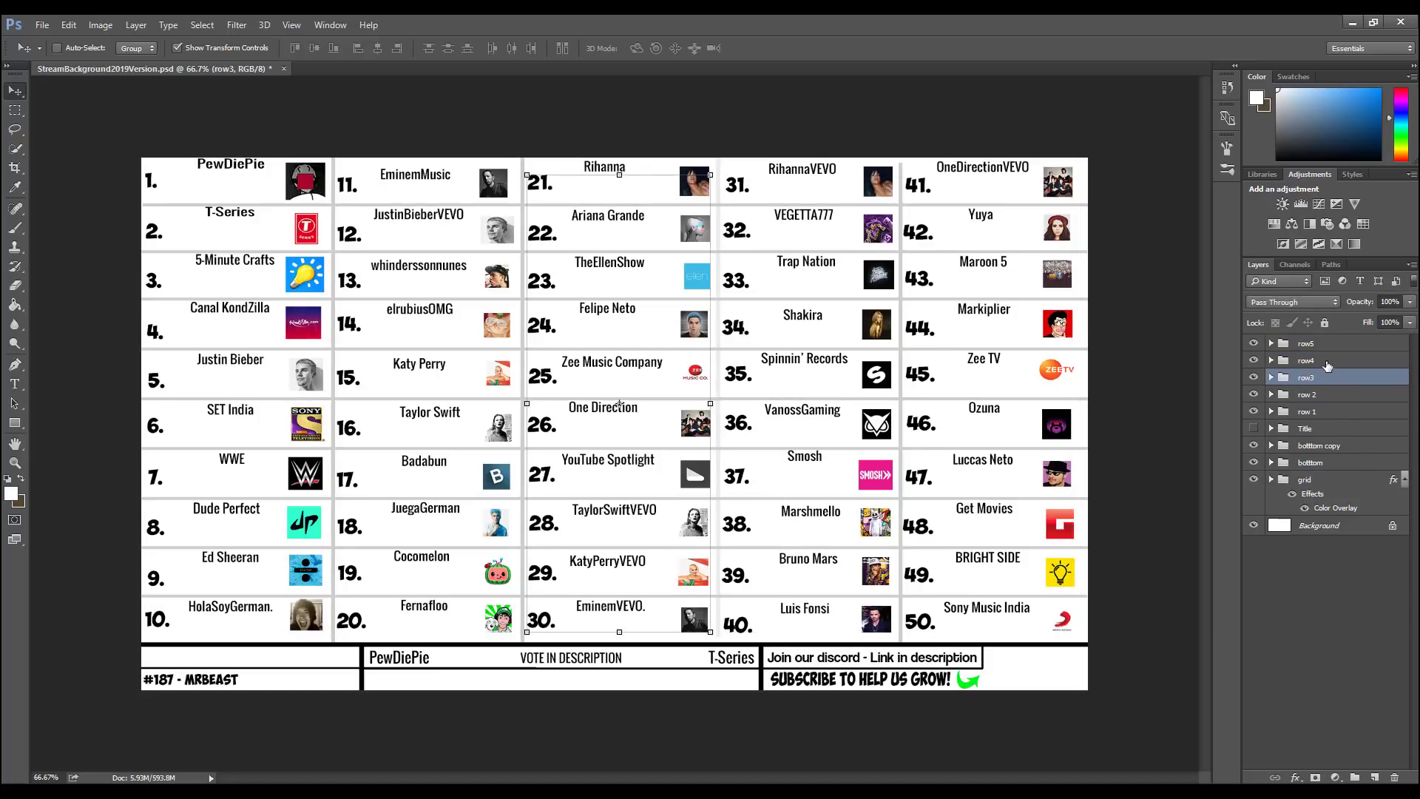
left_click(1321, 360)
left_click(1323, 346)
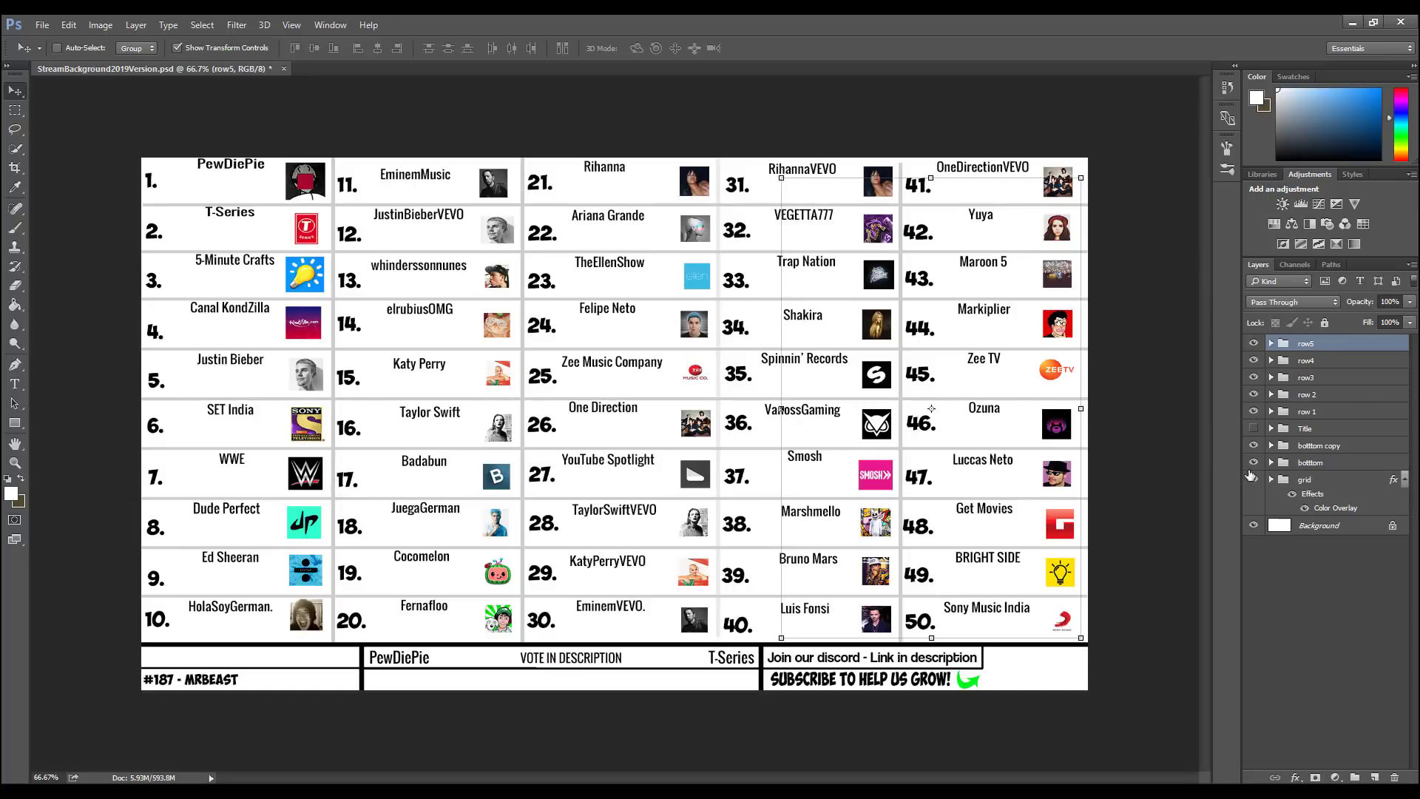
Step: Try moving the row 1 layer group slightly and return it to its original position
left_click(1312, 411)
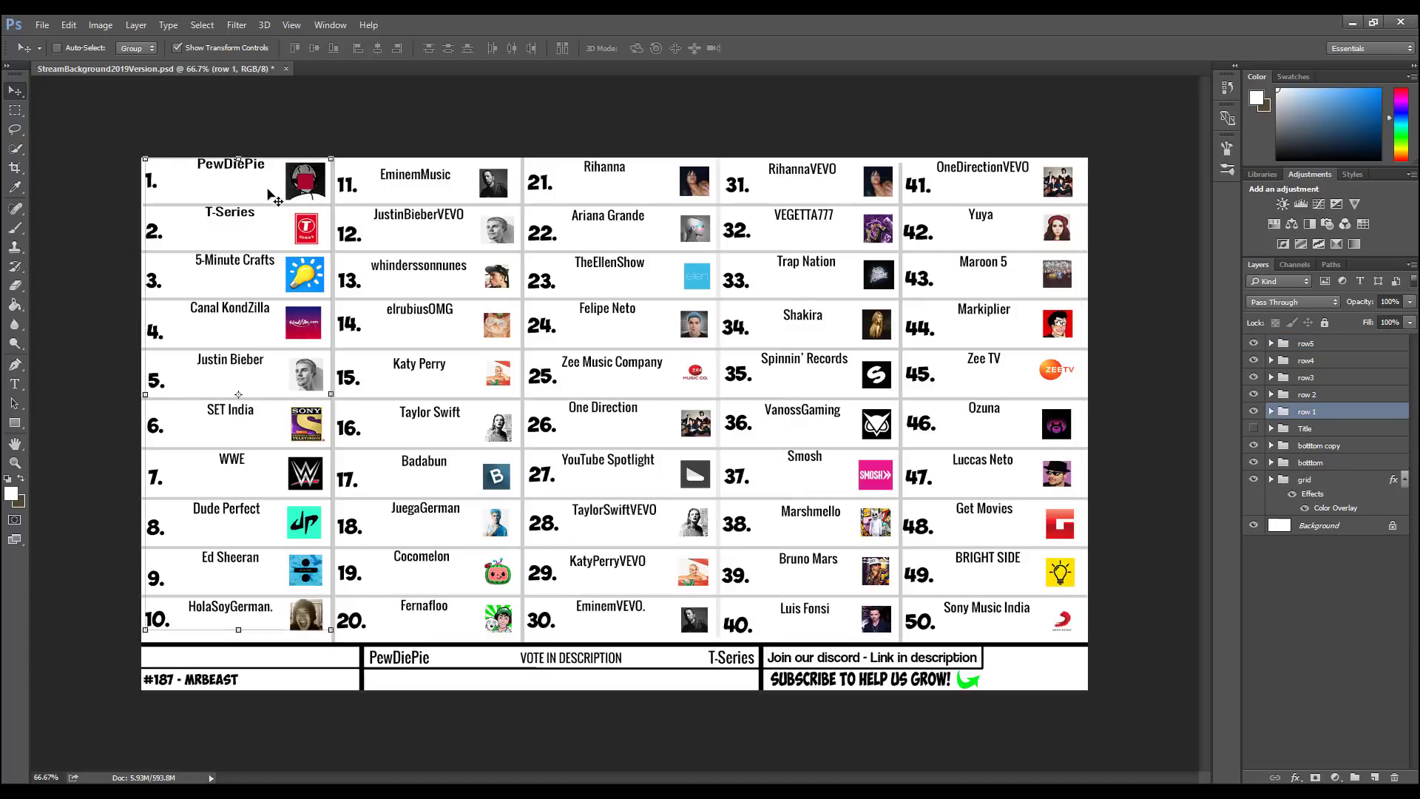
mouse_move(270, 194)
left_mouse_down()
mouse_move(319, 222)
mouse_move(274, 195)
mouse_move(190, 226)
mouse_move(370, 207)
mouse_move(326, 256)
mouse_move(271, 197)
left_mouse_up()
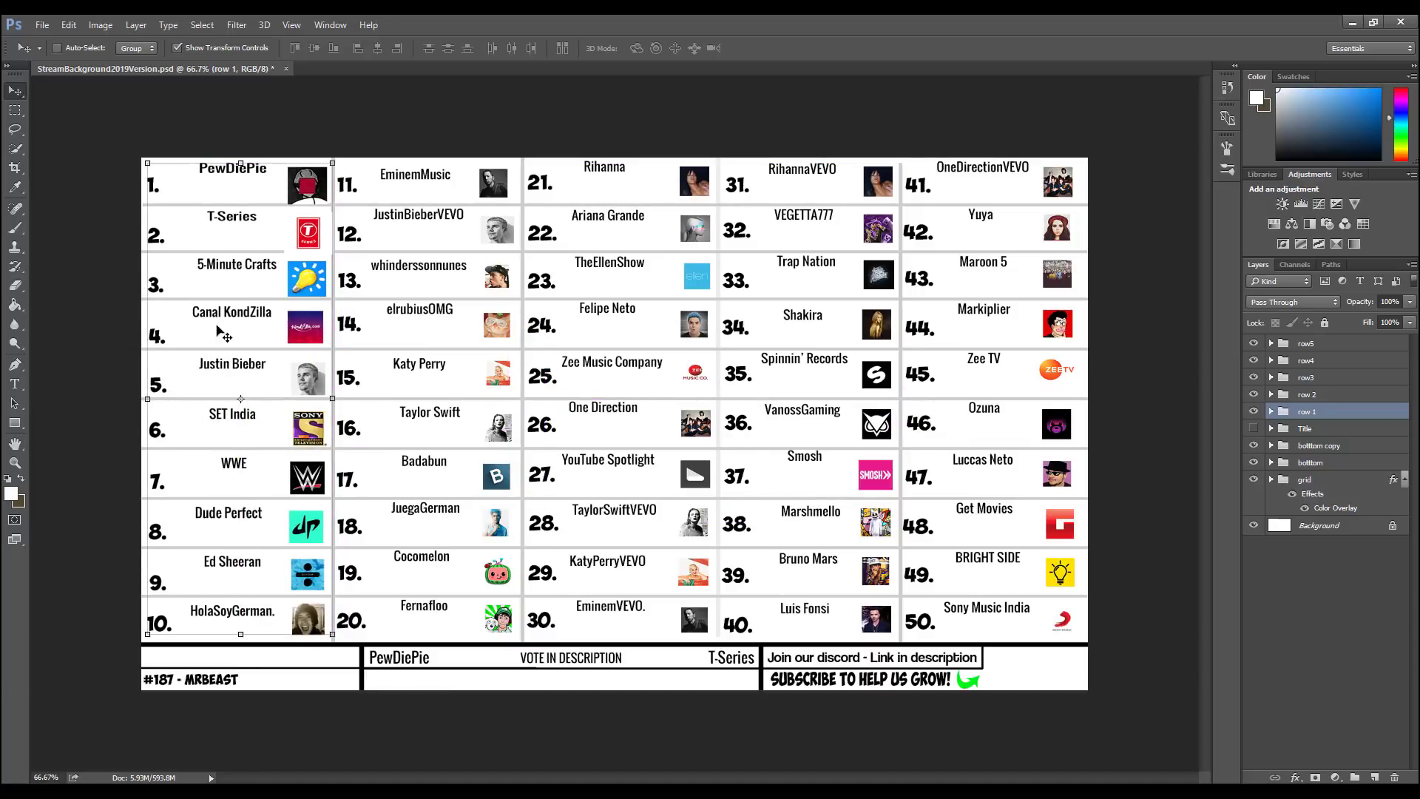
left_click_drag(256, 241, 254, 236)
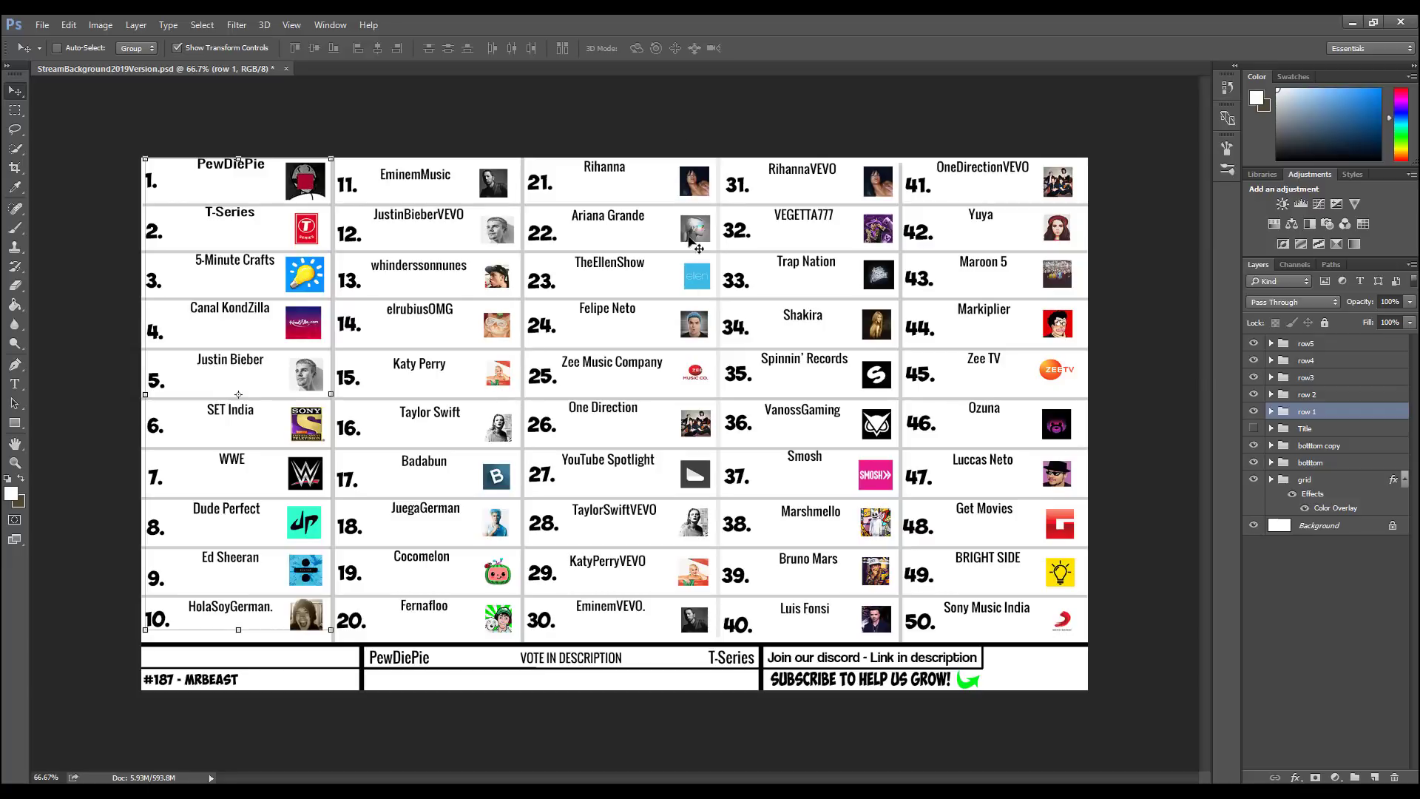
left_click(1329, 430)
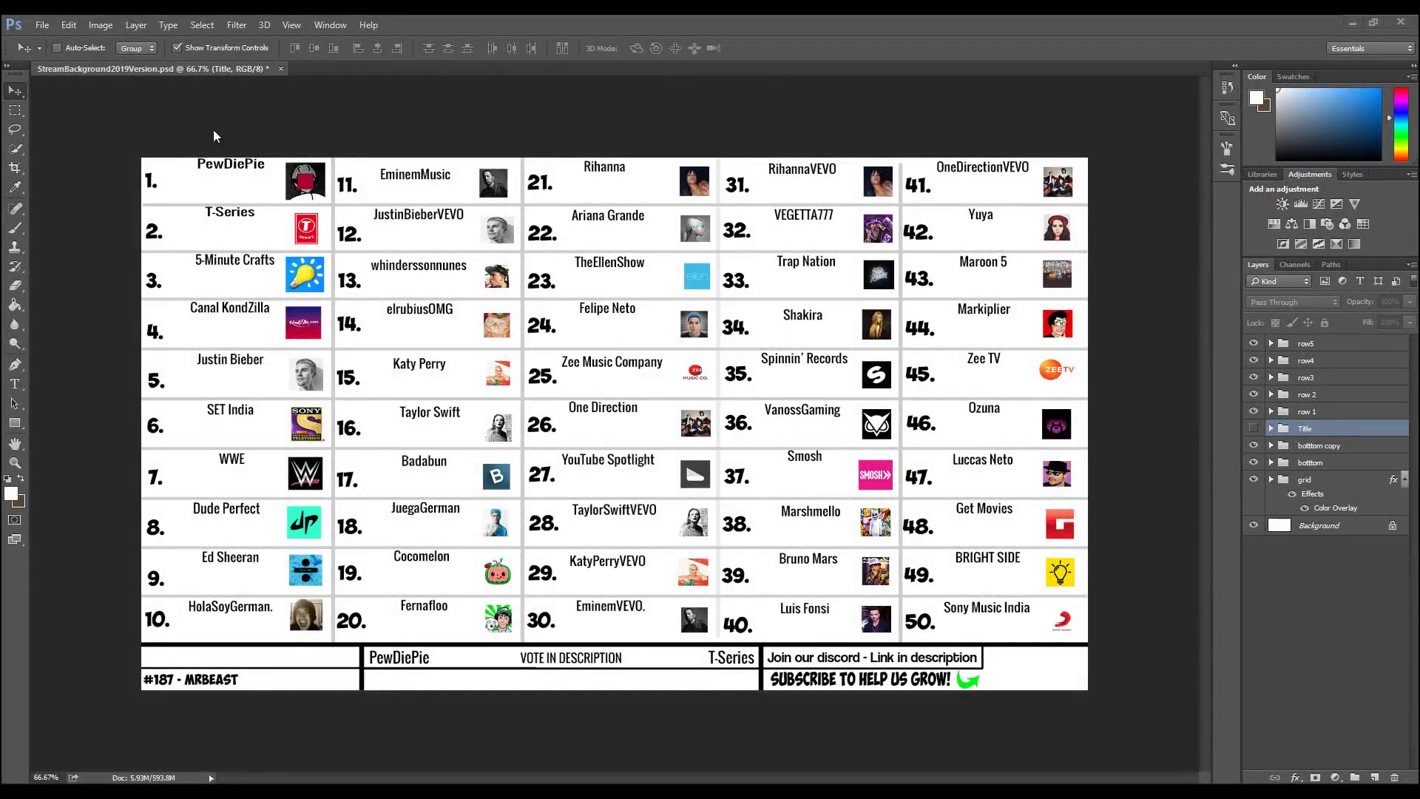
Step: Create a new 1920 by 1080 pixel document named bgstream with a white background
left_click(43, 25)
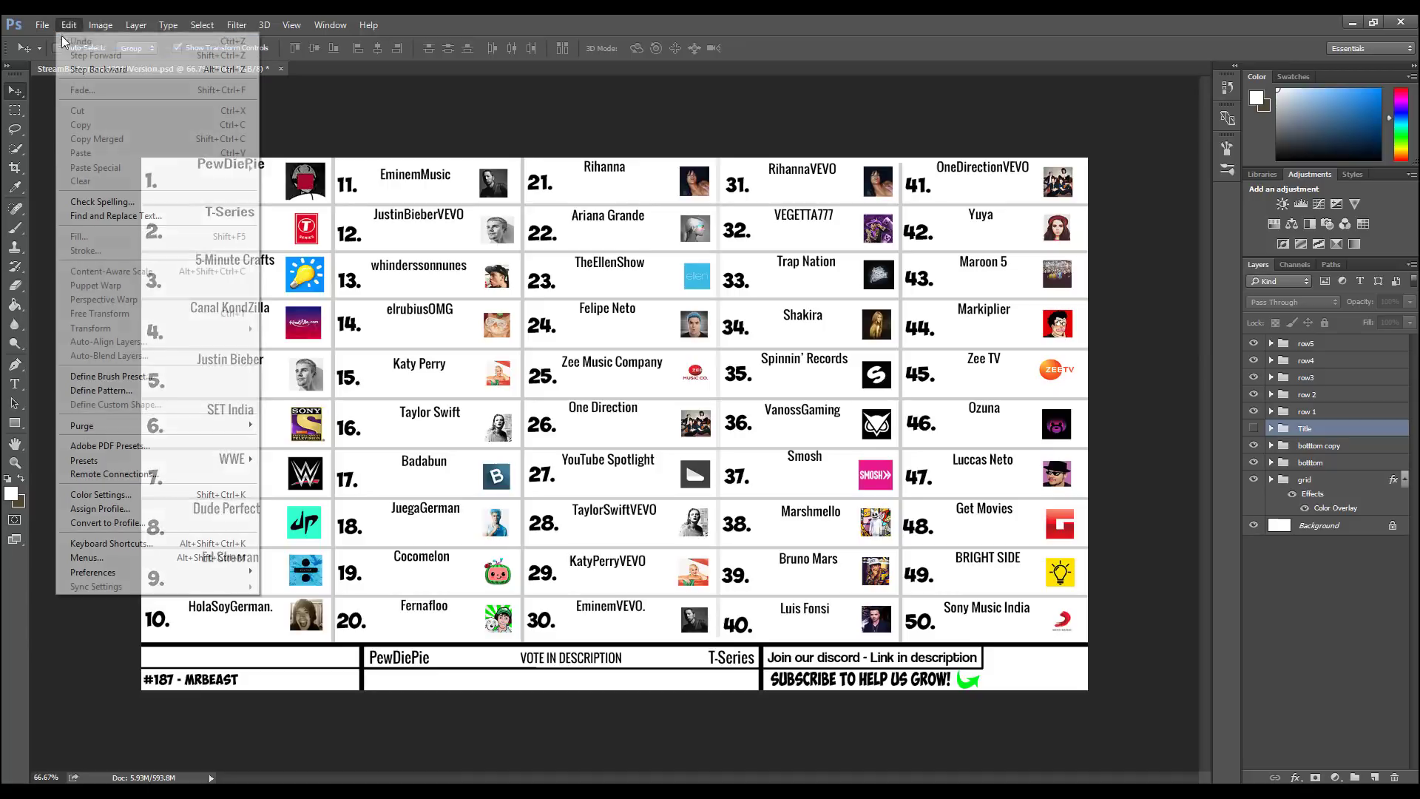
left_click(53, 41)
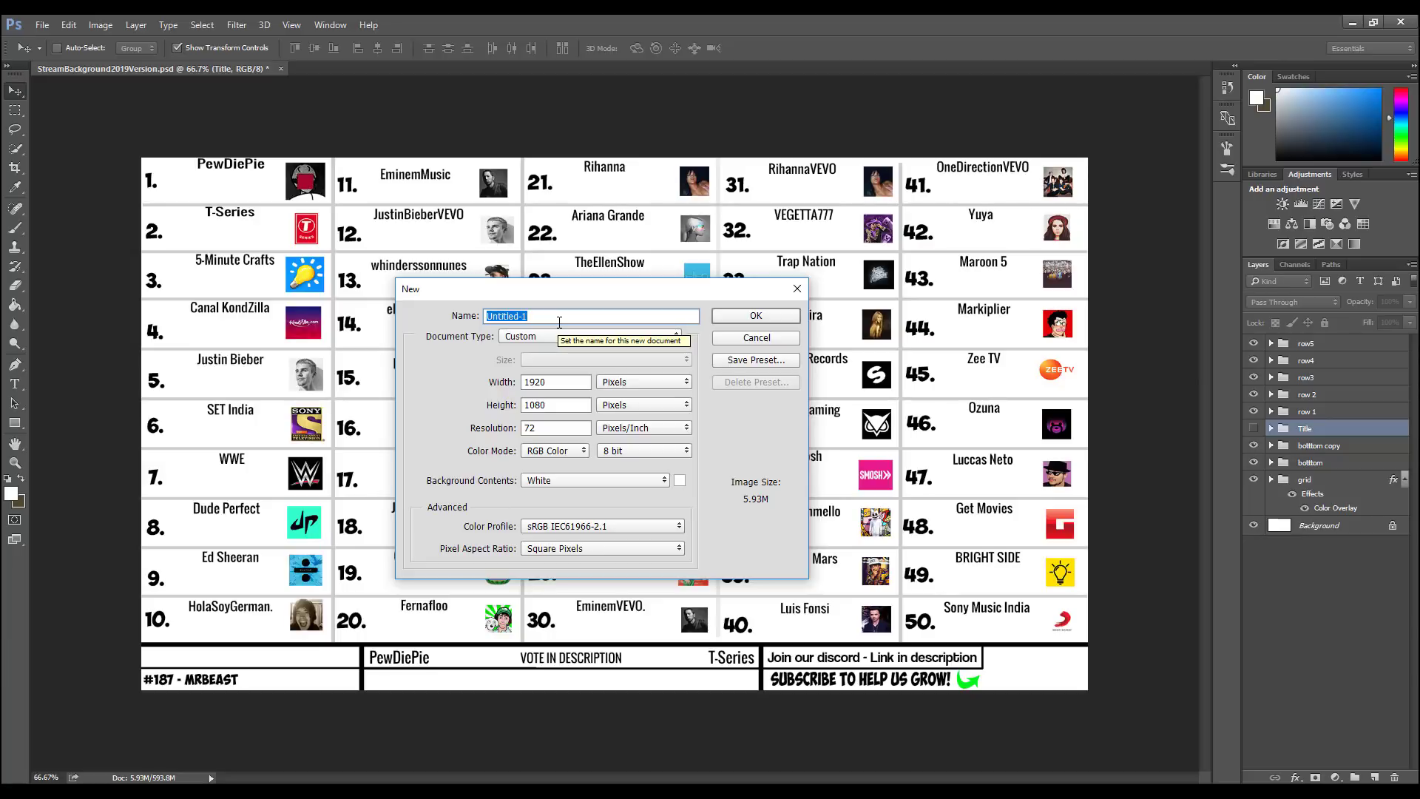
type("bg")
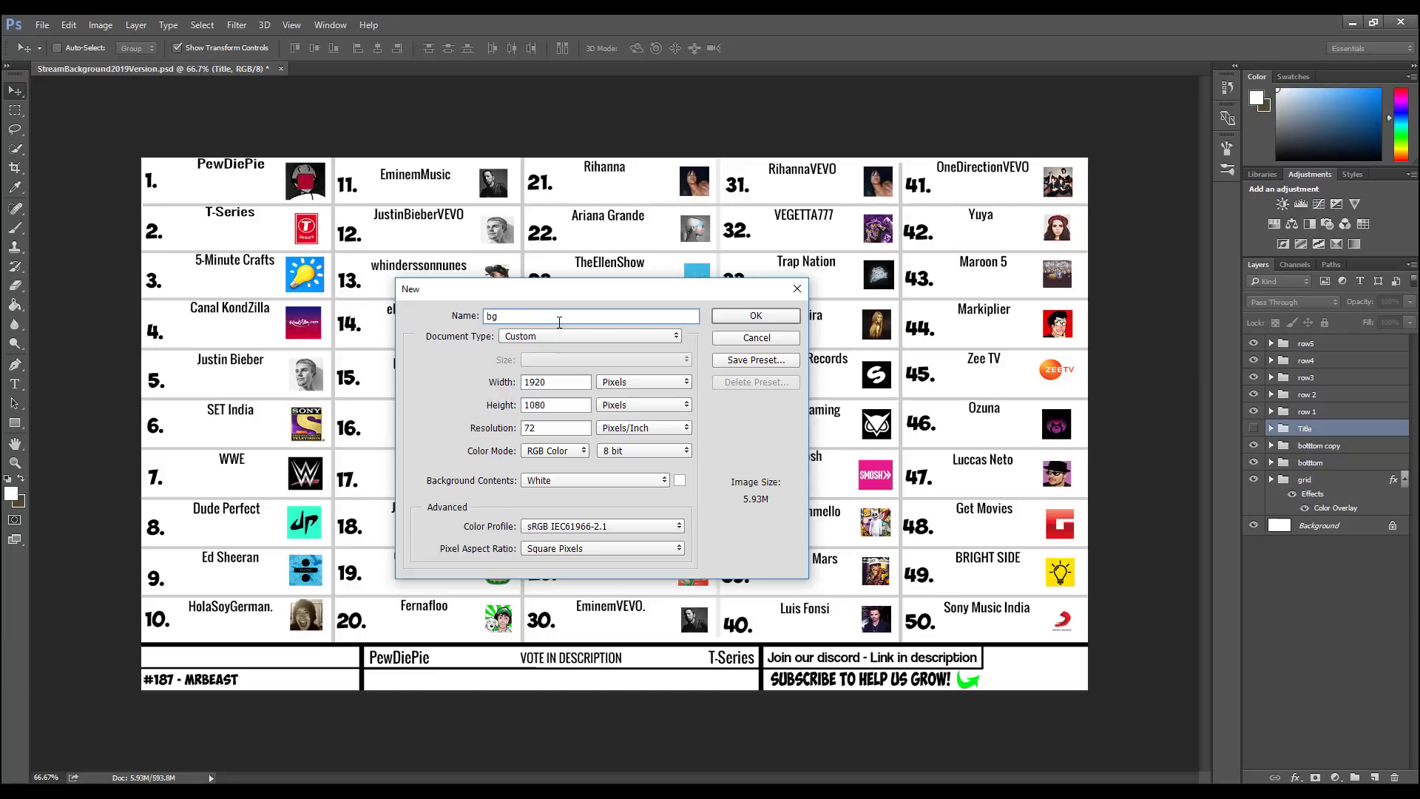
type("stream")
left_click(756, 316)
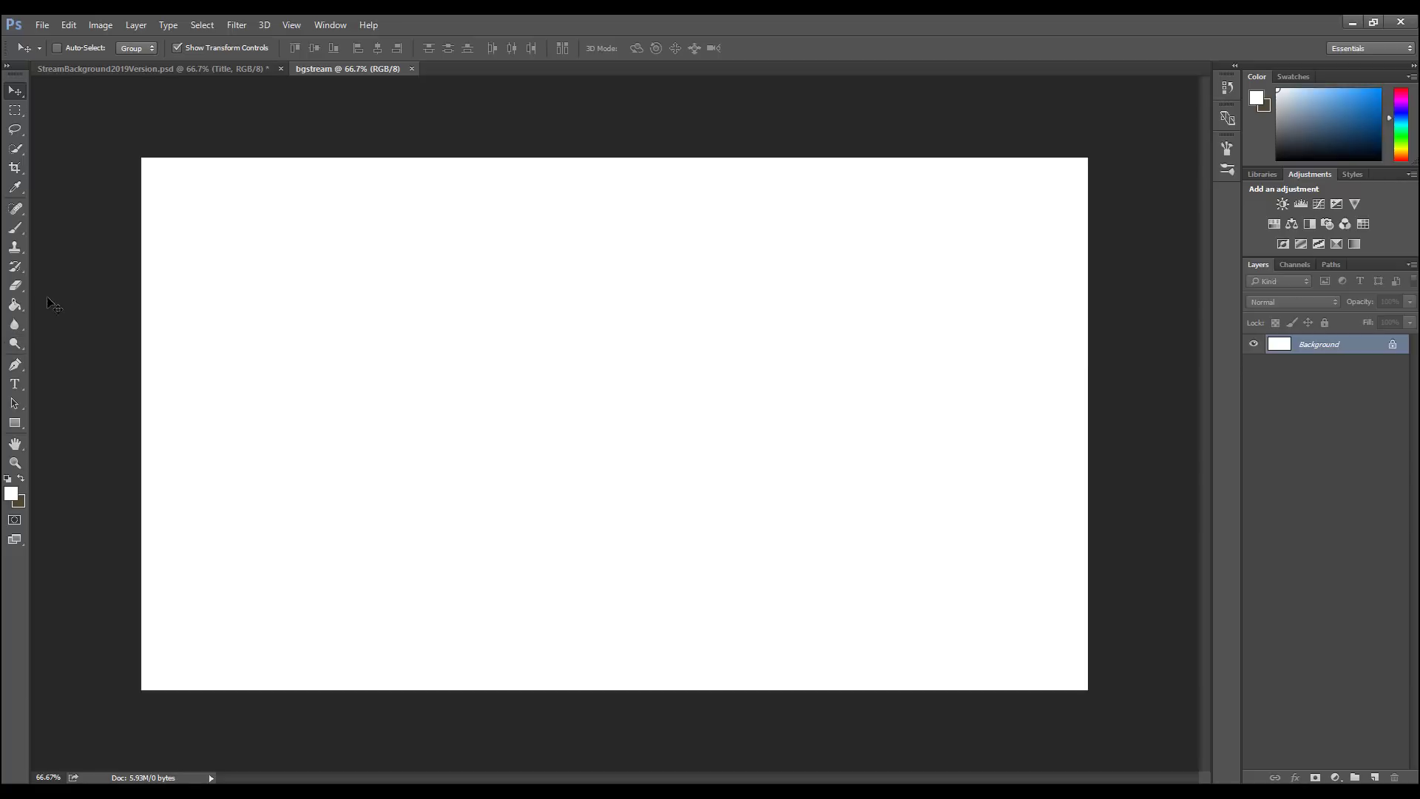
Step: Draw a rectangle about 890 by 158 px near the canvas's upper left corner with a white fill
left_click(15, 423)
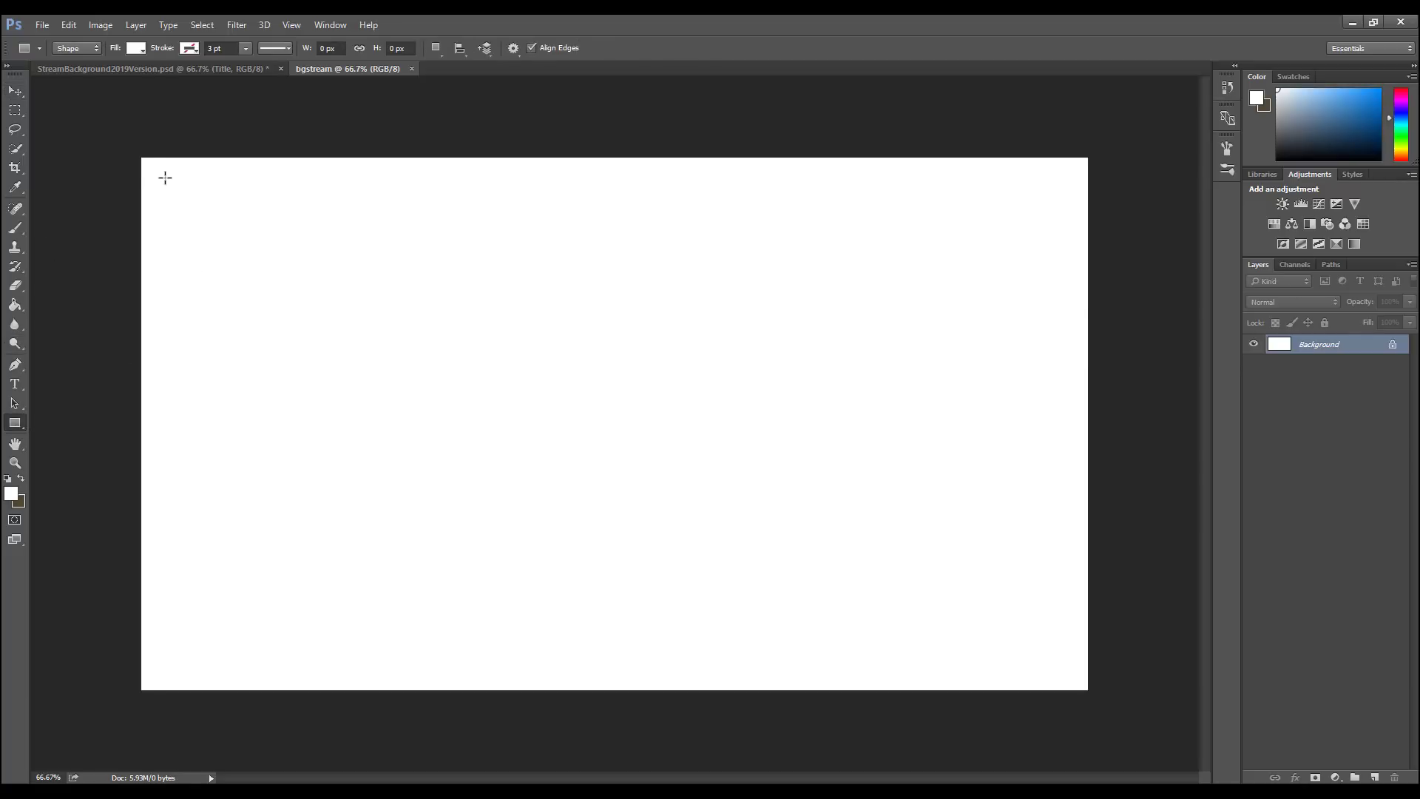
left_click_drag(163, 172, 601, 249)
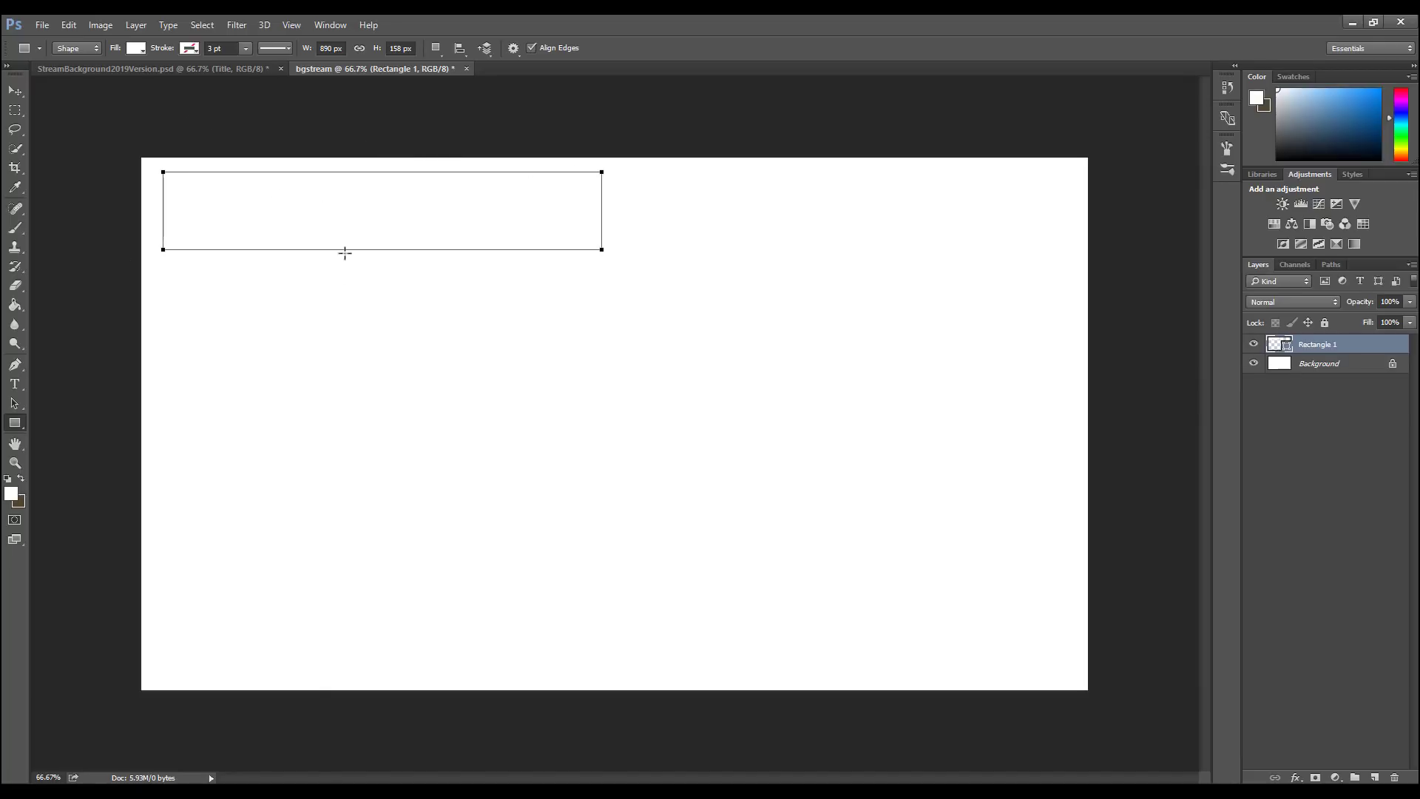
left_click(136, 49)
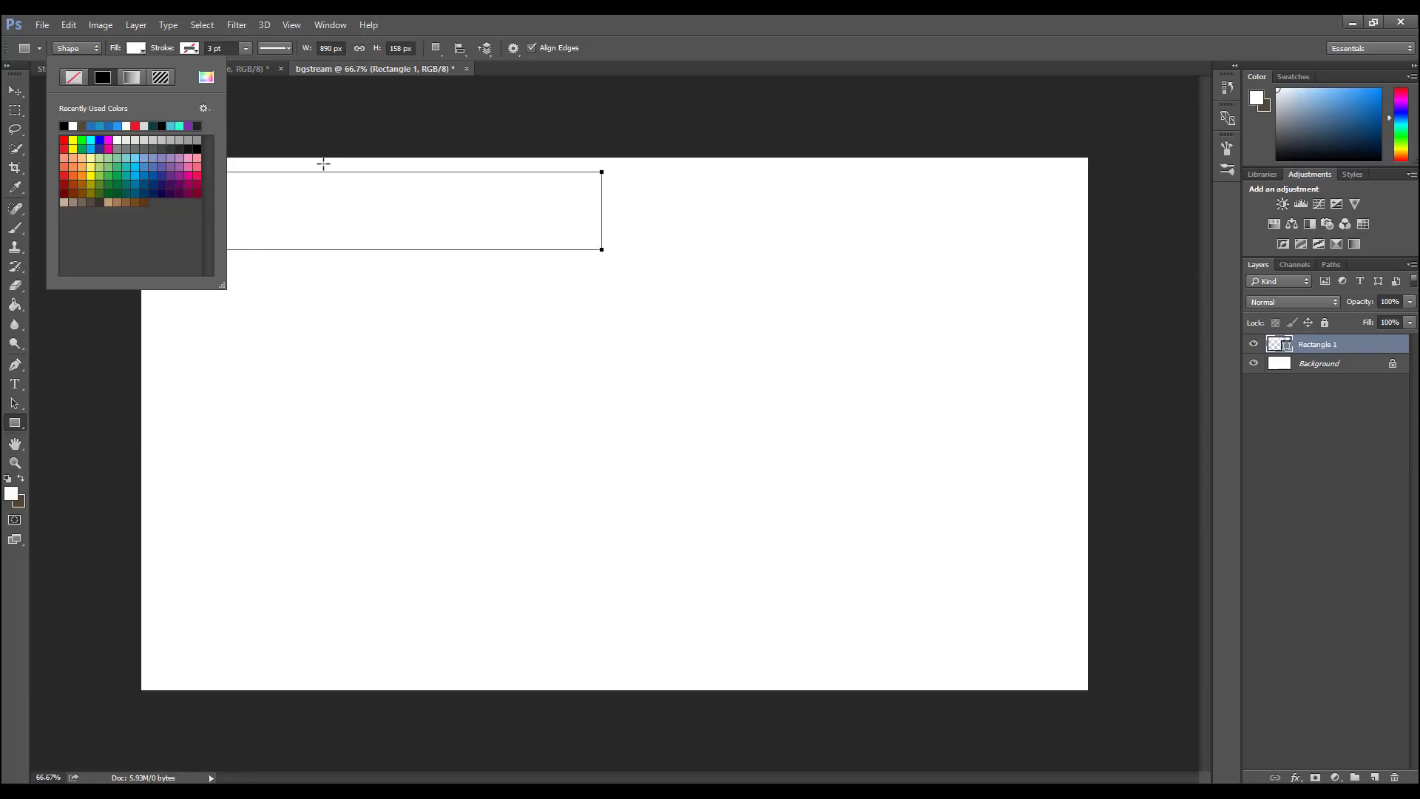
left_click(65, 127)
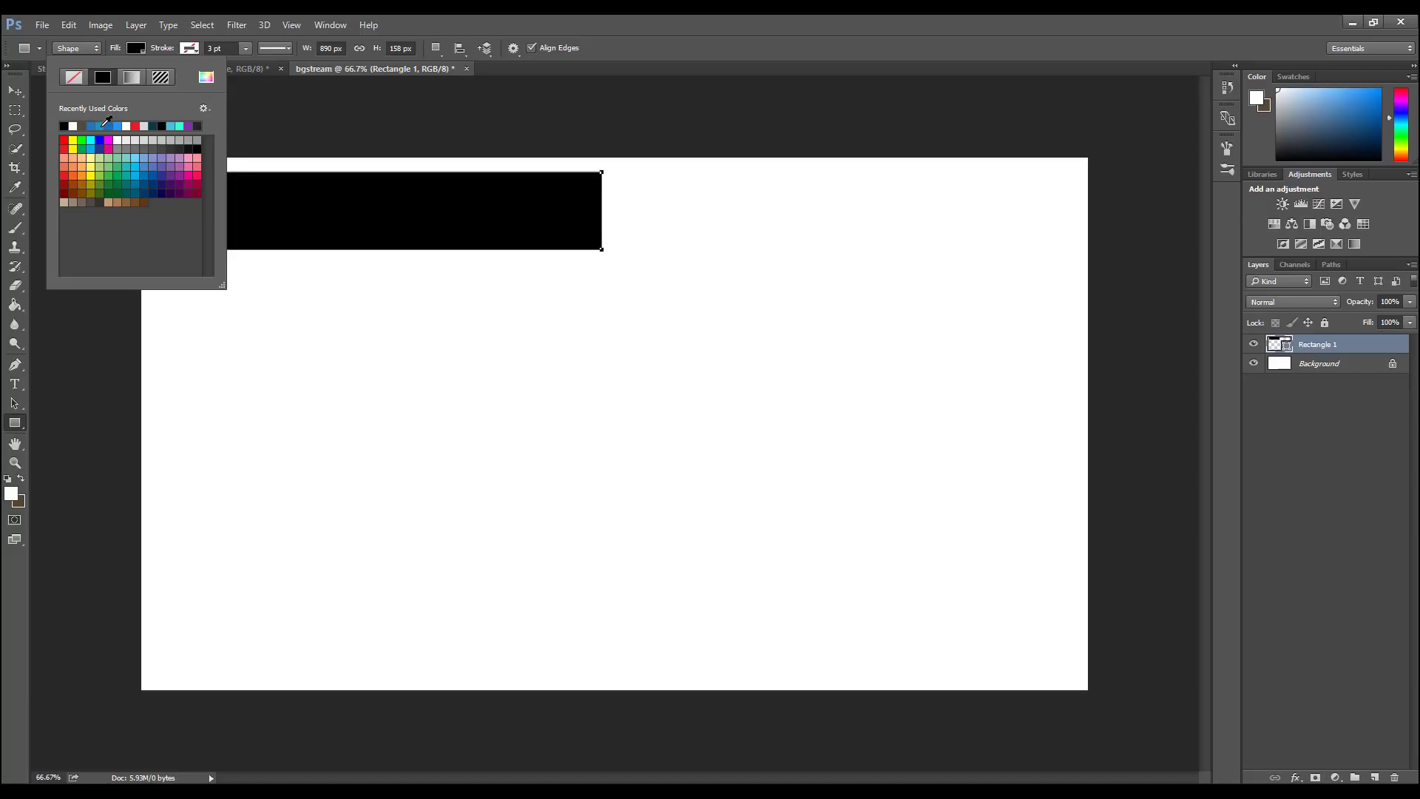
left_click(103, 126)
left_click(83, 126)
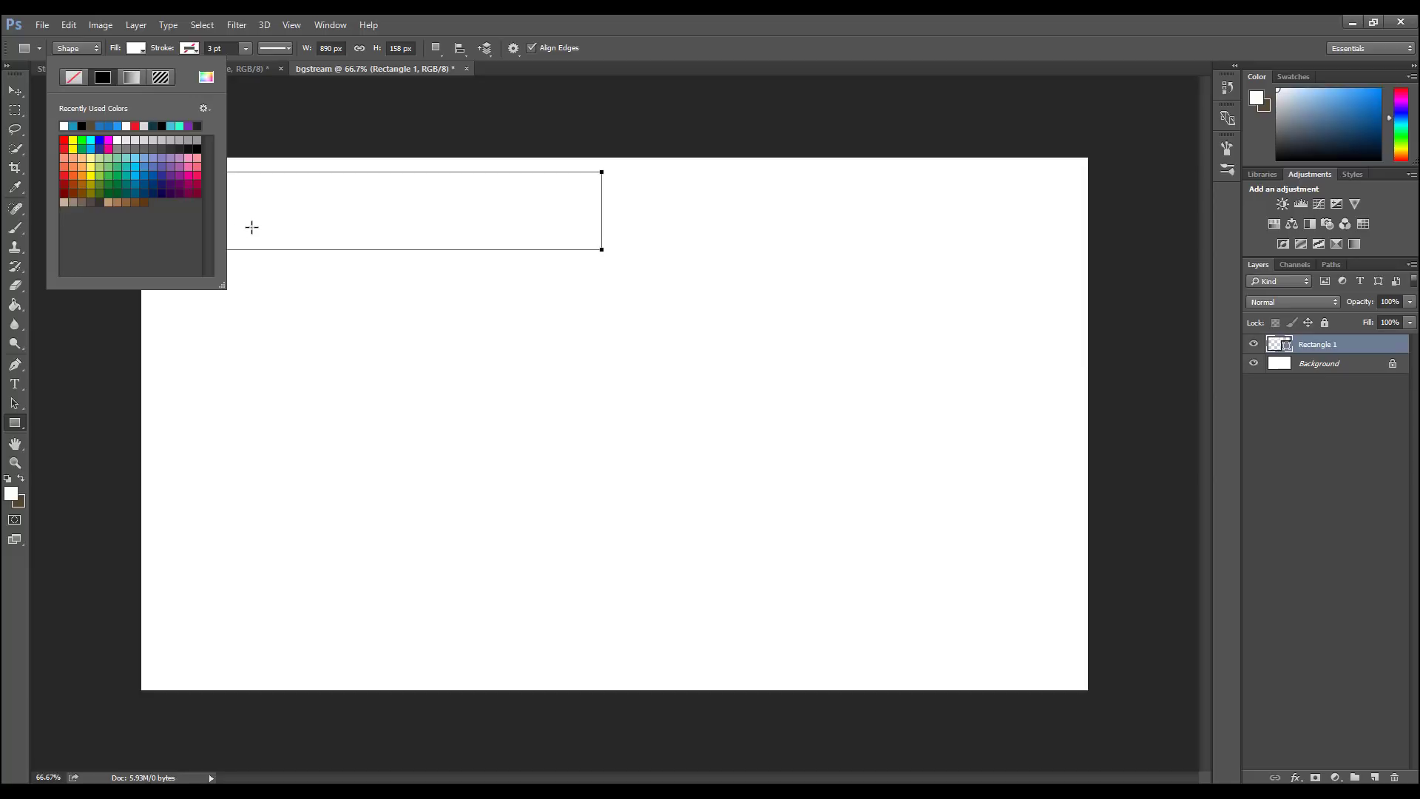
left_click(157, 51)
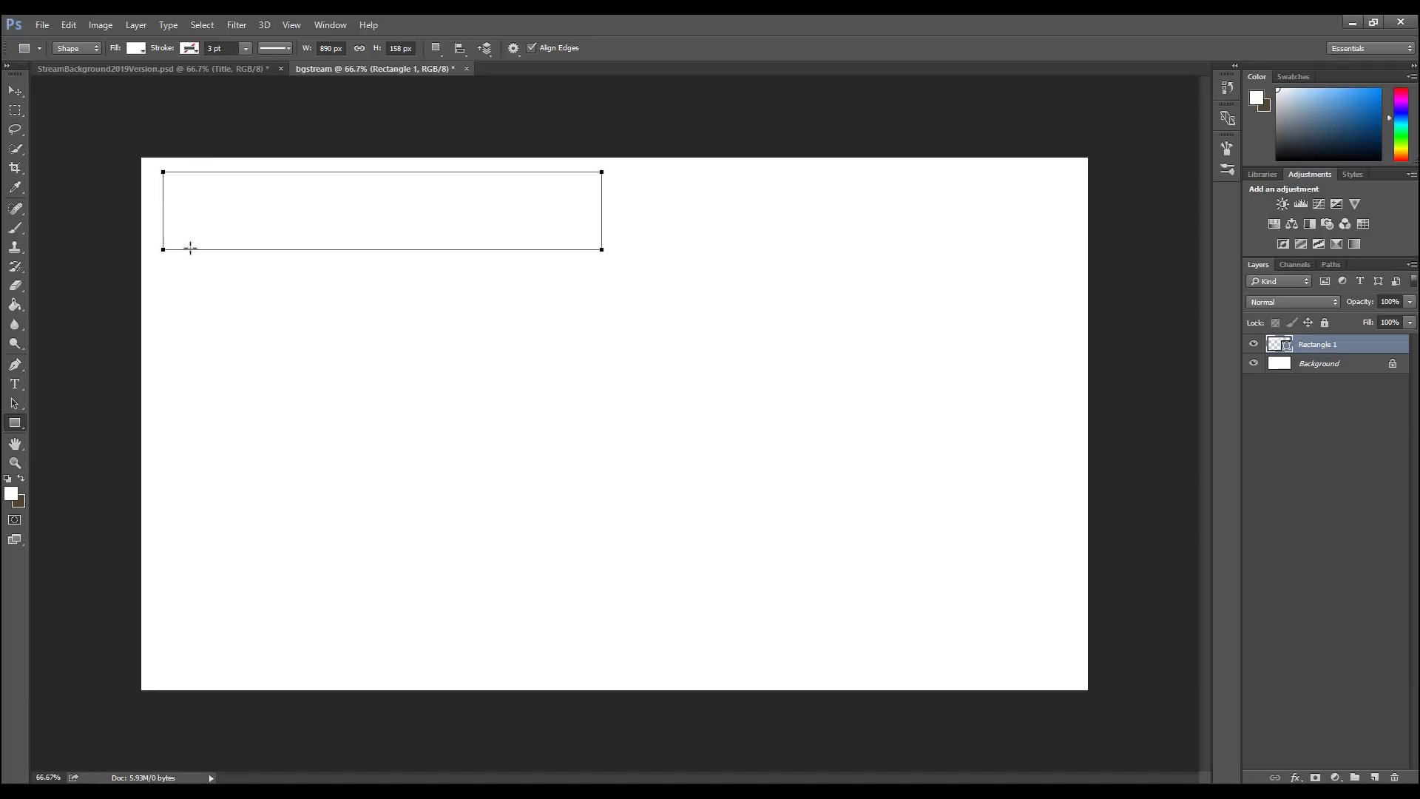
Step: Give the rectangle a solid black stroke
left_click(190, 49)
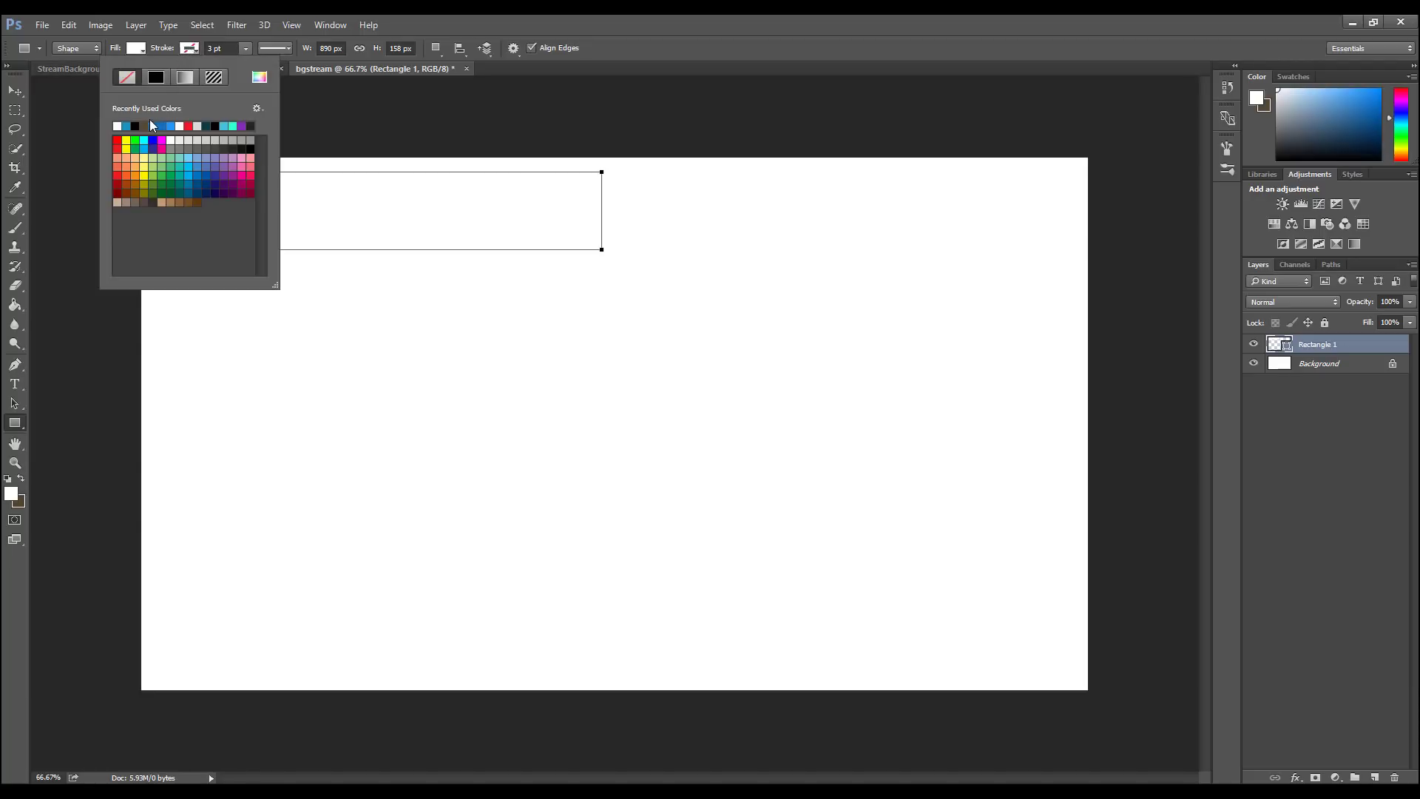
left_click(126, 125)
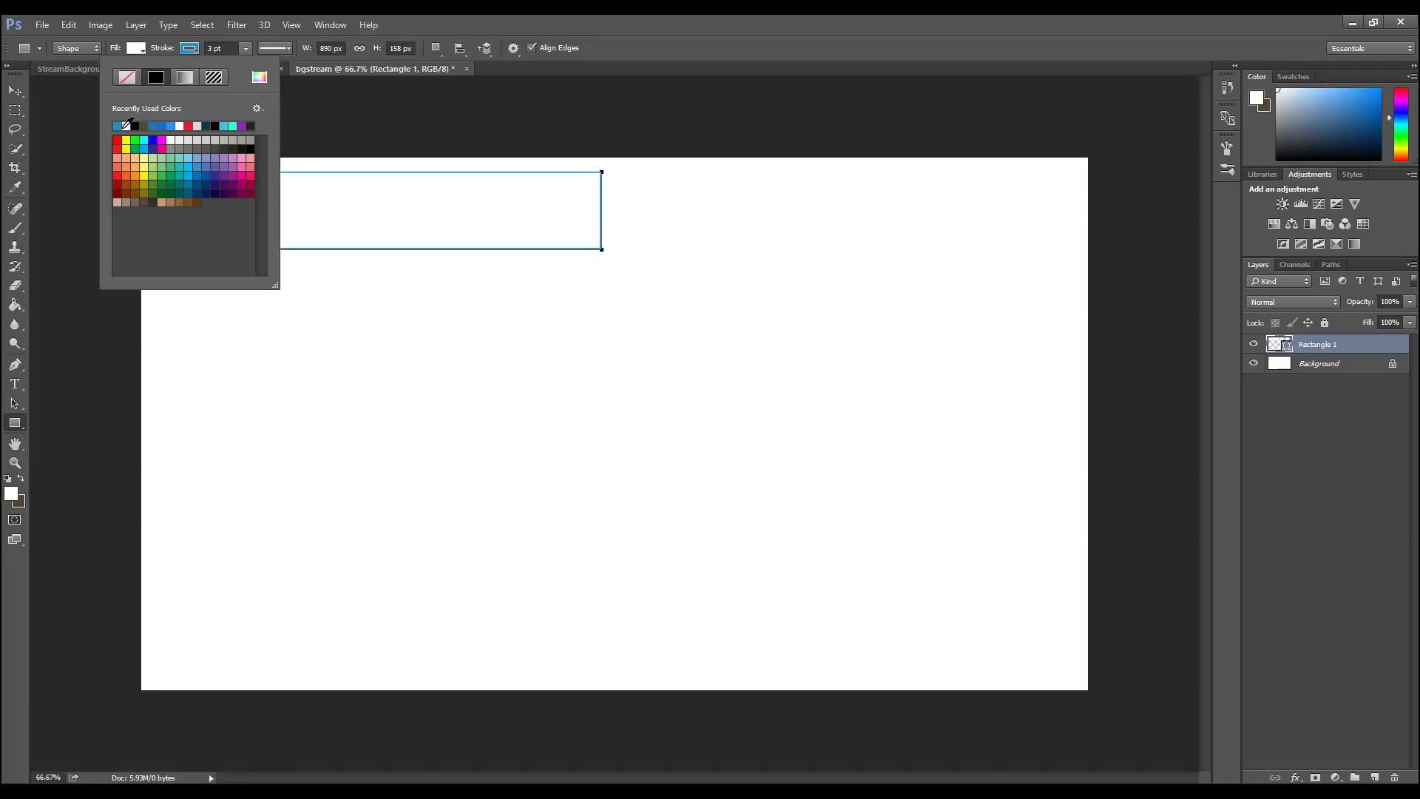
left_click(147, 125)
left_click(190, 125)
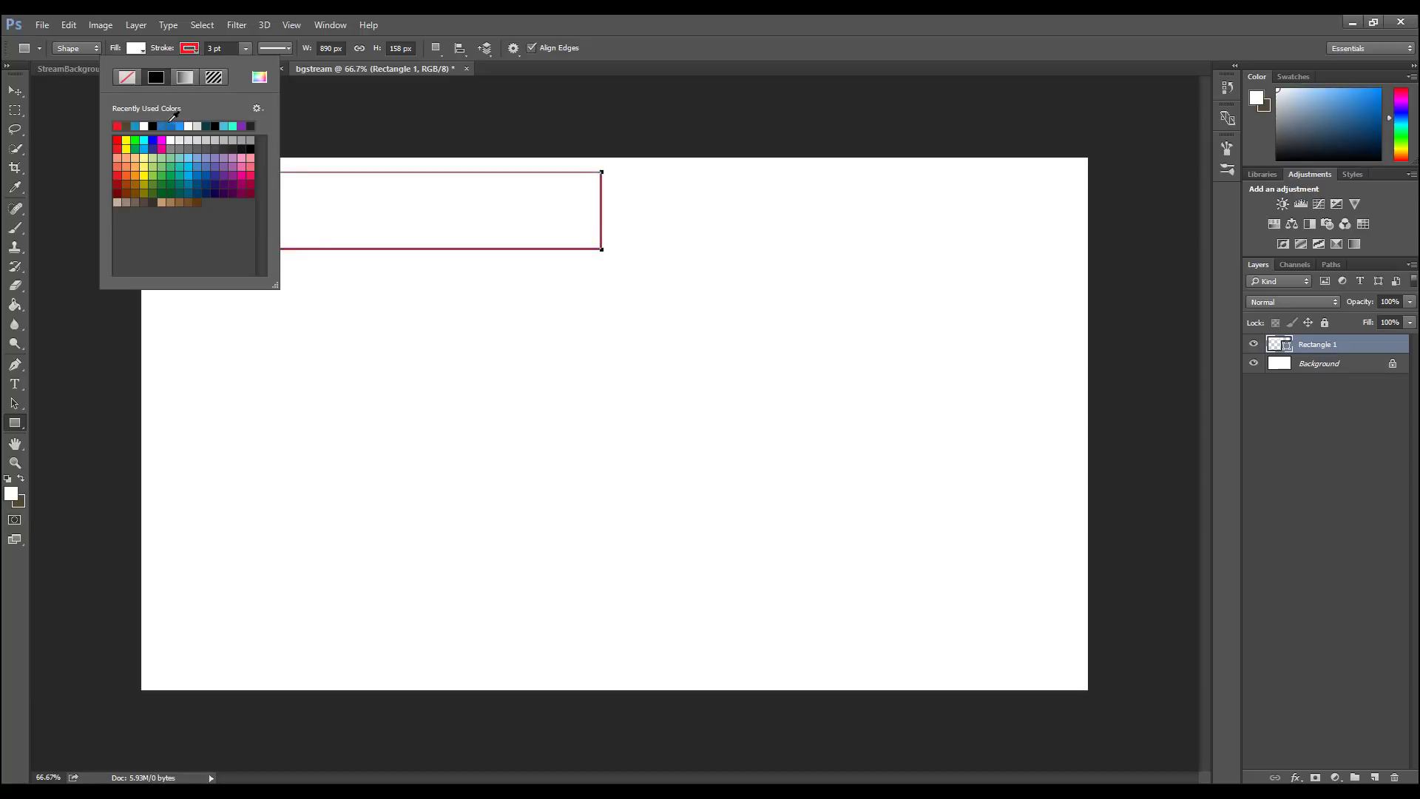
left_click(153, 126)
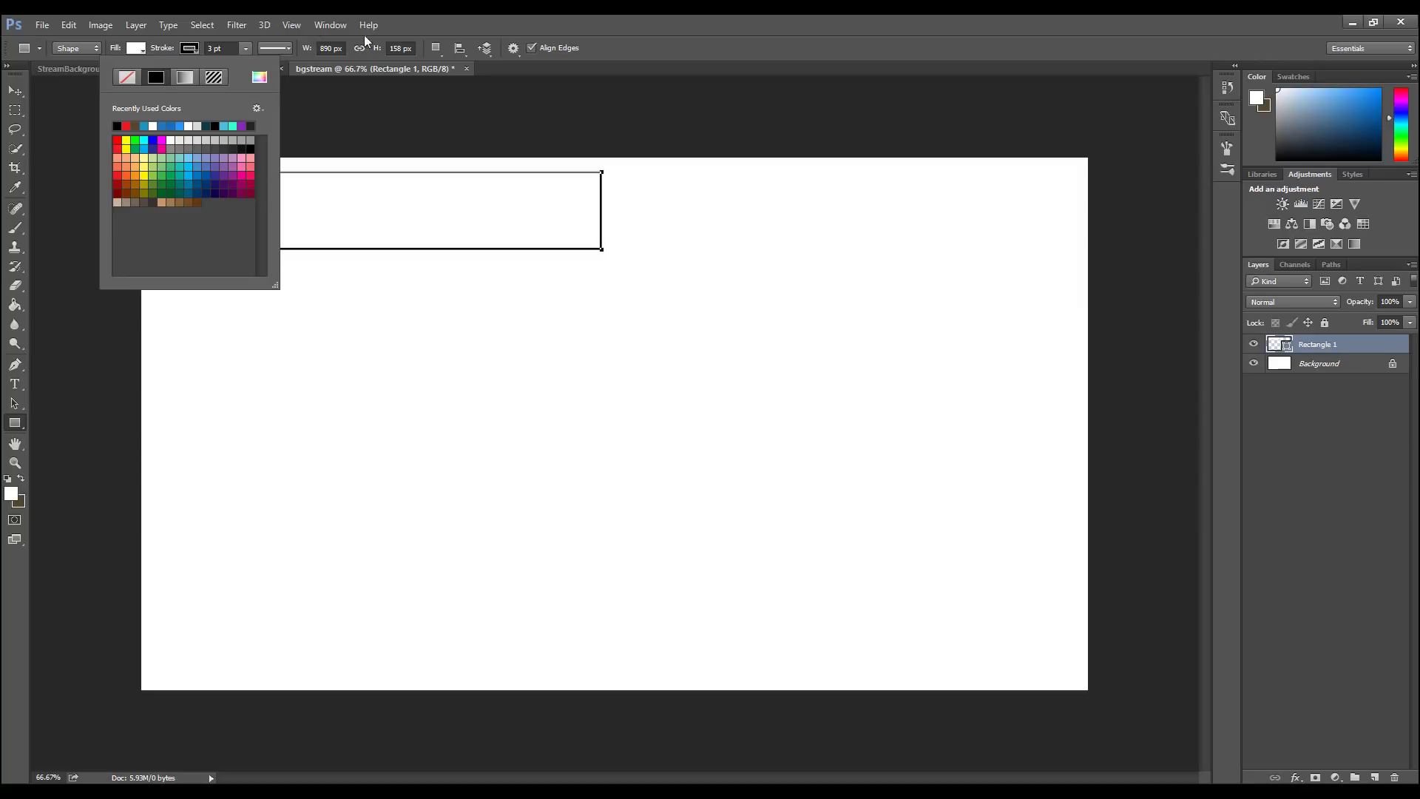
left_click(191, 49)
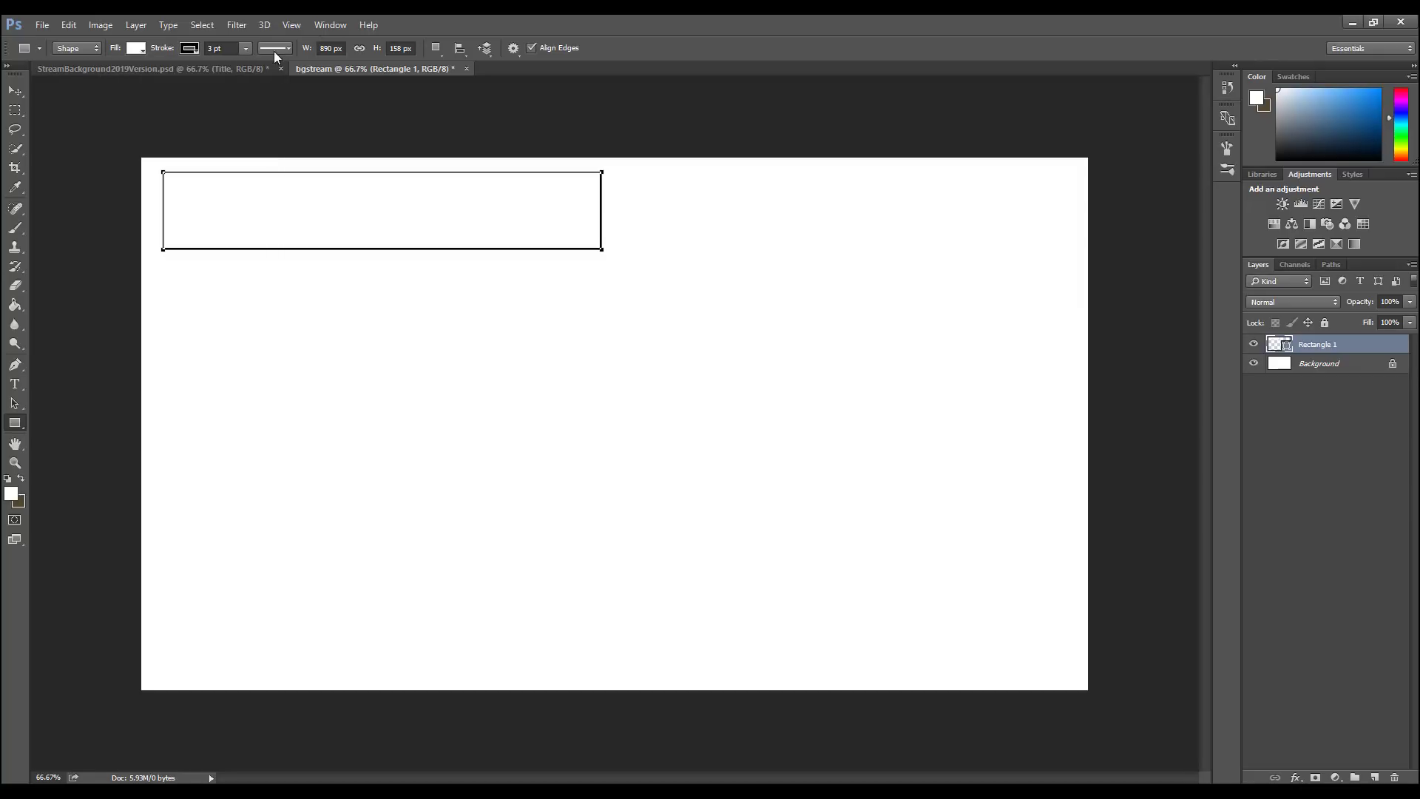
left_click(290, 49)
left_click(290, 49)
Step: Move the rectangle slightly closer to the canvas's upper left corner
left_click(16, 95)
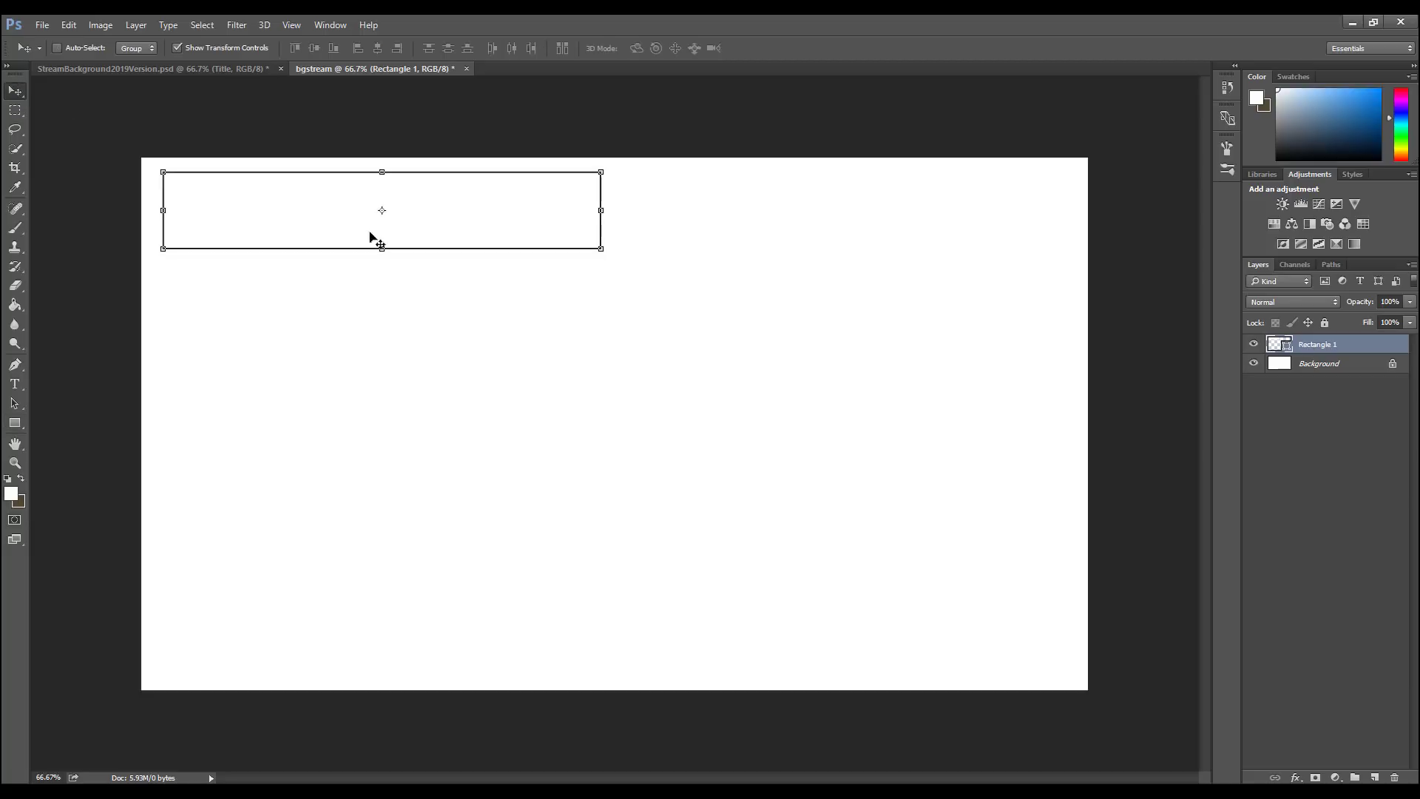
mouse_move(325, 214)
left_mouse_down()
mouse_move(355, 269)
mouse_move(756, 394)
mouse_move(421, 279)
mouse_move(428, 390)
mouse_move(377, 257)
mouse_move(310, 224)
mouse_move(315, 211)
left_mouse_up()
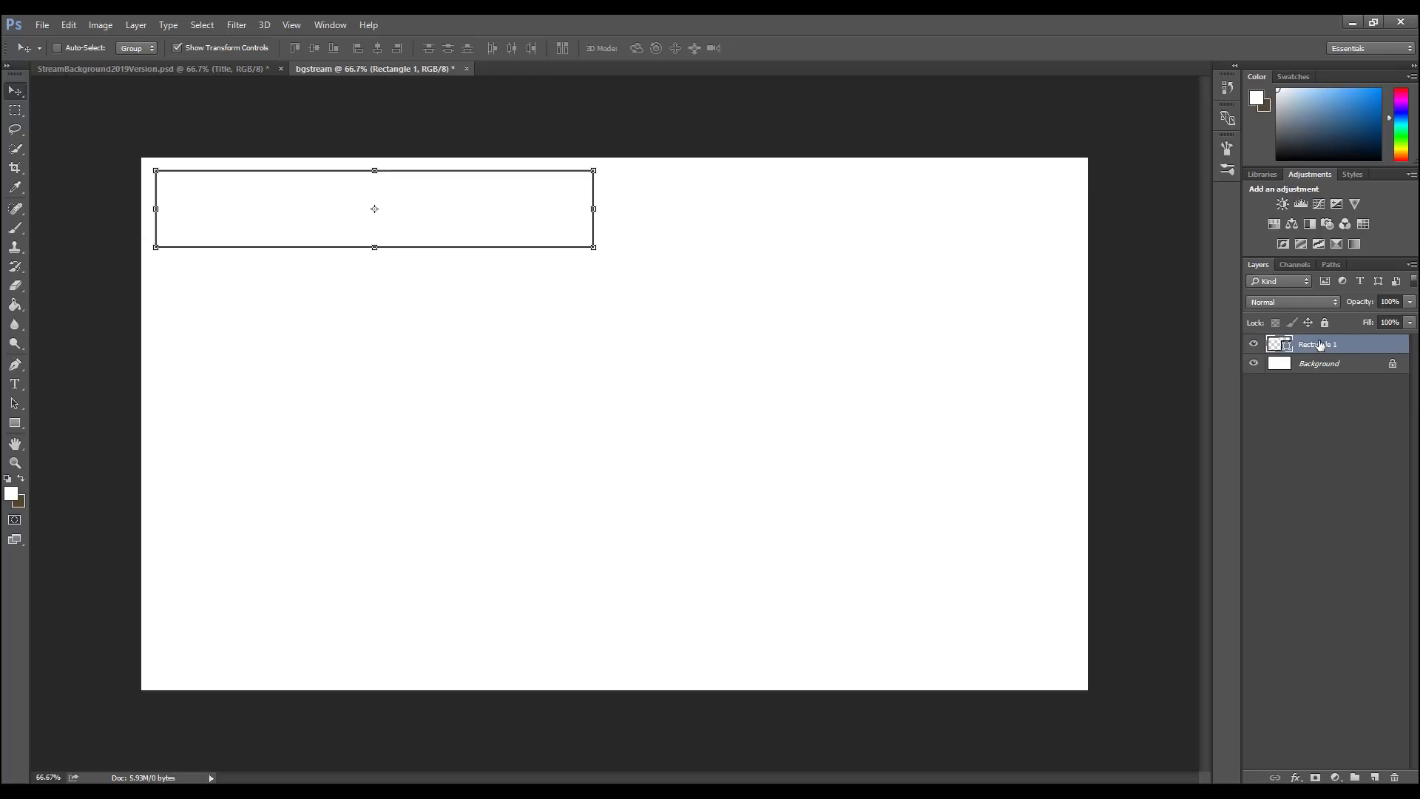
left_click(1307, 390)
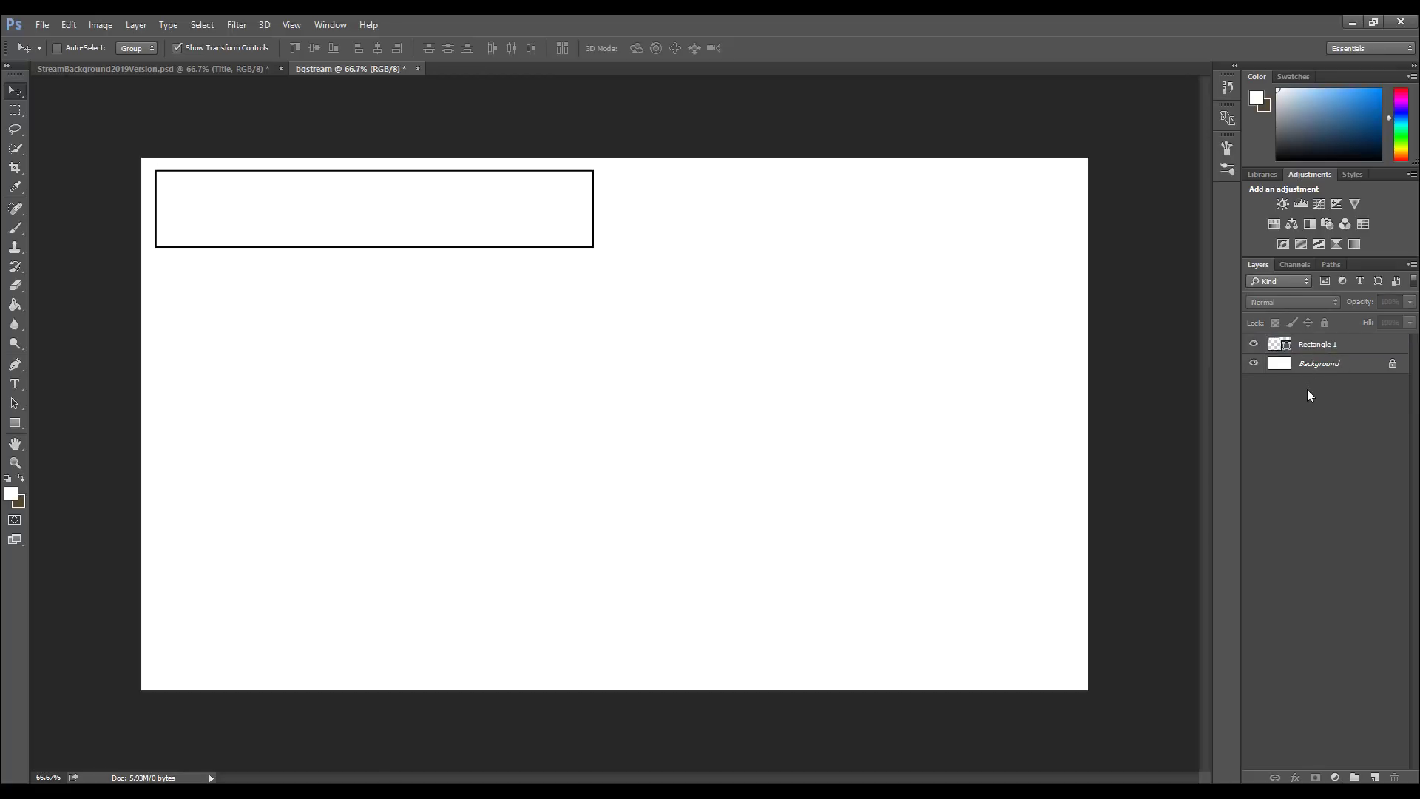
left_click(1325, 351)
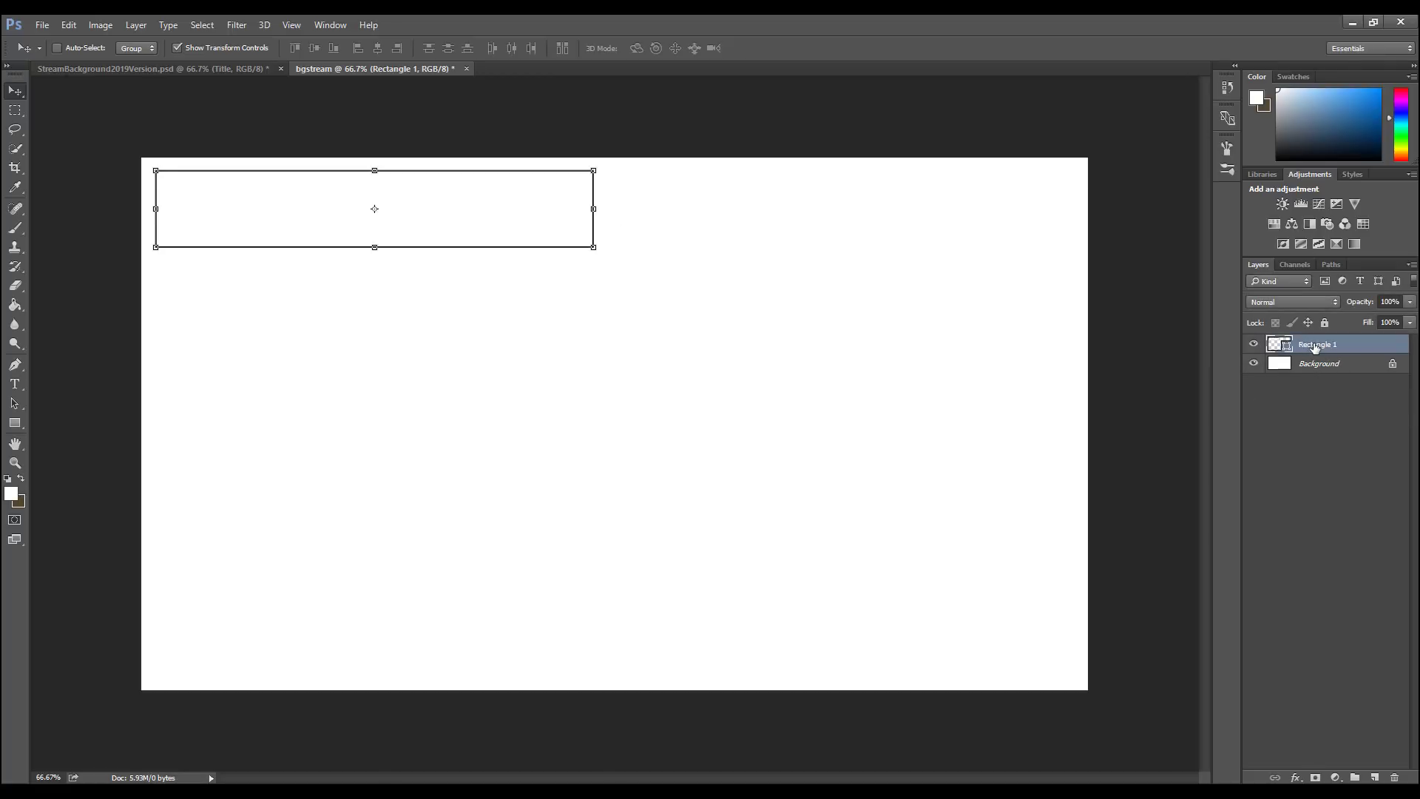
left_click(1315, 421)
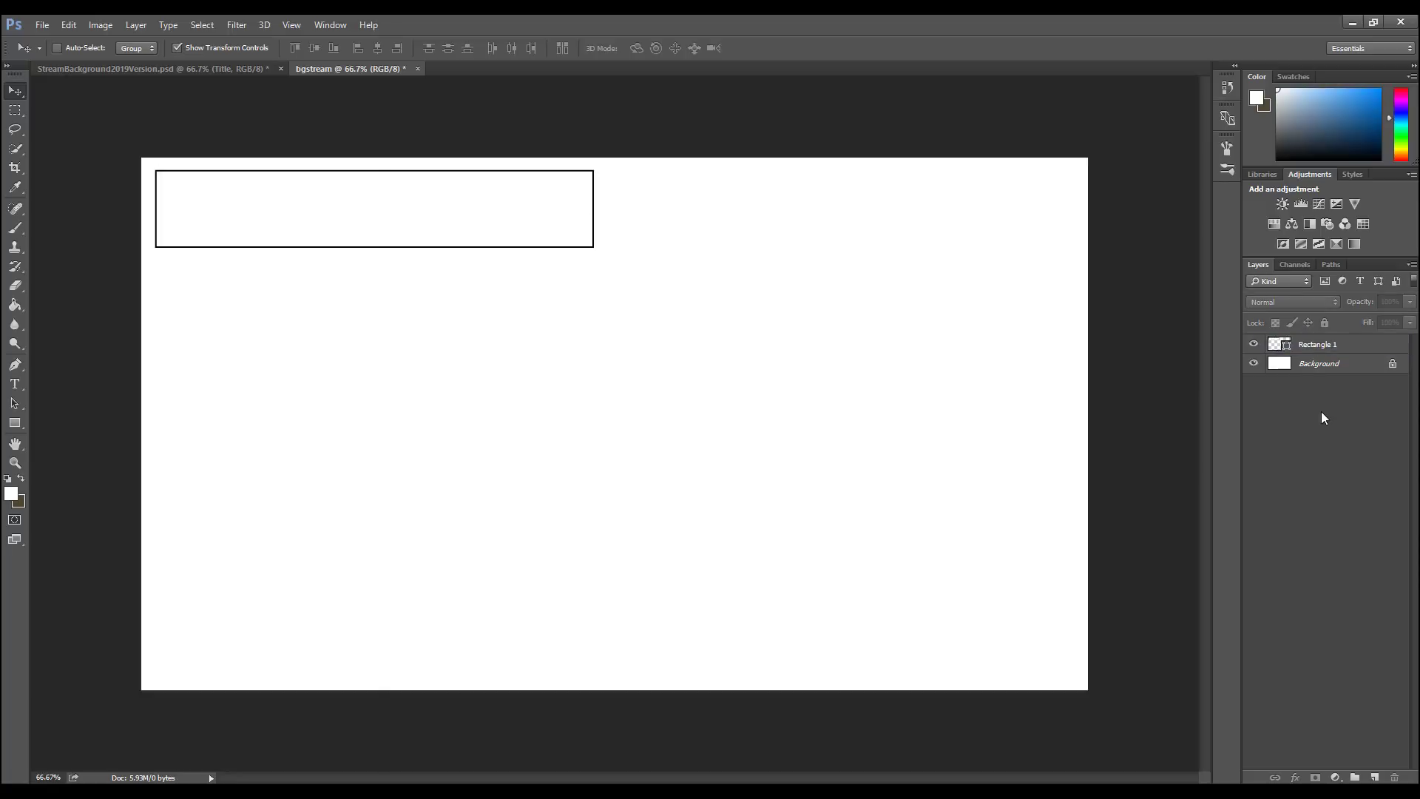
left_click(1339, 347)
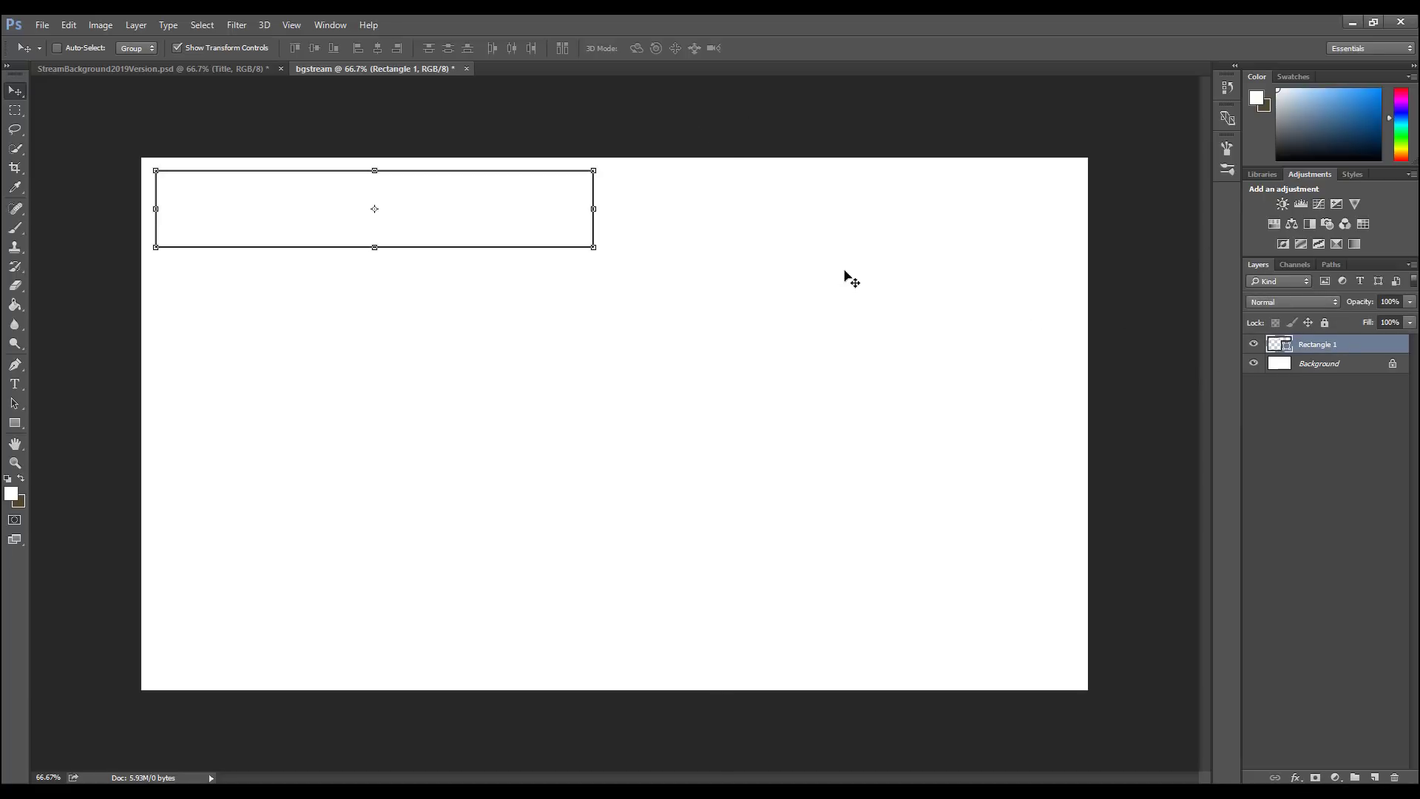
left_click(1270, 429)
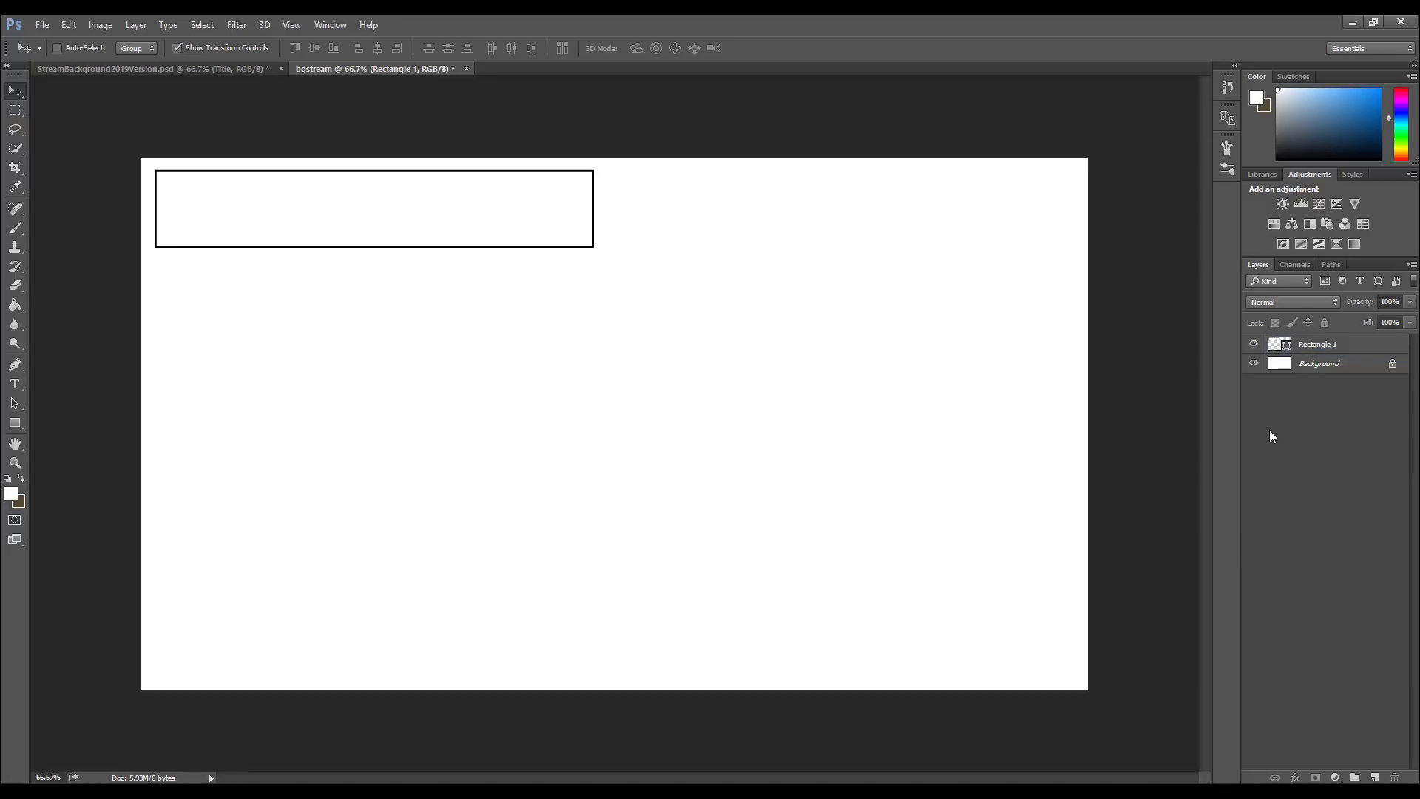
Step: Duplicate the Rectangle 1 layer once and duplicate its copy twice, keeping the default layer names
left_click(1289, 345)
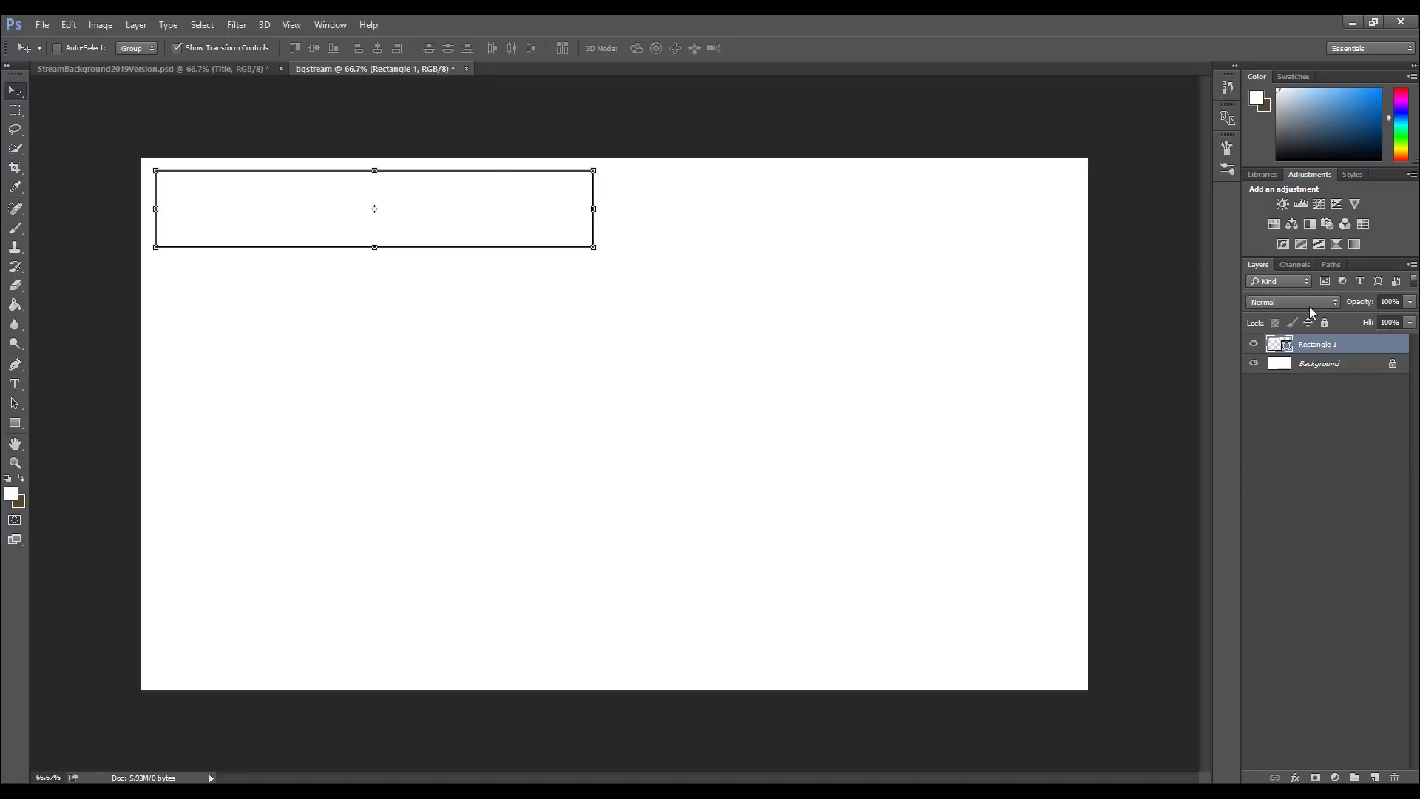
right_click(1341, 352)
left_click(1209, 172)
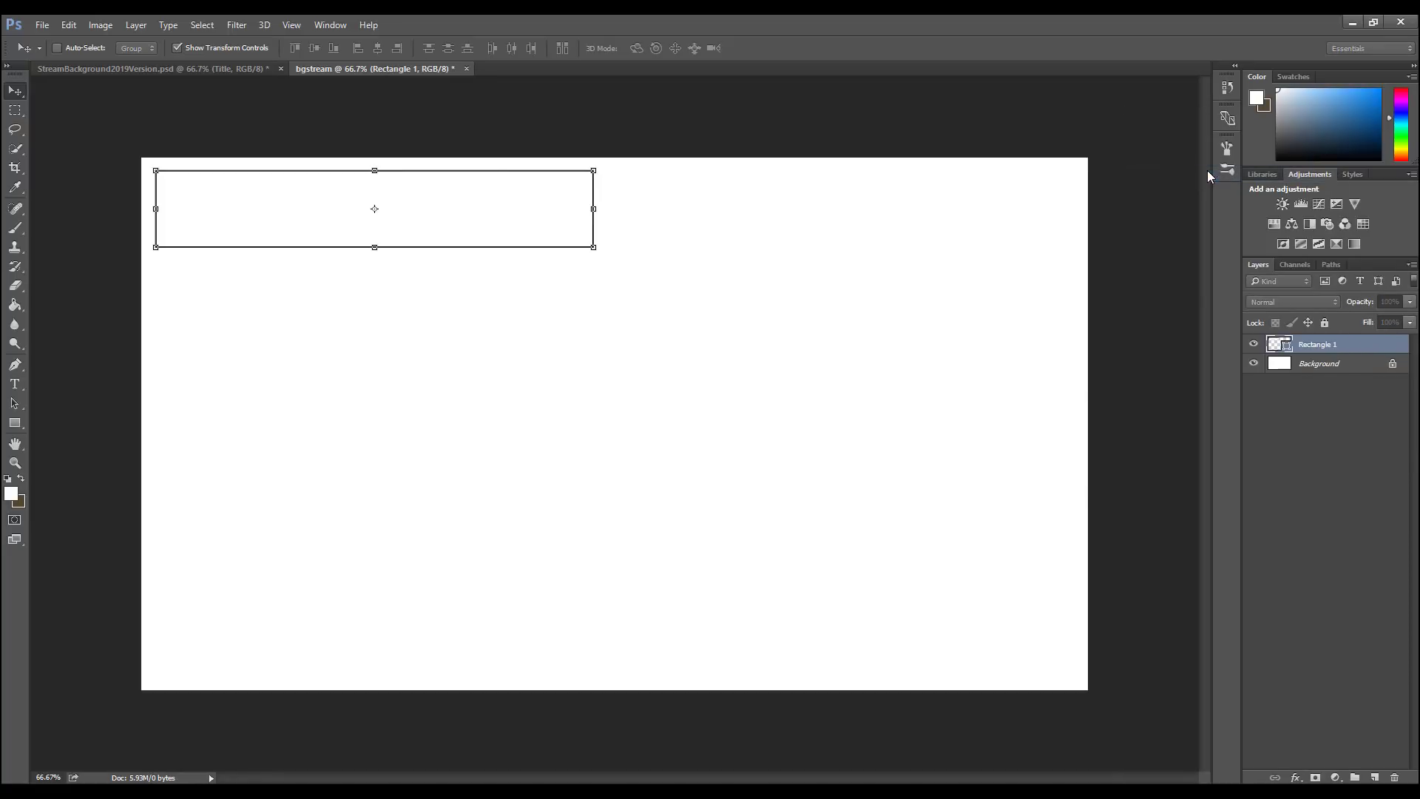
key("Return")
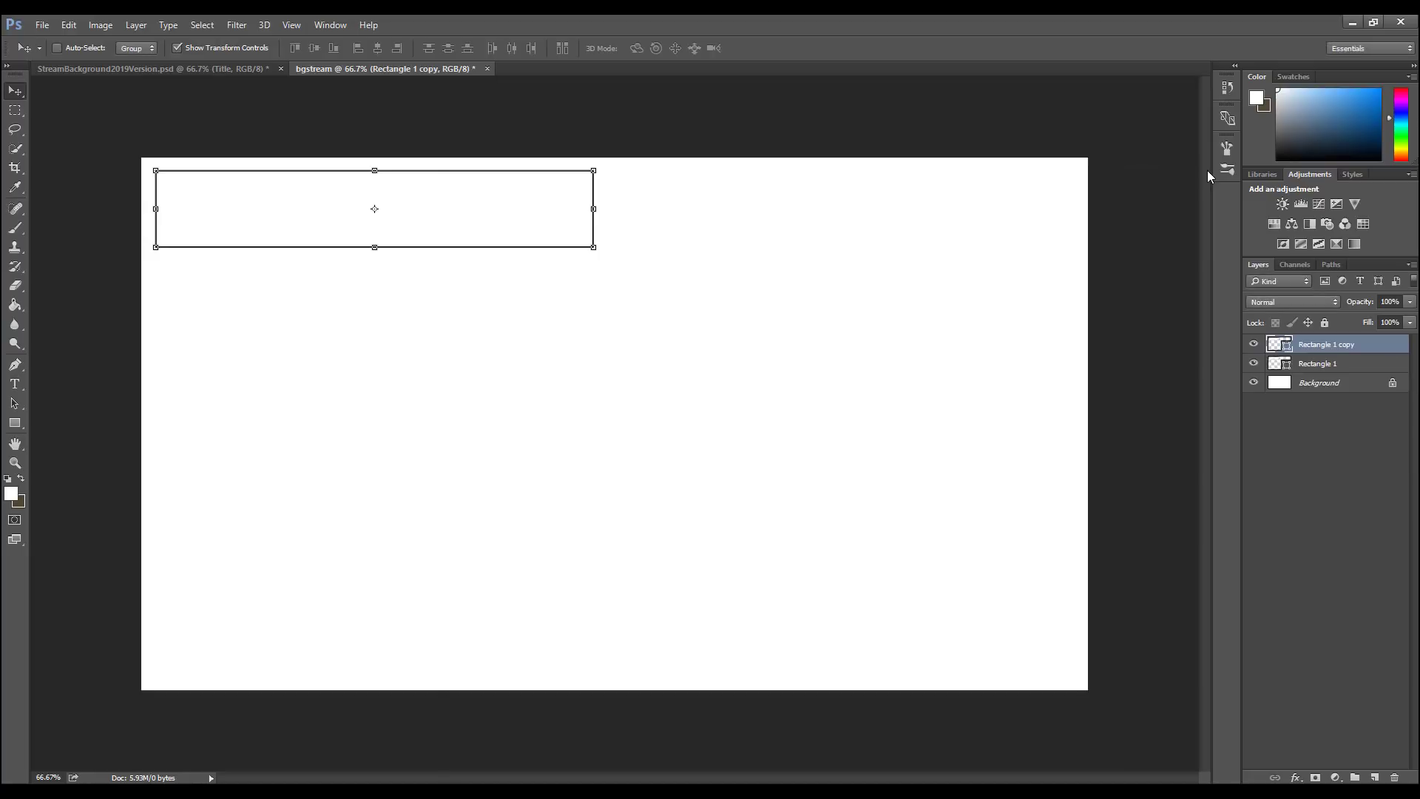
right_click(1351, 349)
left_click(1246, 184)
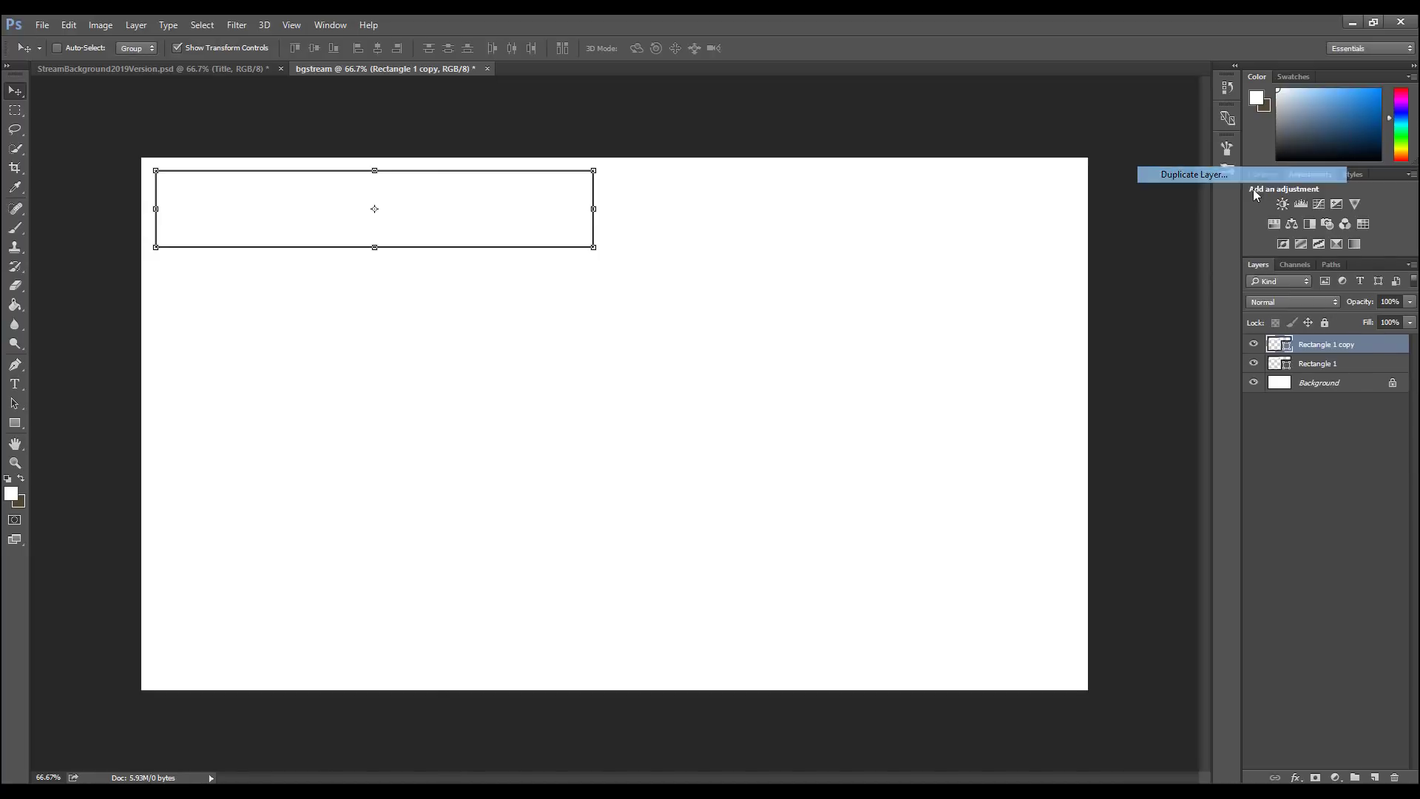
key("Return")
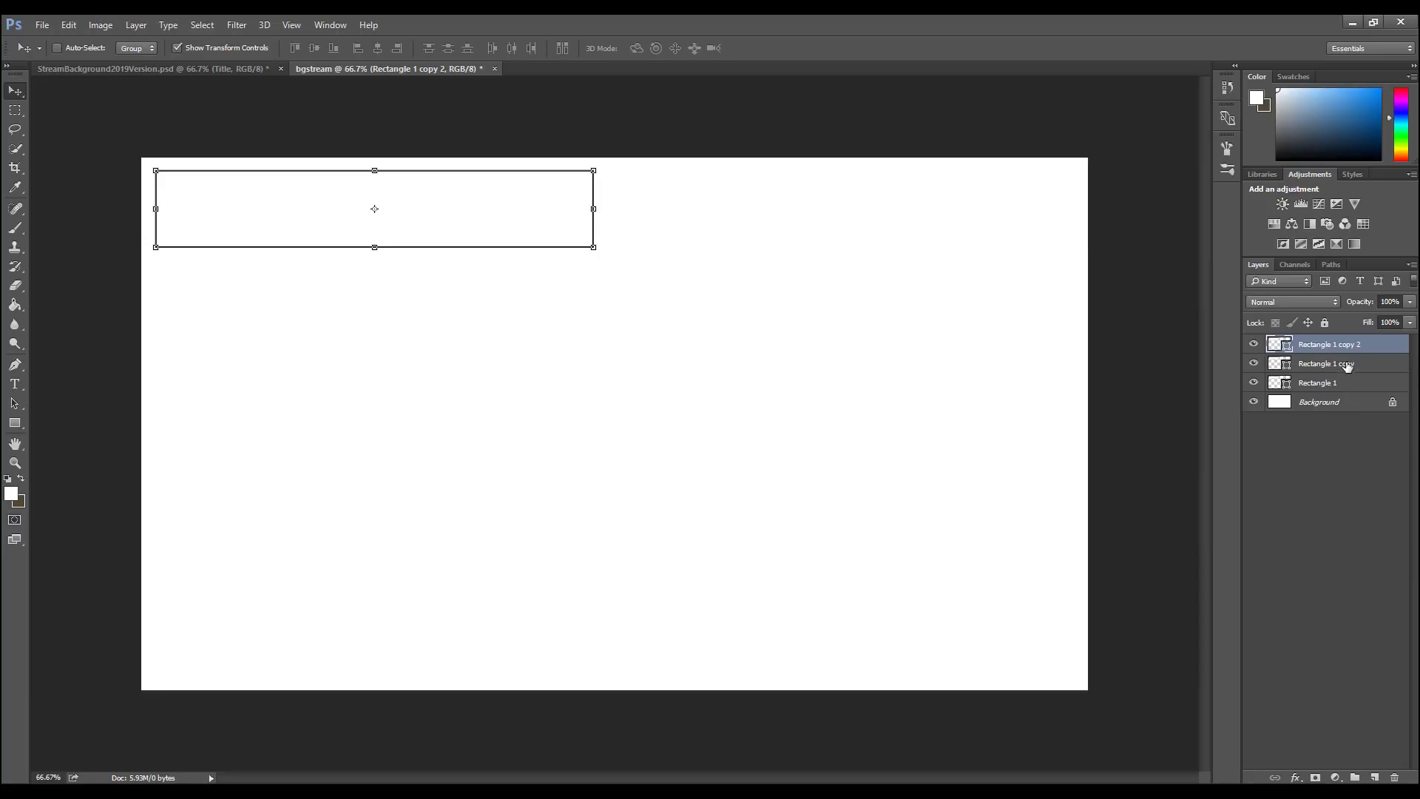
right_click(1346, 363)
left_click(1194, 174)
key("Return")
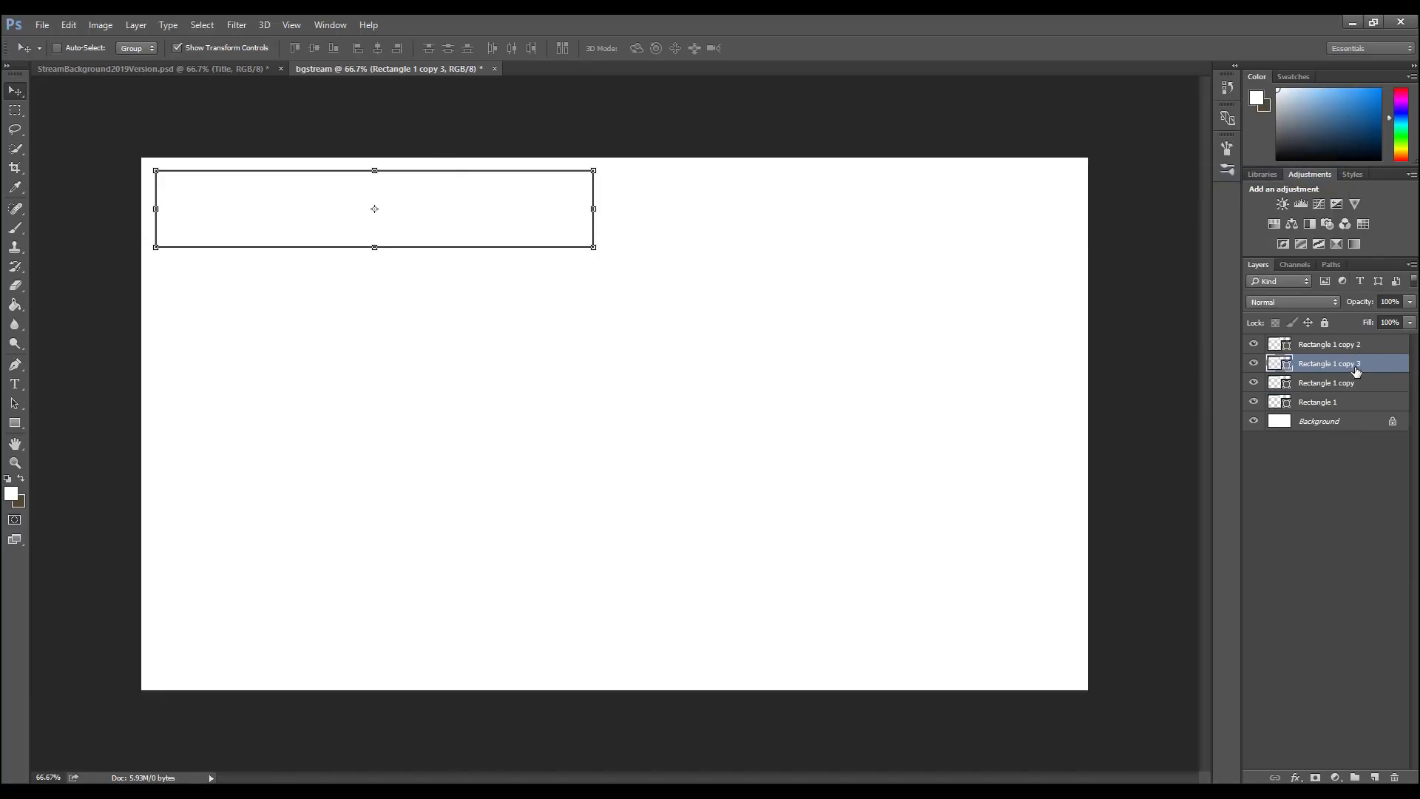
Step: Make five more duplicates of the outlined rectangle from its copies, keeping the default layer names
right_click(1347, 364)
left_click(1246, 178)
key("Return")
right_click(1346, 363)
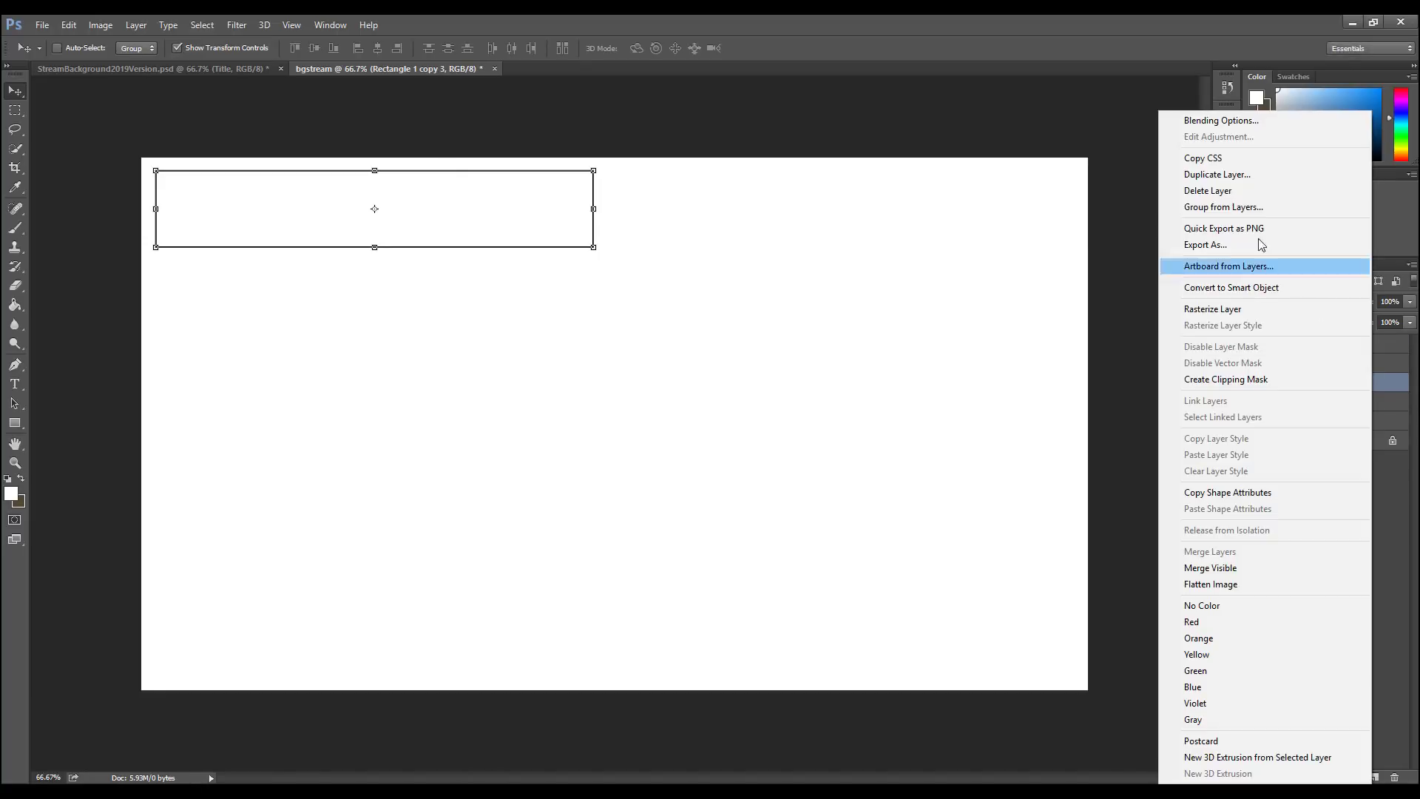
left_click(1243, 178)
key("Return")
right_click(1351, 362)
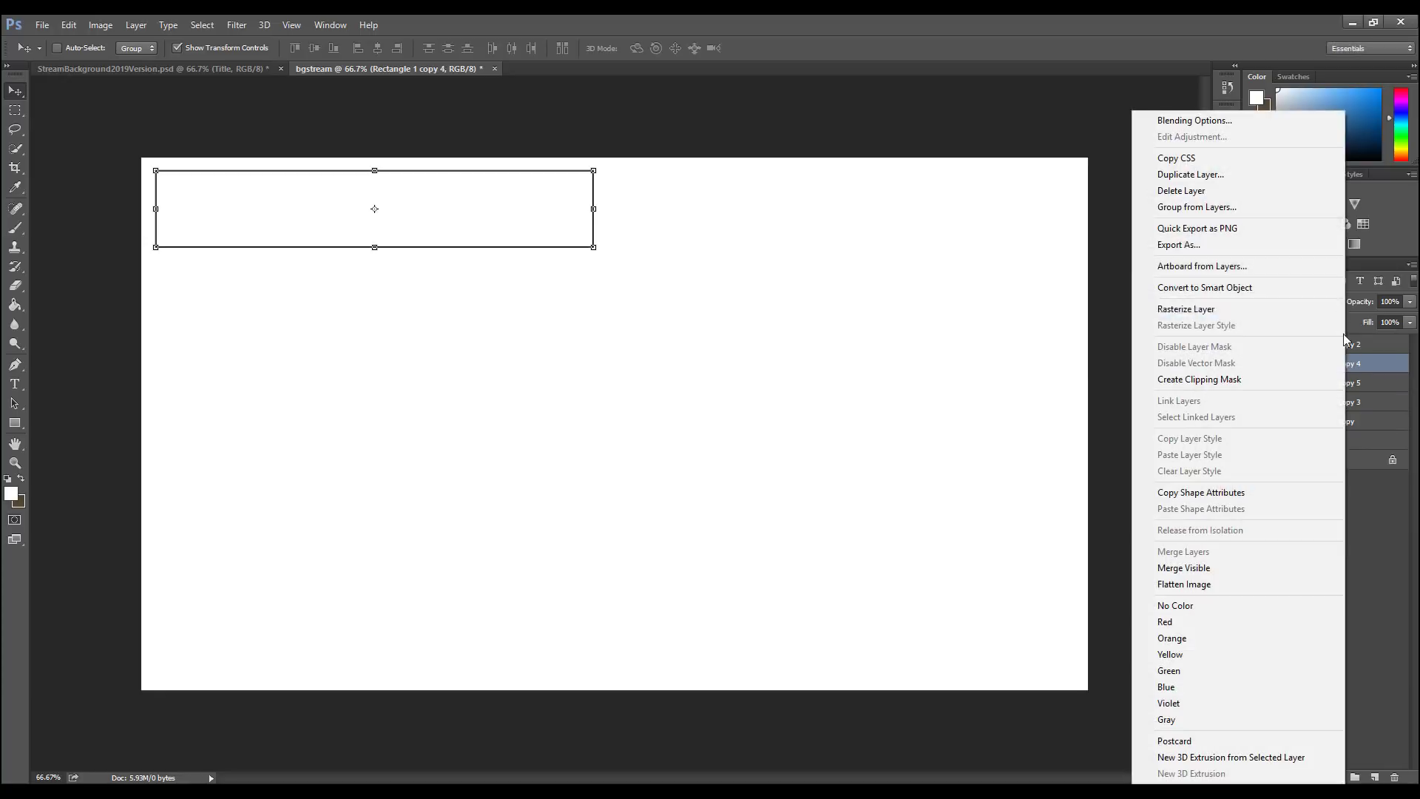
left_click(1259, 180)
key("Return")
right_click(1372, 383)
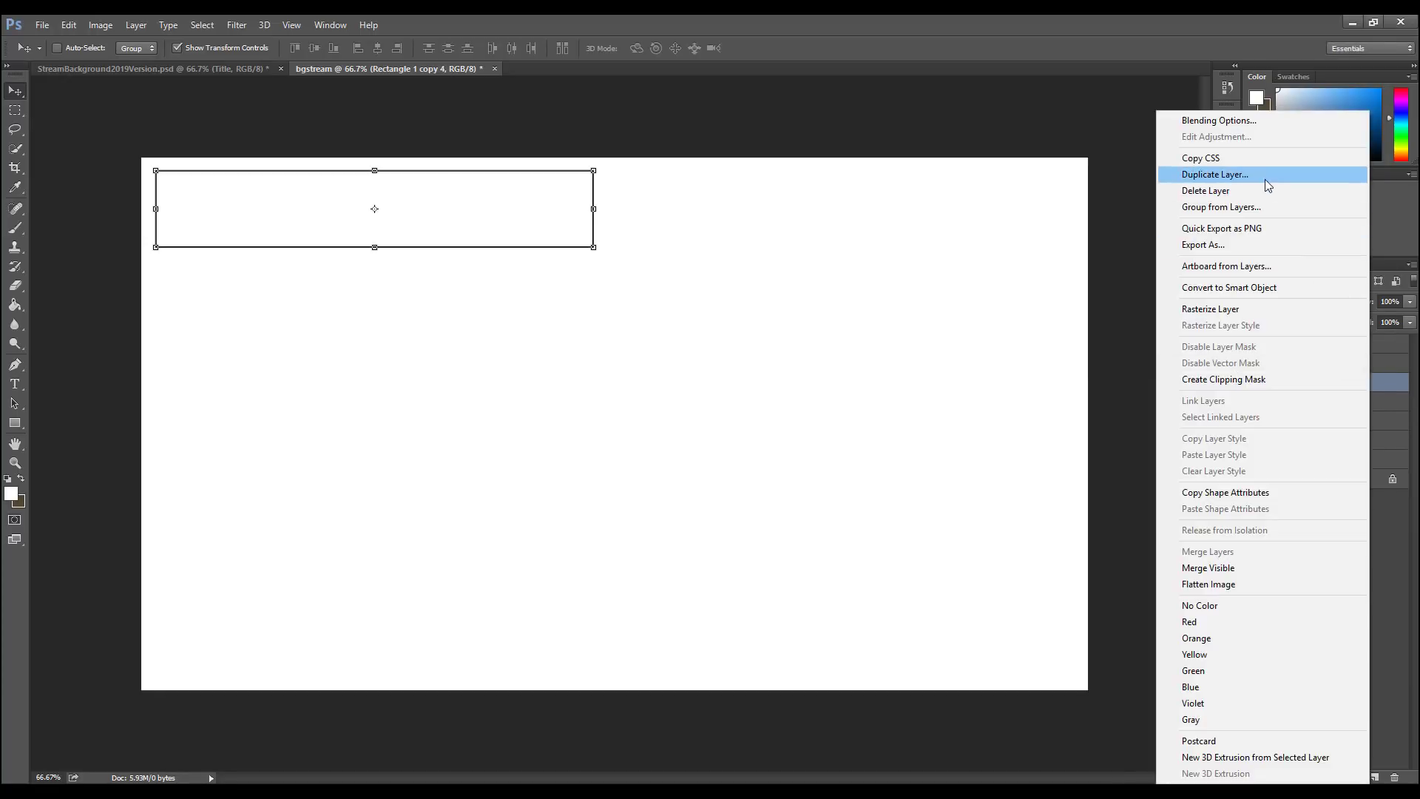
left_click(1265, 179)
key("Return")
right_click(1348, 402)
left_click(1235, 176)
key("Return")
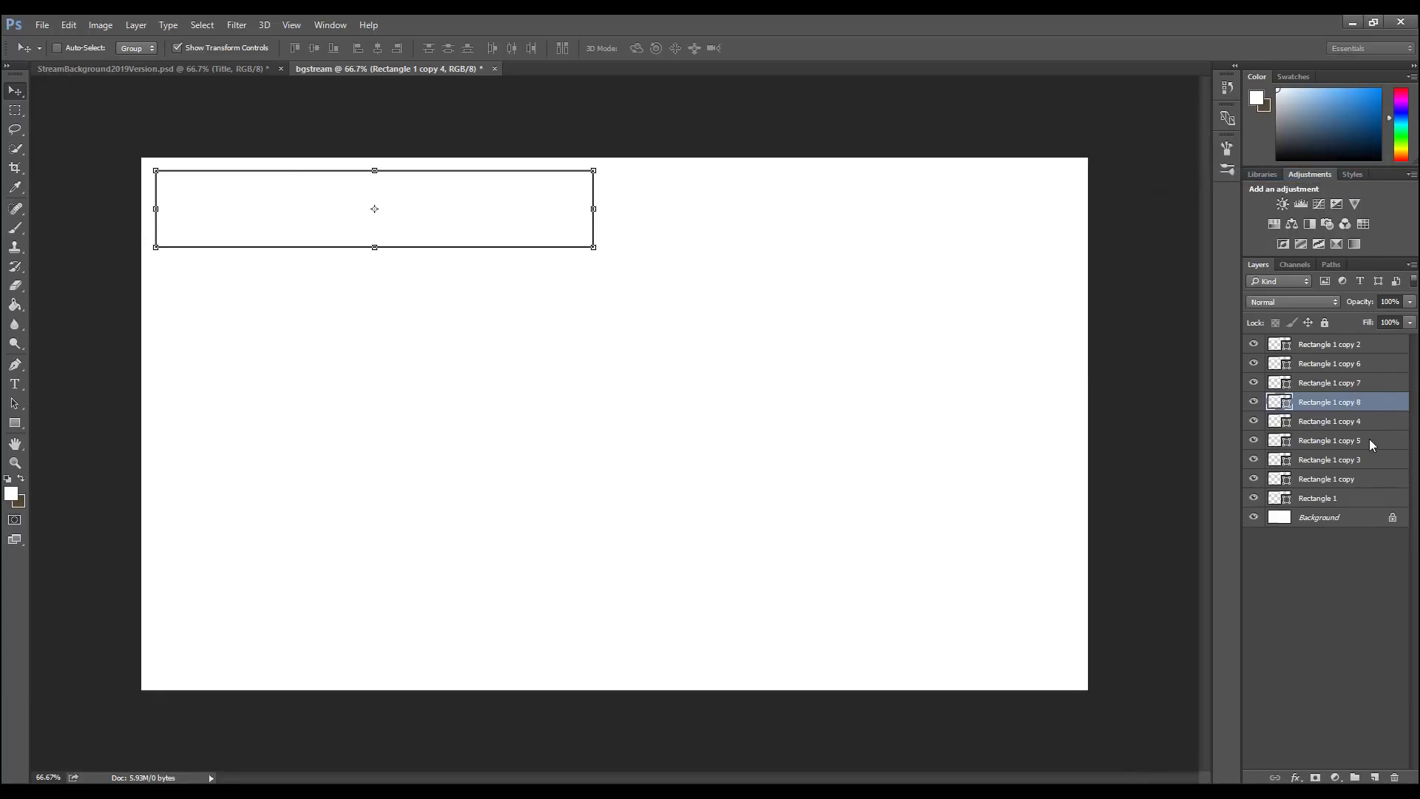
Step: Move Rectangle 1 copy 2 below the original, copy 7 beside the original and copy 4 beside copy 2, forming two aligned rows
left_click(1330, 344)
left_click_drag(462, 212, 468, 309)
left_click(1322, 366)
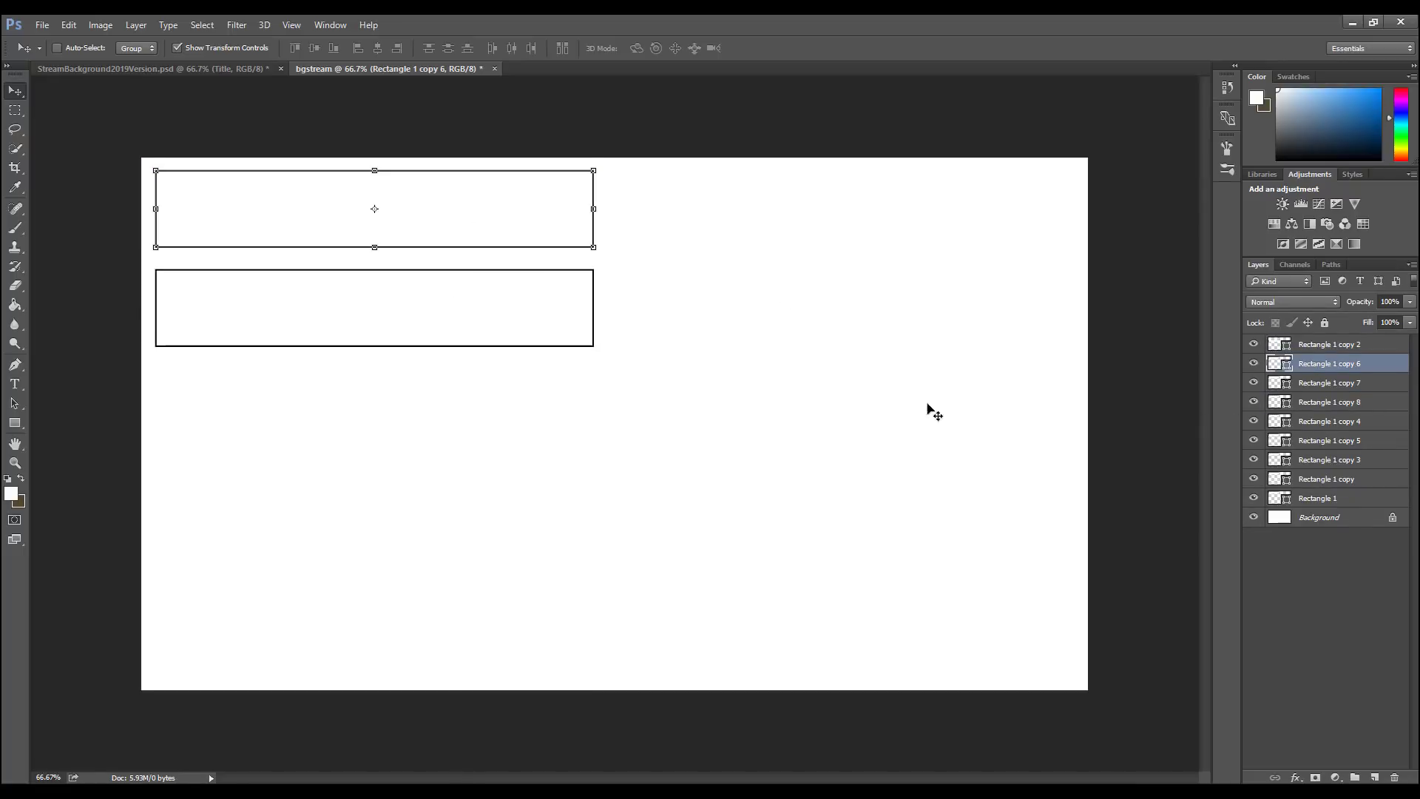
left_click(1352, 403)
left_click(1354, 384)
left_click_drag(499, 220, 967, 220)
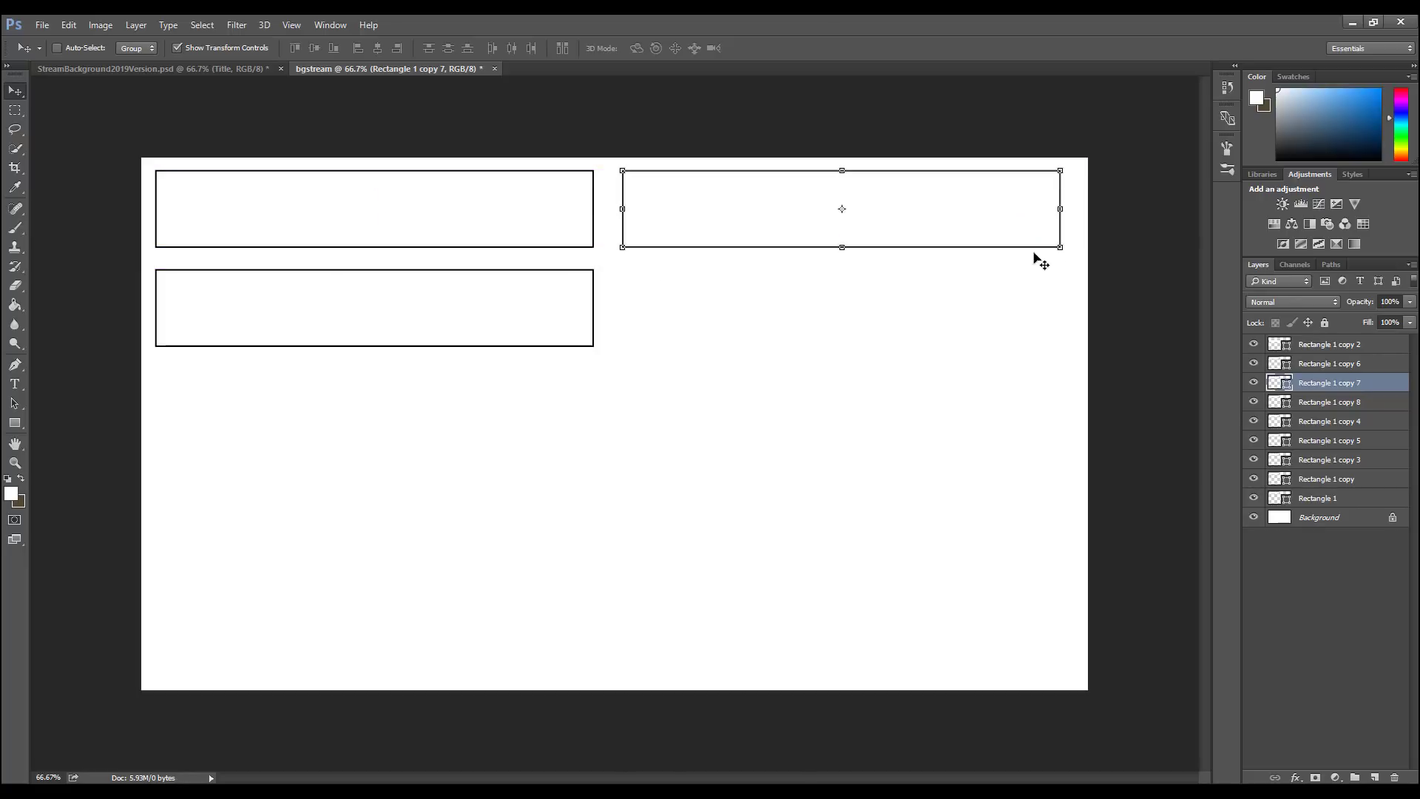
left_click(1352, 422)
left_click_drag(484, 215, 917, 322)
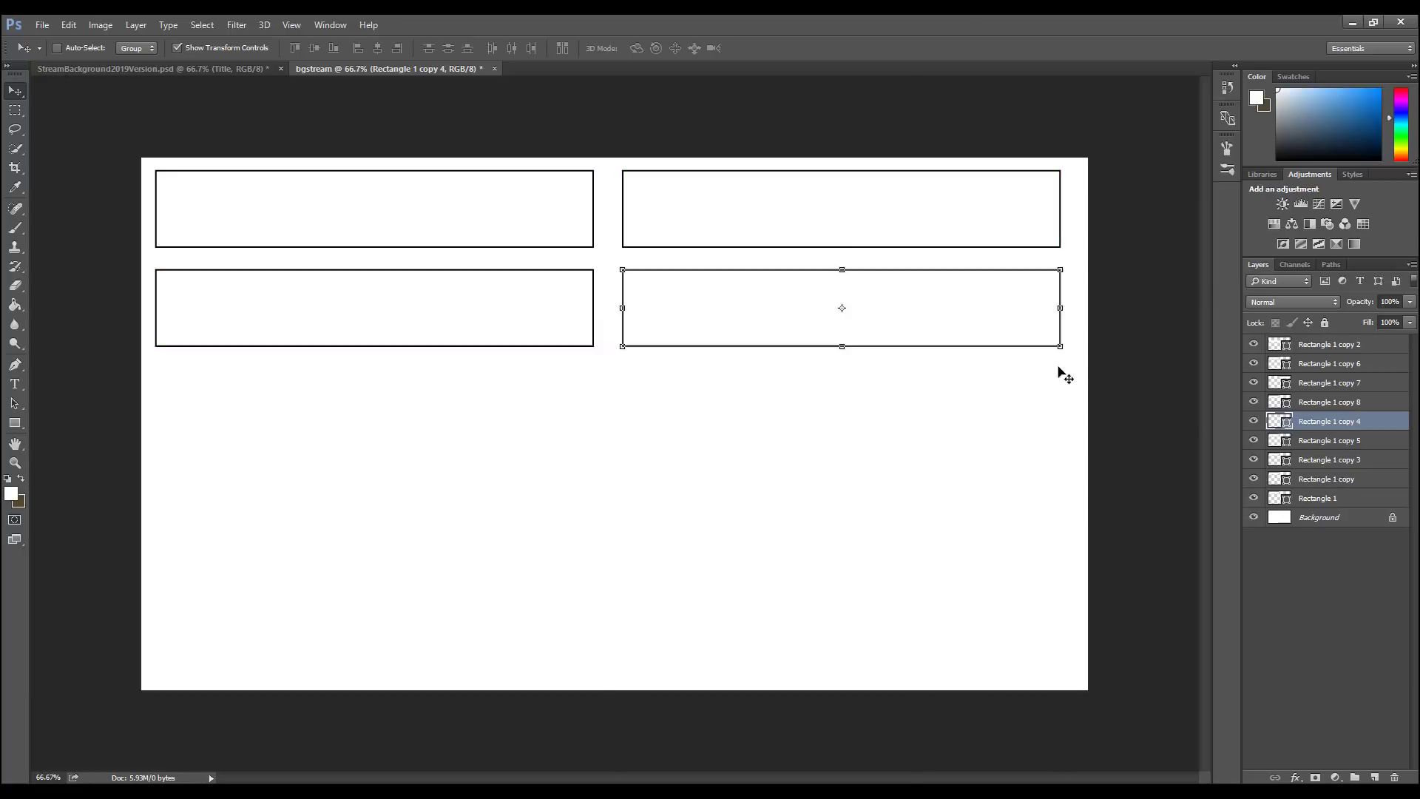
Step: Place Rectangle 1 copy and Rectangle 1 copy 8 side by side as an evenly spaced third row aligned with the two columns
left_click(1330, 459)
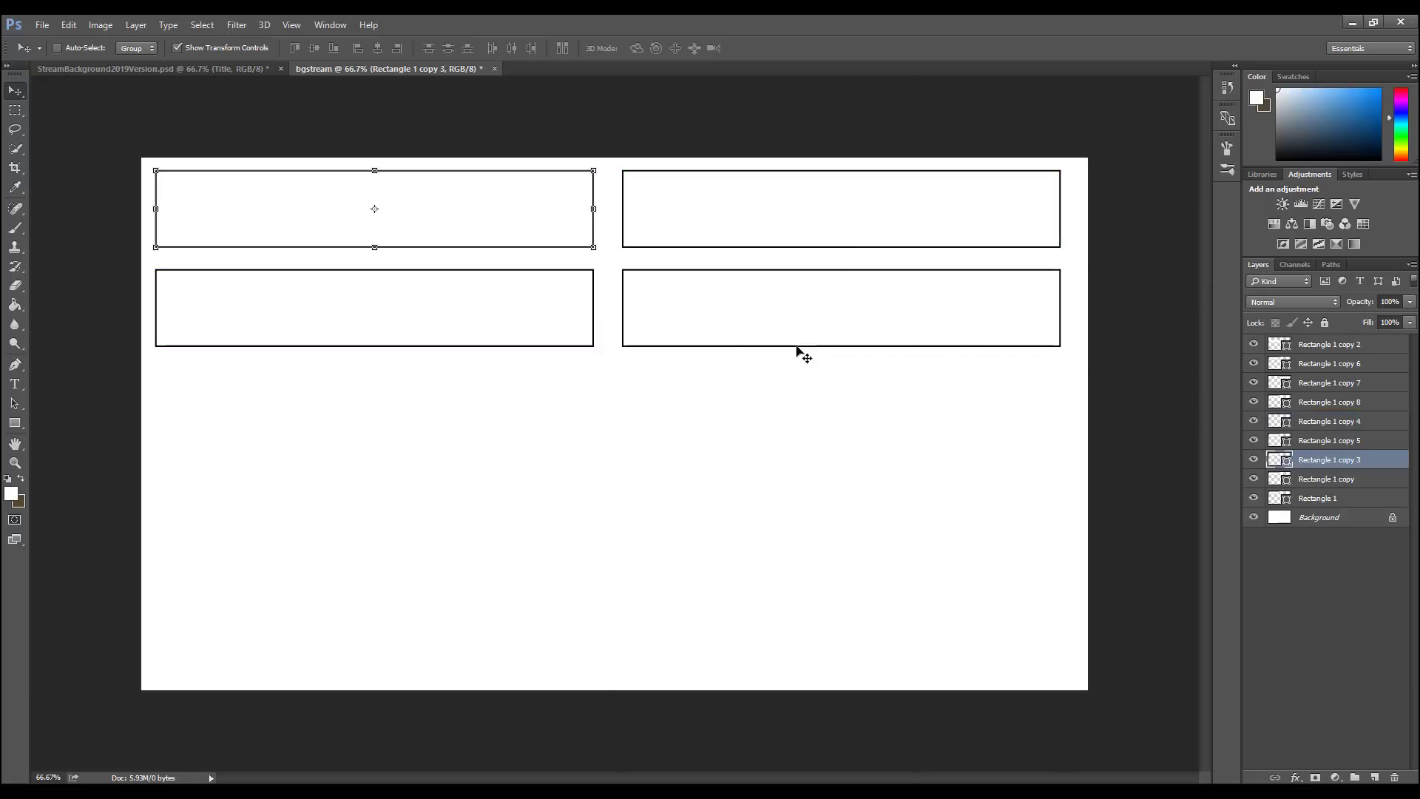
left_click(1345, 477)
left_click_drag(463, 177, 469, 392)
left_click(1345, 423)
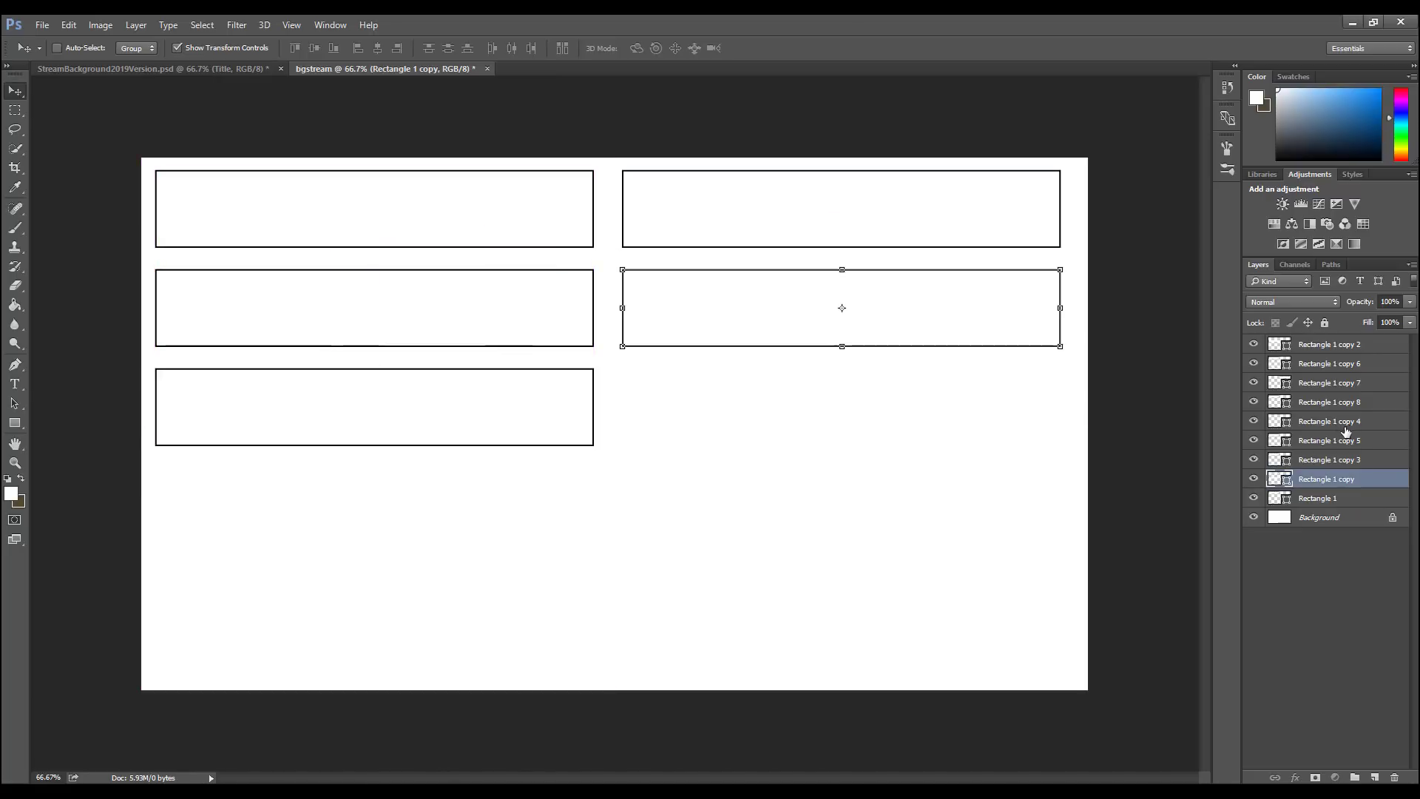
mouse_move(899, 311)
left_mouse_down()
mouse_move(903, 370)
mouse_move(900, 308)
left_mouse_up()
left_click(1345, 402)
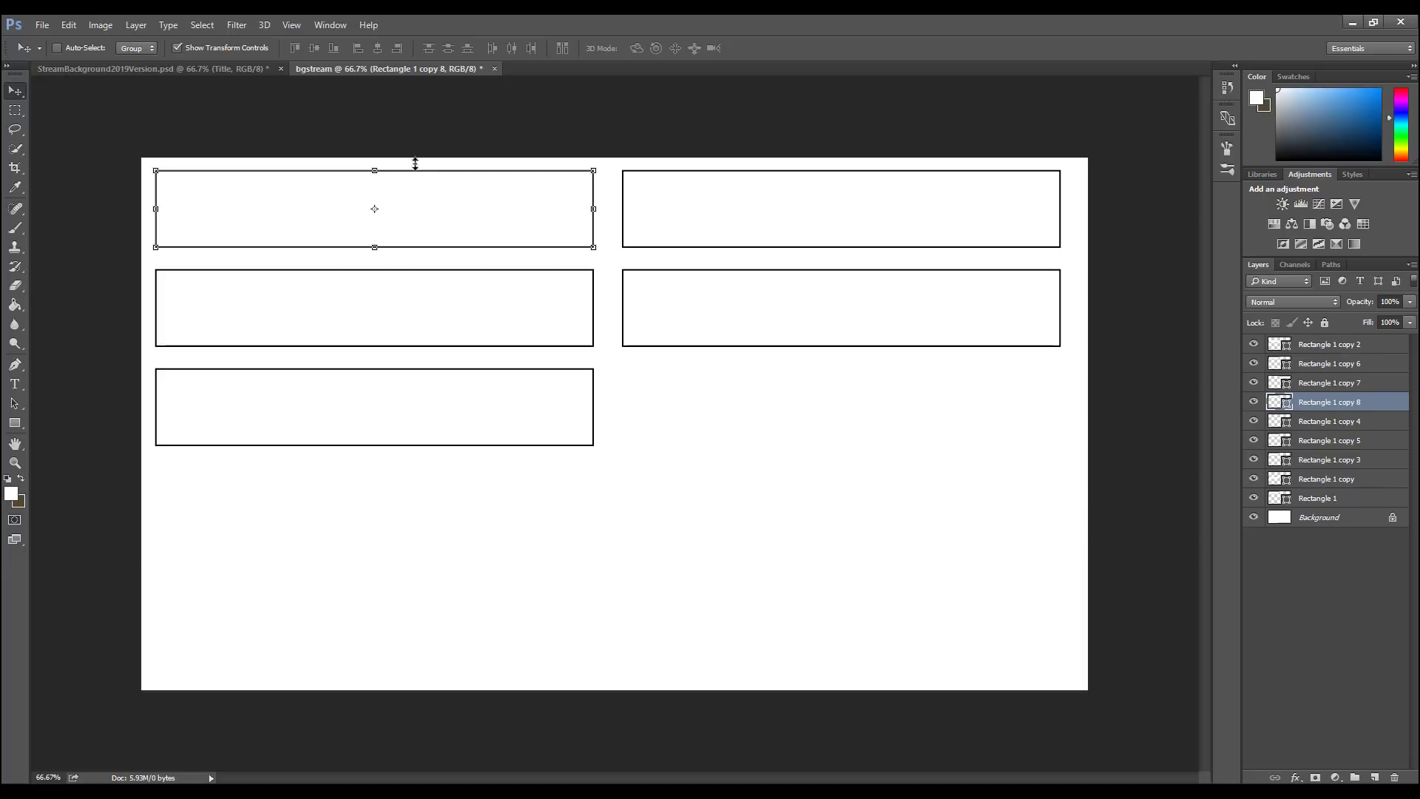
left_click_drag(471, 225, 919, 403)
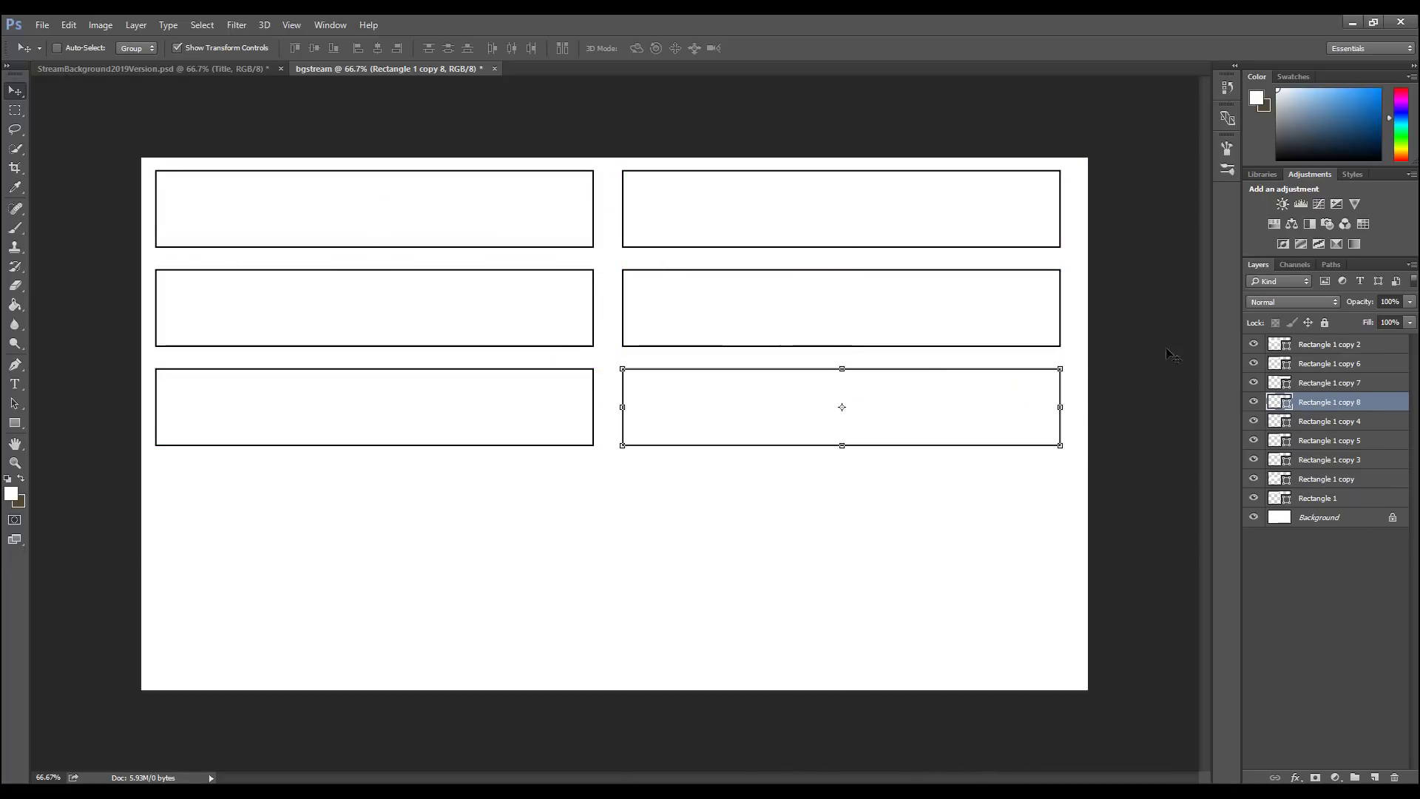
Step: Place Rectangle 1 copy 6 and Rectangle 1 copy 3 side by side as an evenly spaced fourth row
left_click(1311, 367)
left_click_drag(744, 255, 527, 530)
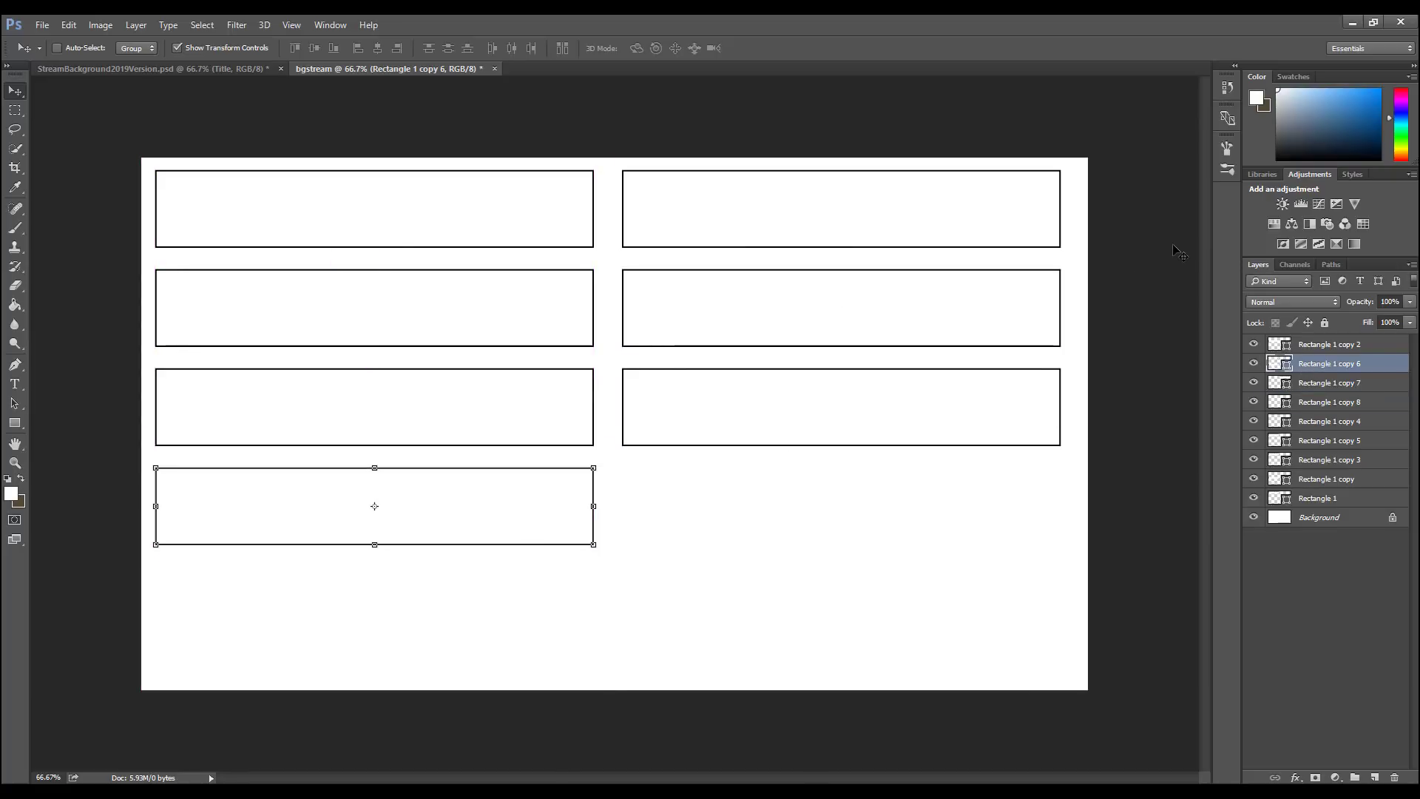
left_click(1372, 347)
mouse_move(478, 317)
left_mouse_down()
mouse_move(549, 371)
mouse_move(477, 313)
left_mouse_up()
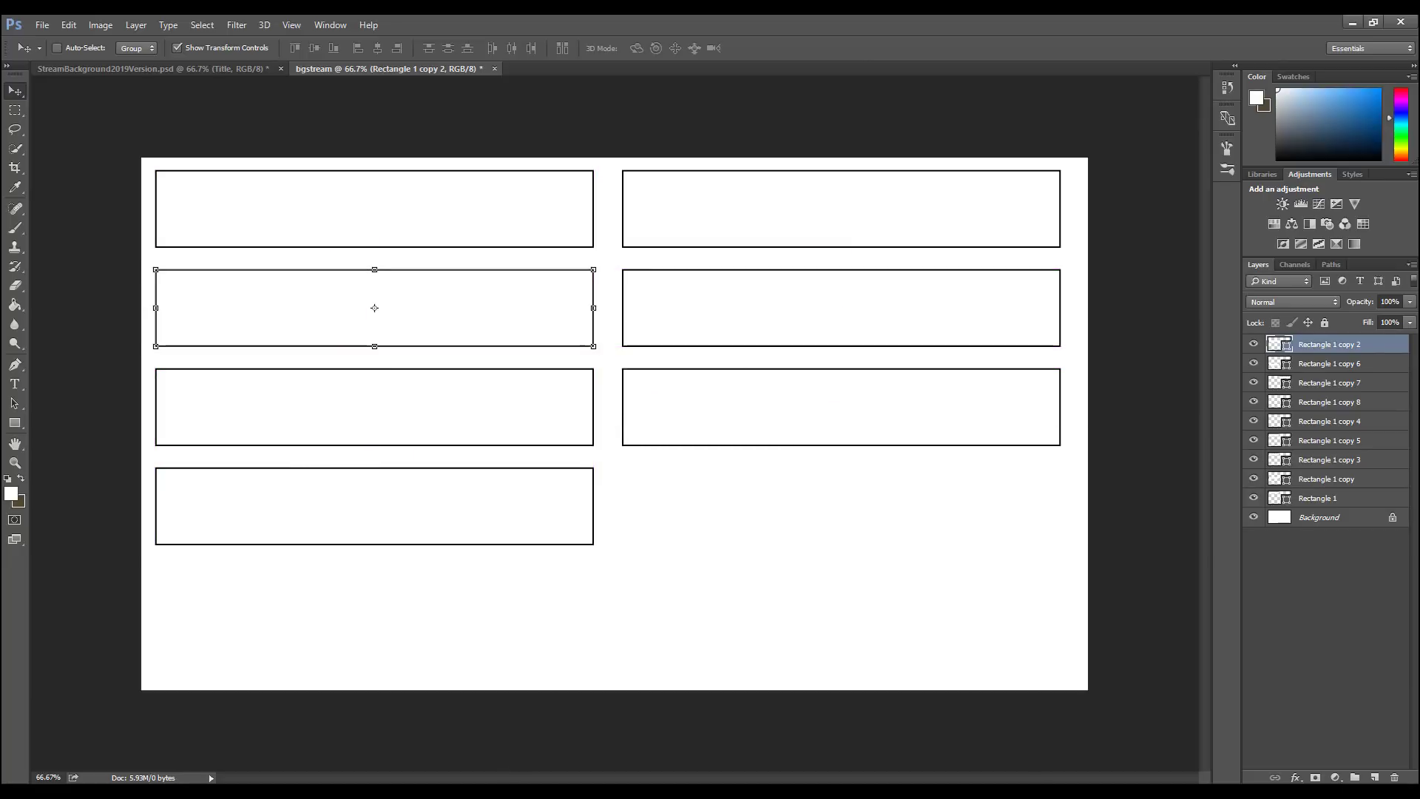
left_click(1337, 483)
left_click(1341, 461)
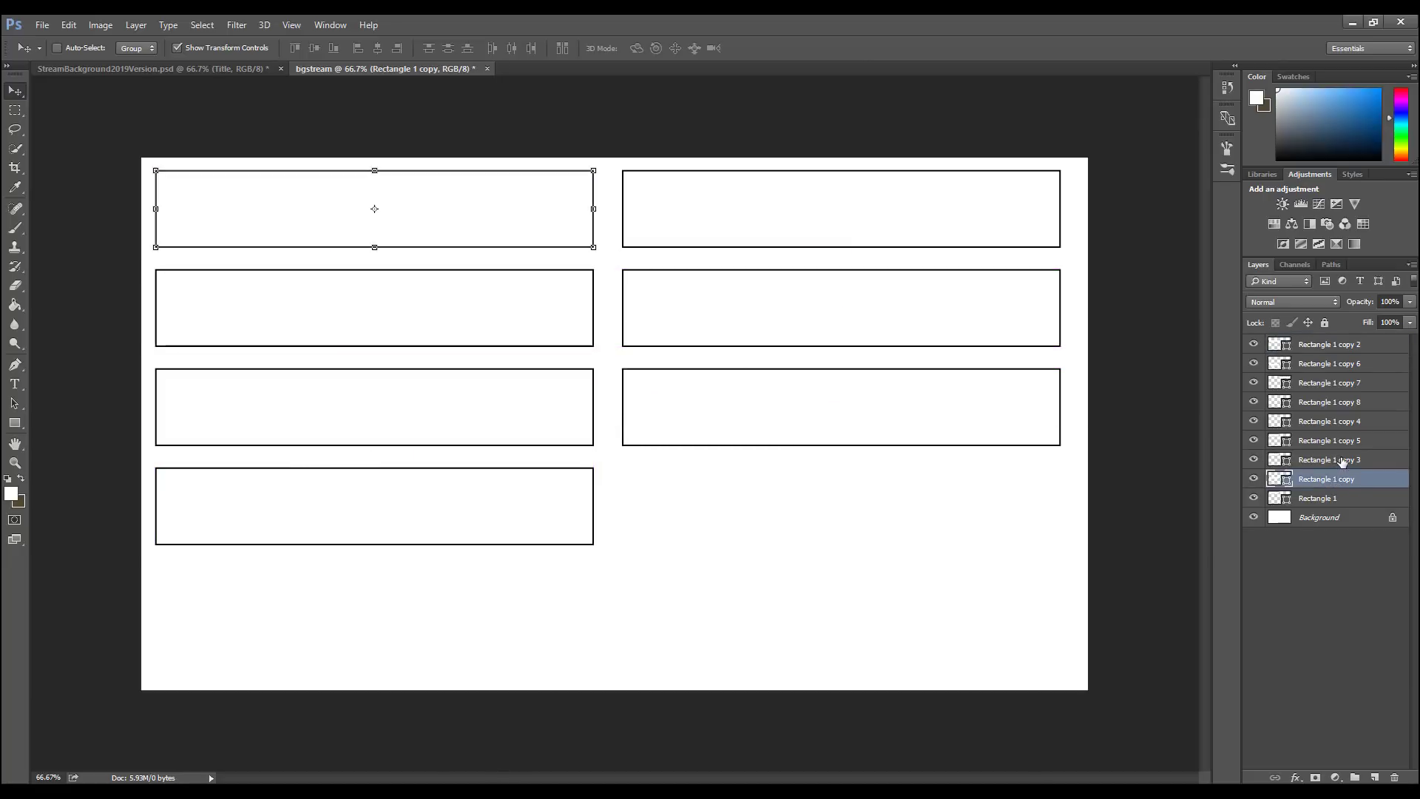
left_click_drag(469, 209, 939, 500)
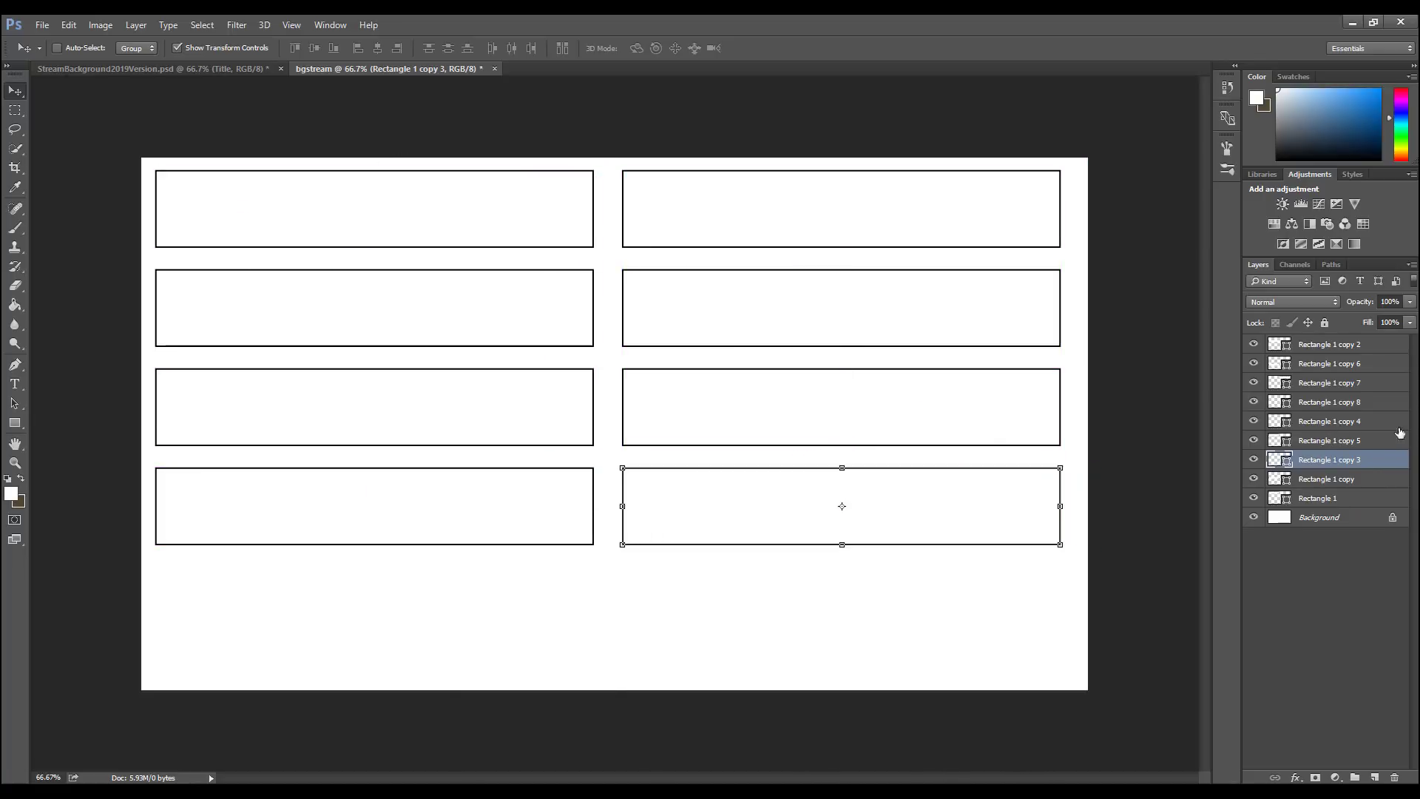
Step: Form a fifth row with Rectangle 1 copy 5 in the first column and a new duplicate of Rectangle 1 copy in the second
left_click(1332, 441)
left_click_drag(539, 197, 545, 580)
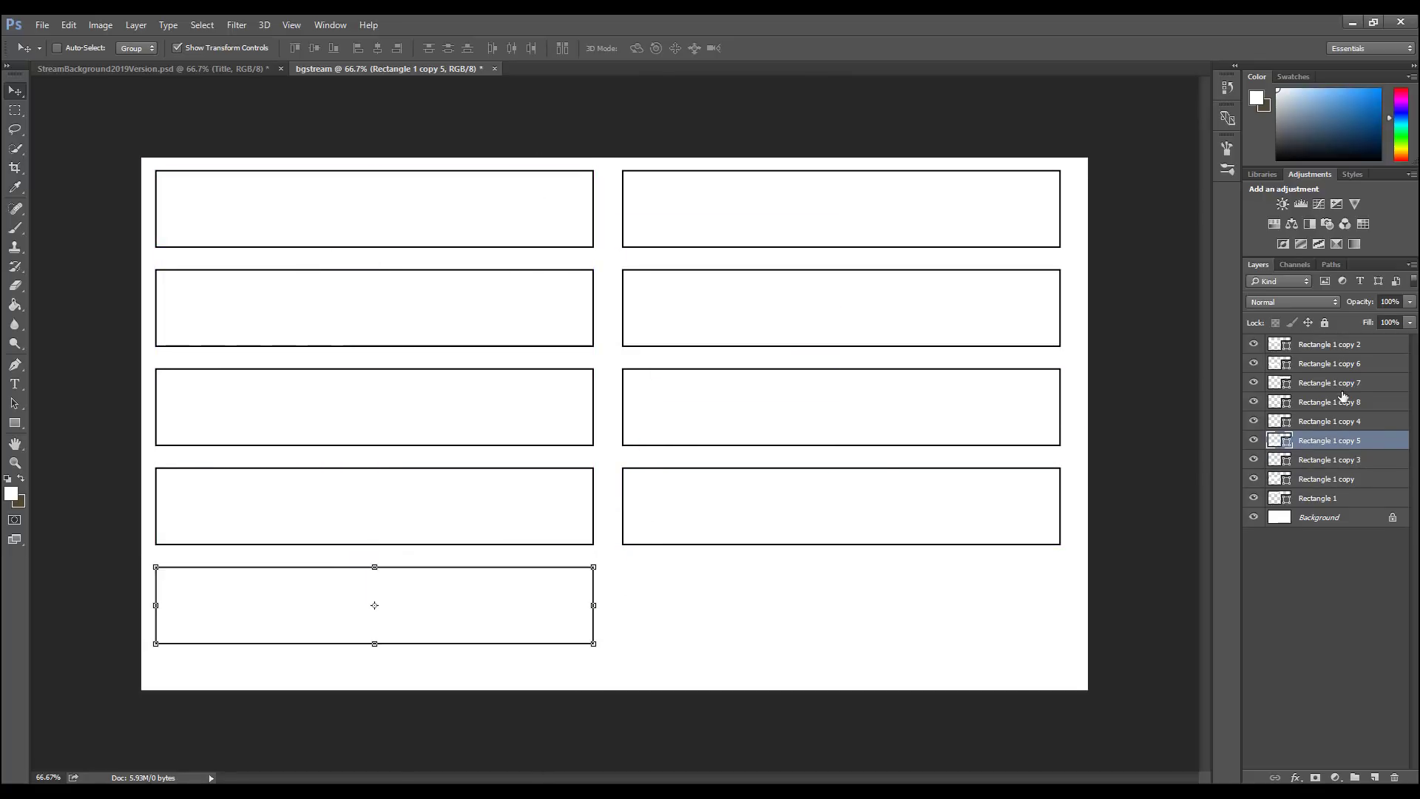
left_click(1333, 479)
right_click(1333, 480)
left_click(1194, 174)
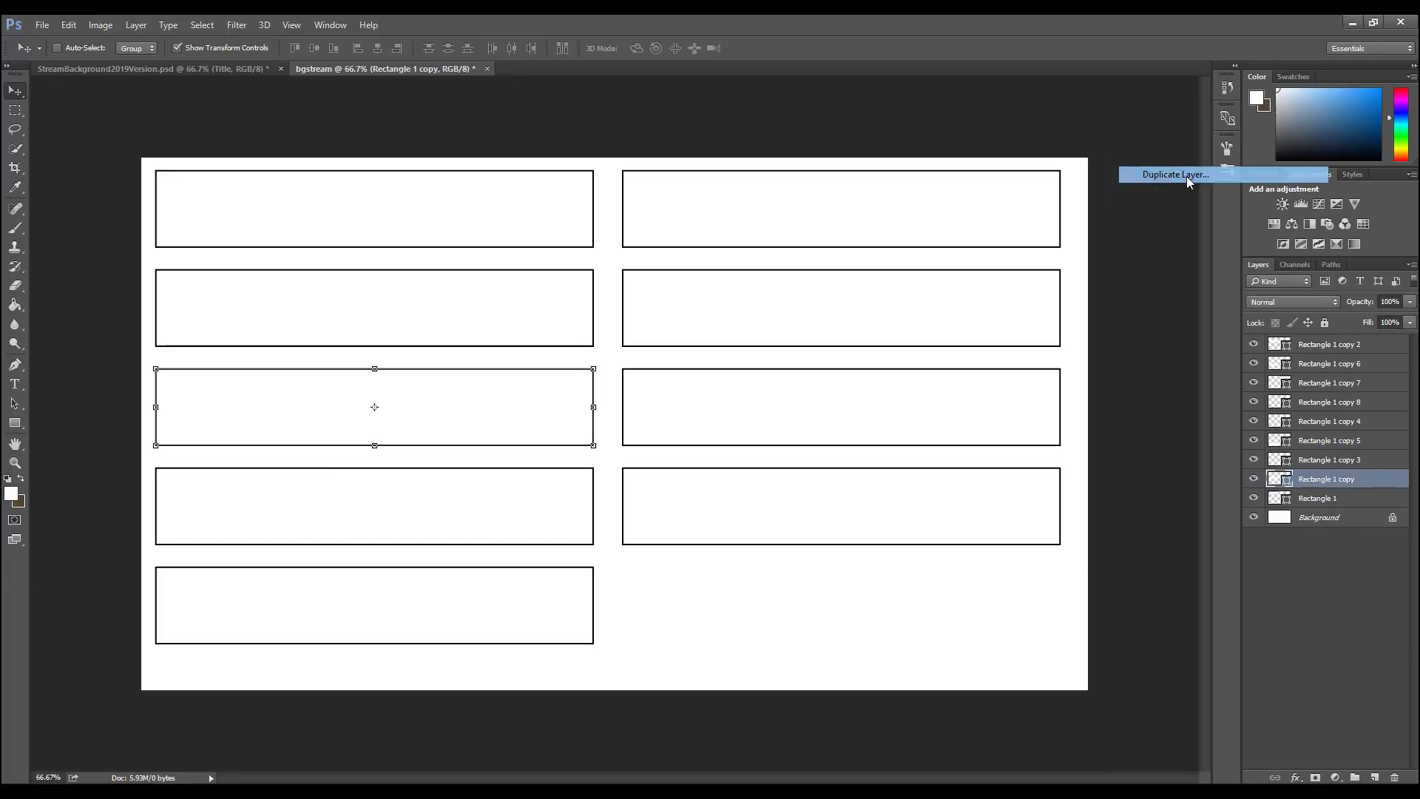
left_click_drag(517, 416, 900, 611)
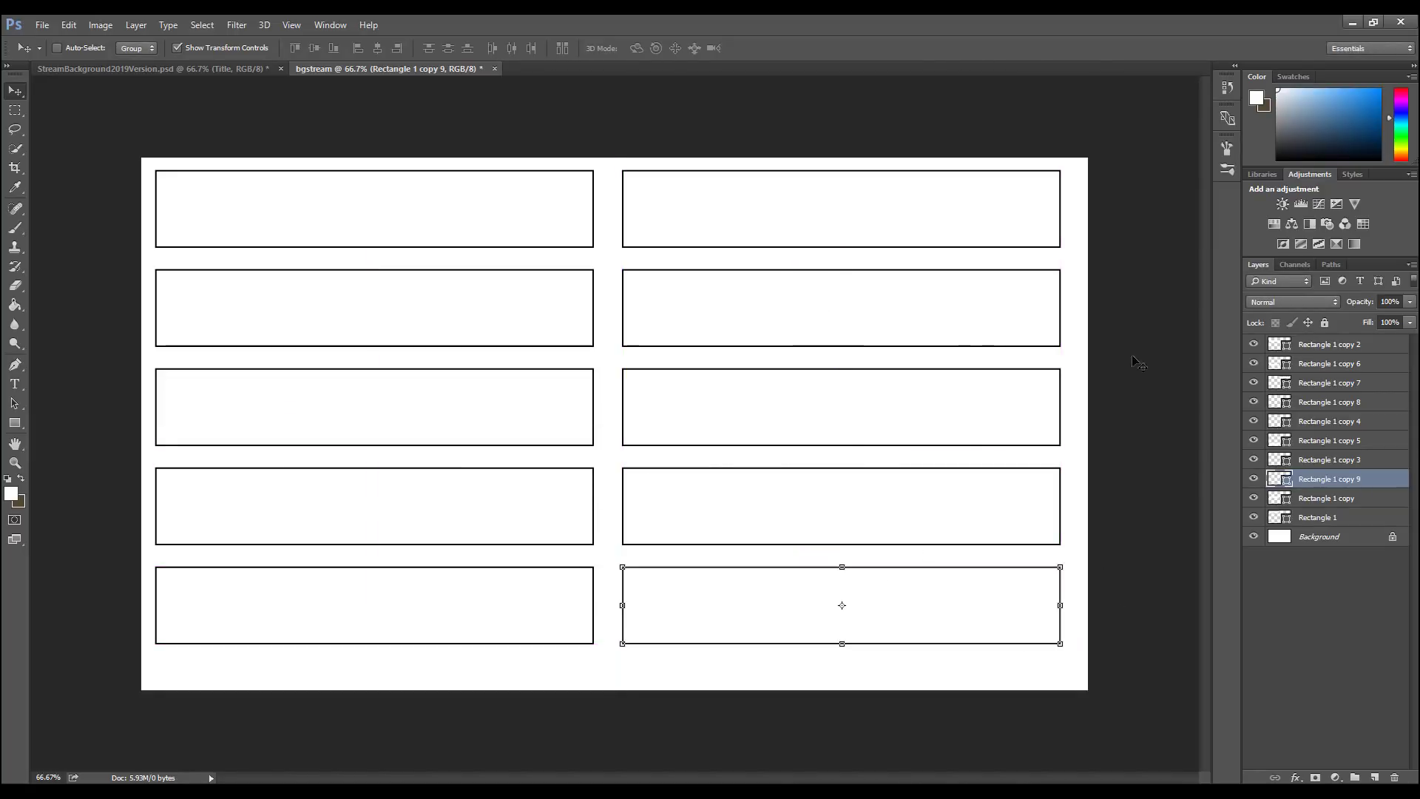
Step: Select all ten rectangle layers, from Rectangle 1 up to Rectangle 1 copy 2, and group them
left_click(1324, 577)
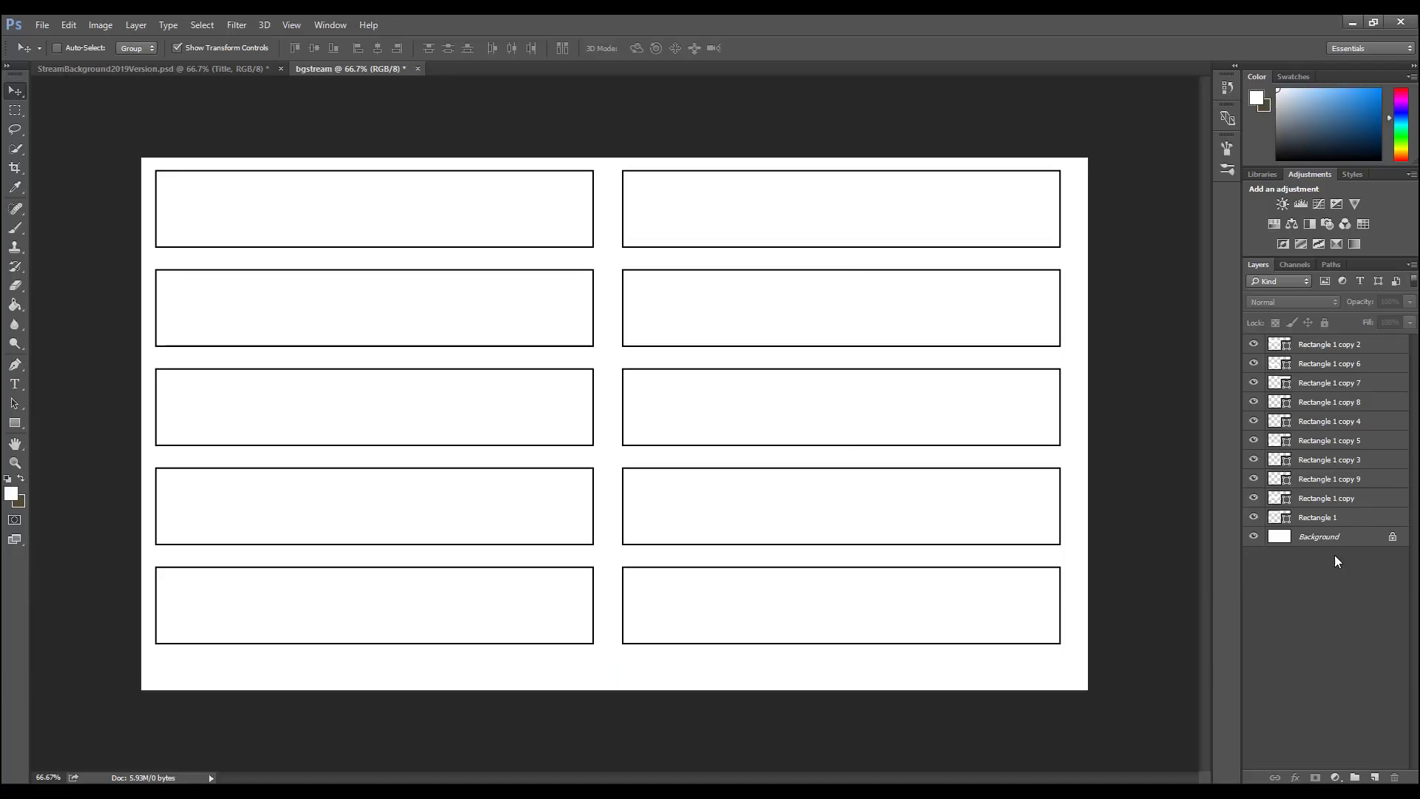
left_click(1323, 518)
left_click(1323, 498, "shift")
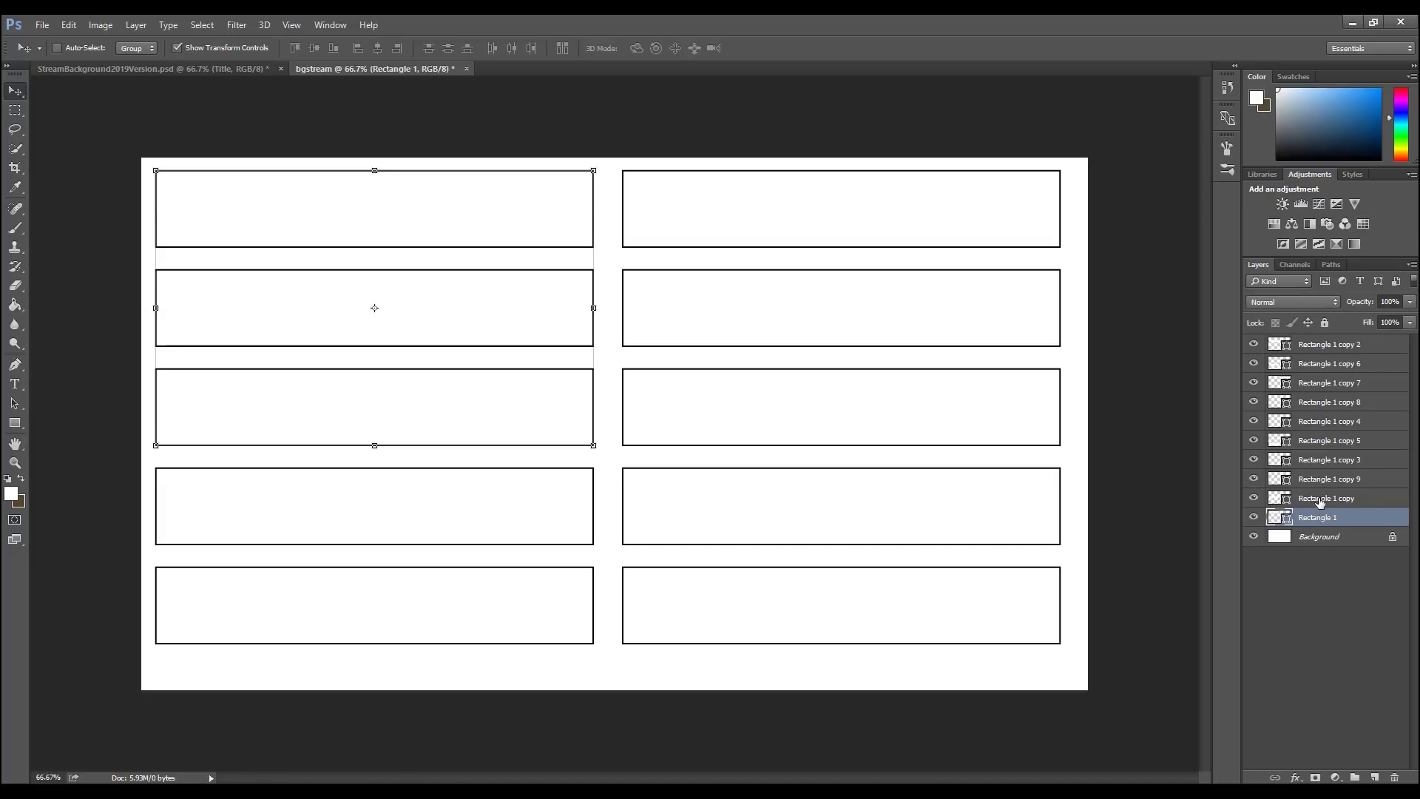
left_click(1323, 479, "shift")
left_click(1323, 461, "shift")
left_click(1328, 420, "shift")
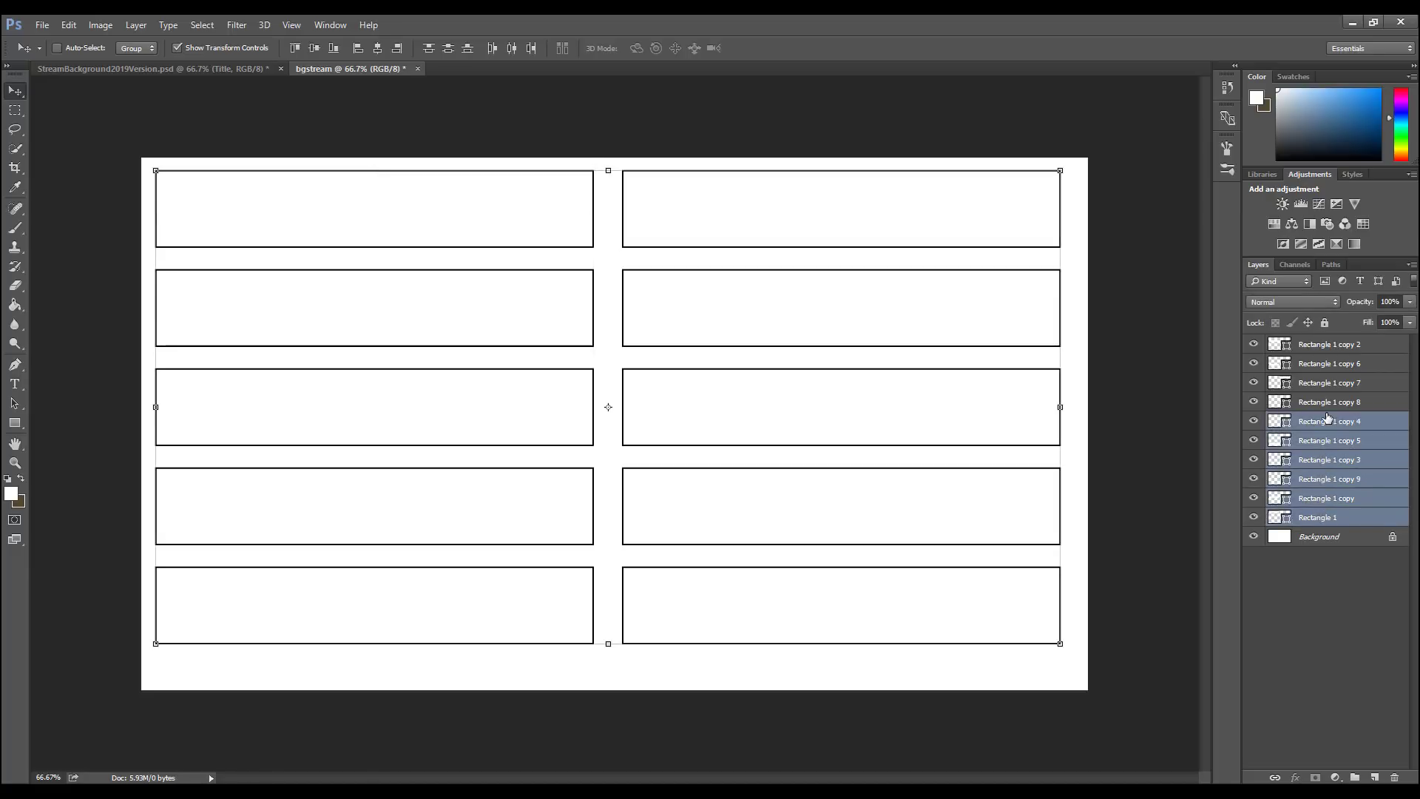
left_click(1330, 402, "shift")
left_click(1333, 383, "shift")
left_click(1334, 362, "shift")
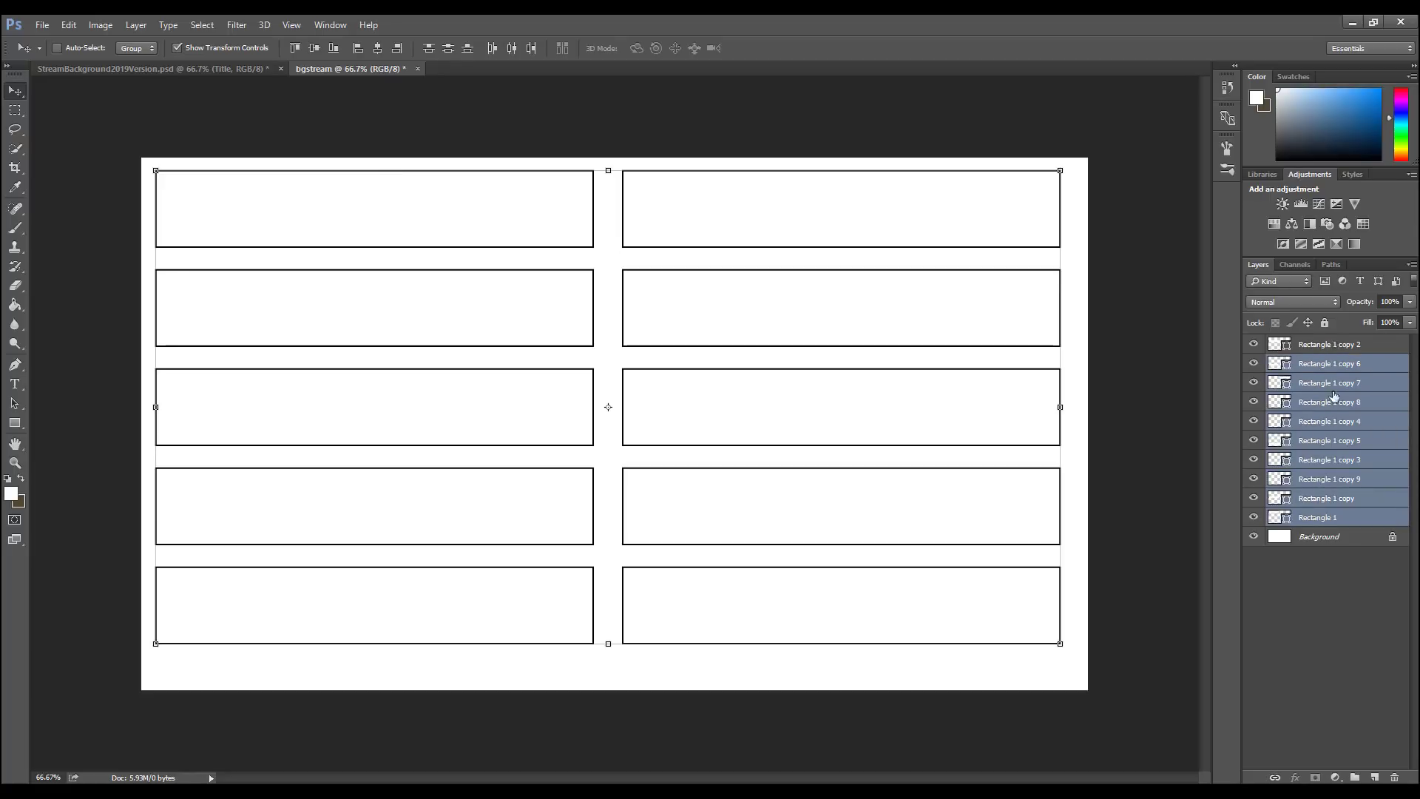
left_click(1340, 345, "shift")
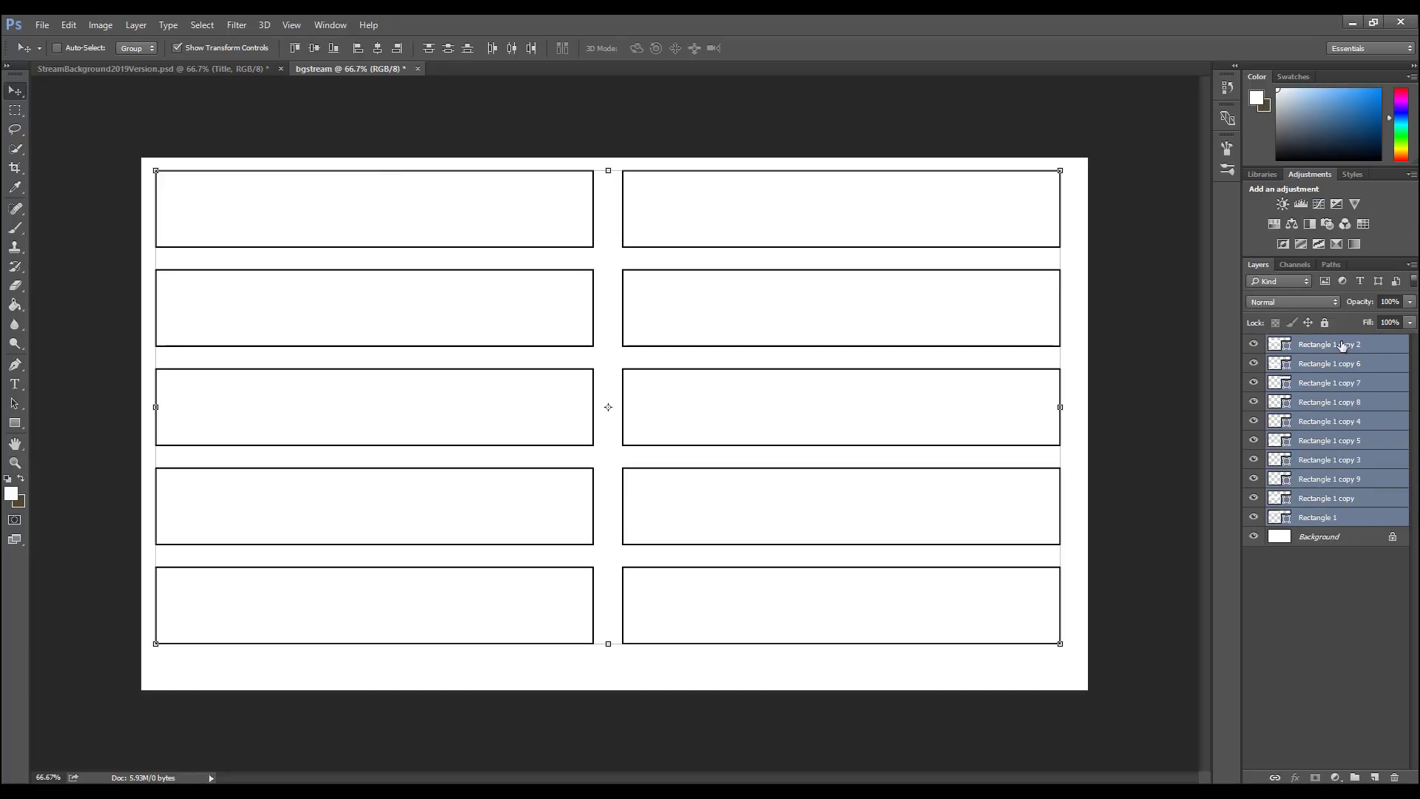
left_click(1354, 777)
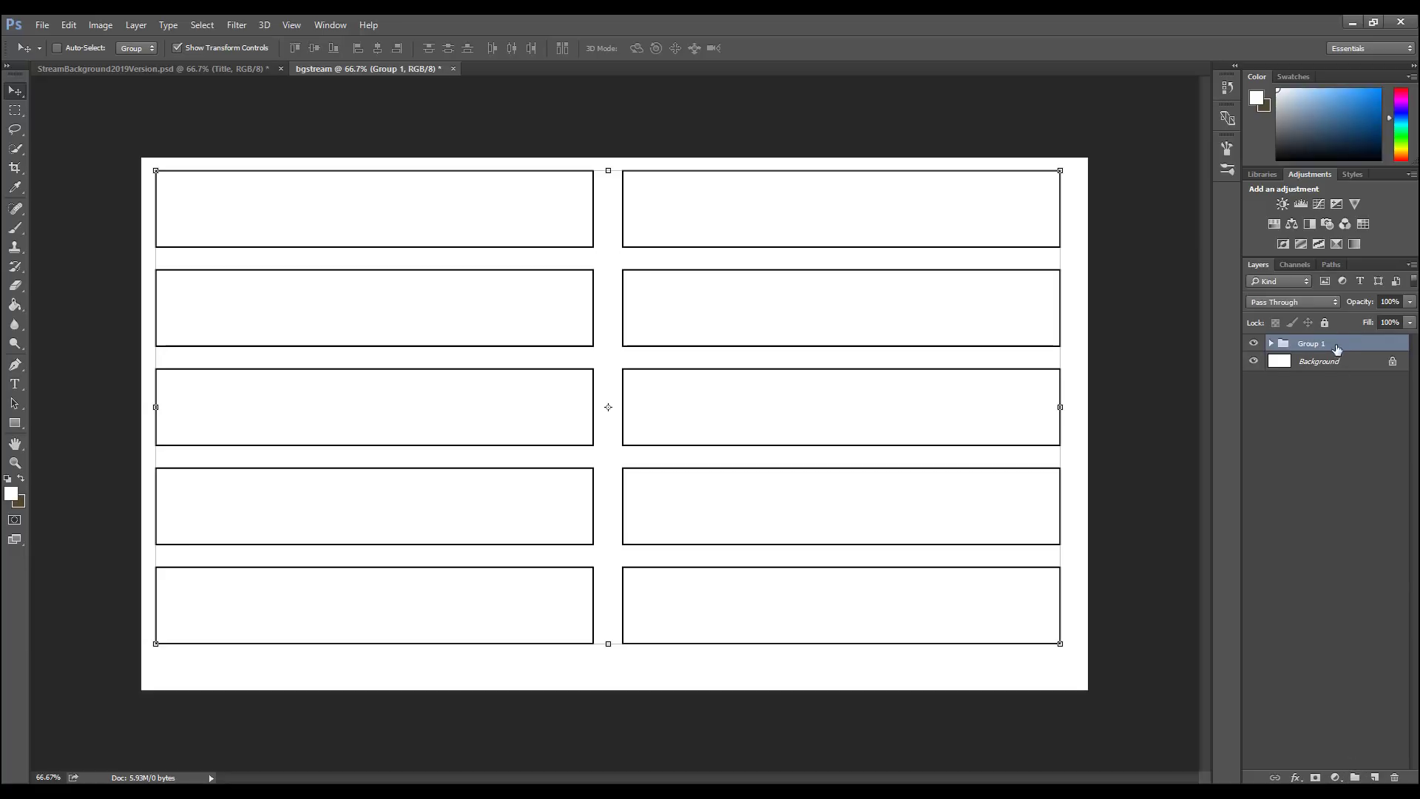
Step: Rename the new layer group as Boxes
double_click(1307, 344)
type("Boxes")
key("Return")
Step: Start a text layer in the first box of the first column and set the font size to 150 pt
left_click(14, 384)
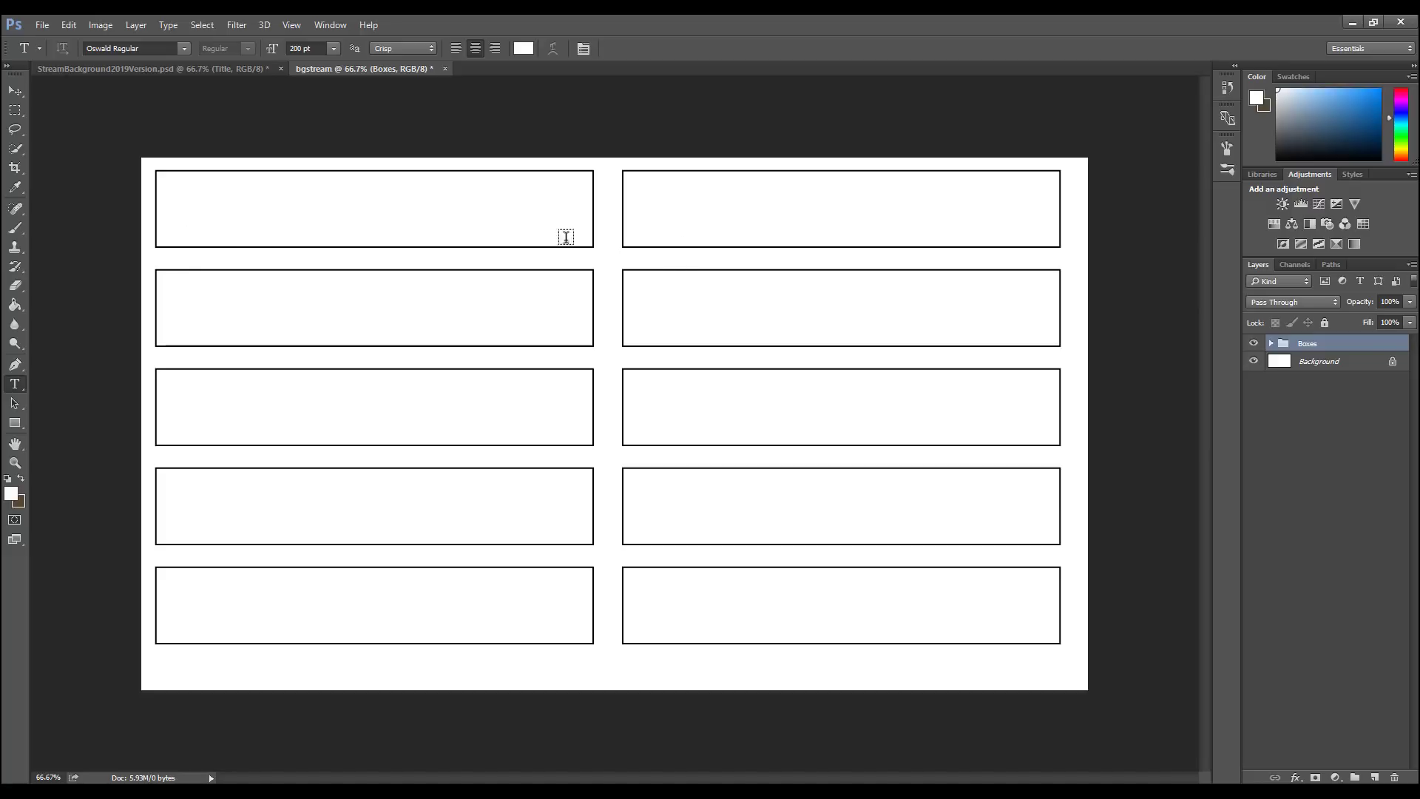
left_click(183, 216)
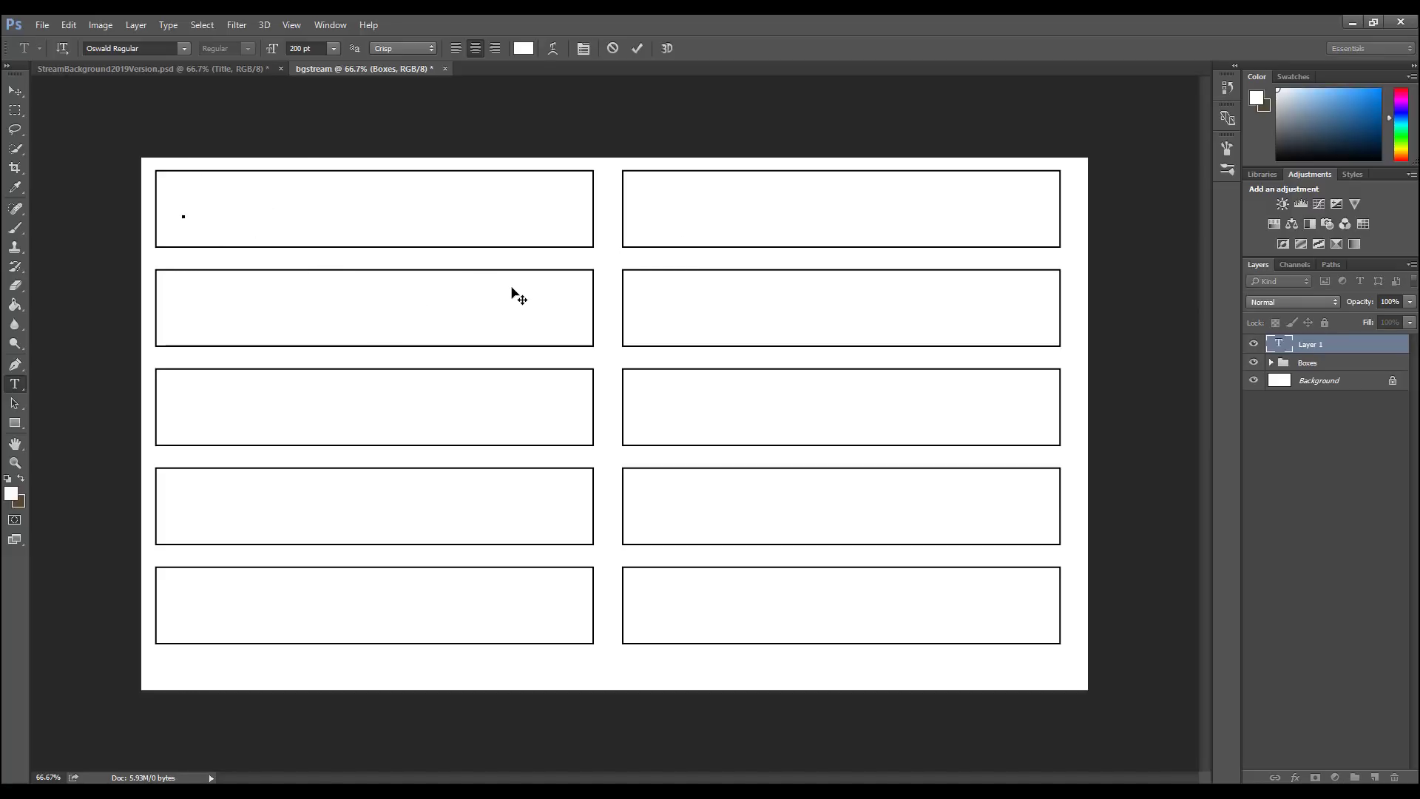
left_click(298, 48)
type("150")
key("Return")
Step: Leave text editing and delete the empty text layer above the Boxes group
left_click(15, 90)
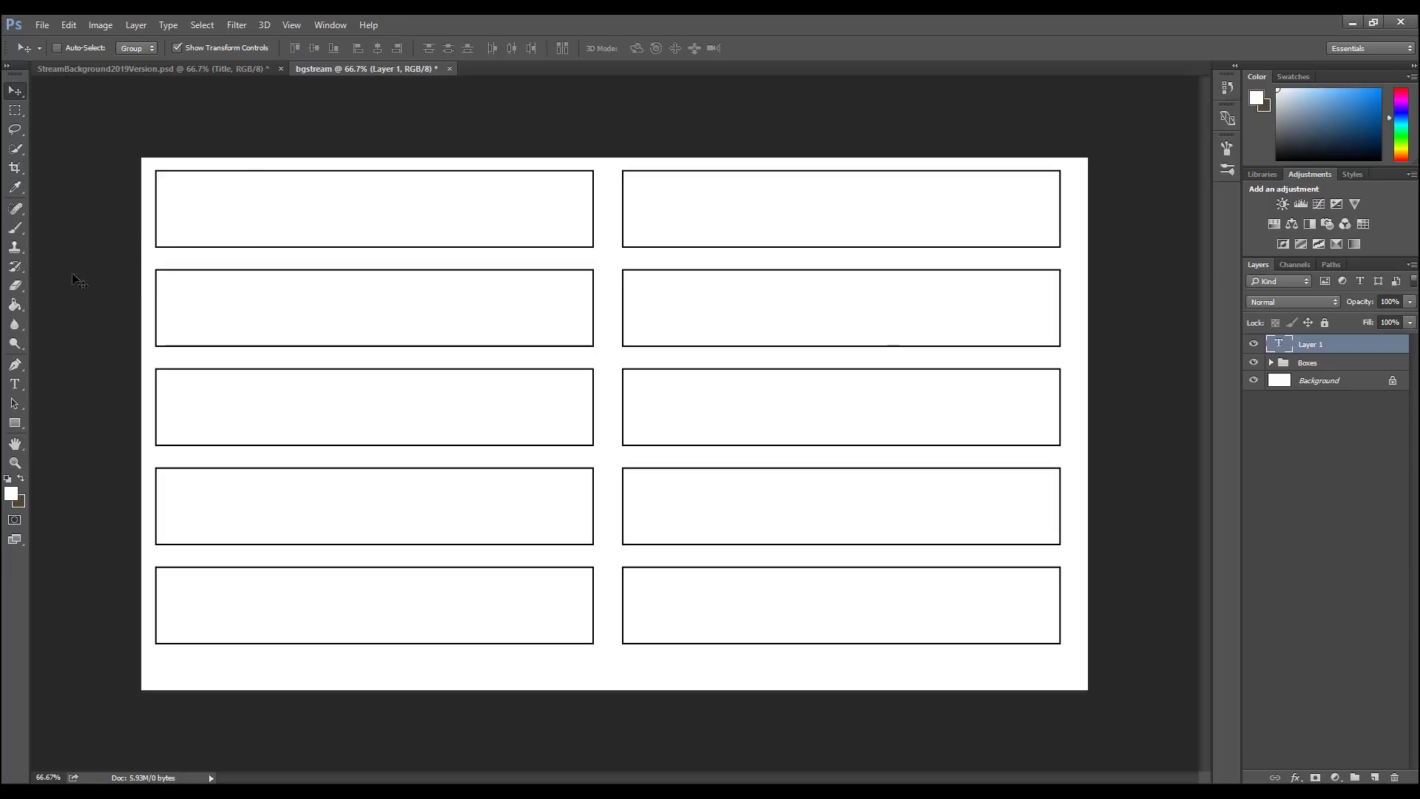
left_click(1341, 422)
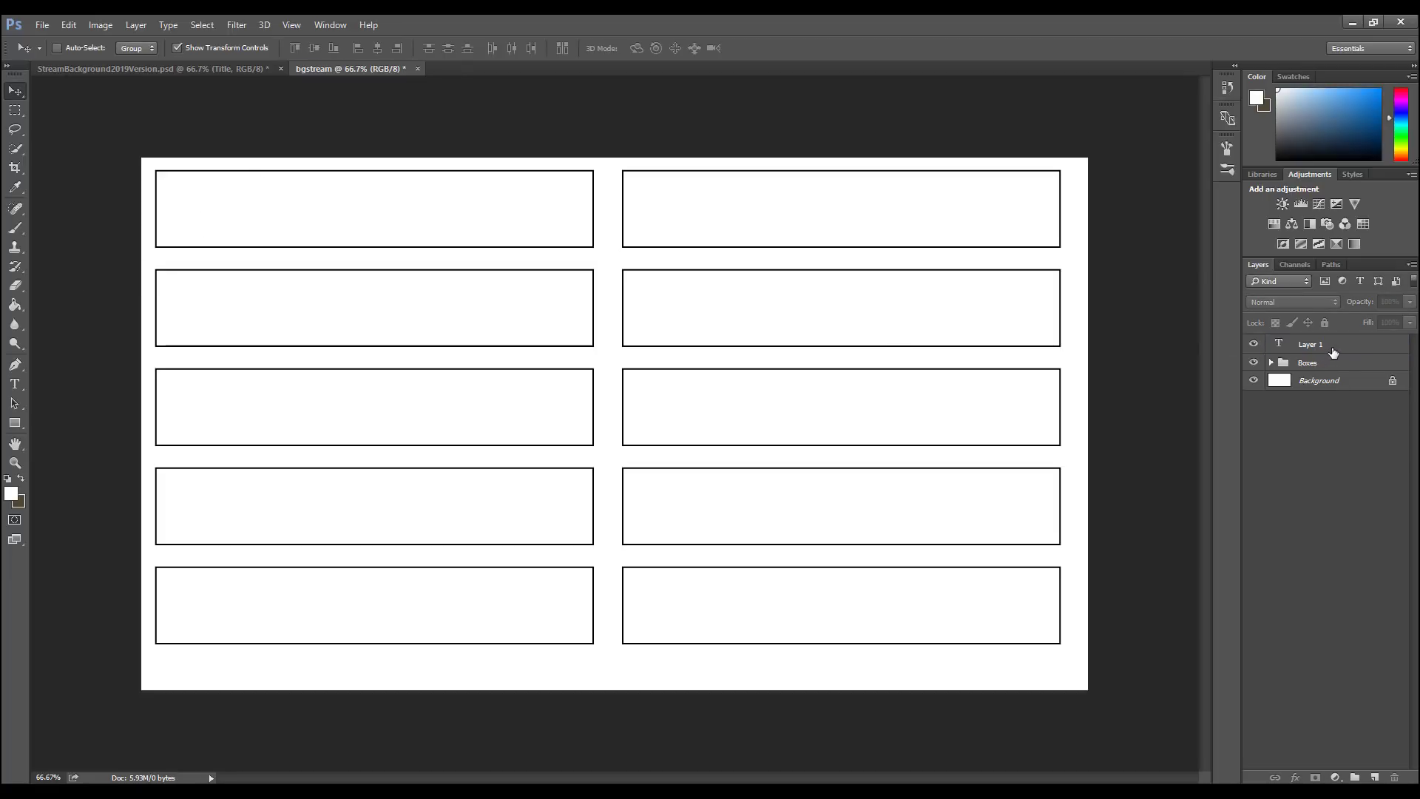
left_click(1334, 345)
key("Delete")
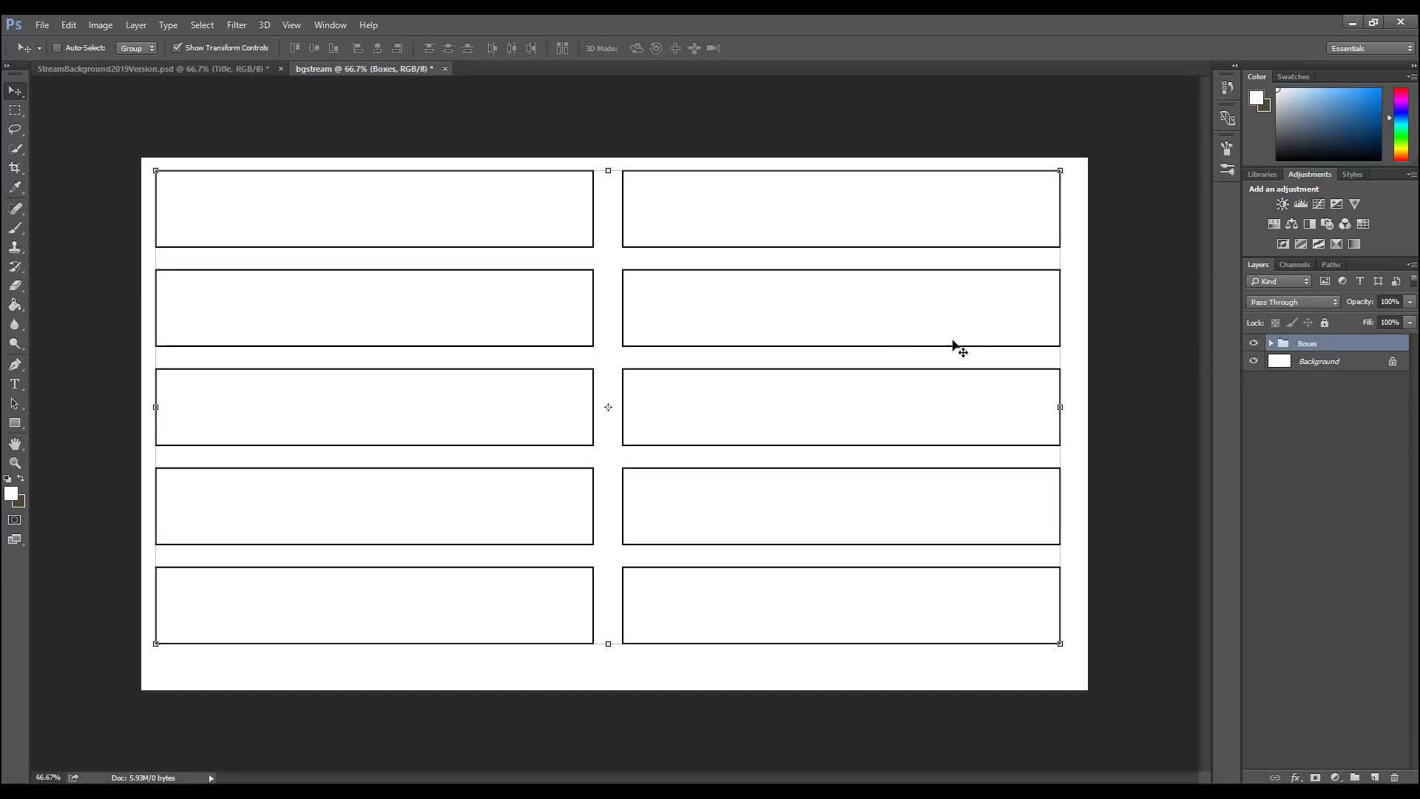
Step: Start a new 150 pt Oswald Regular text layer in the first box of the first column and enter "S"
left_click(15, 383)
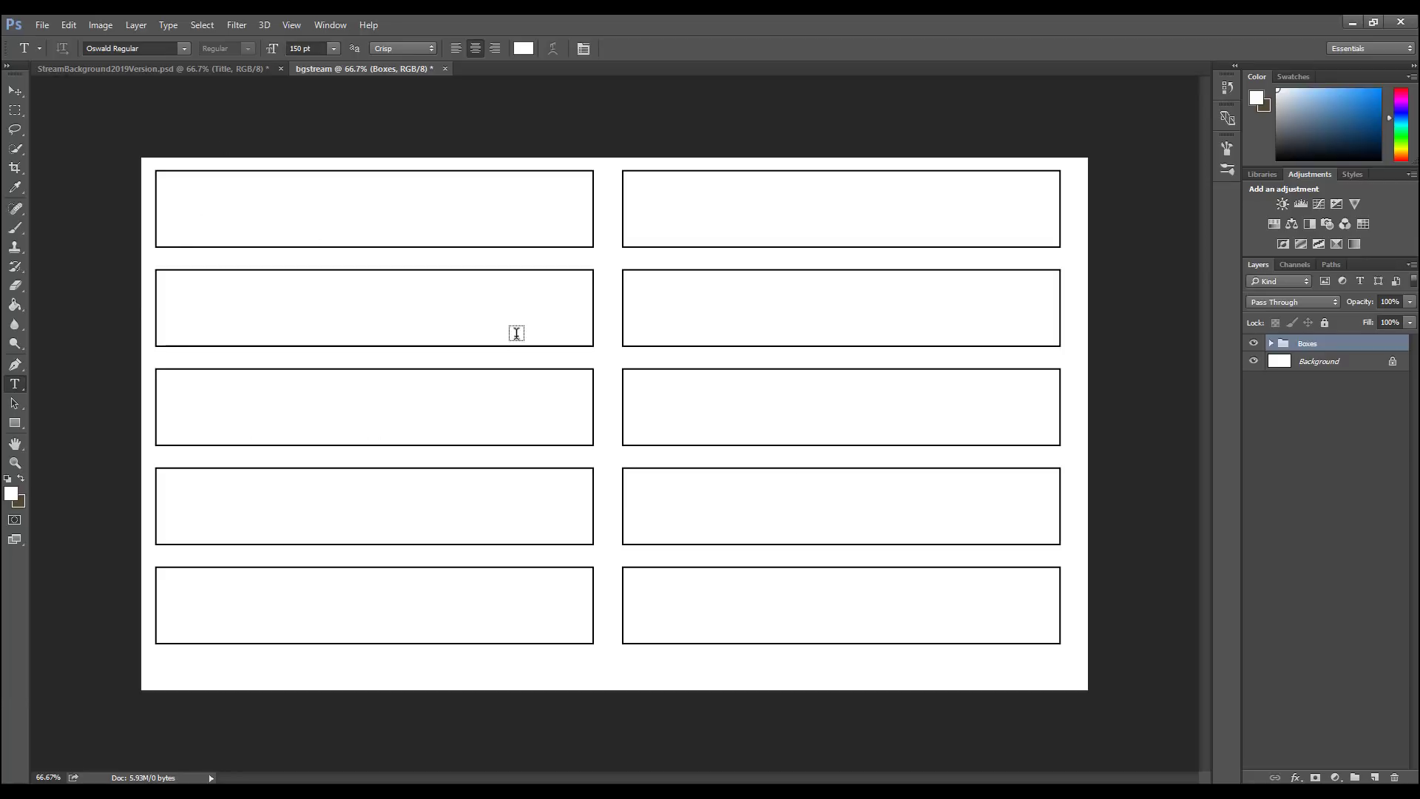
left_click(255, 233)
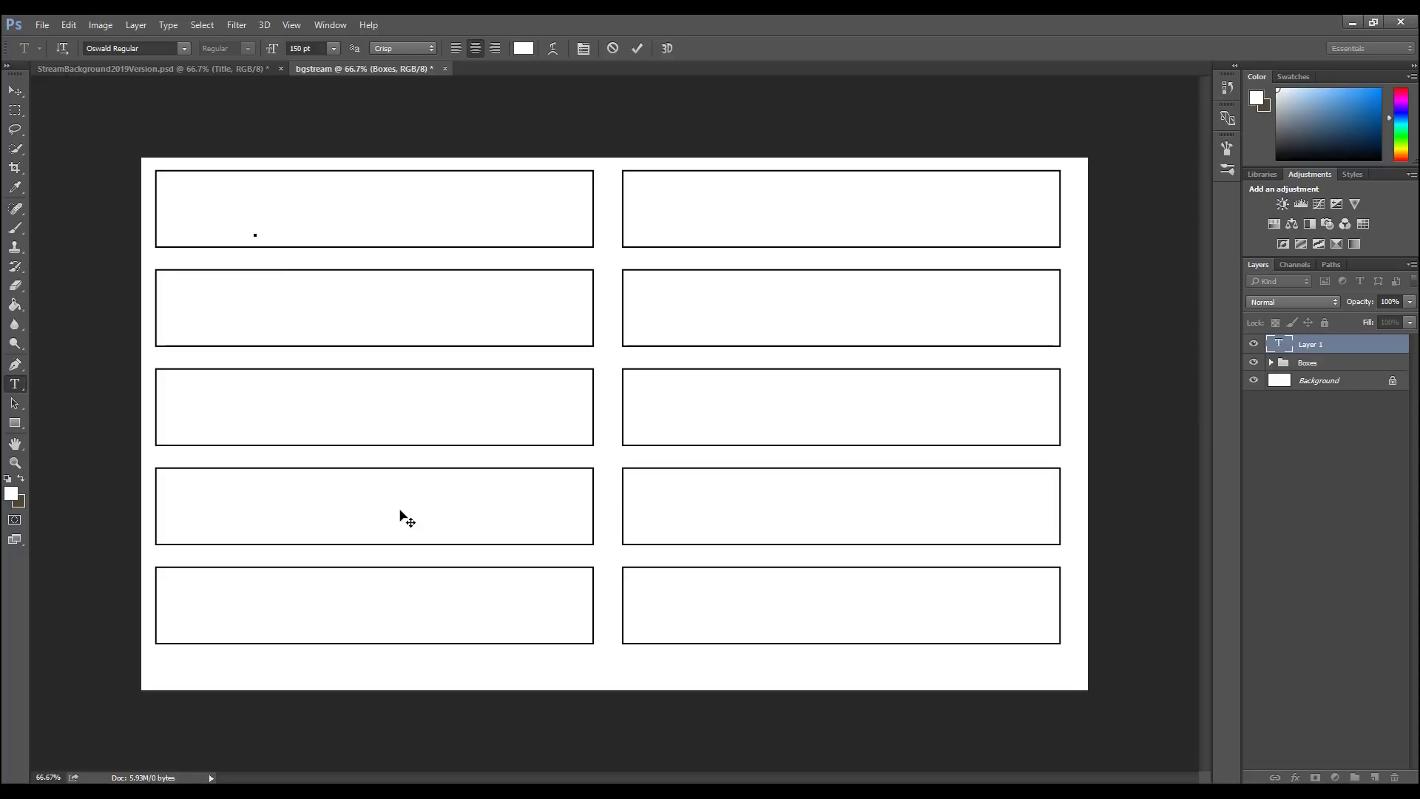
type("S")
Step: Set the colour of the "1." text in the first box of the first column to black
left_click(527, 51)
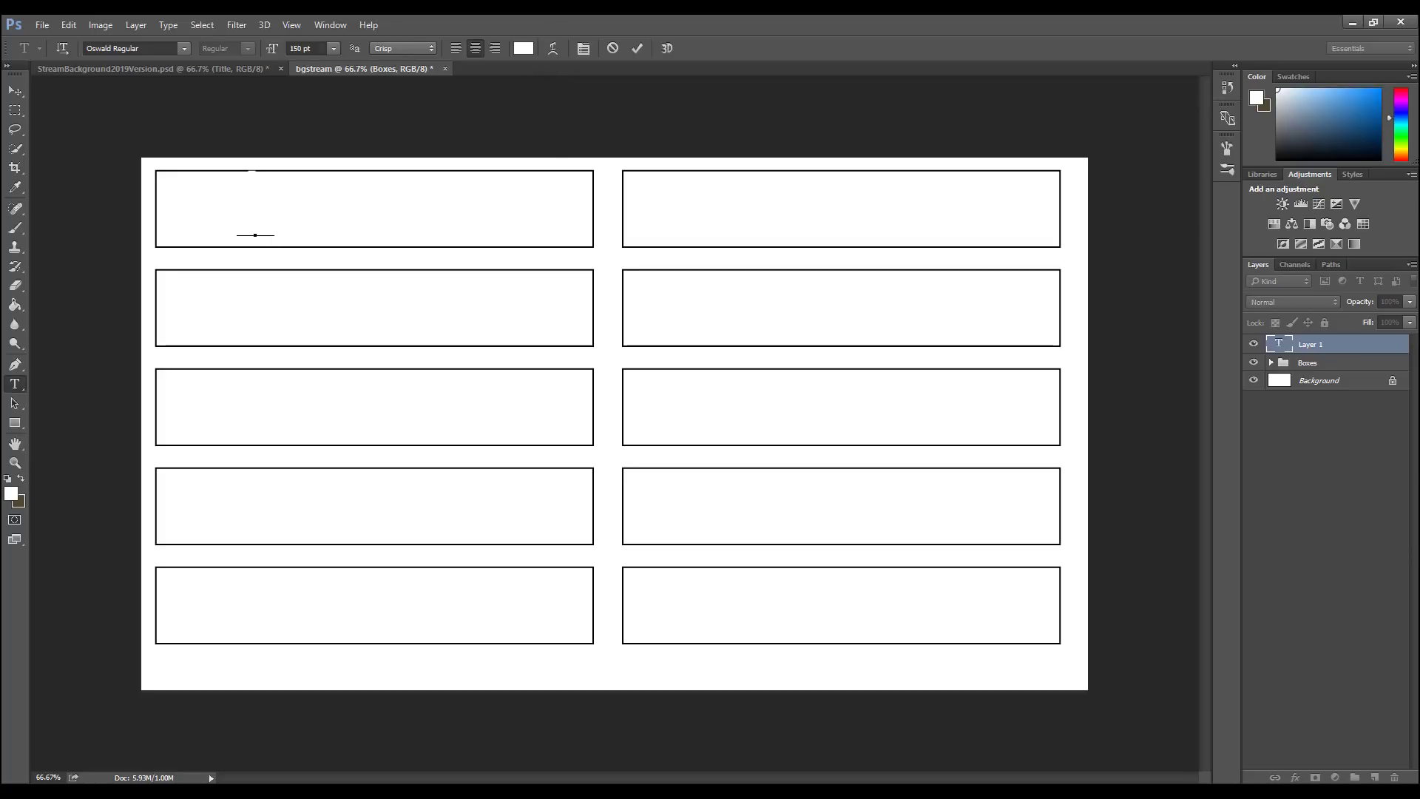
left_click_drag(0, 294, 567, 259)
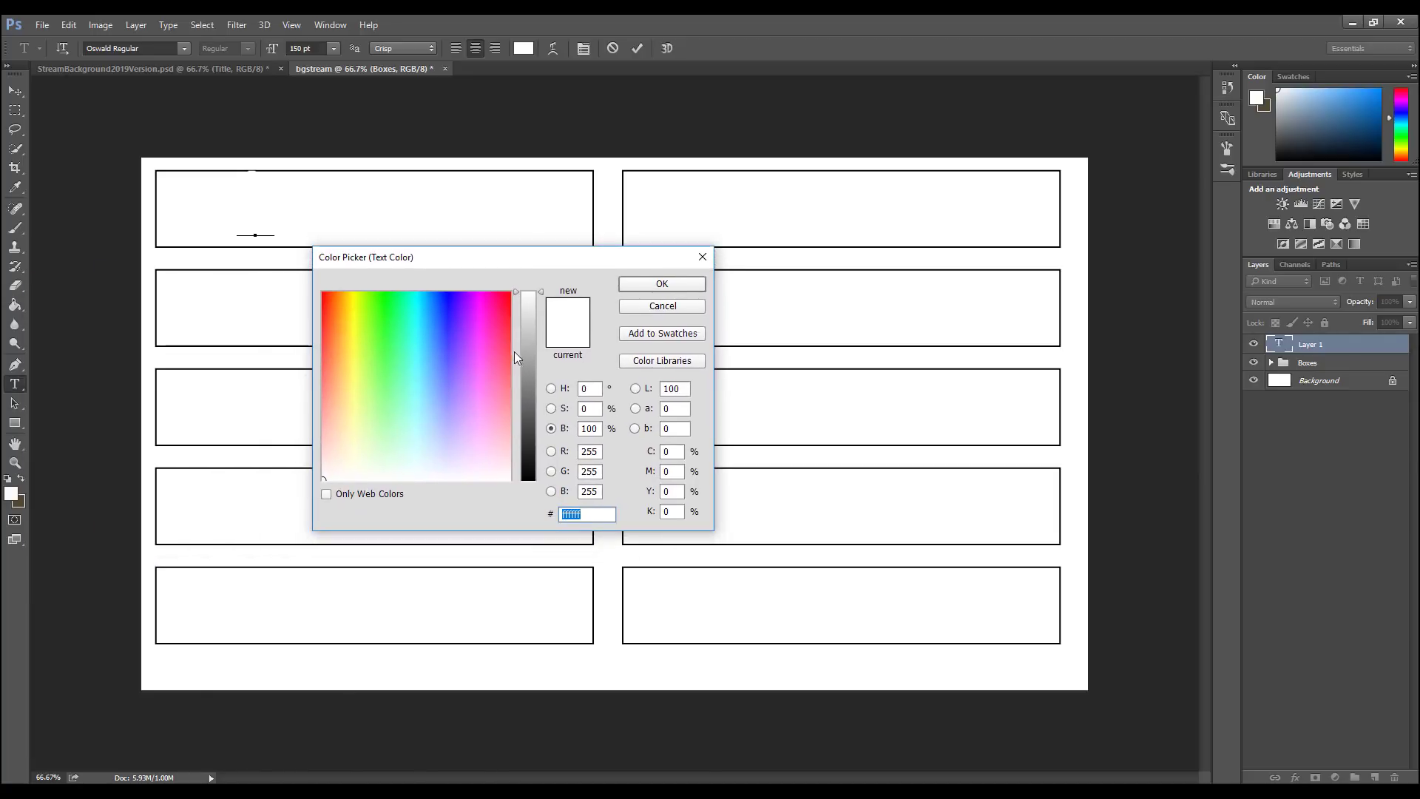
left_click_drag(531, 358, 523, 509)
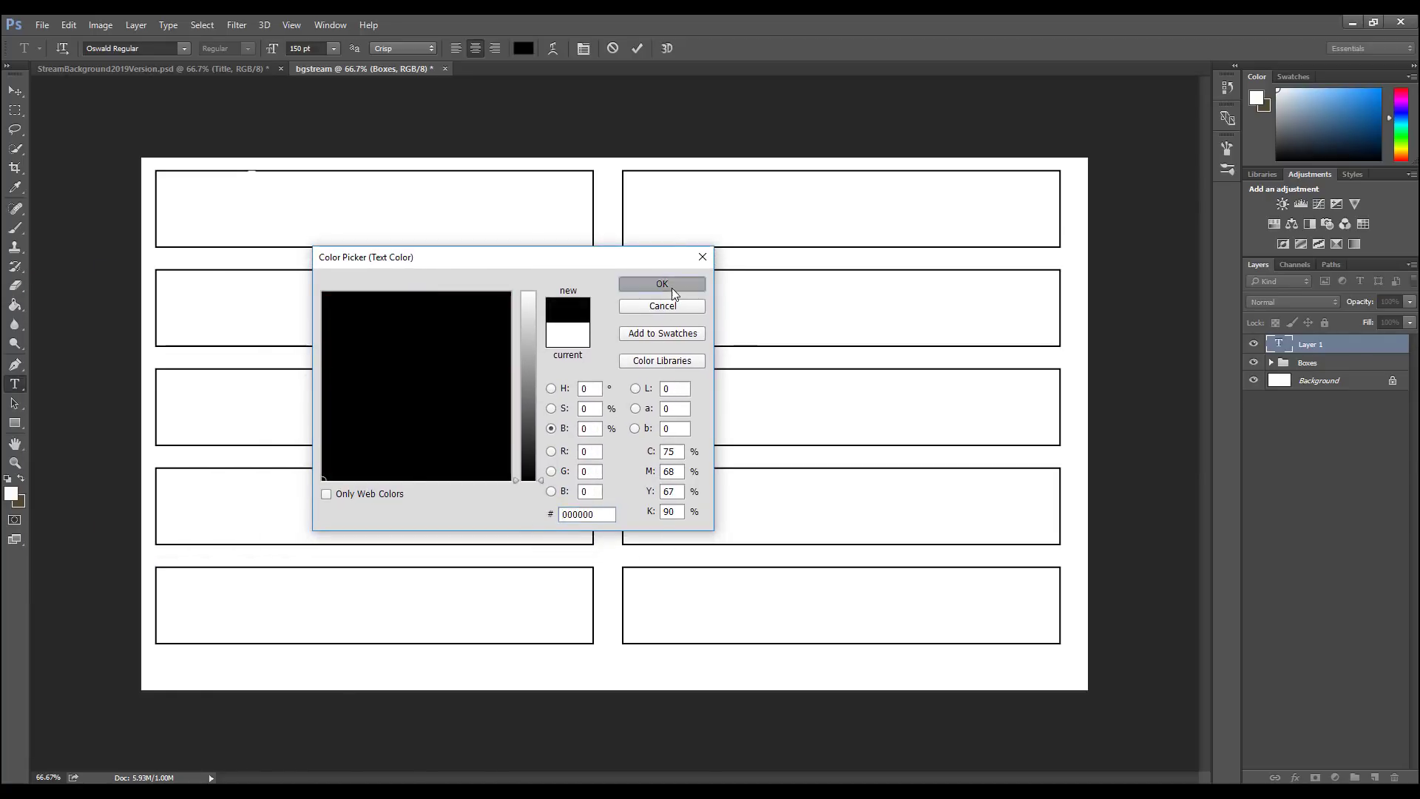
left_click(670, 286)
left_click_drag(268, 216, 235, 220)
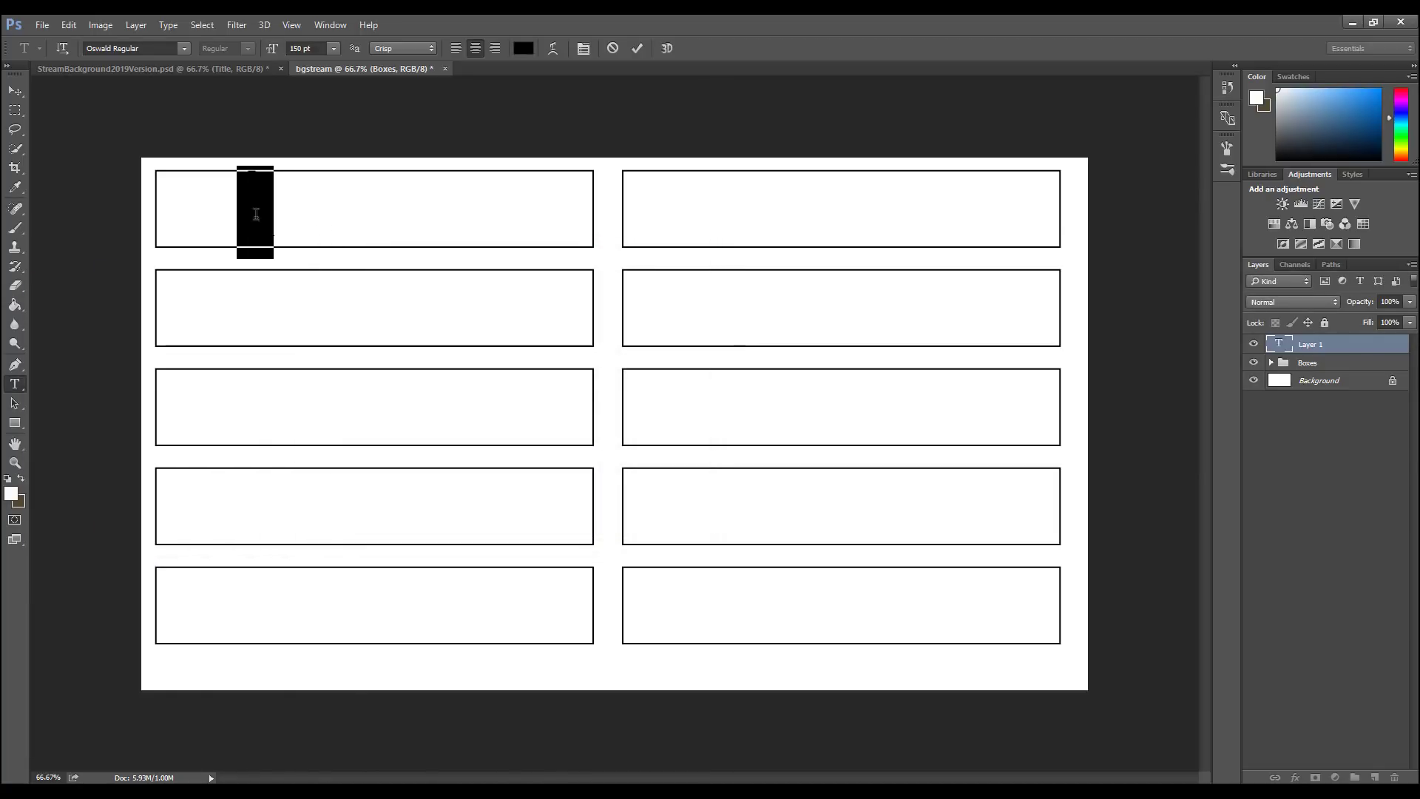
left_click(528, 49)
left_click_drag(540, 416, 527, 490)
left_click(633, 288)
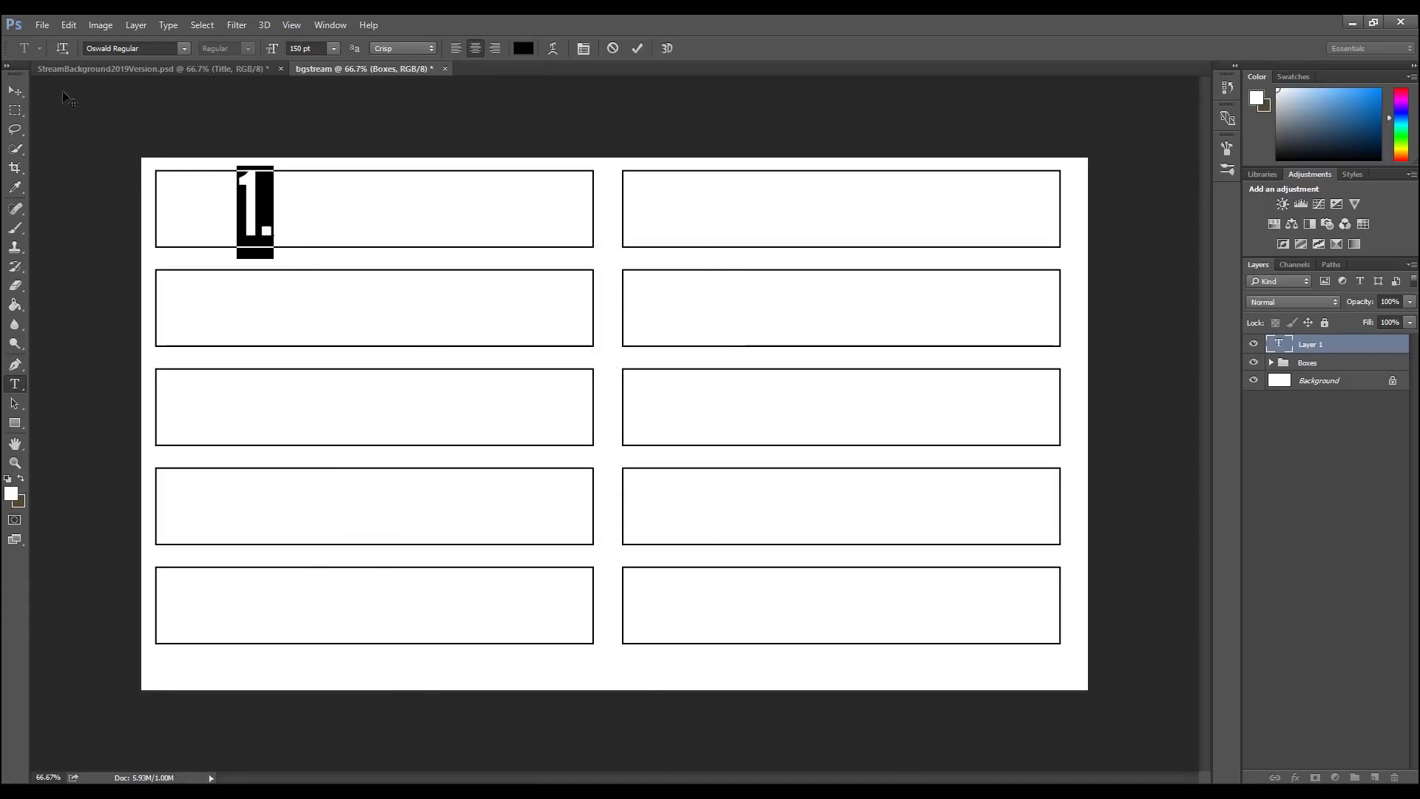
Step: Scale the "1." label to 77.50% and place it near the left edge of the first column's first box
left_click(15, 91)
left_click_drag(258, 196, 226, 188)
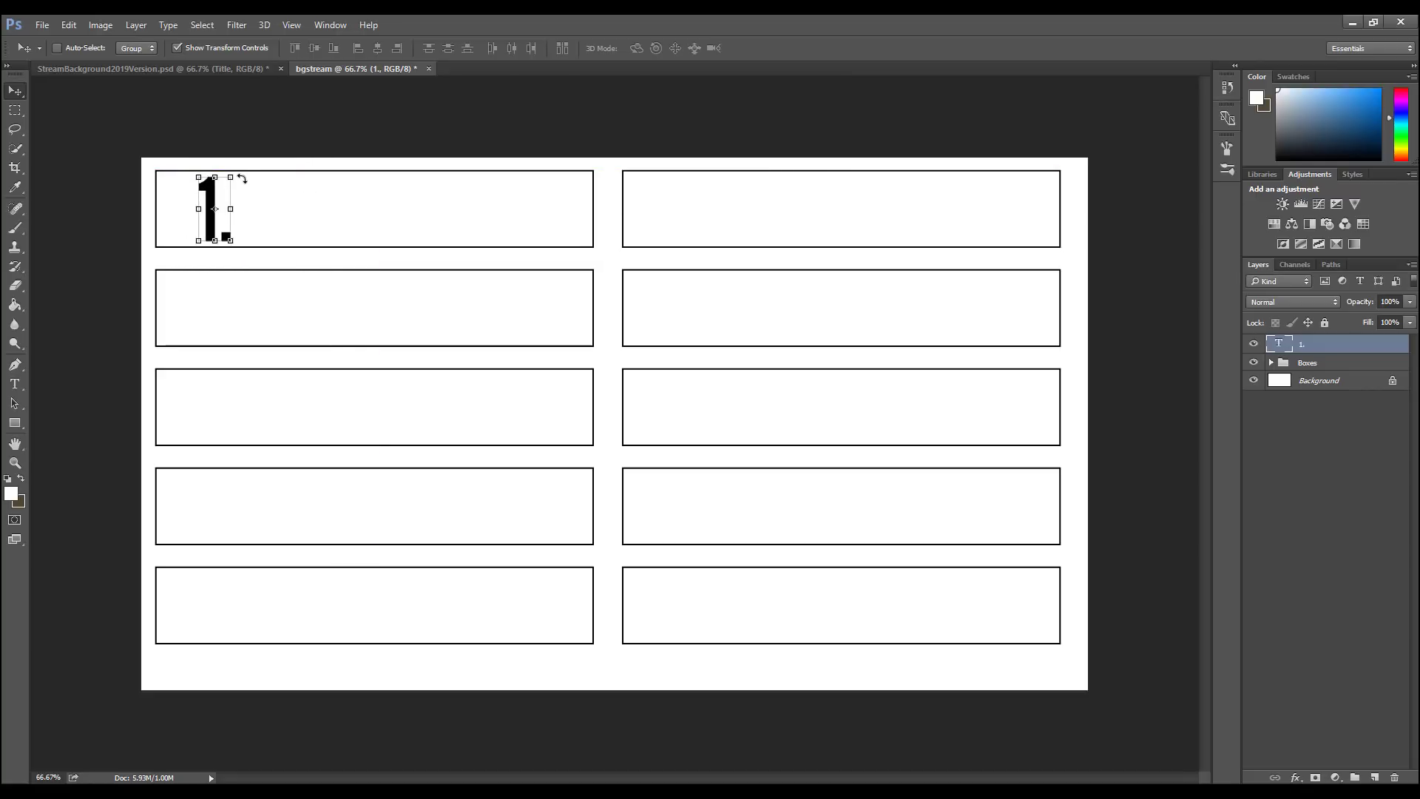
left_click_drag(232, 178, 191, 204)
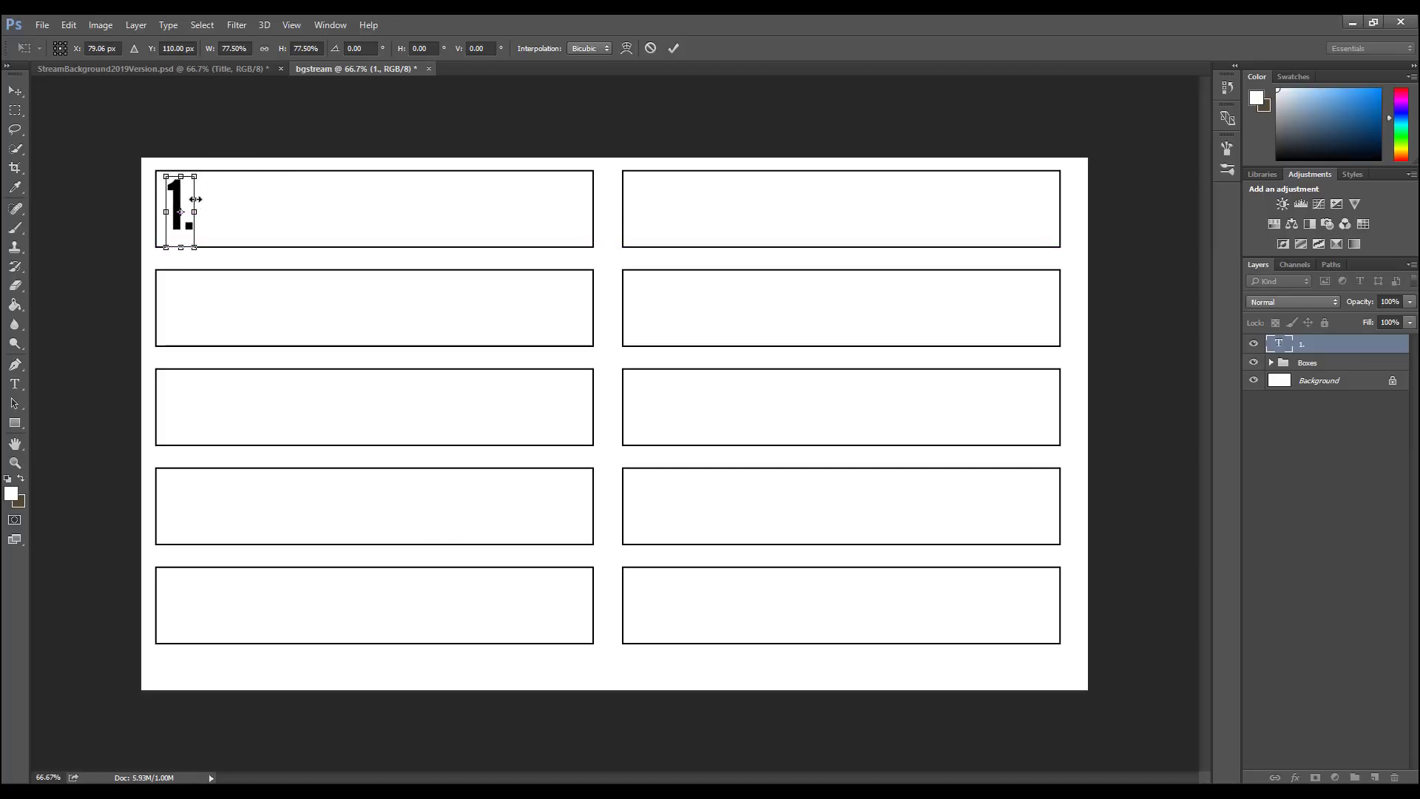
key("Down")
key("Down")
key("Down")
key("Down")
key("Down")
key("Return")
Step: Duplicate the "1." text layer five times, keeping the default copy names
right_click(1327, 341)
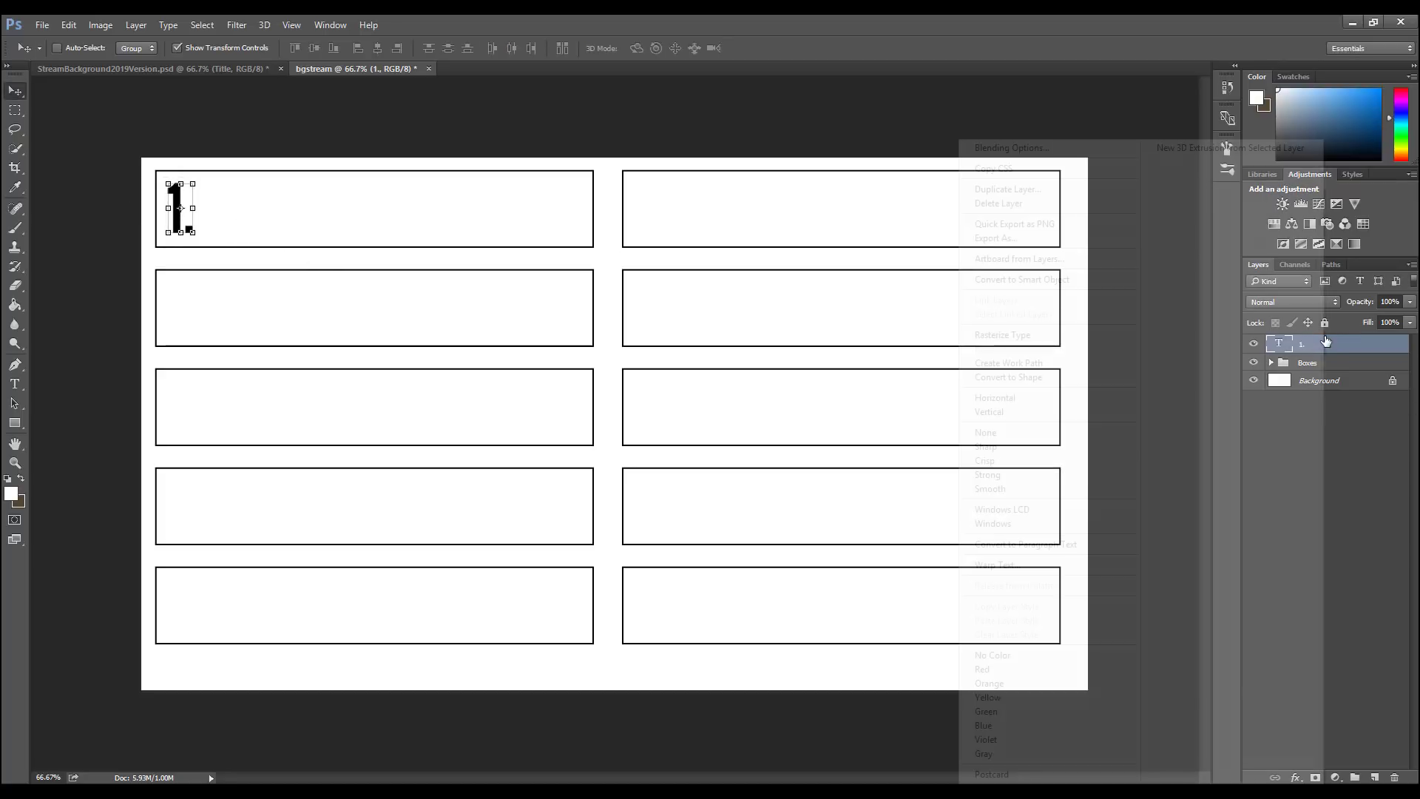
left_click(1067, 190)
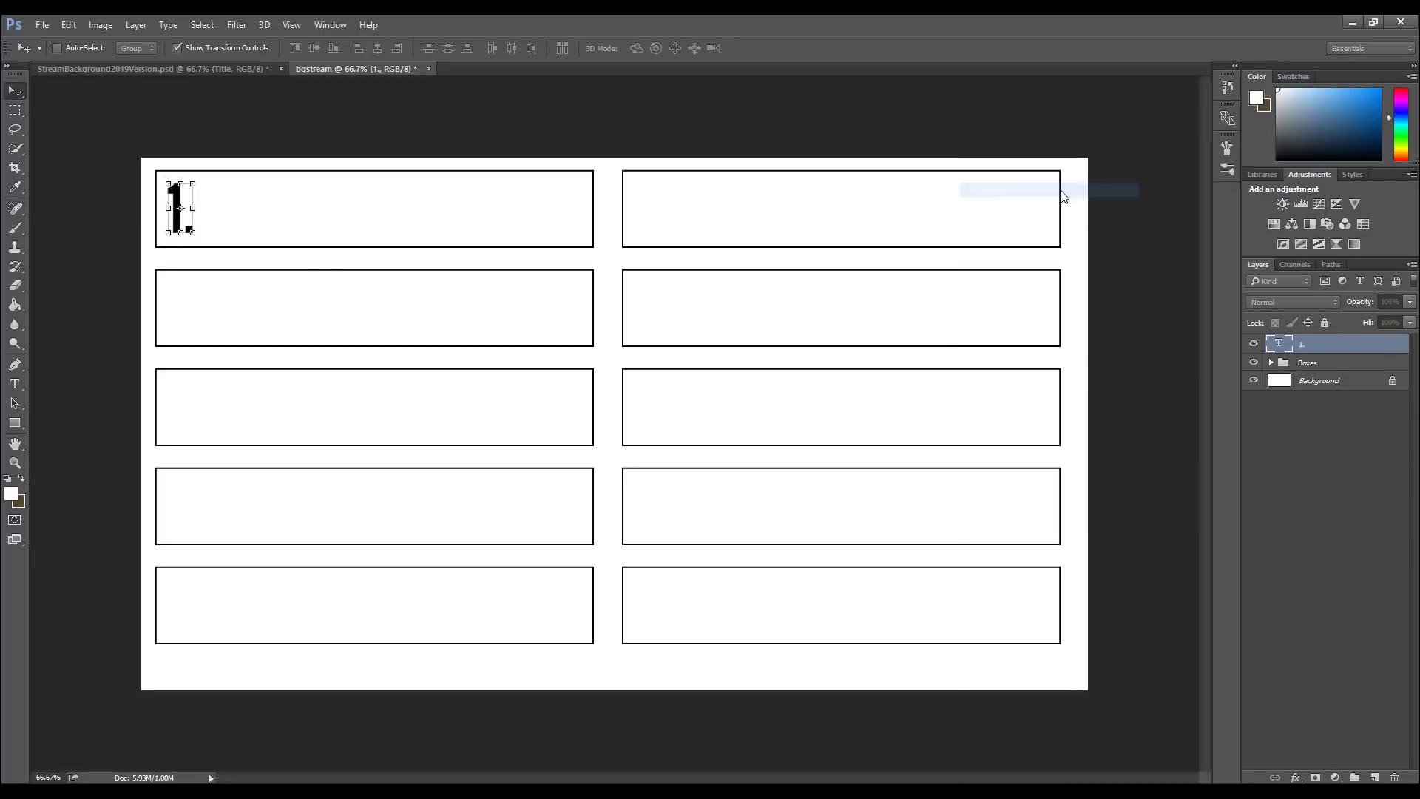
right_click(1324, 344)
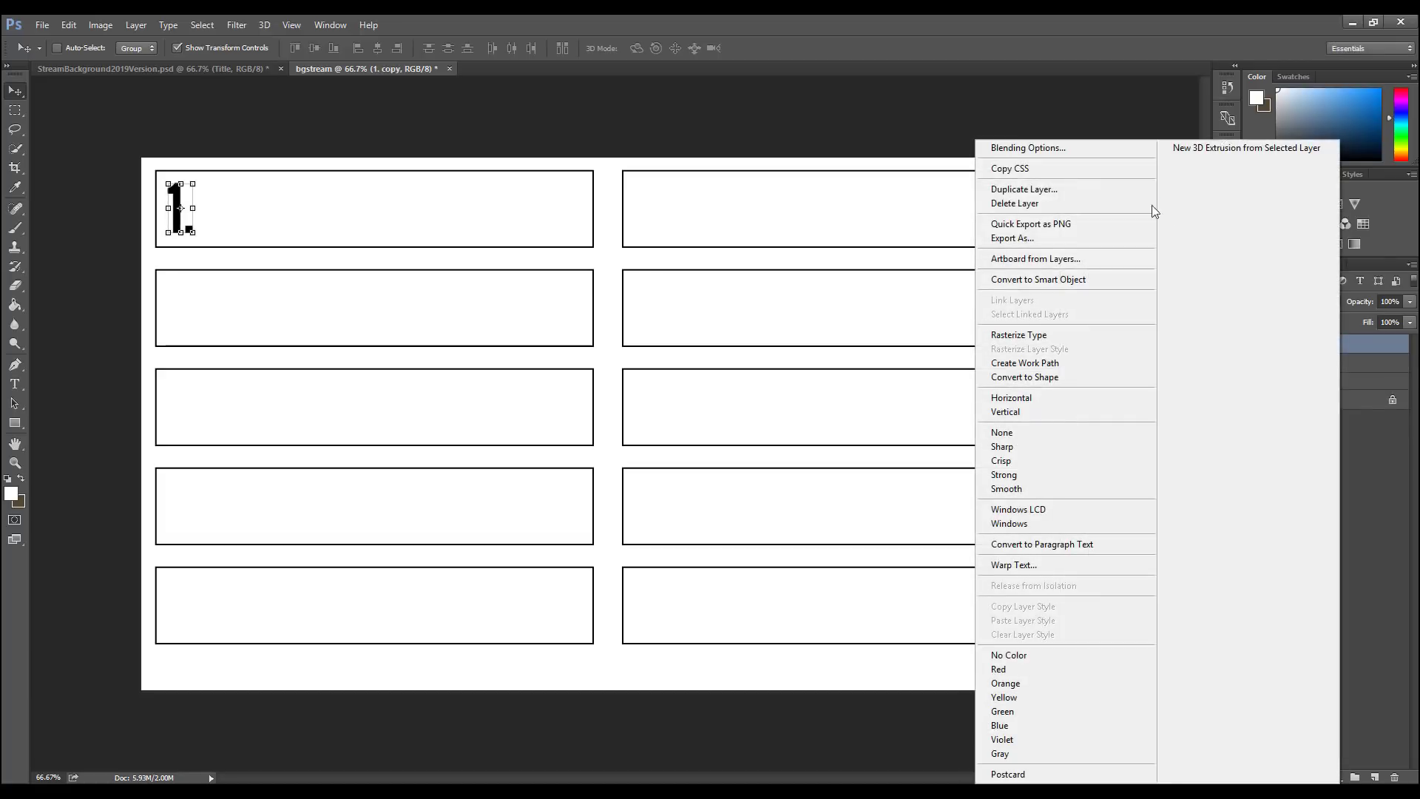
left_click(1081, 193)
right_click(1334, 348)
left_click(1076, 191)
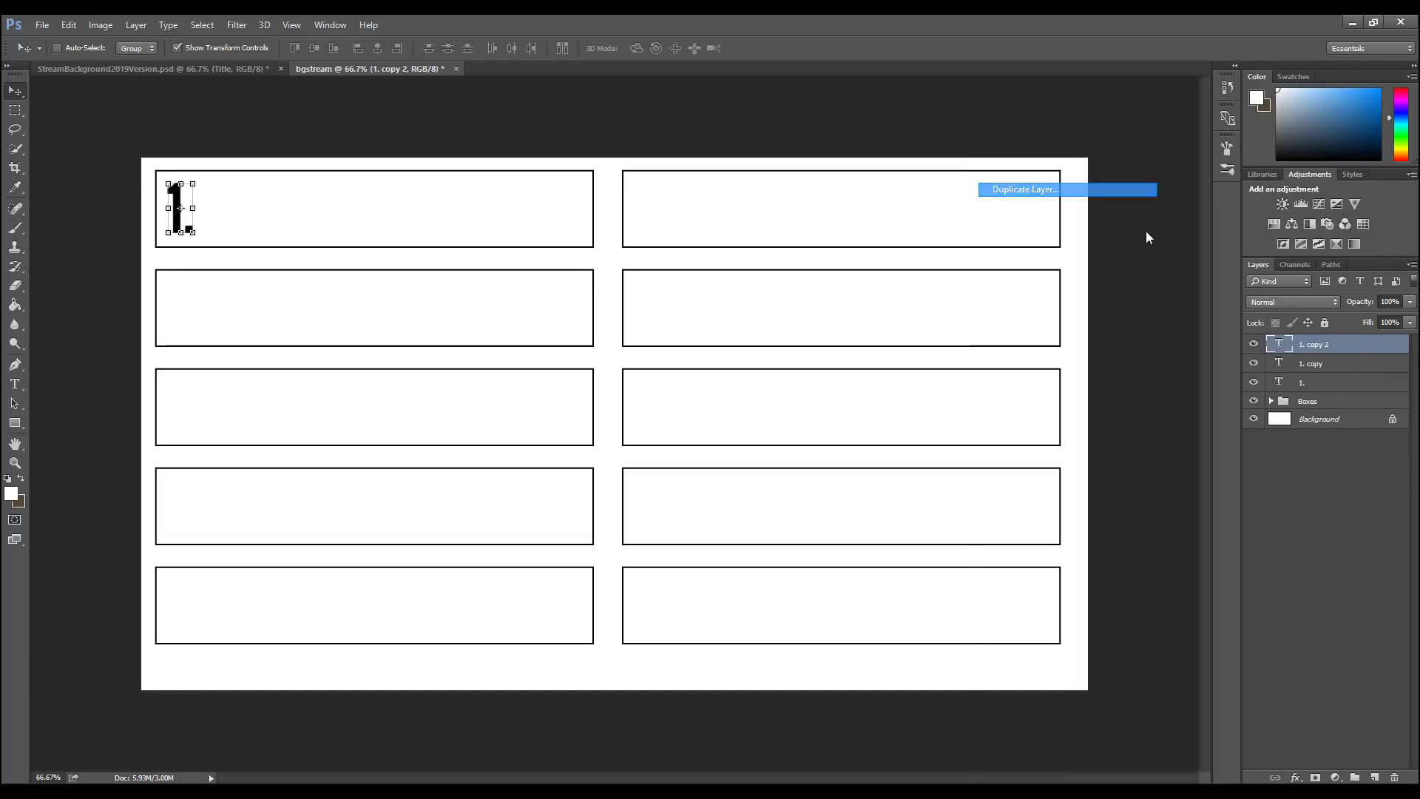
right_click(1345, 361)
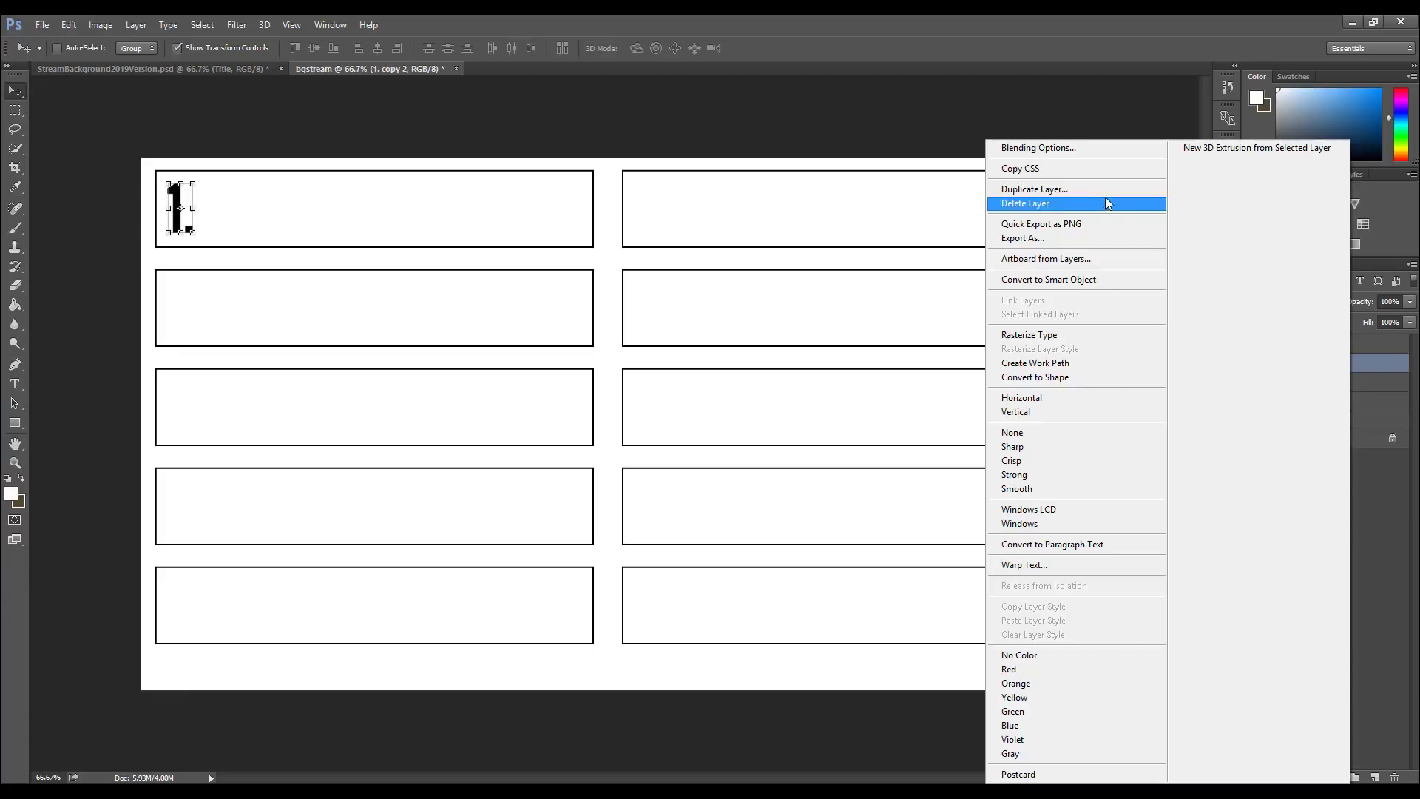
left_click(1102, 189)
right_click(1321, 345)
left_click(1093, 189)
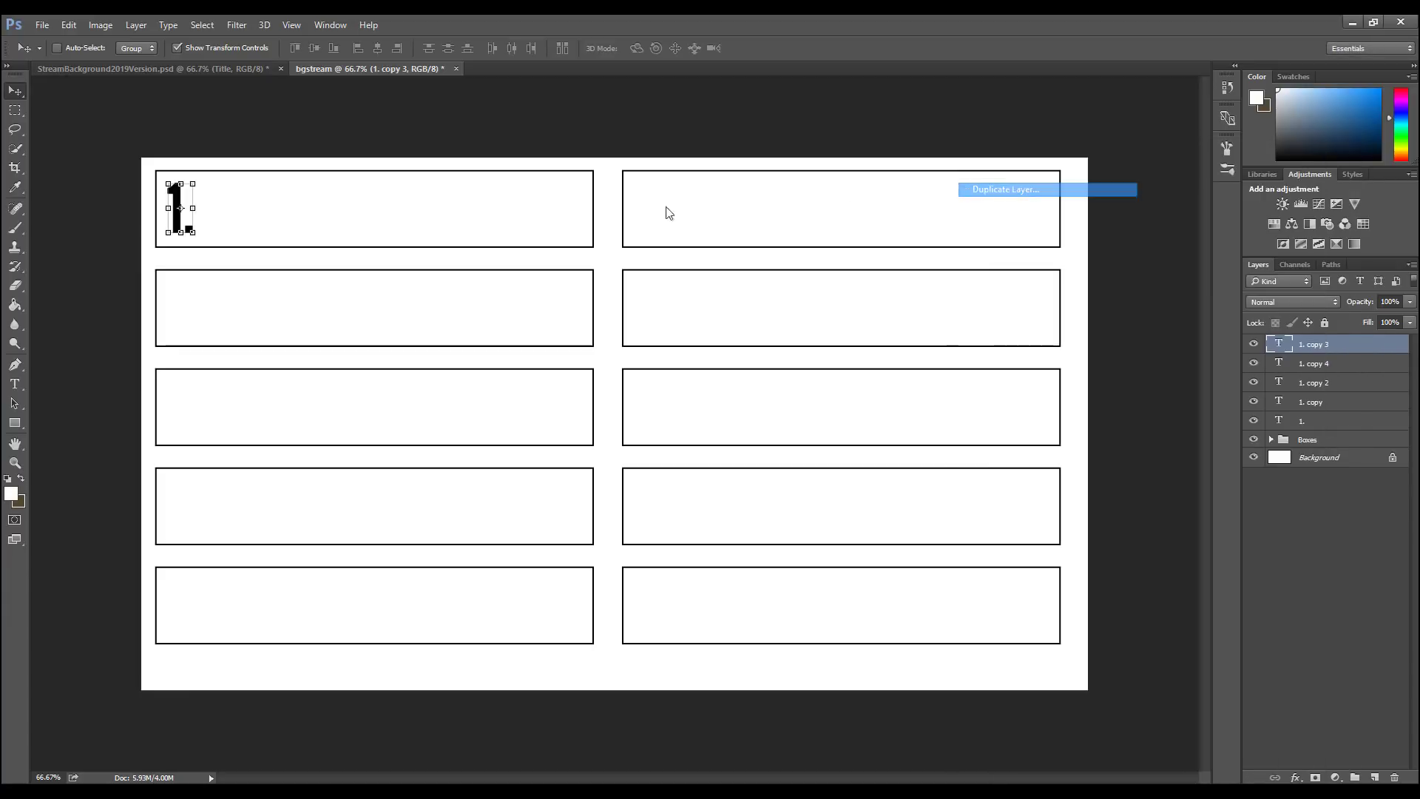
Step: Move three "1." copies into the second, third and fourth boxes of the first column, one per box
left_click_drag(186, 213, 186, 310)
key("Return")
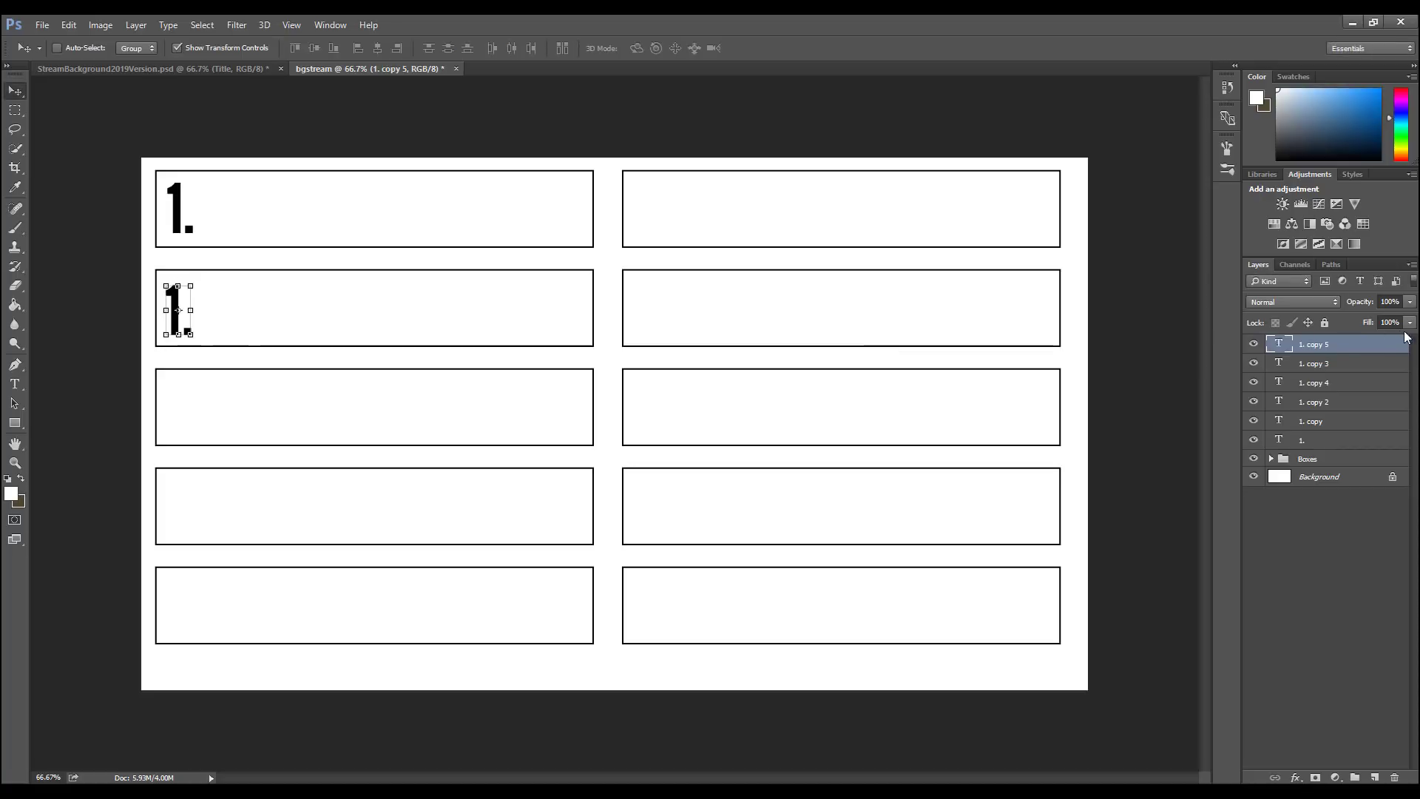
left_click(1340, 365)
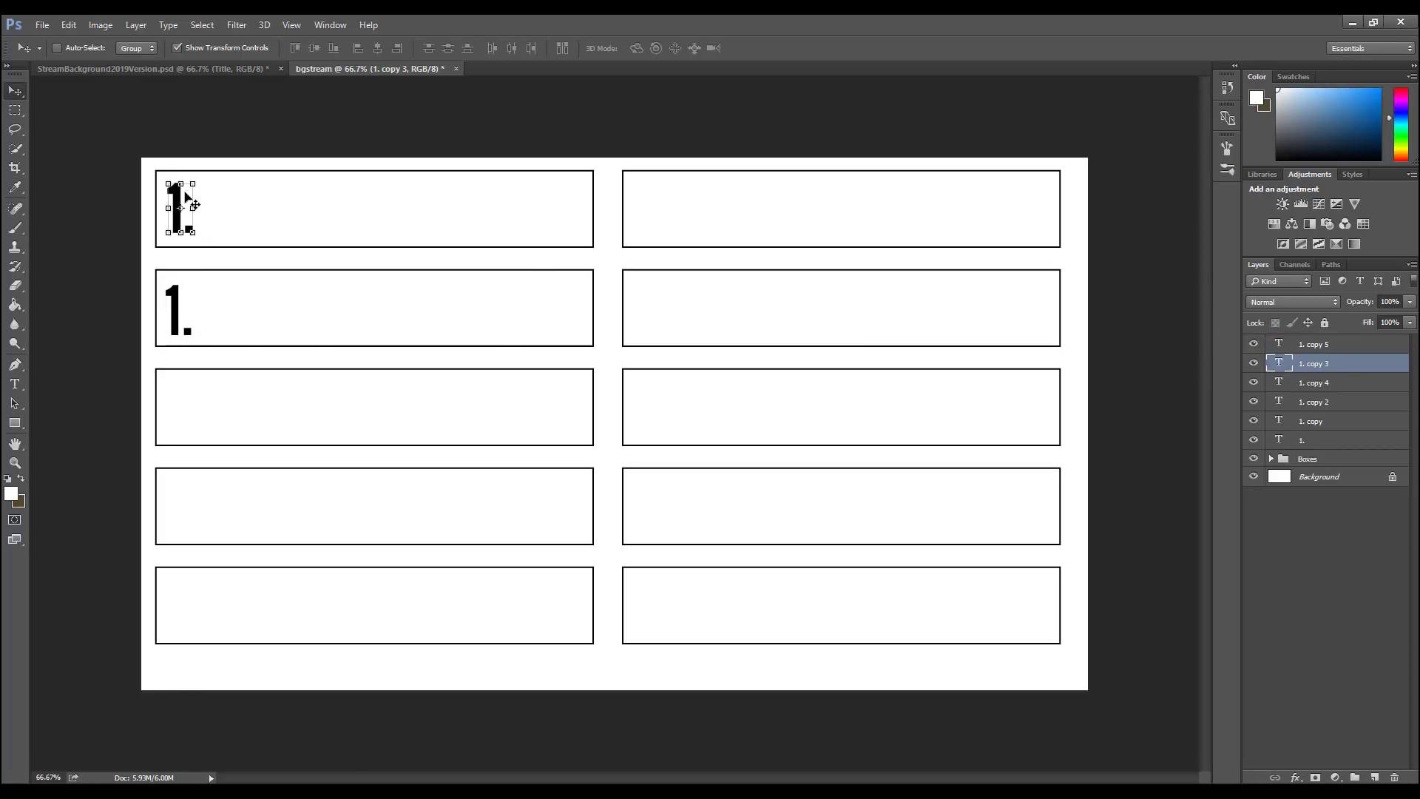
left_click_drag(185, 208, 181, 408)
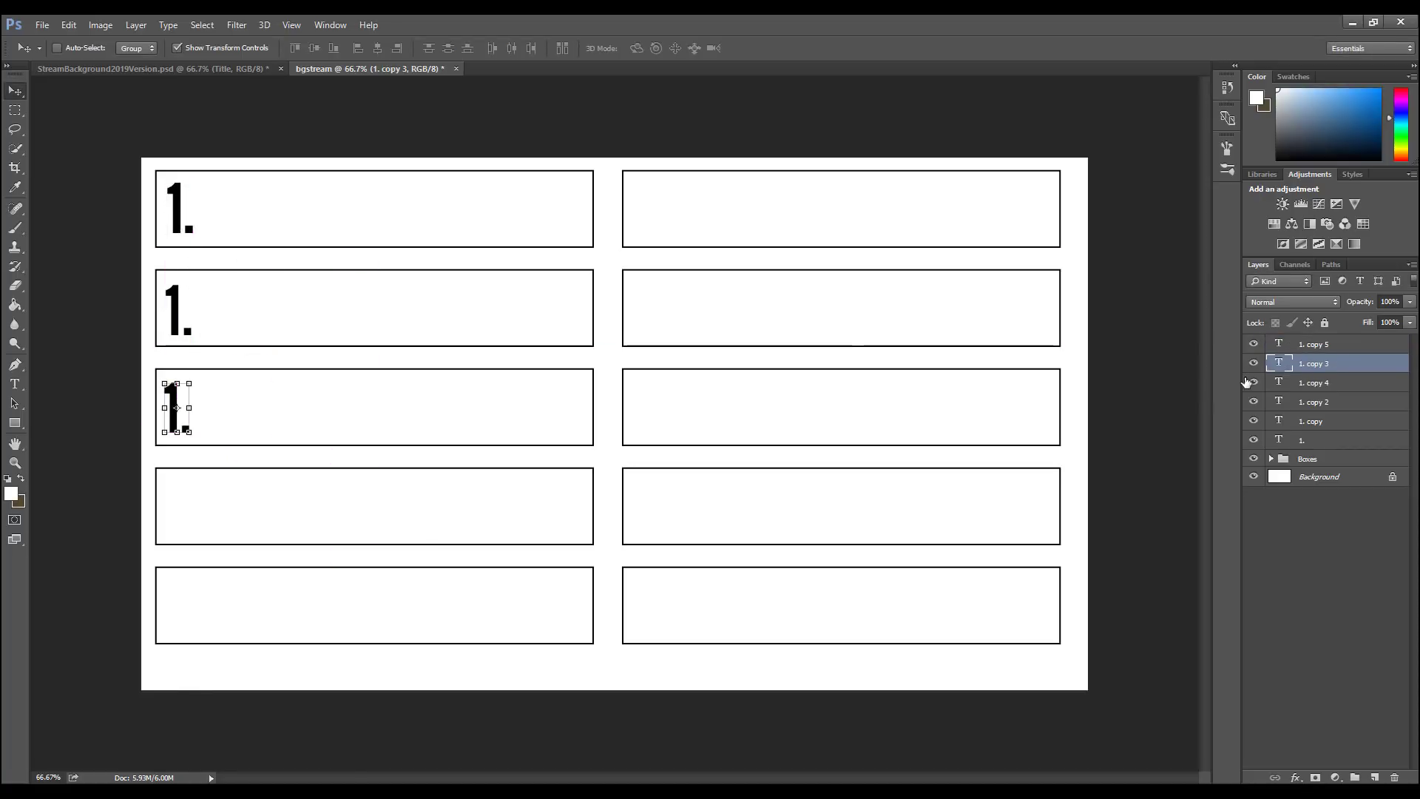
right_click(1322, 371)
left_click(1393, 400)
left_click(1363, 386)
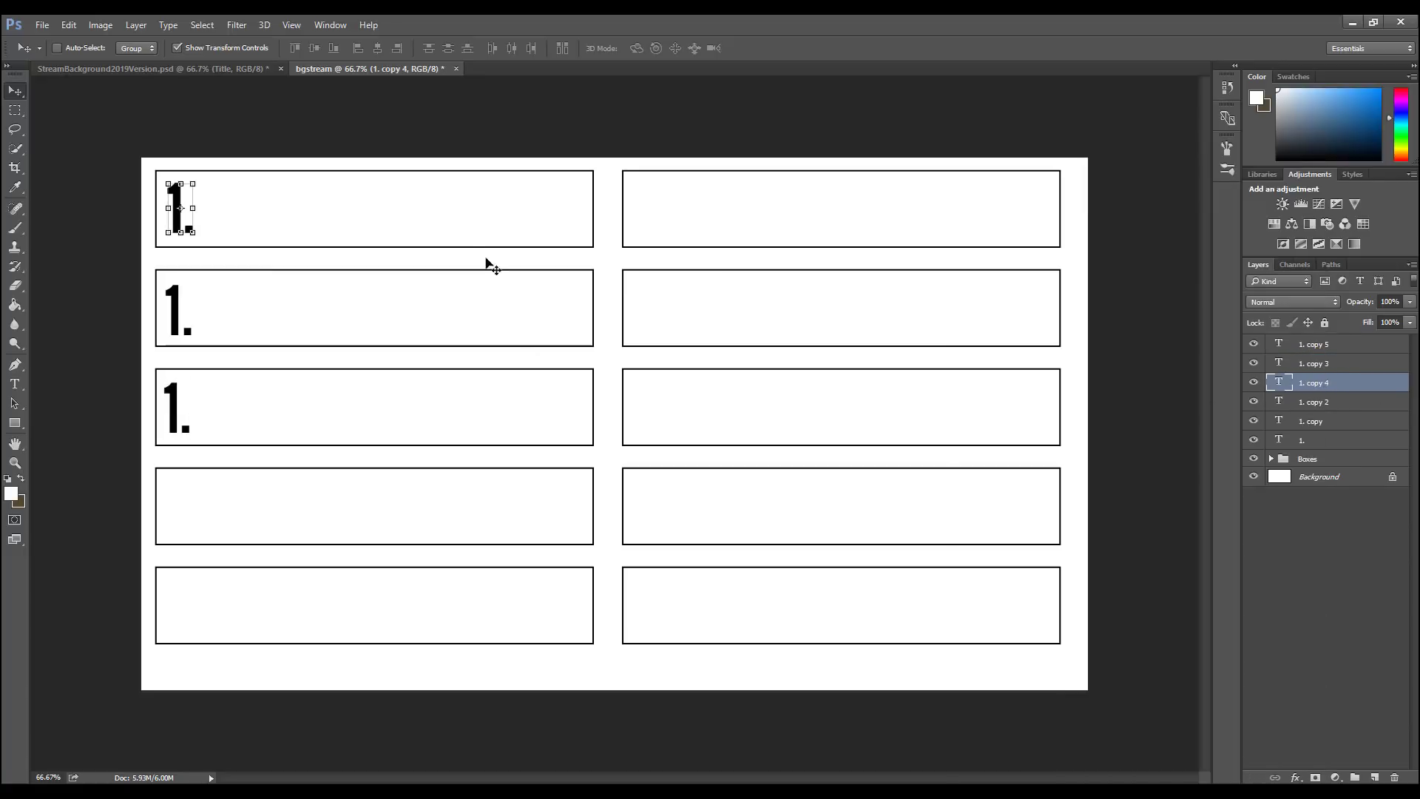
left_click_drag(182, 211, 181, 499)
Step: Move the "1. copy 2" label down into the fifth box of the first column
left_click(1342, 349)
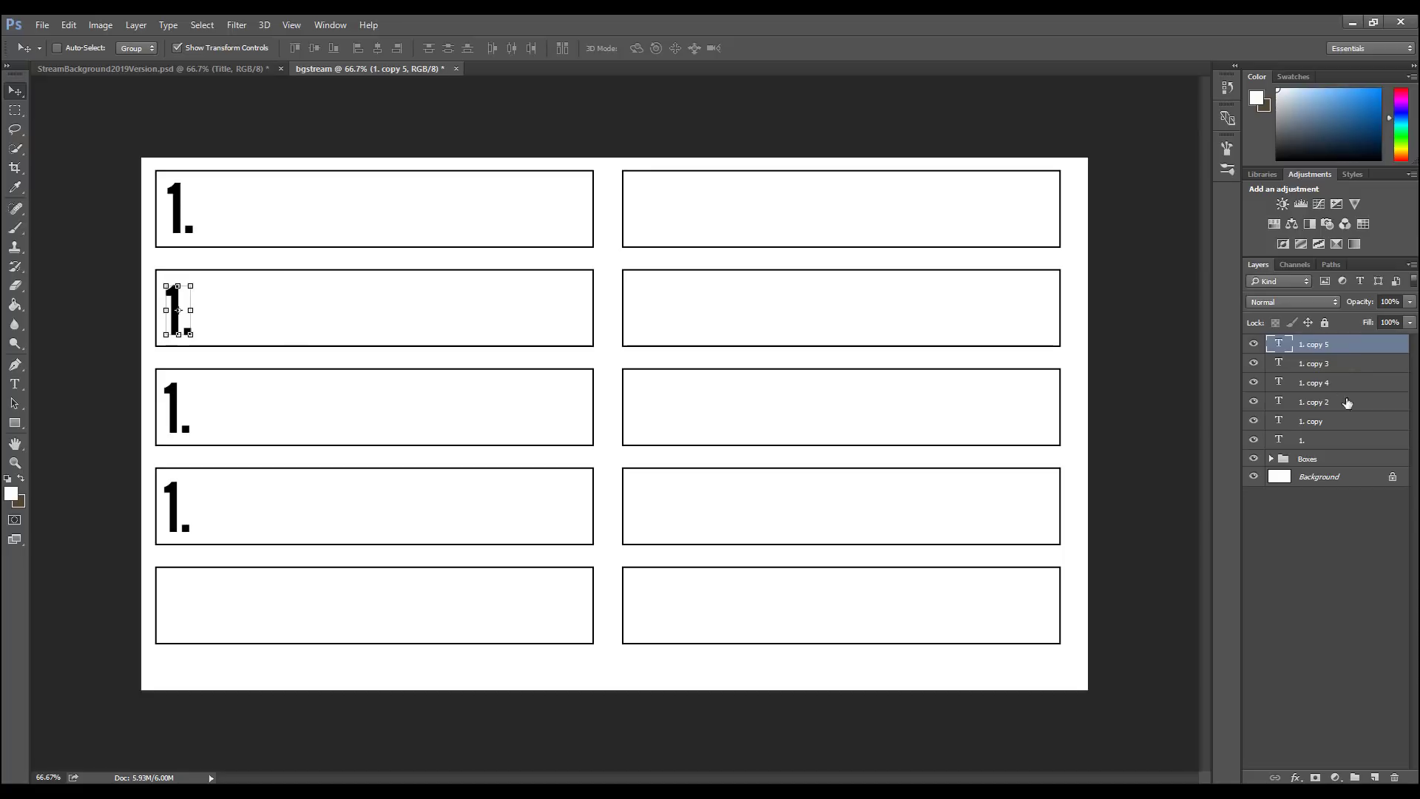
left_click(1334, 422)
left_click(1341, 350)
left_click(1293, 367)
left_click(1358, 383)
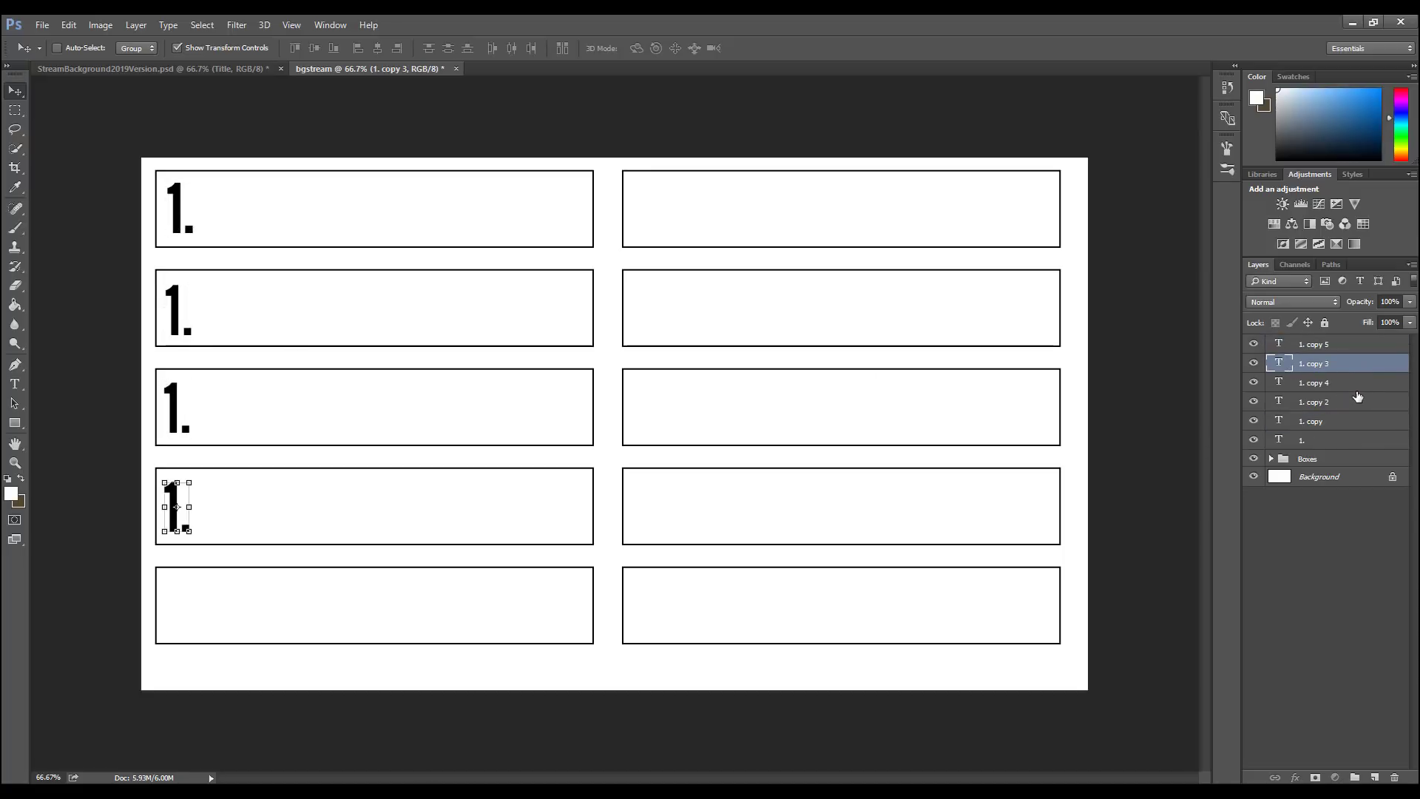
left_click(1358, 403)
left_click_drag(194, 197, 189, 598)
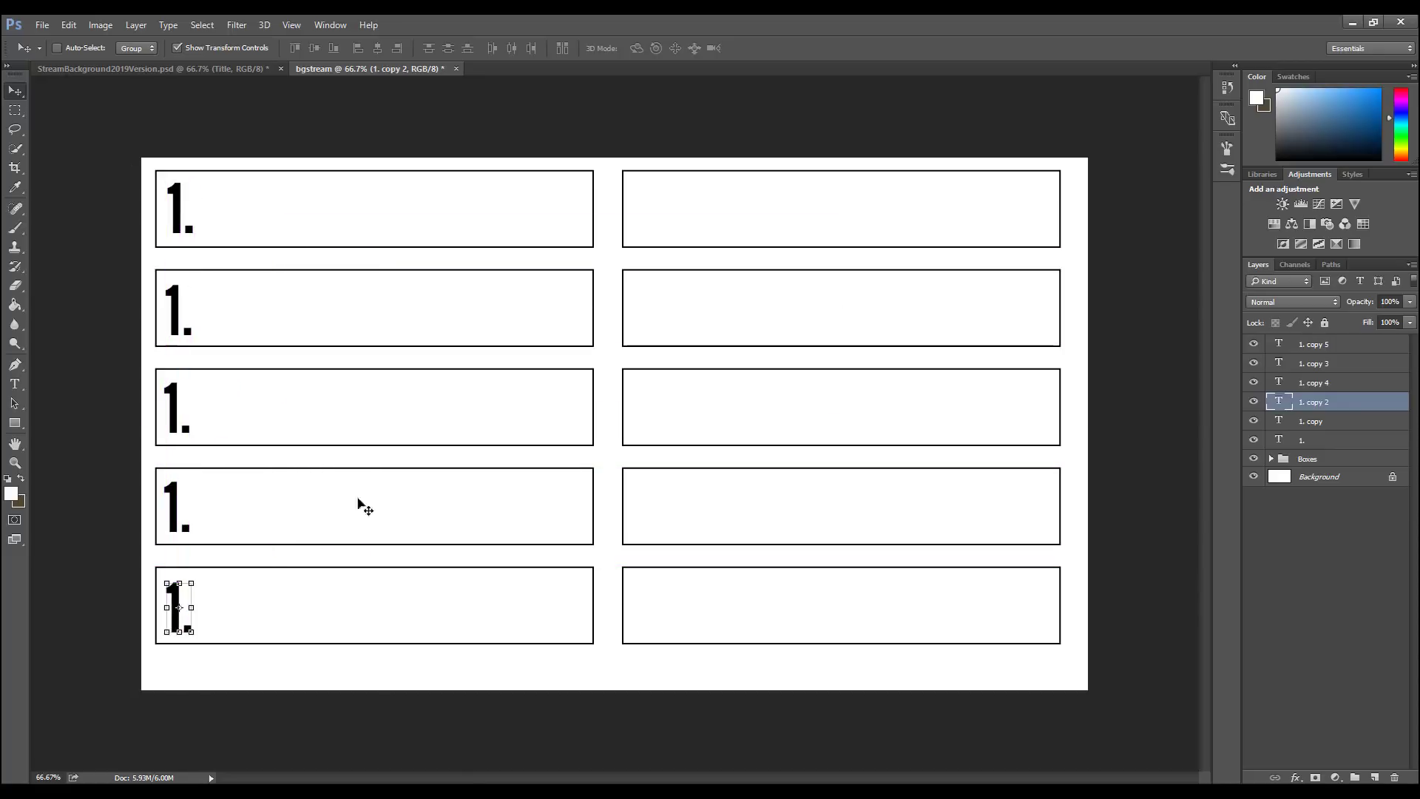
Step: Change the label in the second box of the first column to "2." with the Horizontal Type tool
left_click(14, 384)
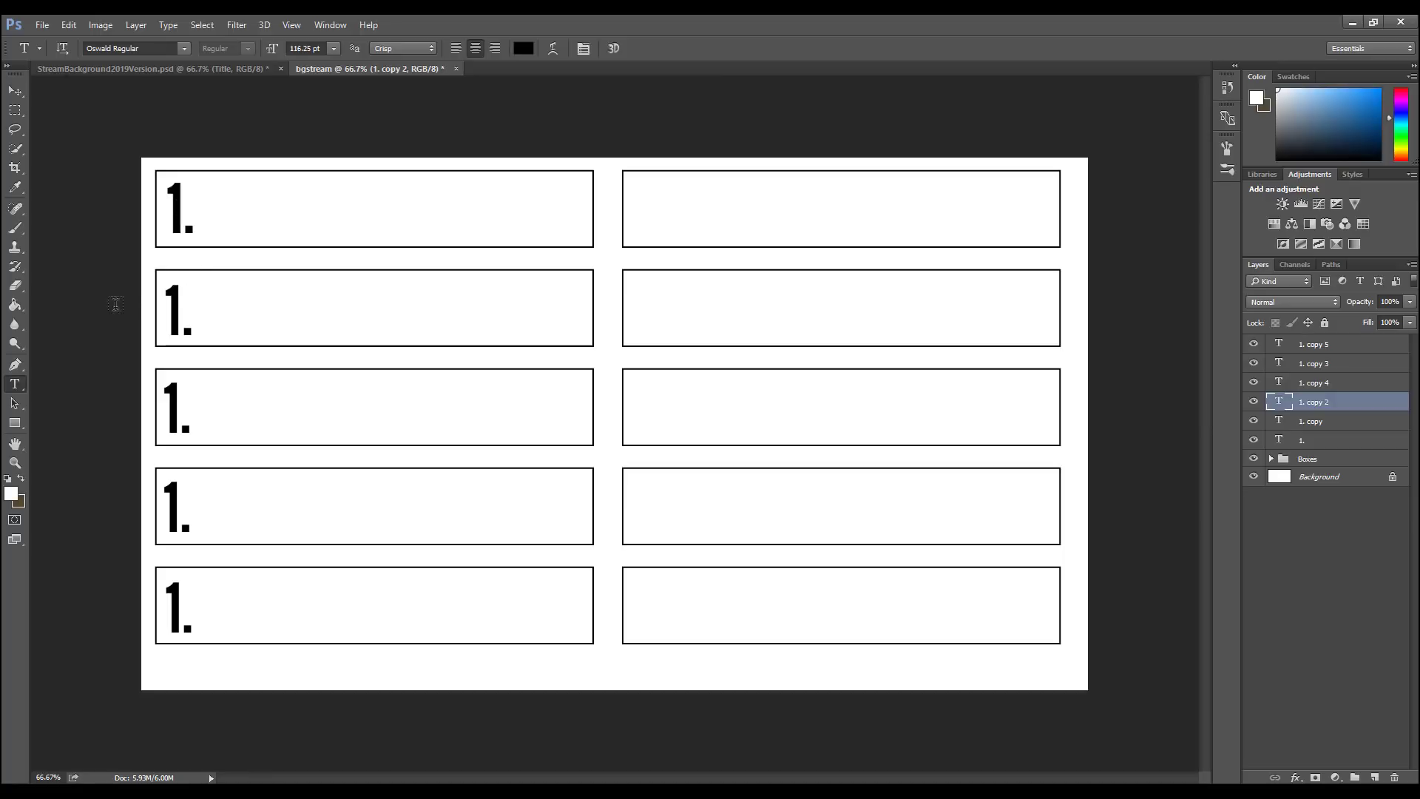
right_click(12, 389)
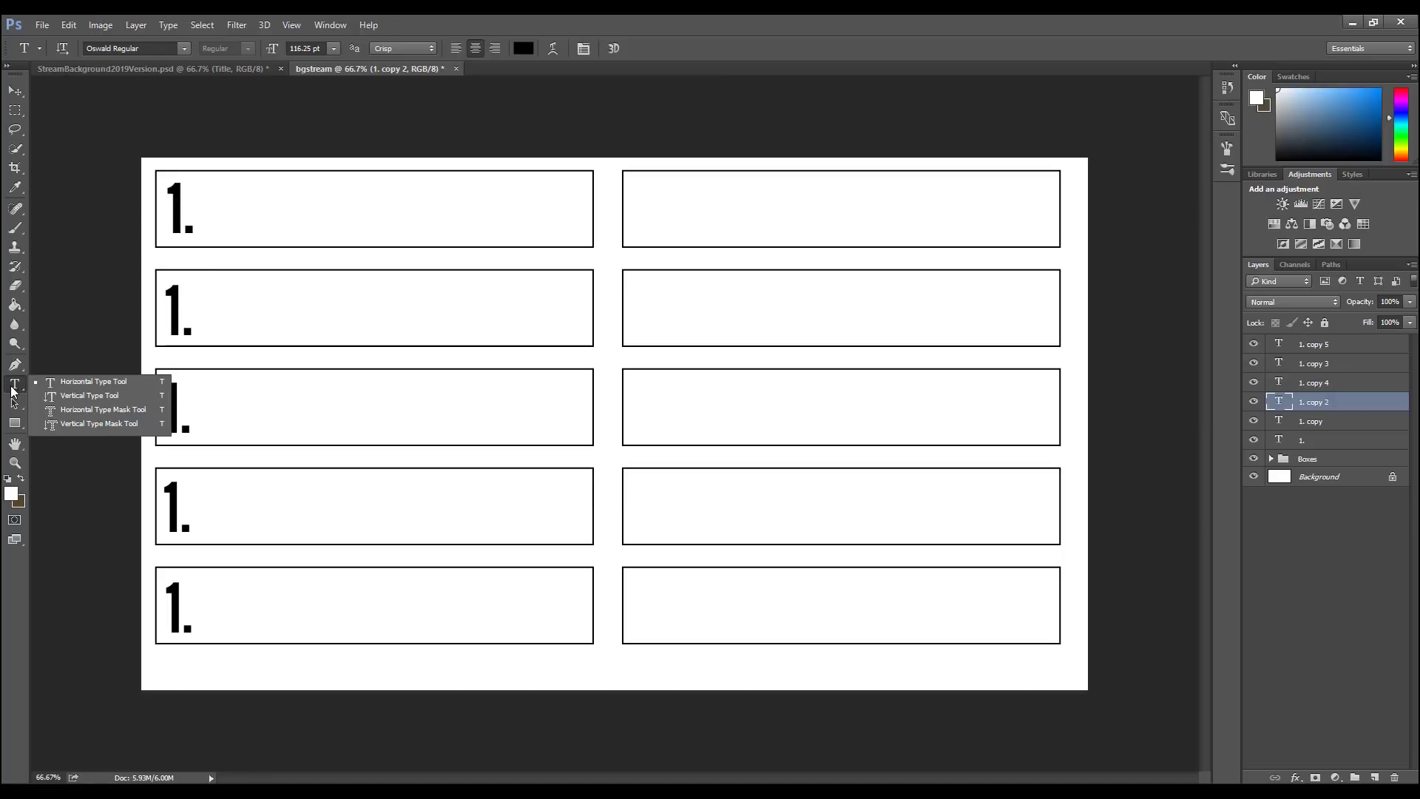
left_click(13, 387)
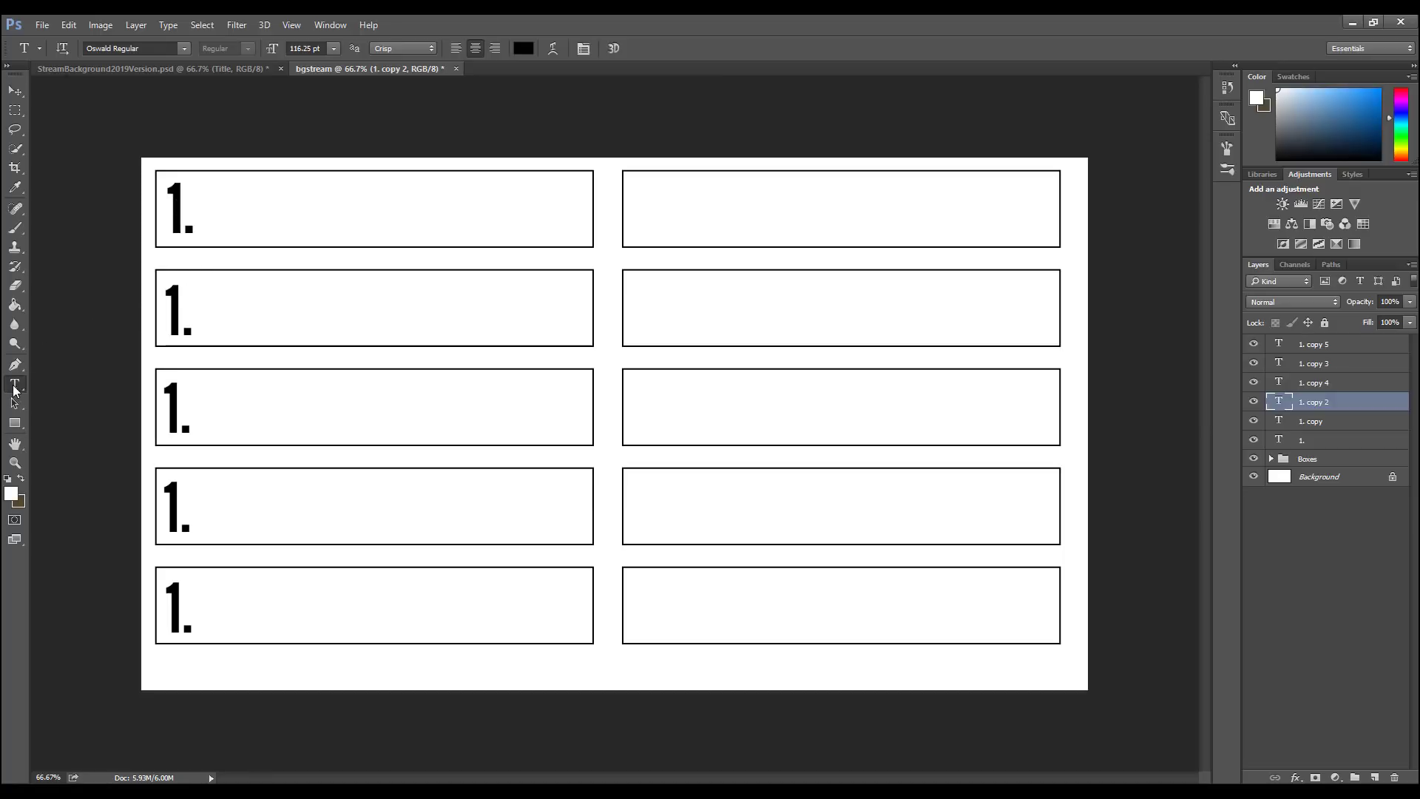
left_click(188, 325)
key("BackSpace")
type("2")
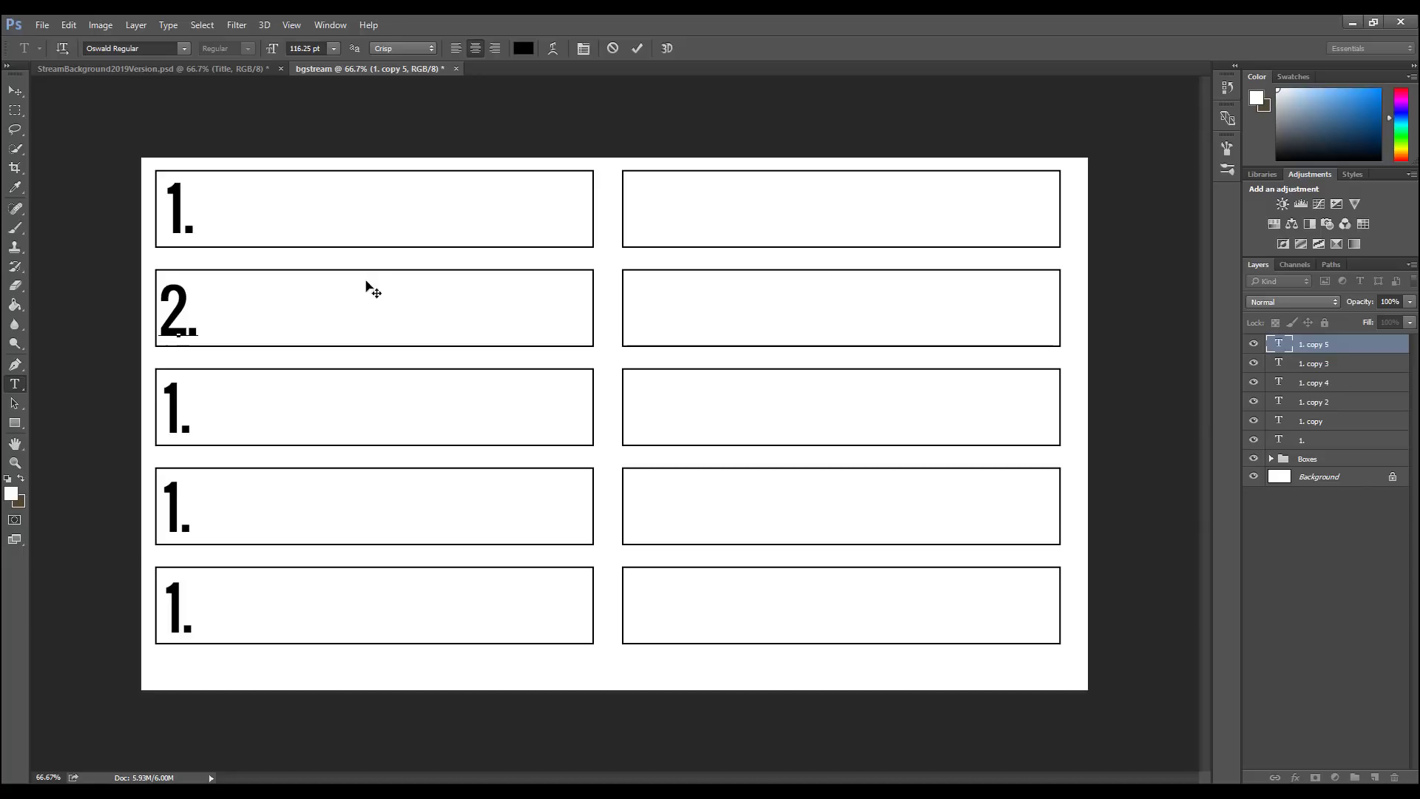
Step: Go through the number text layers one by one to check which box each label belongs to
left_click(1336, 366)
left_click(1331, 399)
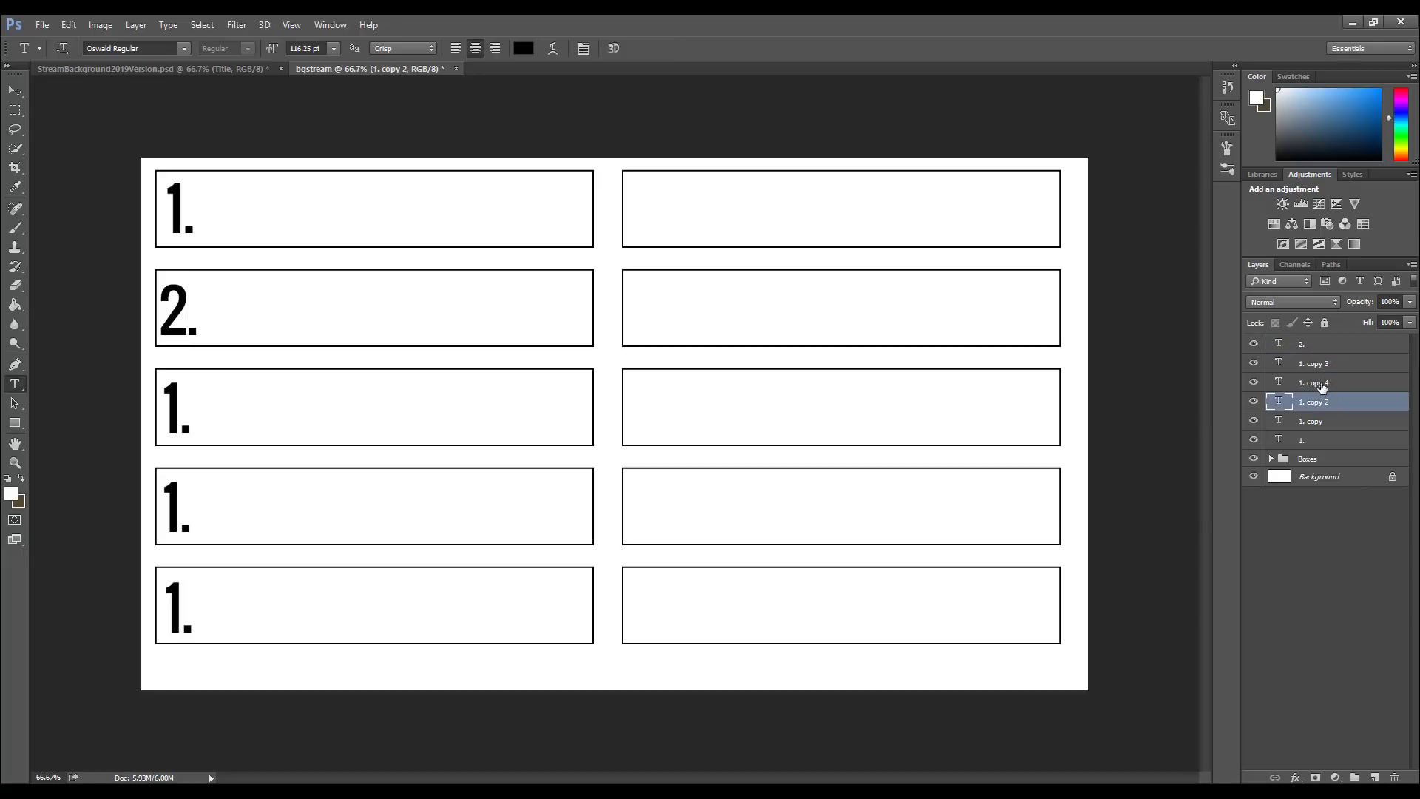
left_click(1322, 386)
left_click(14, 91)
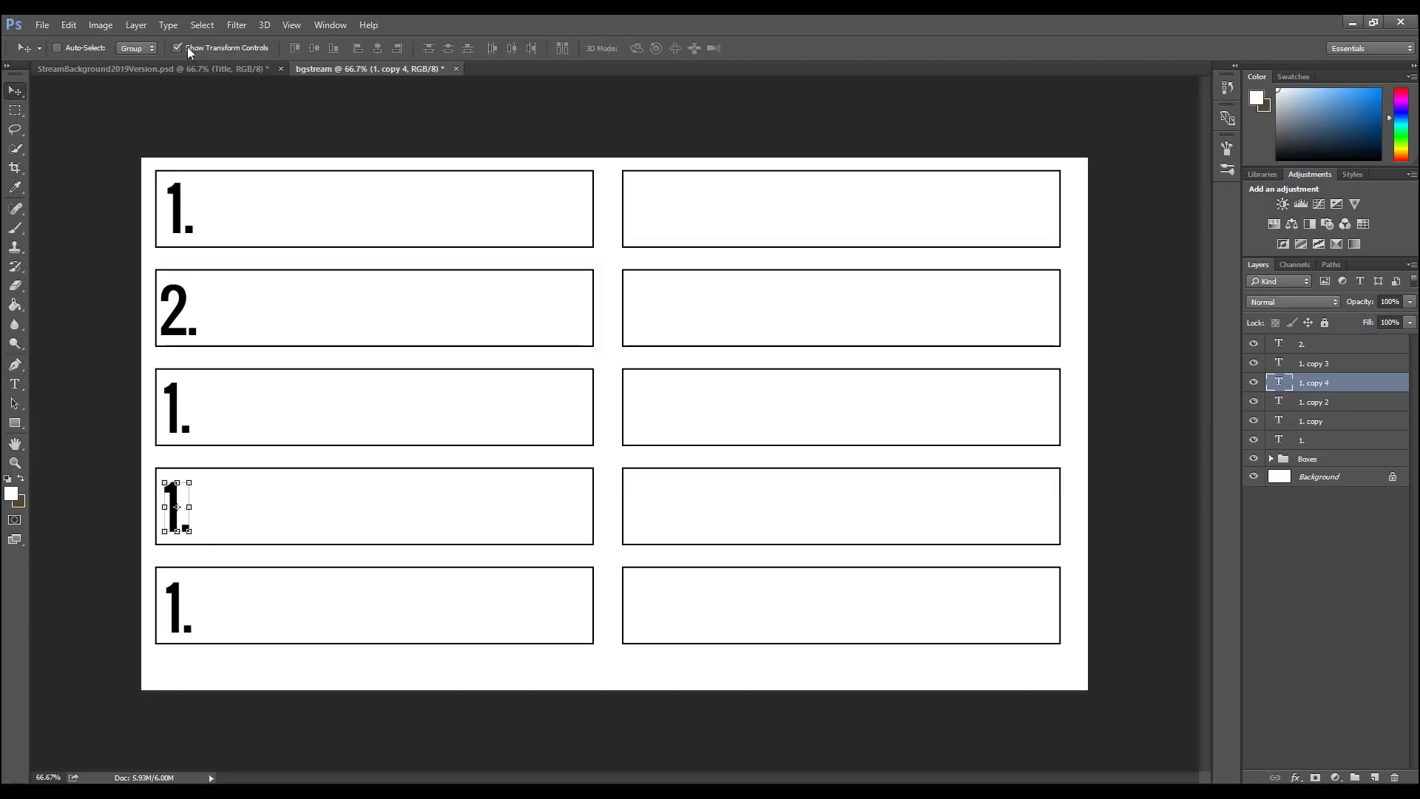
left_click(1339, 407)
left_click(1330, 388)
left_click(1324, 403)
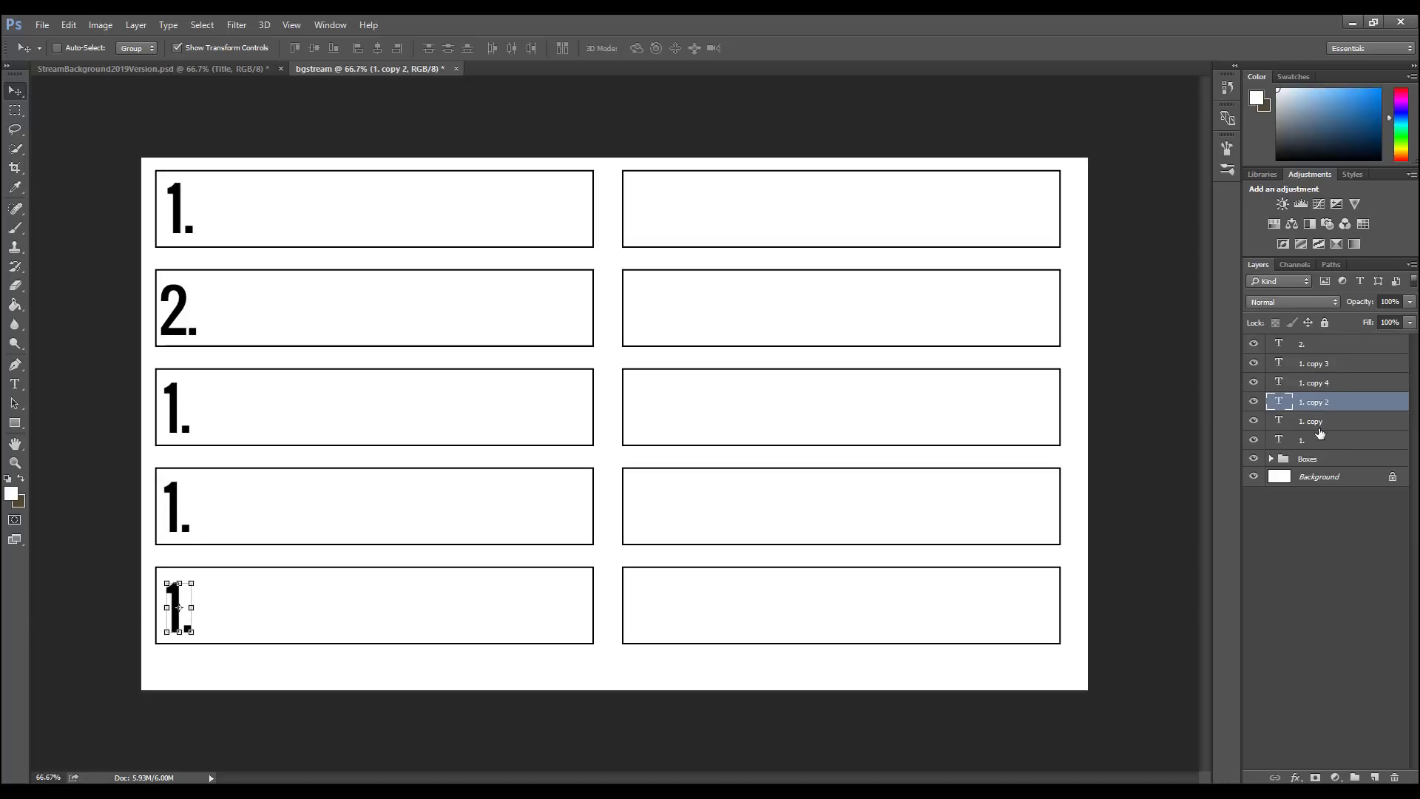
left_click(1320, 421)
left_click(1321, 440)
left_click(1324, 403)
left_click(1335, 382)
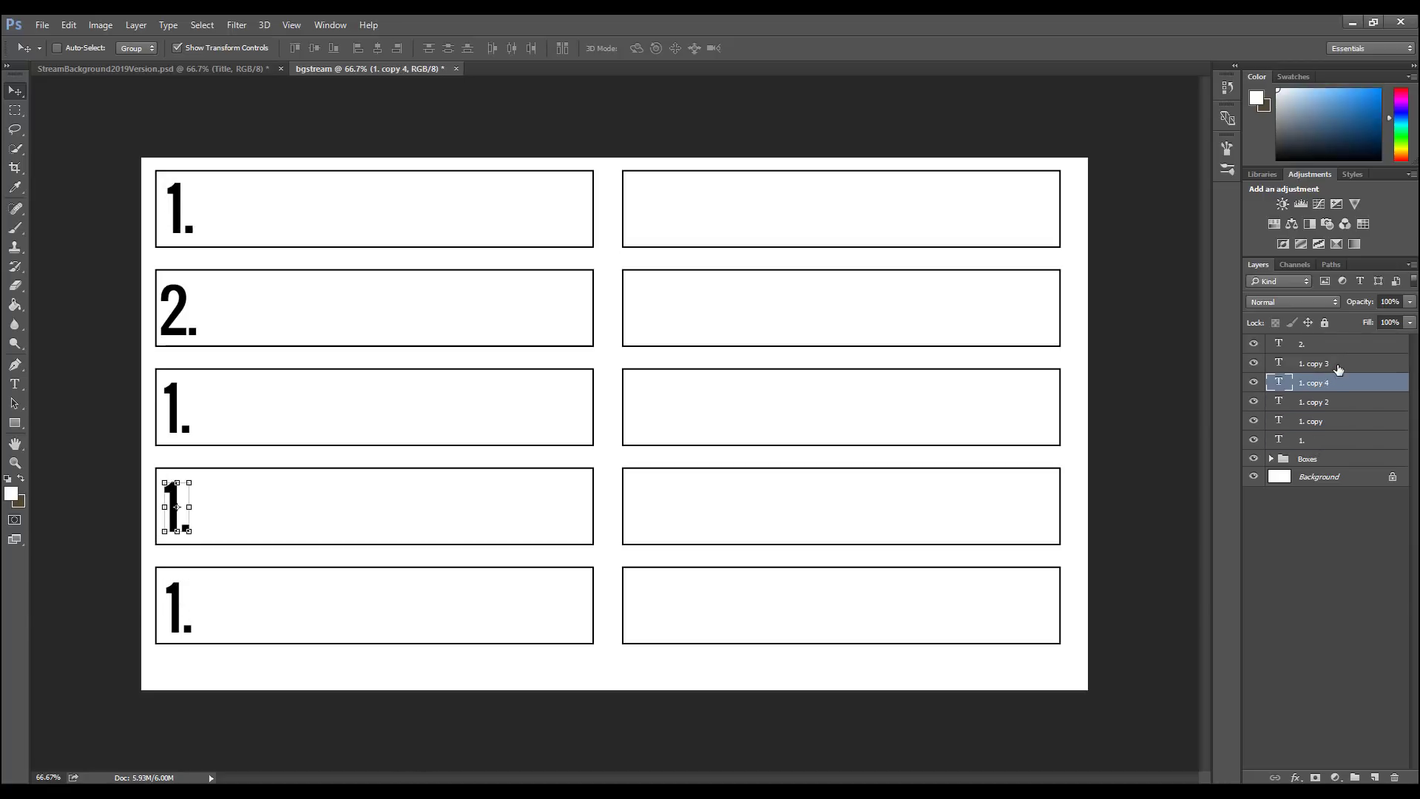
left_click(1338, 363)
left_click(1330, 344)
left_click(1331, 382)
left_click(1318, 421)
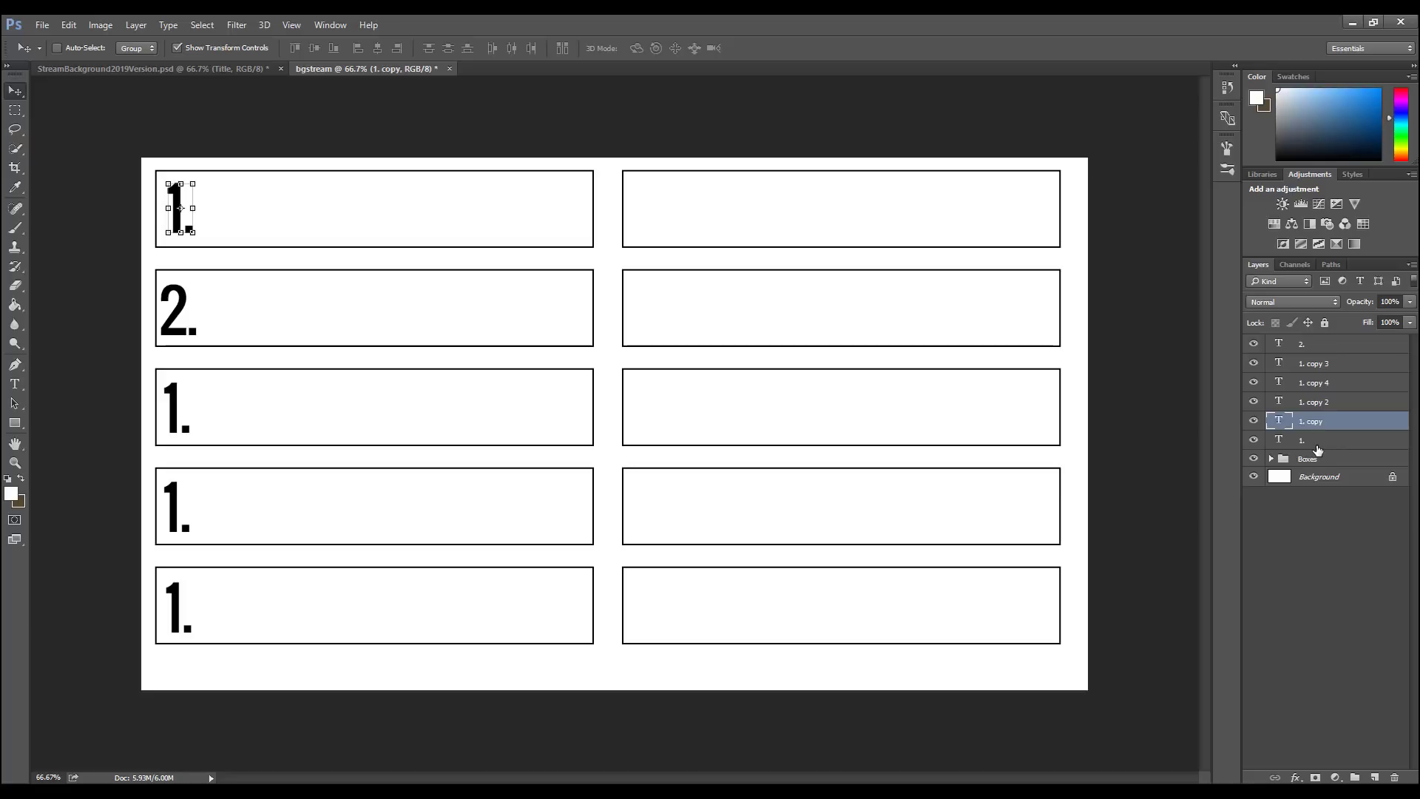
left_click(1319, 442)
left_click(1310, 349)
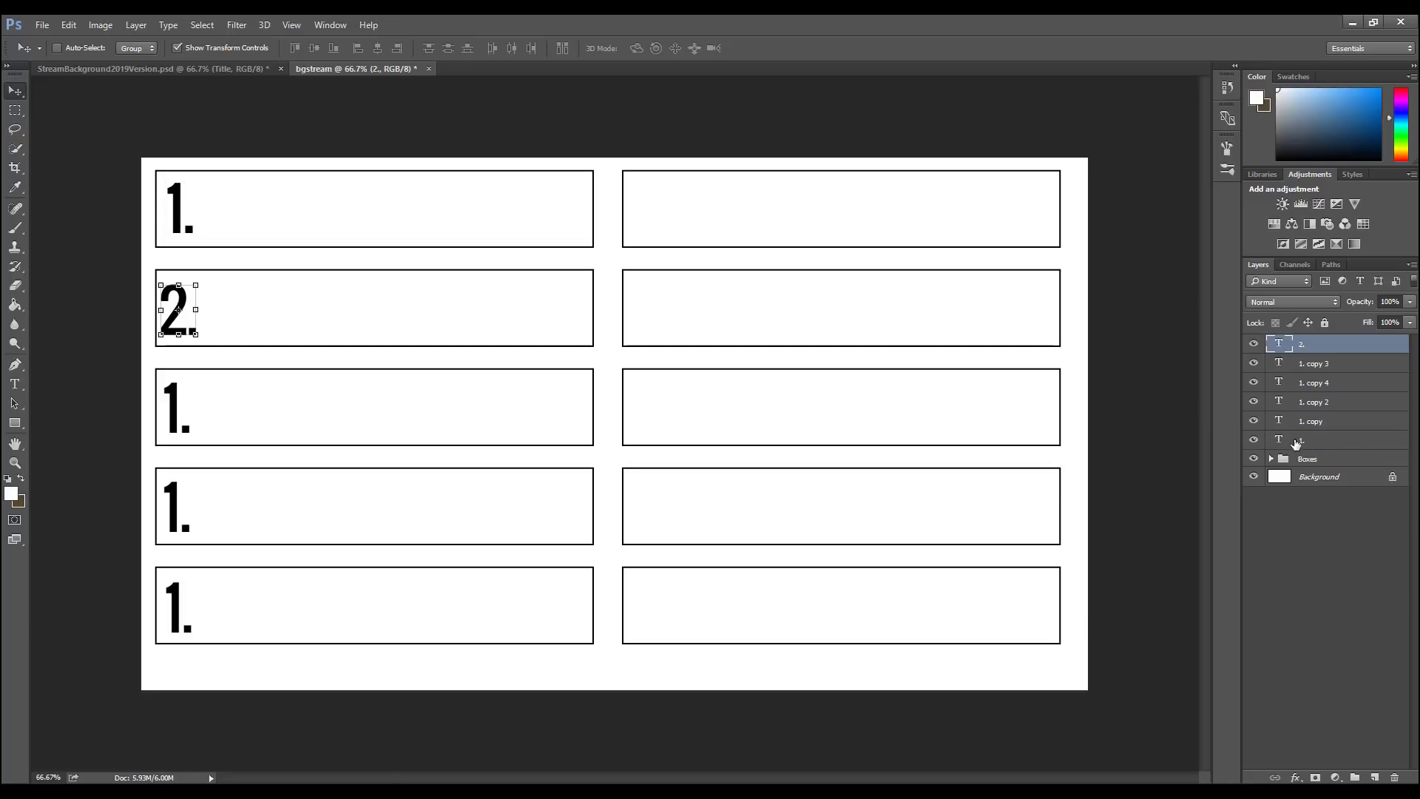
left_click(1297, 442)
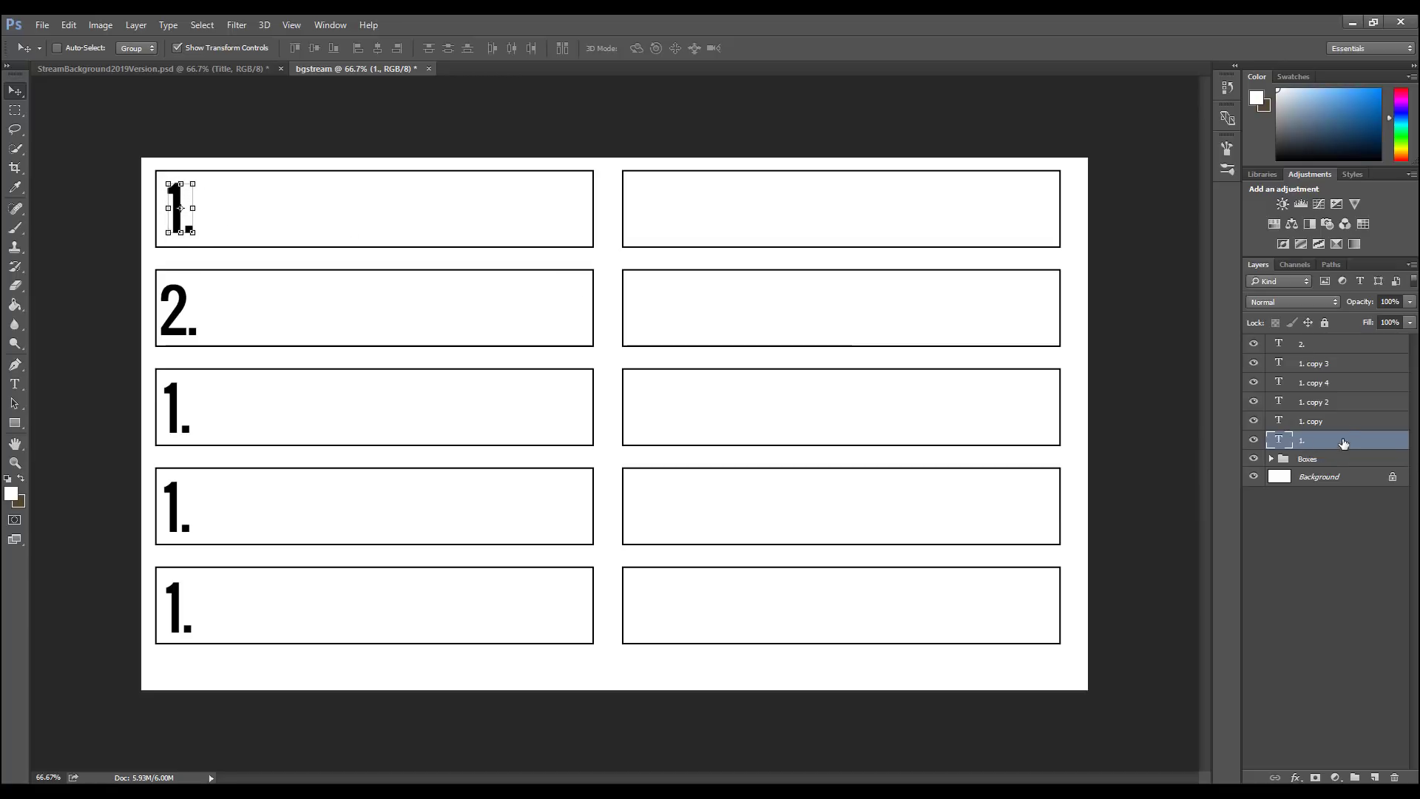
left_click(1315, 344)
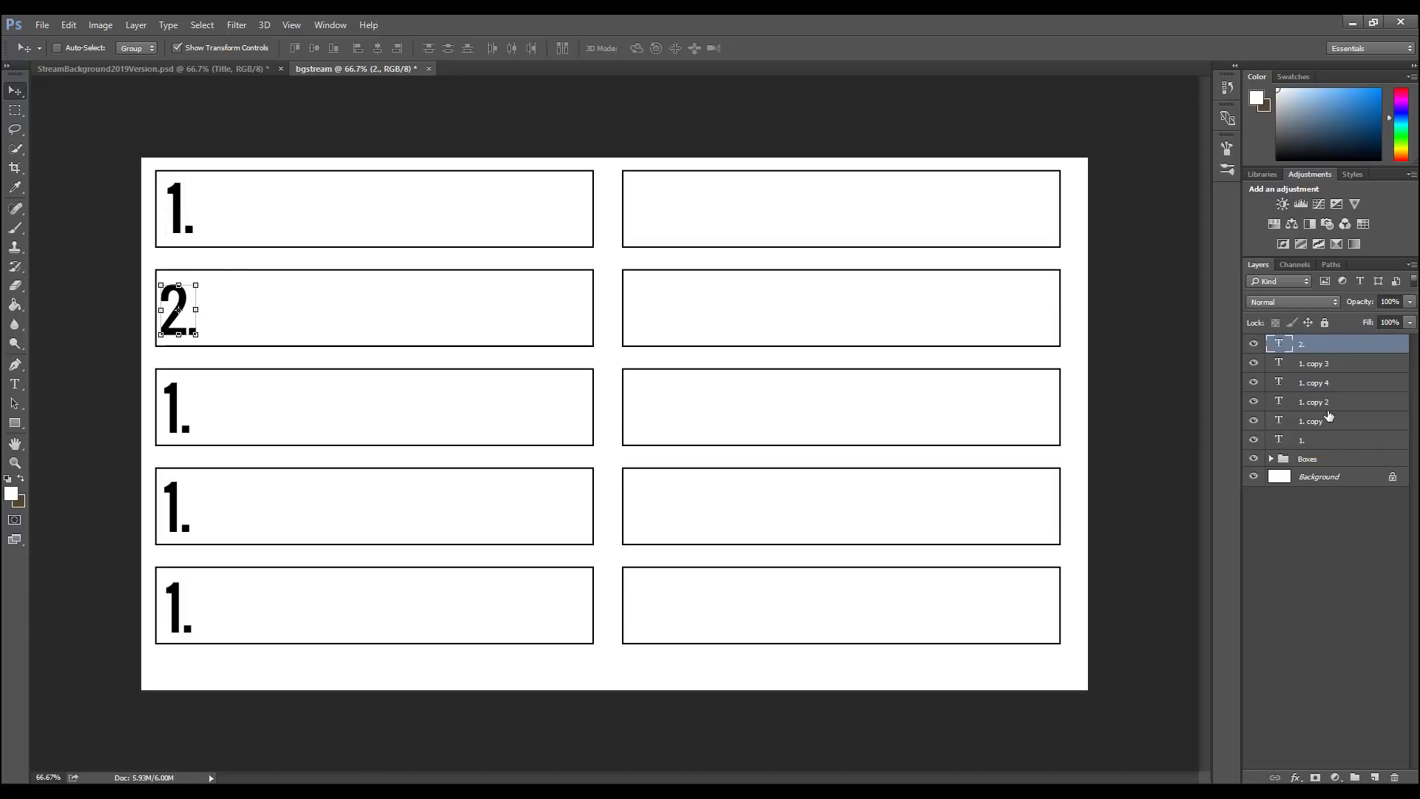
Step: Change the number label in the third box of the first column to "3." with the Horizontal Type tool
left_click(1332, 367)
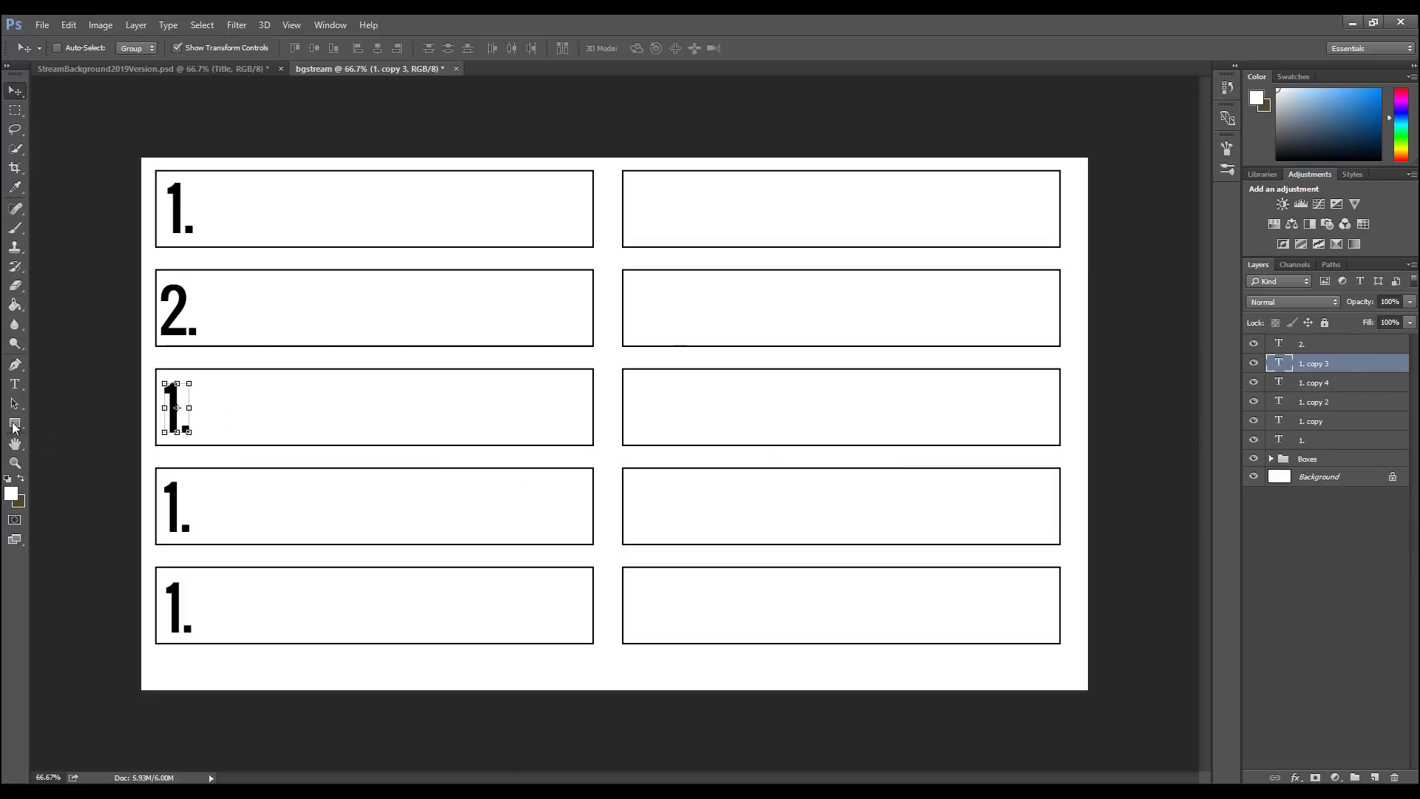
left_click(15, 384)
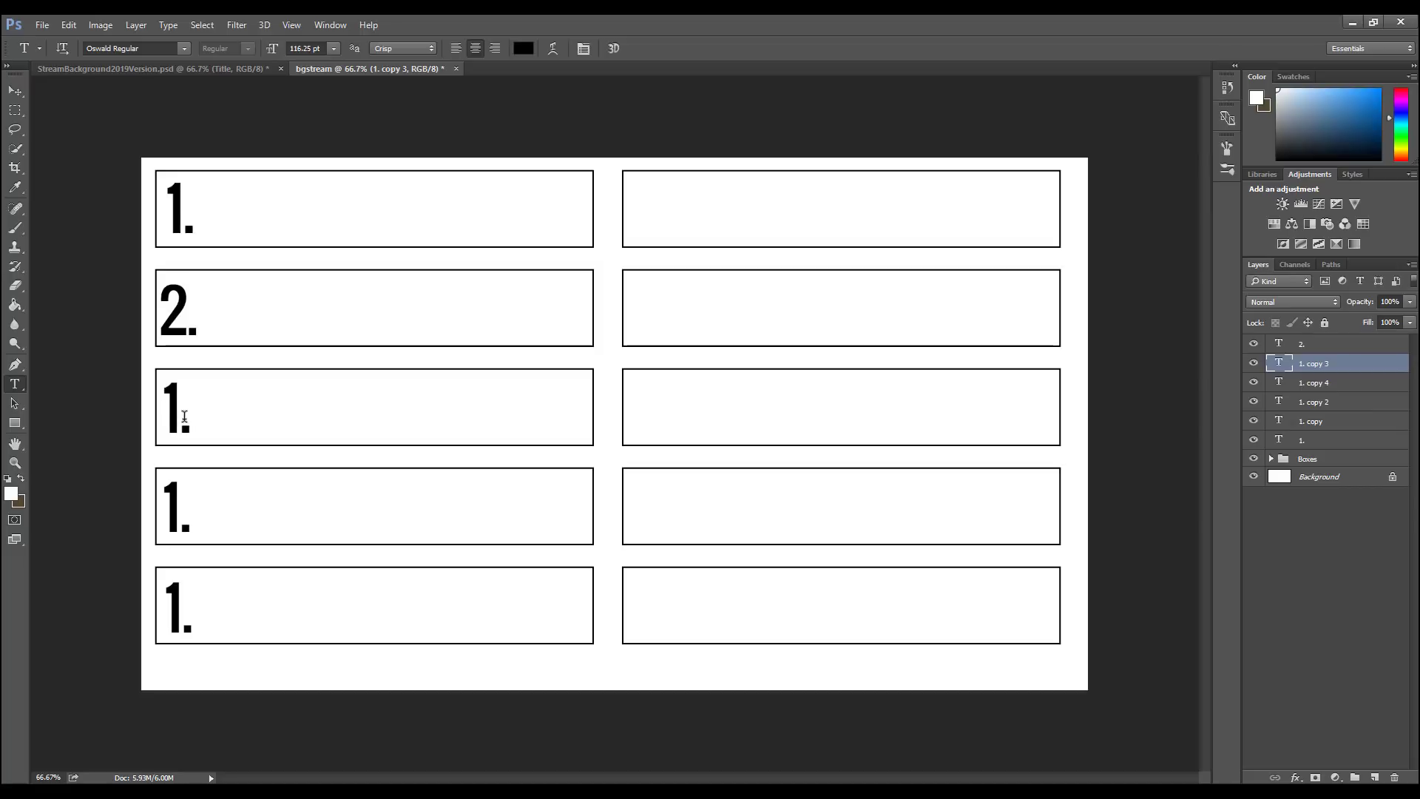
left_click_drag(186, 417, 156, 418)
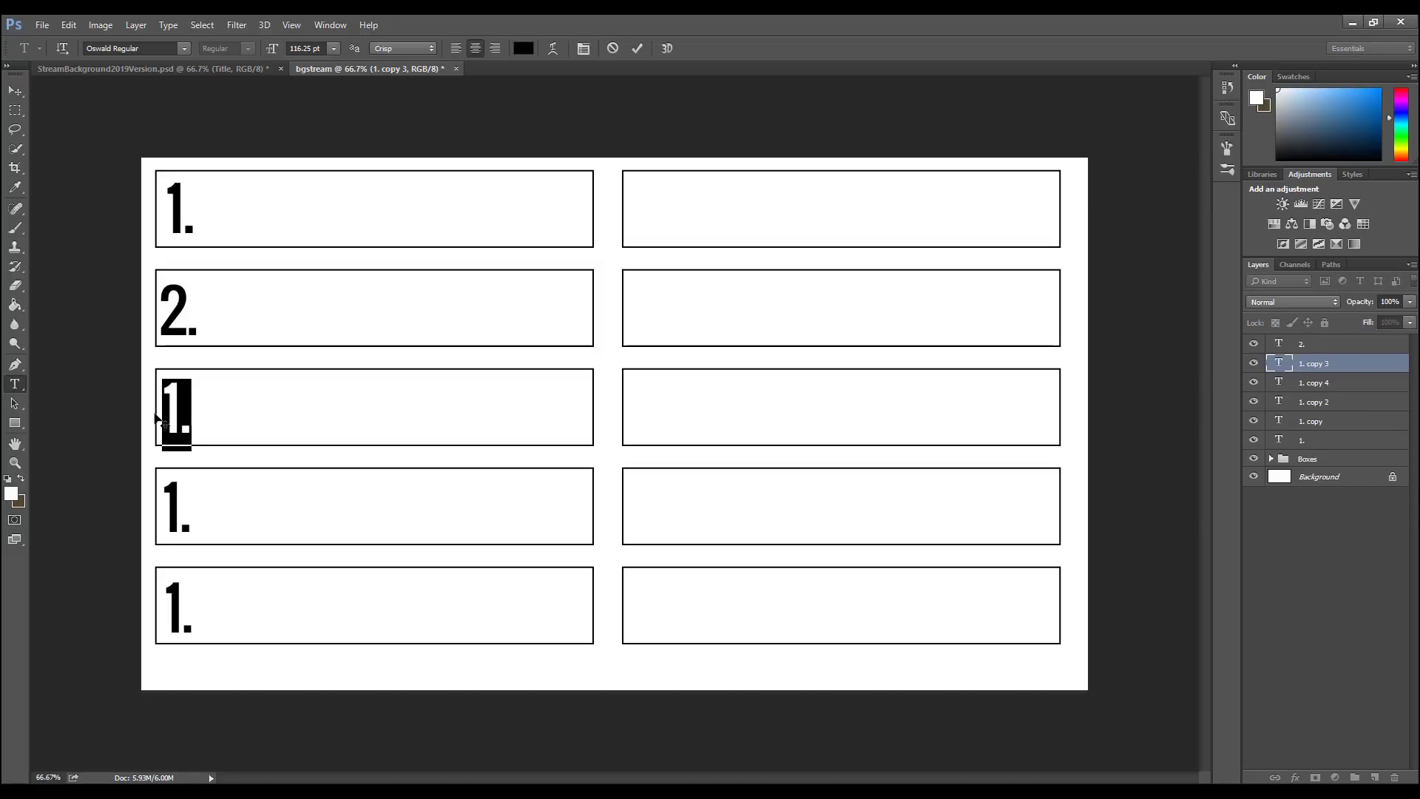
type("3.")
Step: Change the number label in the fourth box of the first column to "4."
left_click(1322, 385)
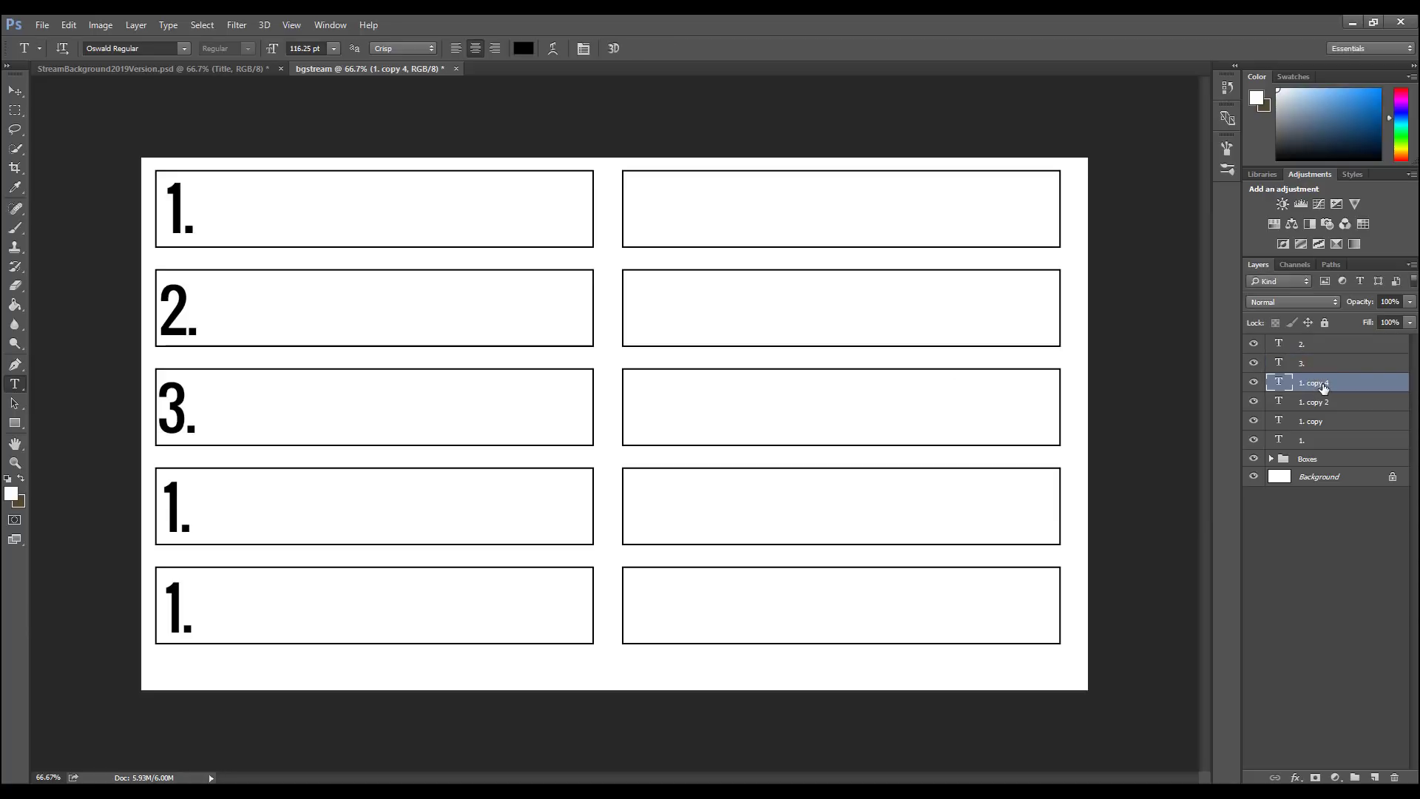
left_click(1324, 401)
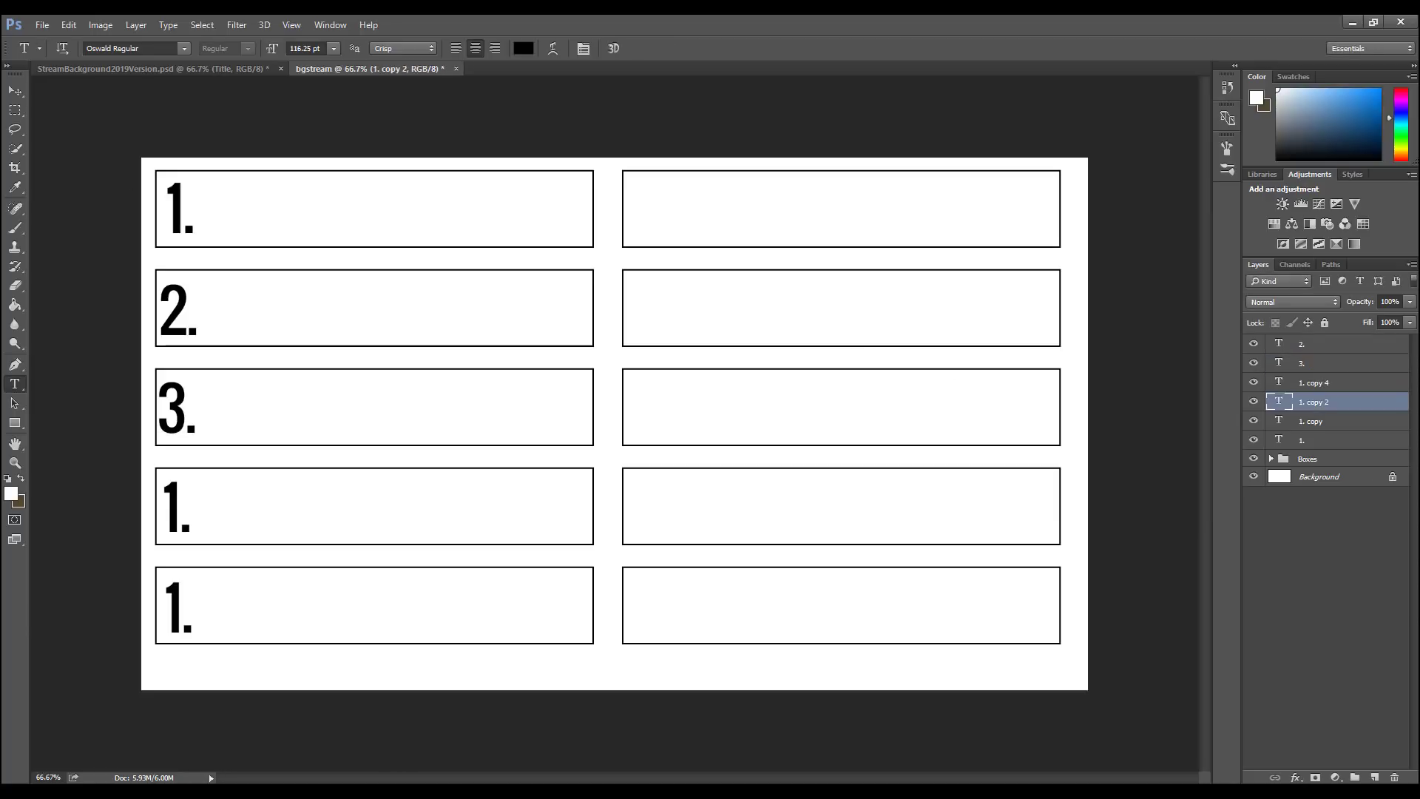
left_click(186, 511)
key("BackSpace")
key("BackSpace")
type("4.")
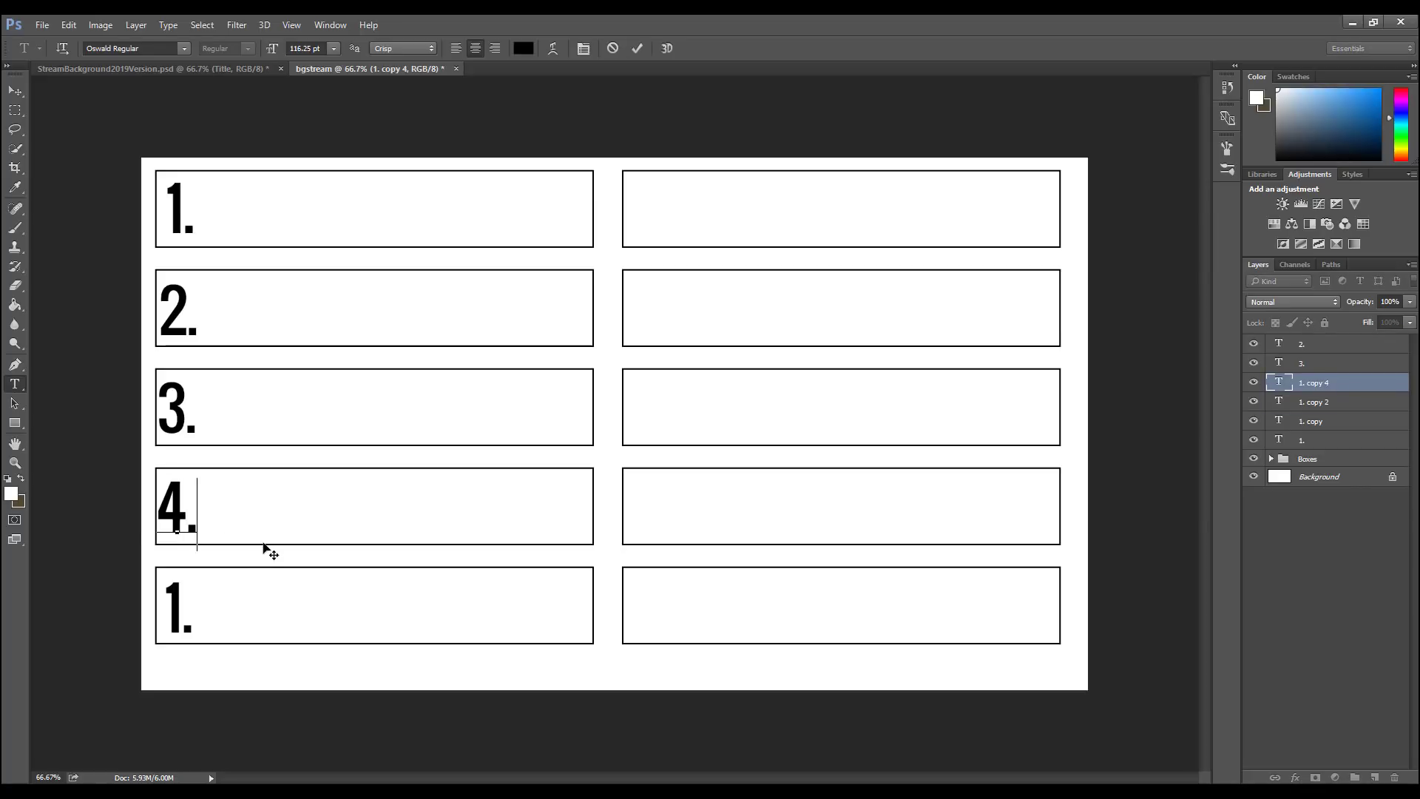
Step: Change the number label in the fifth box of the first column to "5." and commit the text
left_click(1309, 402)
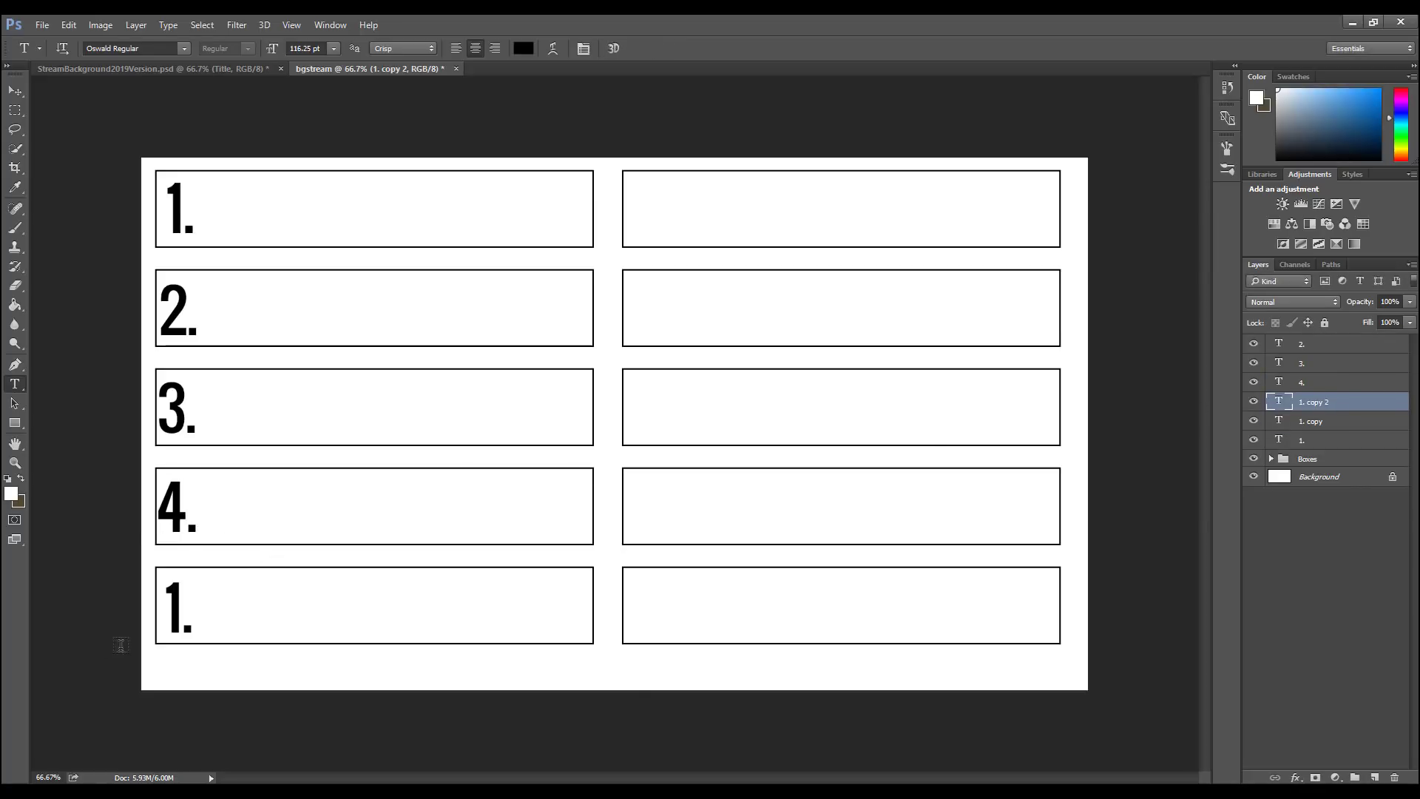
left_click(192, 625)
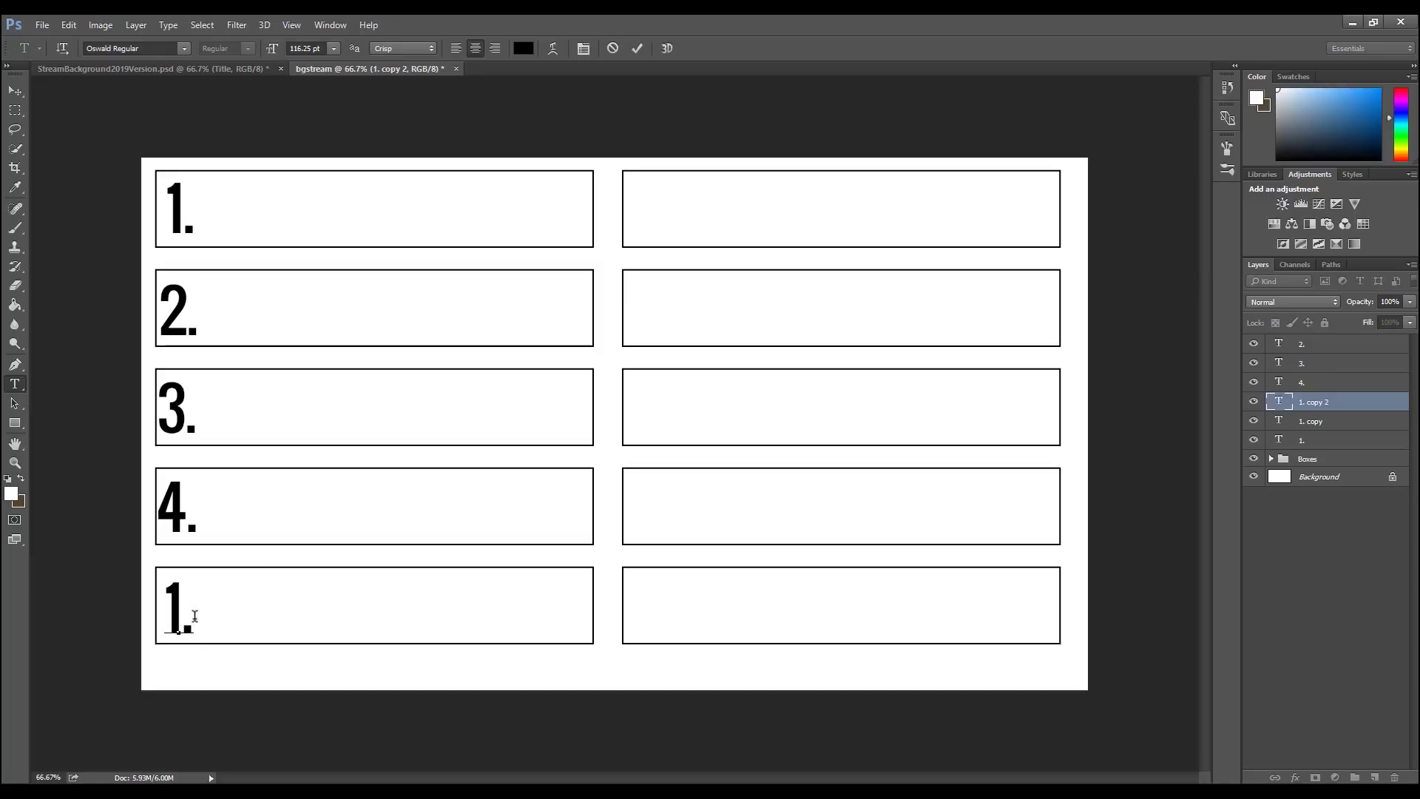
key("BackSpace")
key("BackSpace")
type("5.")
left_click(15, 91)
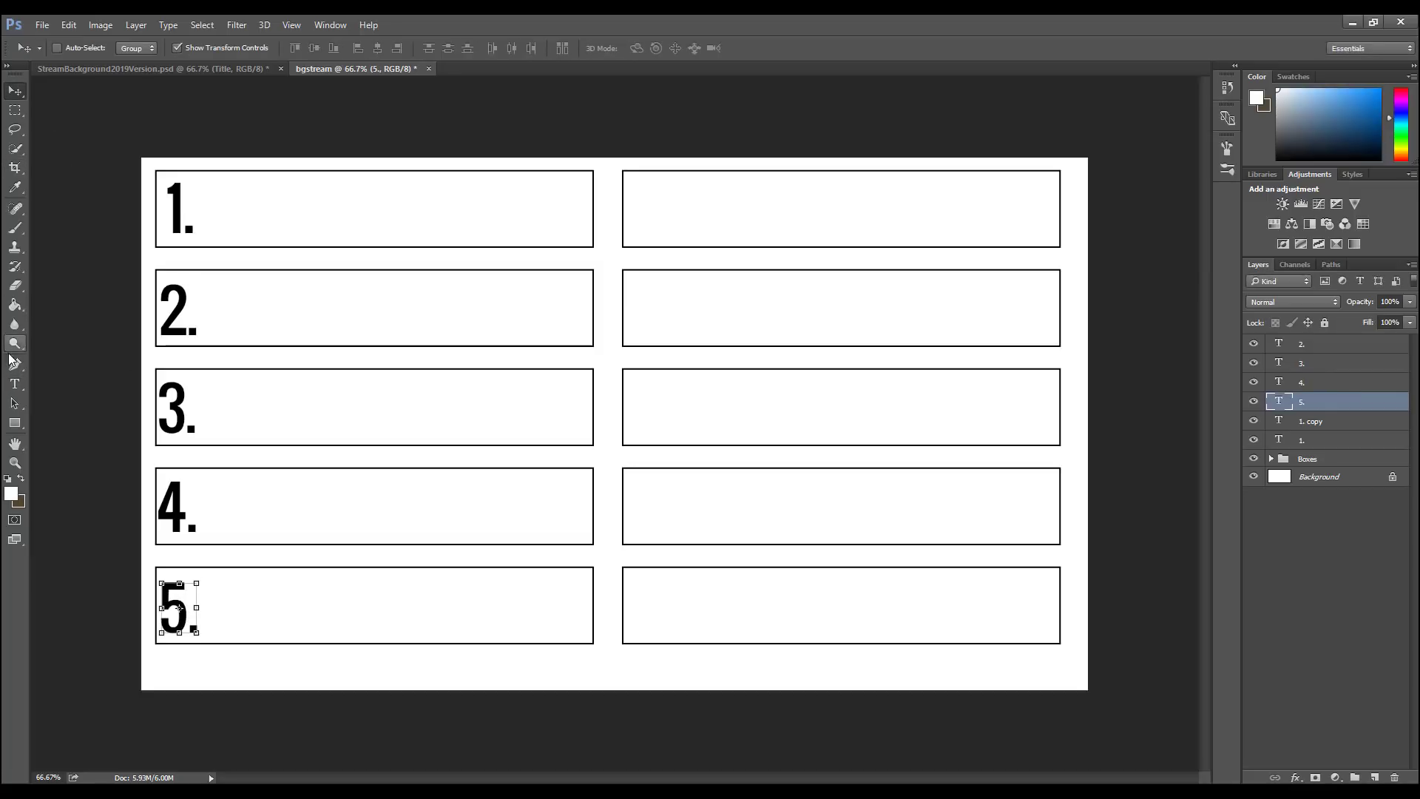
Step: Add a new text layer reading "PewDiePie" beside the number in the first box with the Horizontal Type tool
left_click(15, 384)
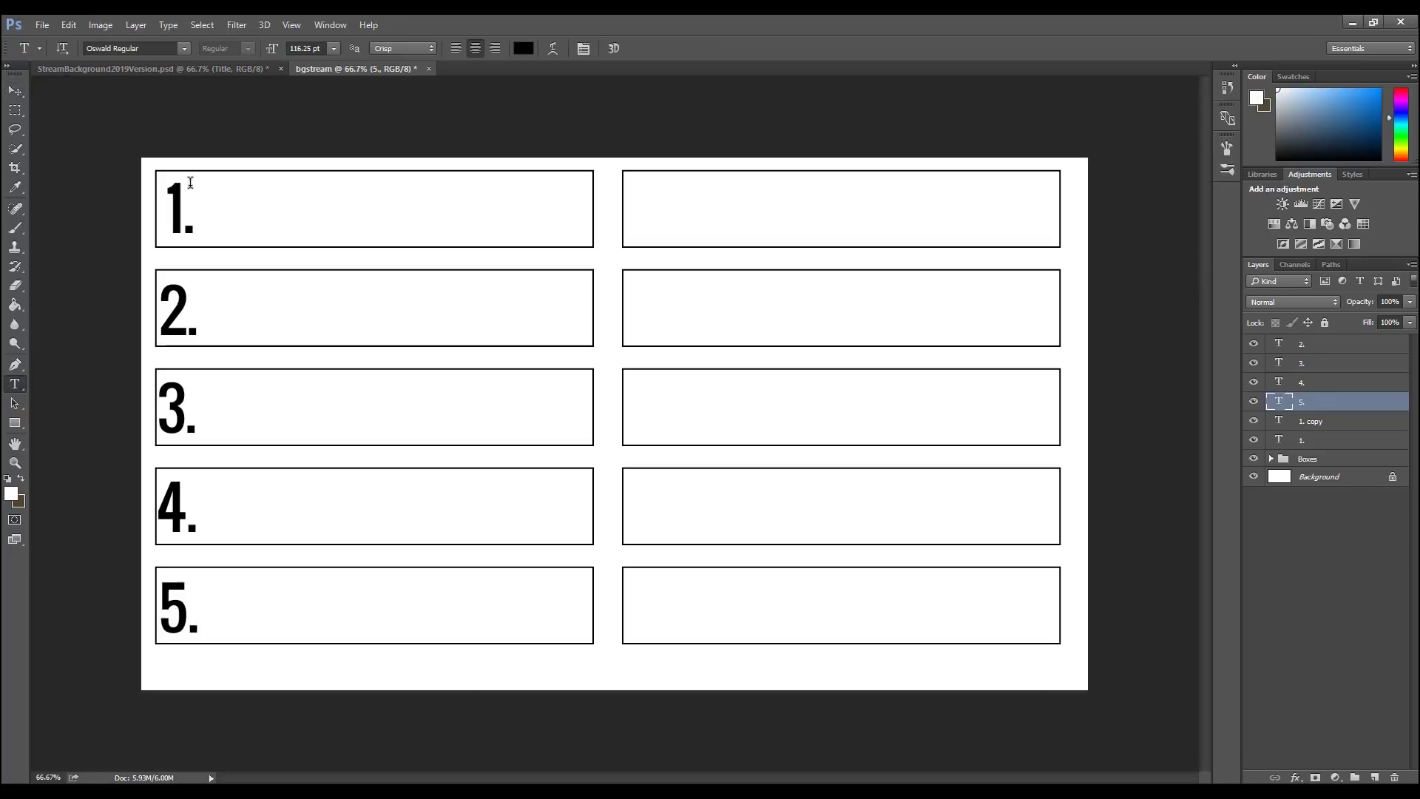
left_click(261, 198)
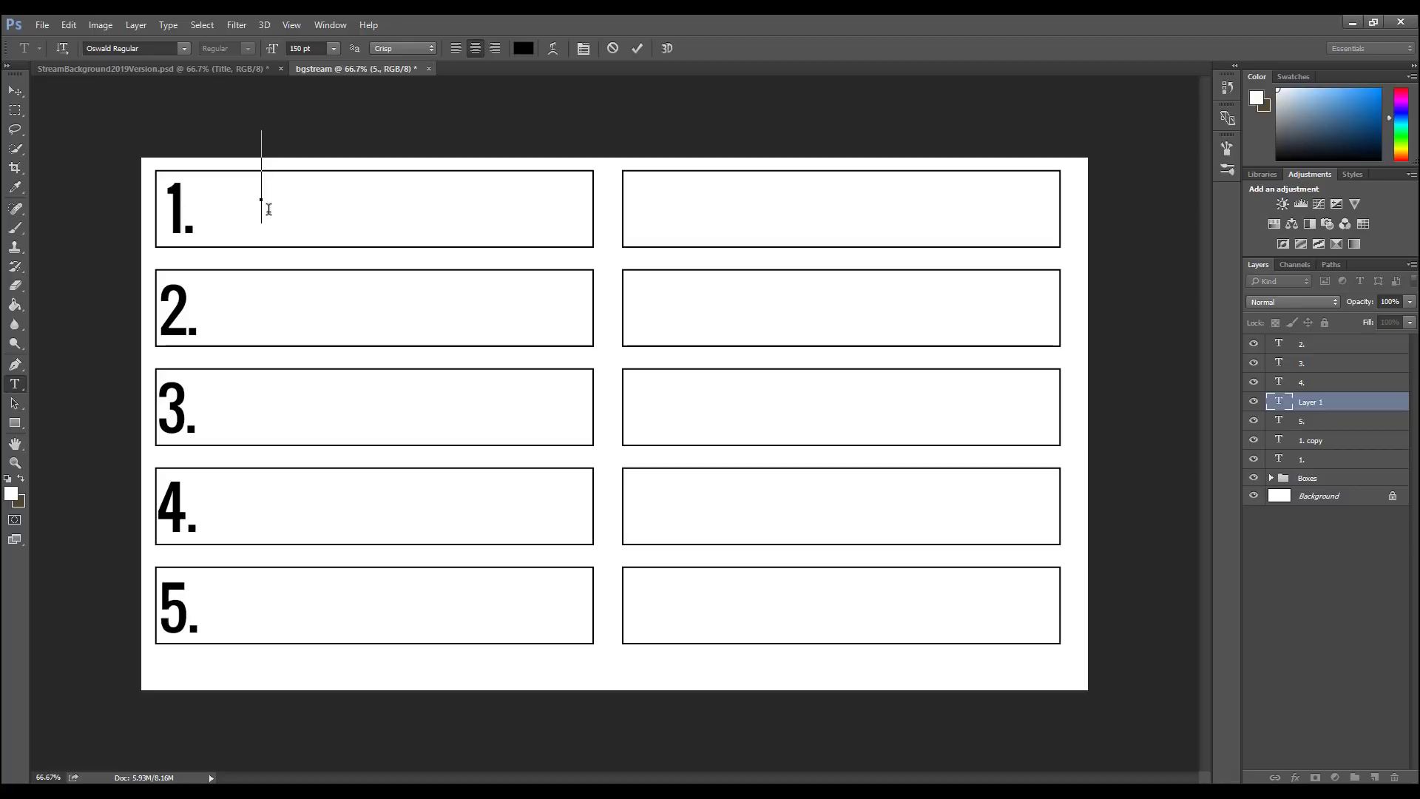
type("Pew")
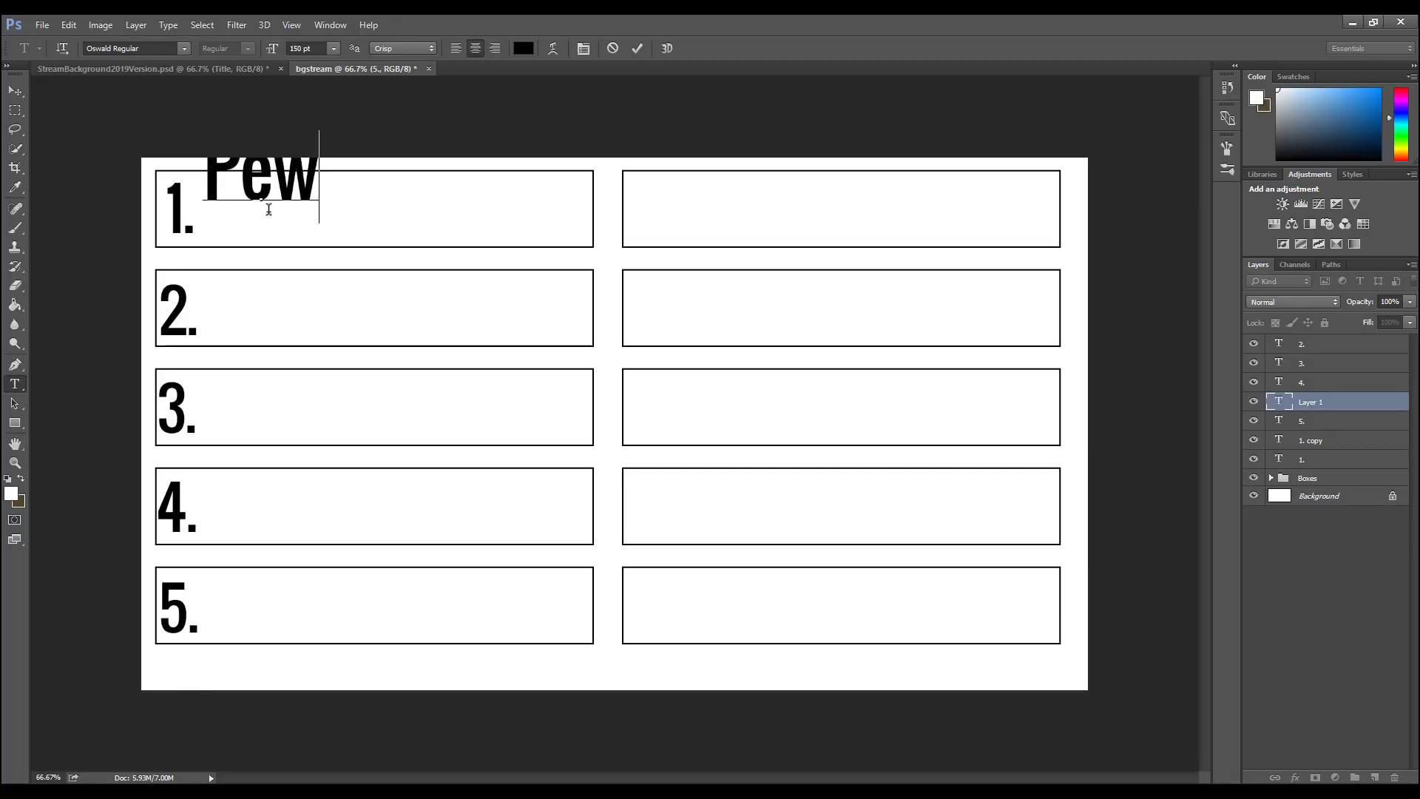
type("DiePie")
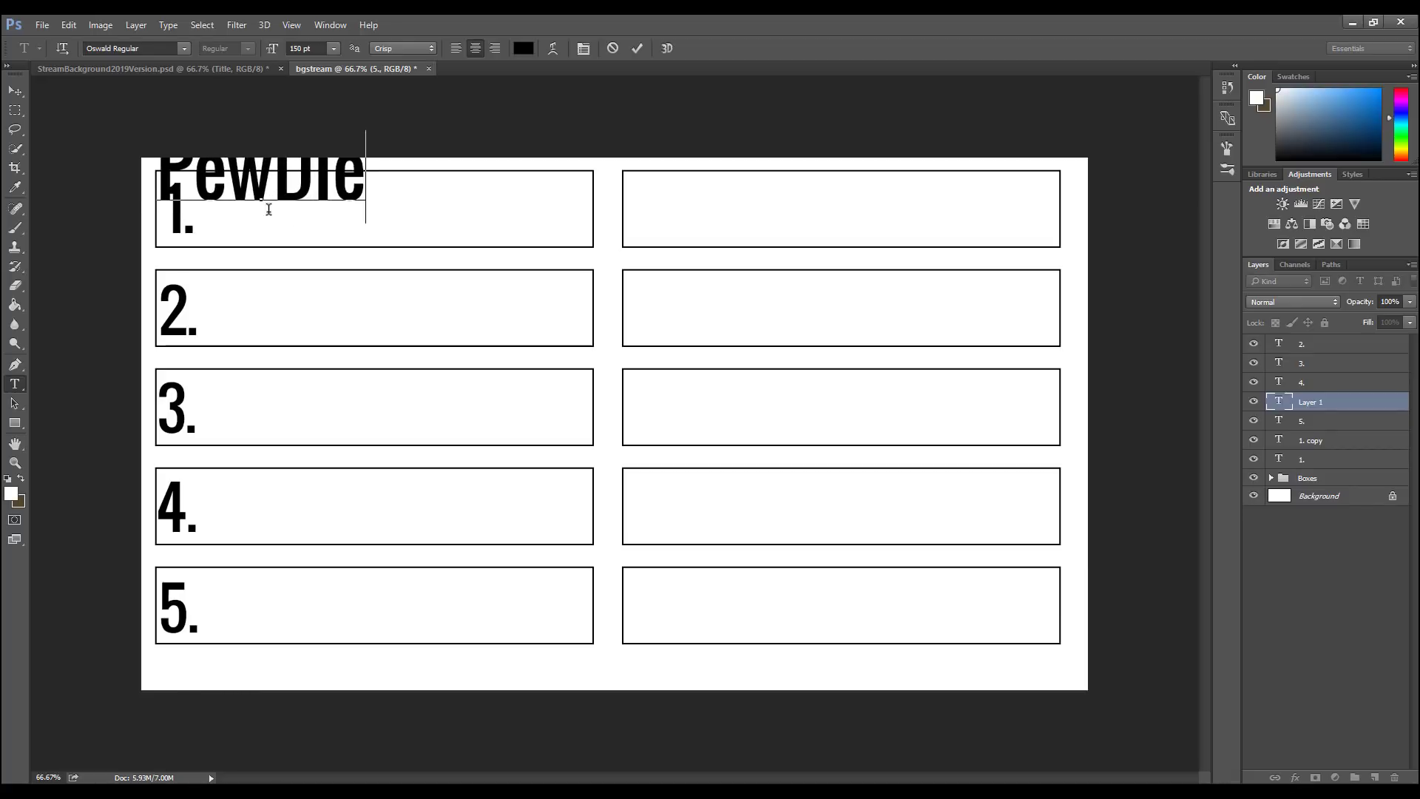
Step: Scale the "PewDiePie" text to about 39% width and 29% height and place it near the first box's upper edge
left_click(15, 90)
left_click_drag(329, 200, 379, 183)
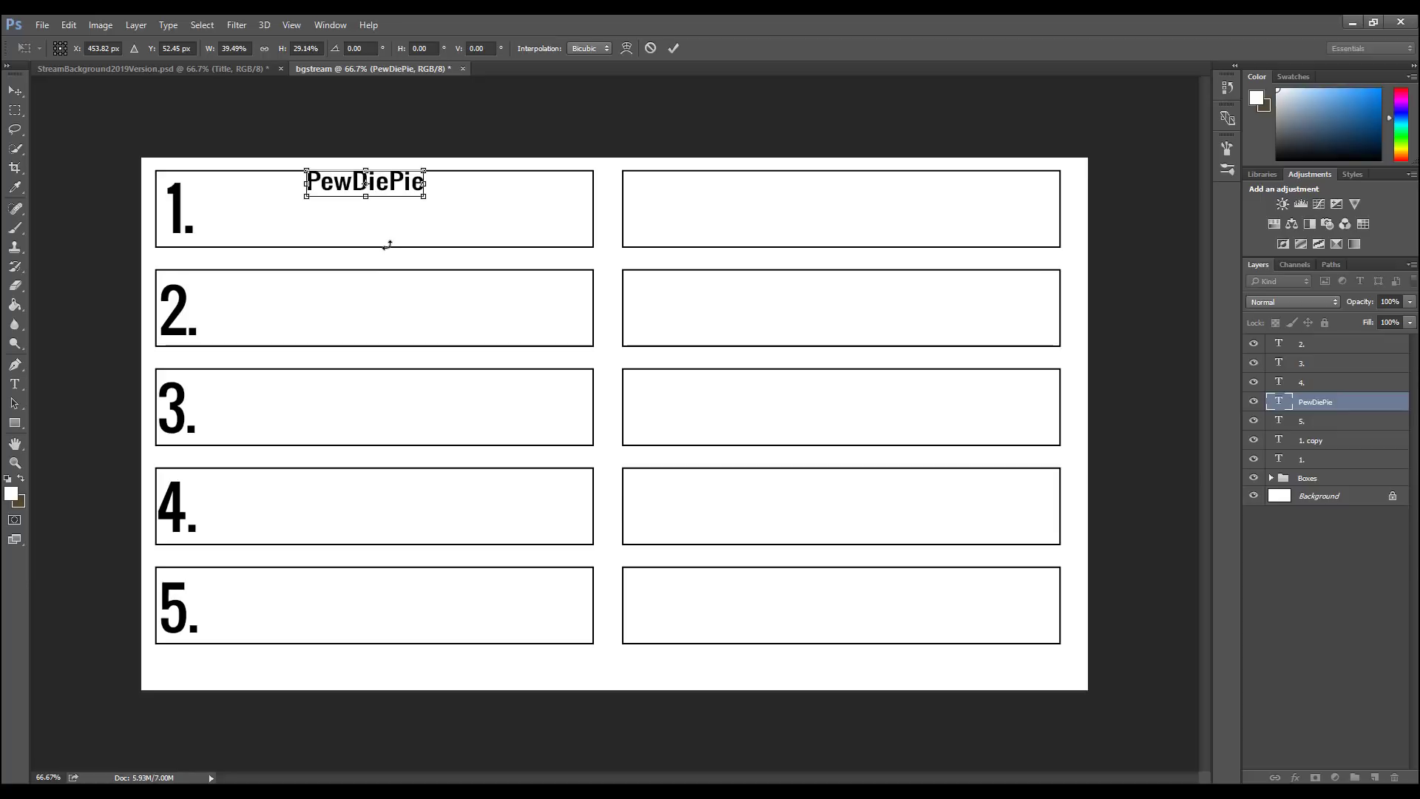
key("Down")
key("Down")
key("Down")
key("Down")
key("Down")
key("Down")
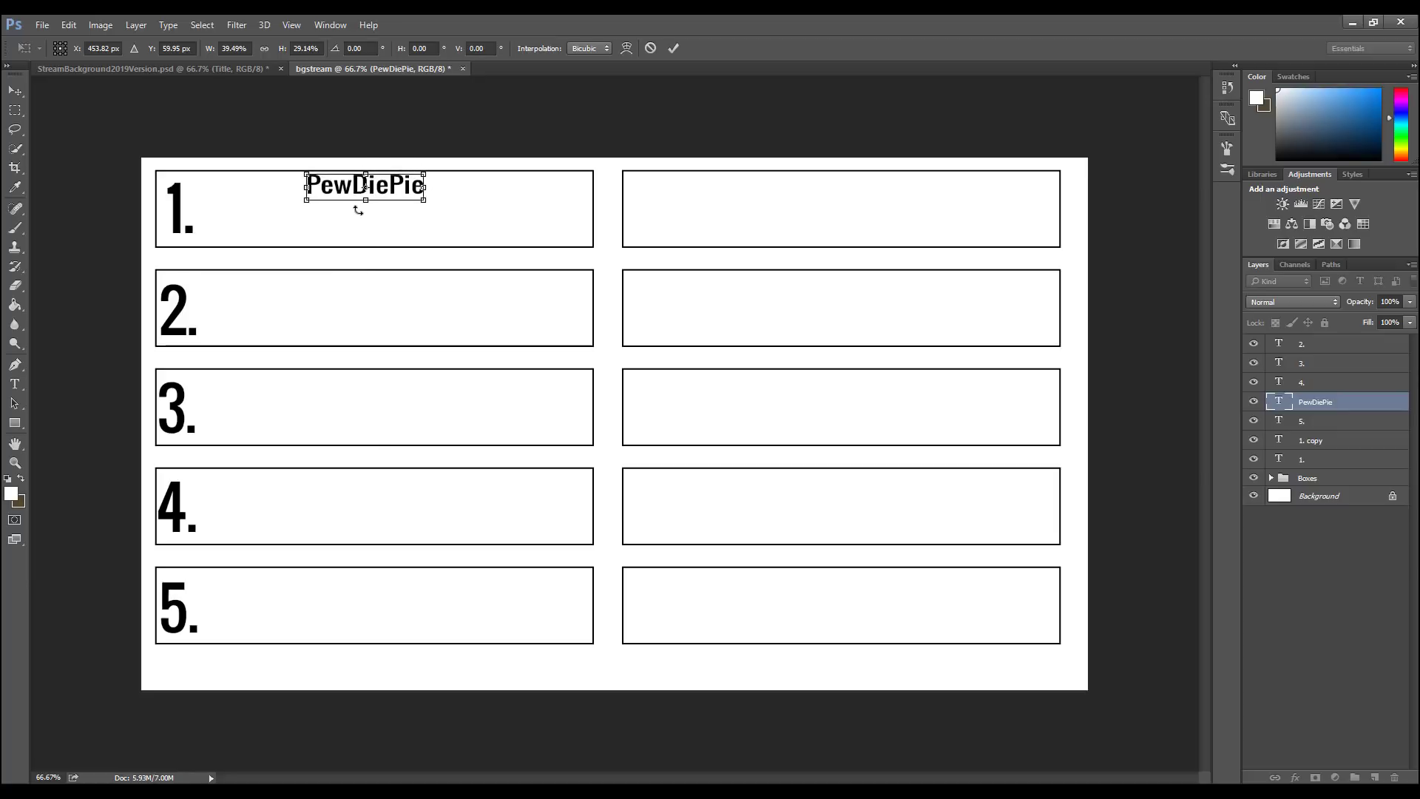
Step: Reduce the "PewDiePie" text height to about 23%, nudge it up slightly and apply the transform
mouse_move(366, 206)
left_mouse_down()
mouse_move(400, 182)
mouse_move(386, 199)
left_mouse_up()
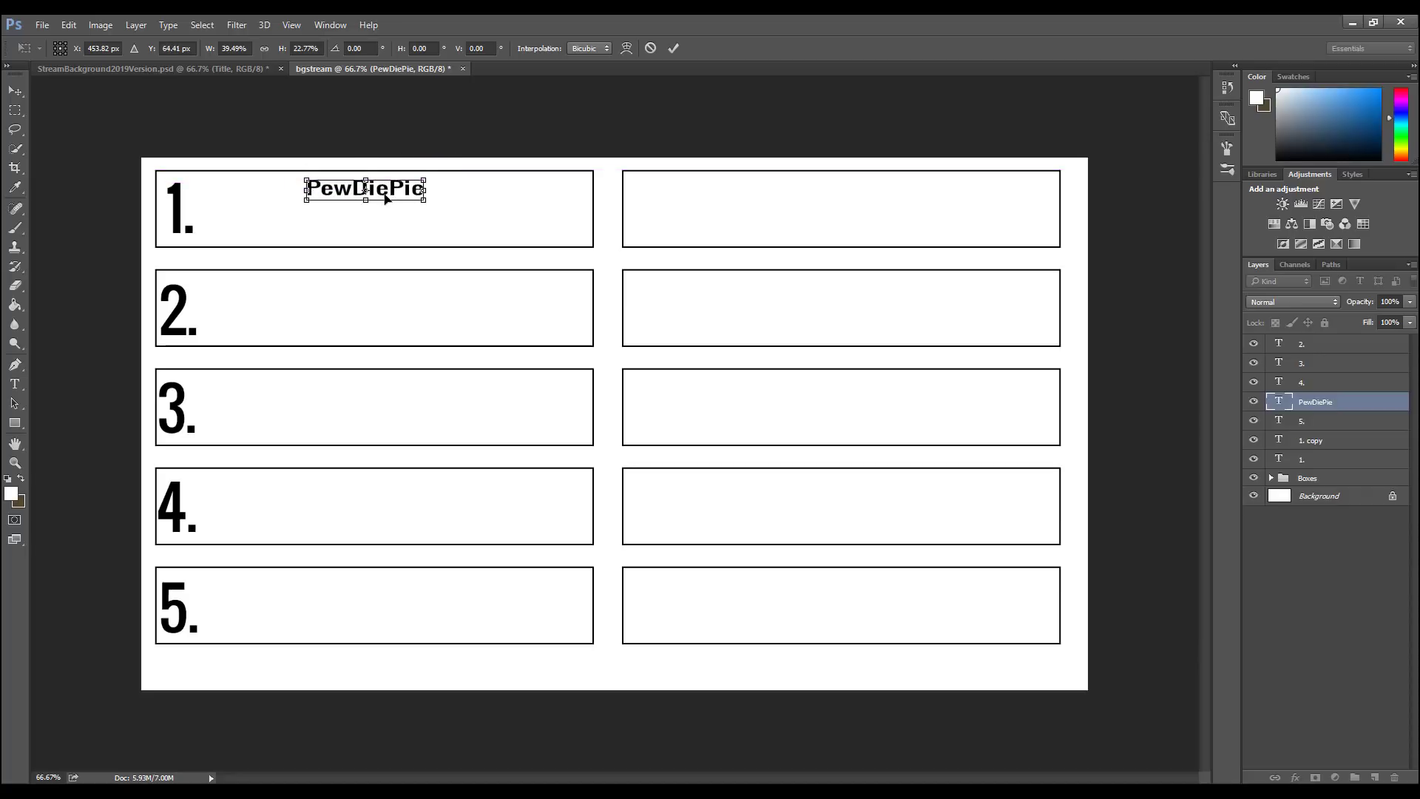
key("Up")
key("Up")
key("Up")
key("Up")
key("Up")
key("Up")
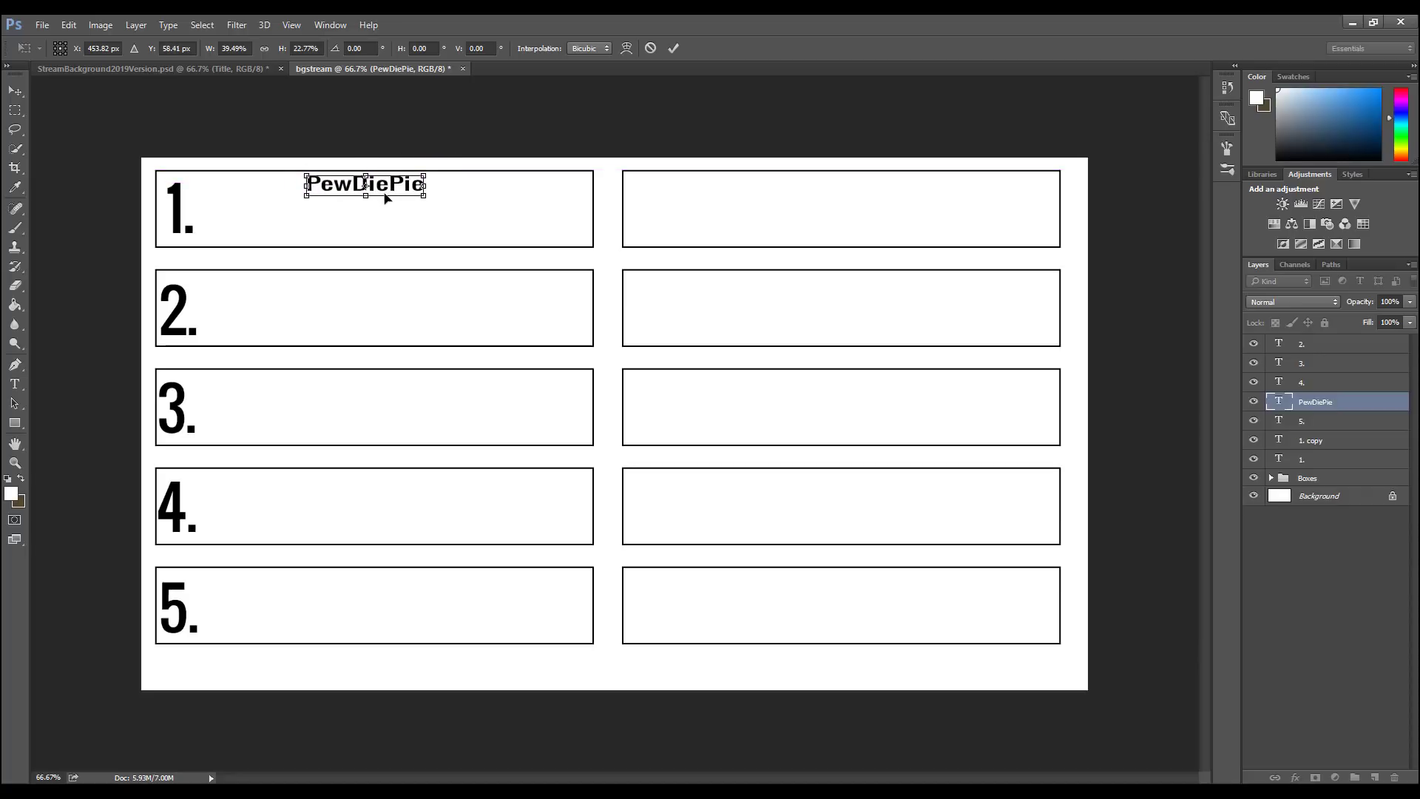
key("Up")
key("Up")
key("Return")
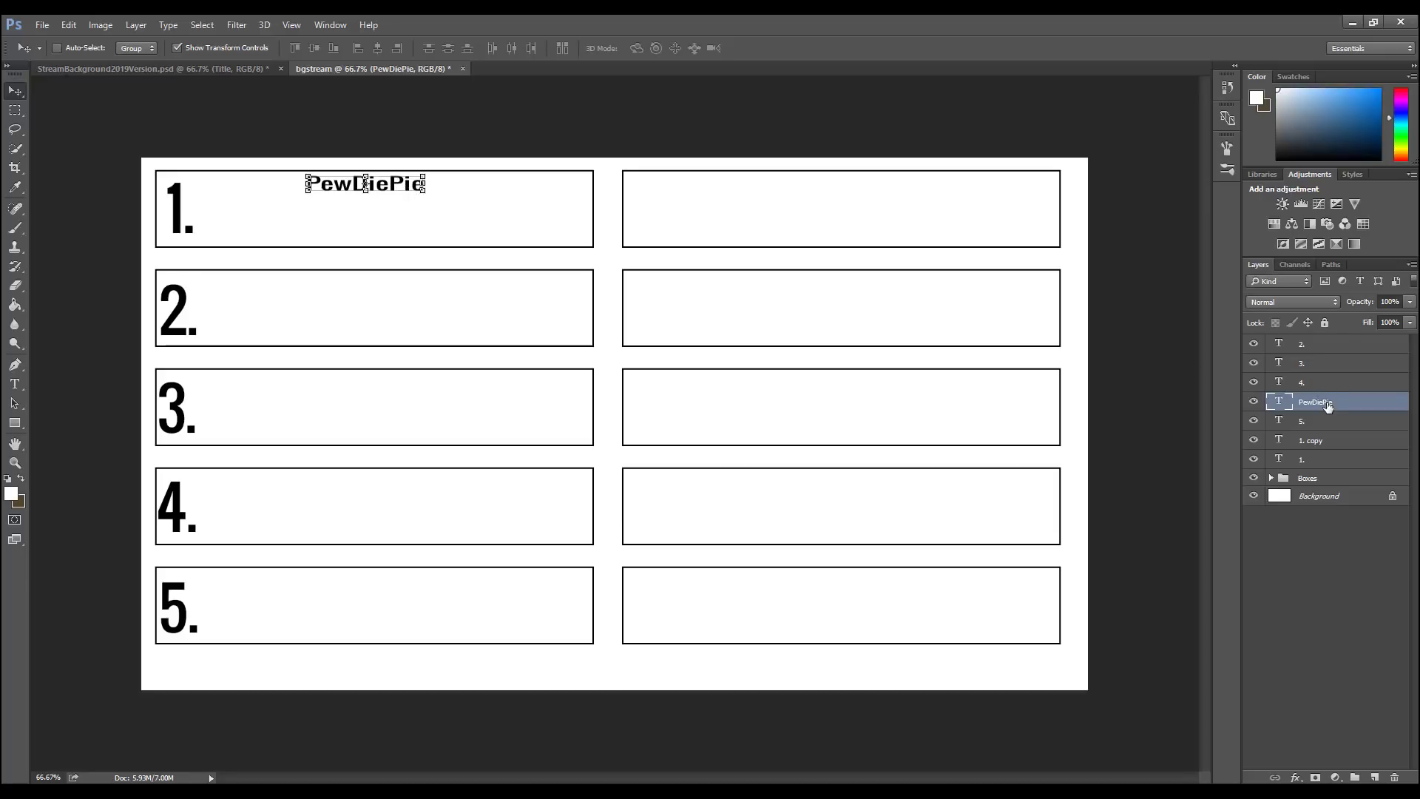
Step: Duplicate the "PewDiePie" text layer twice and place the copies in the second and third boxes of the first column
mouse_move(1328, 407)
left_mouse_down()
mouse_move(1334, 513)
mouse_move(1321, 402)
left_mouse_up()
right_click(398, 187)
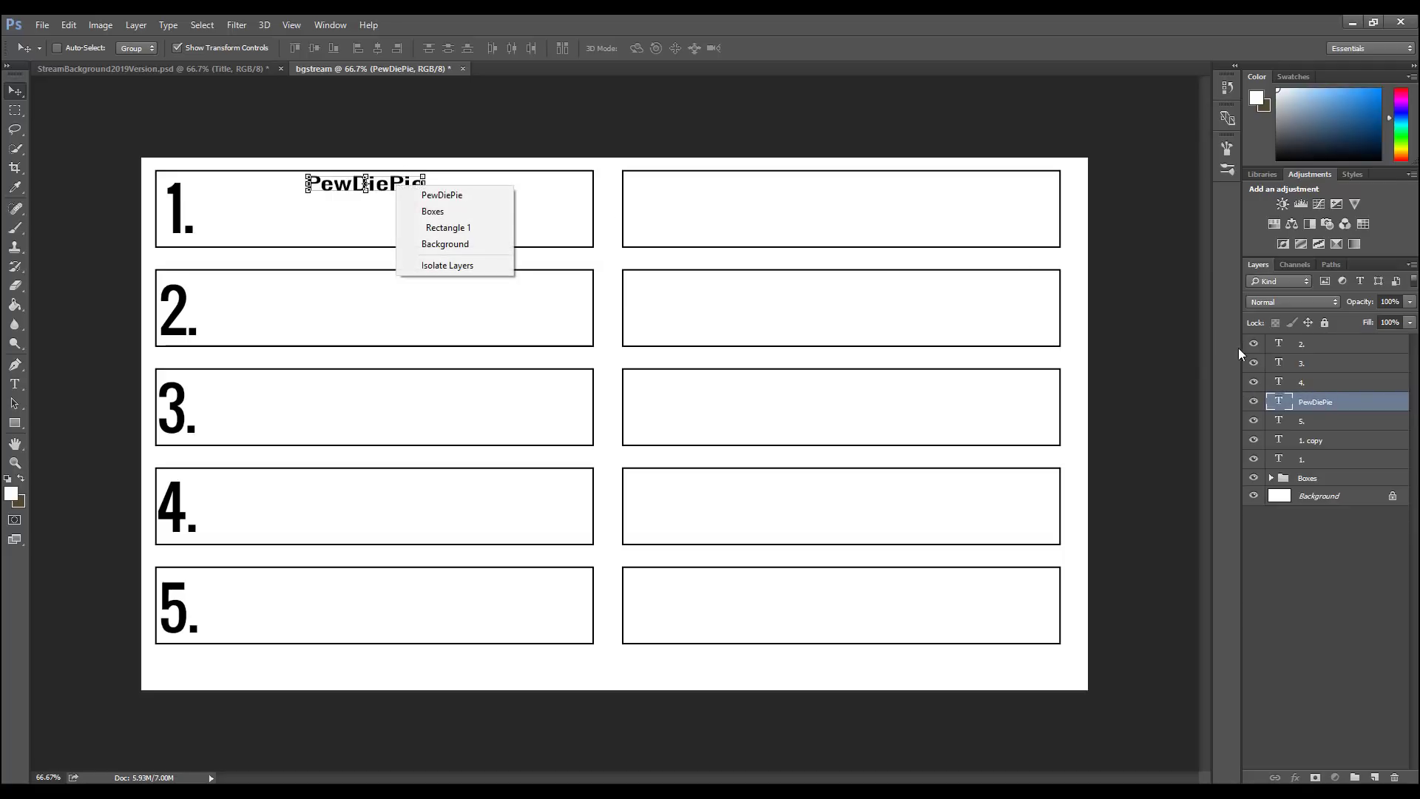
right_click(1343, 398)
left_click(1066, 187)
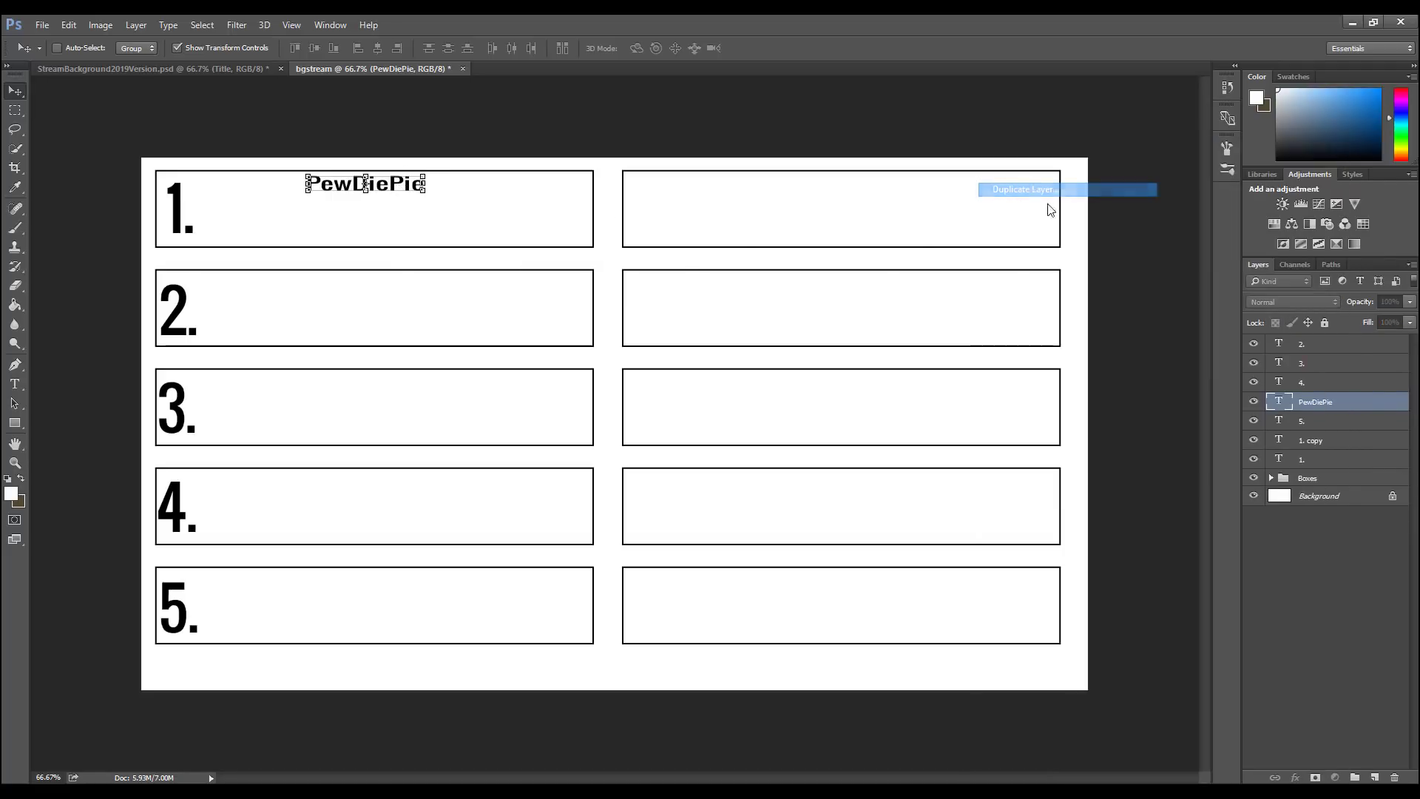
left_click_drag(397, 214, 396, 313)
right_click(1343, 403)
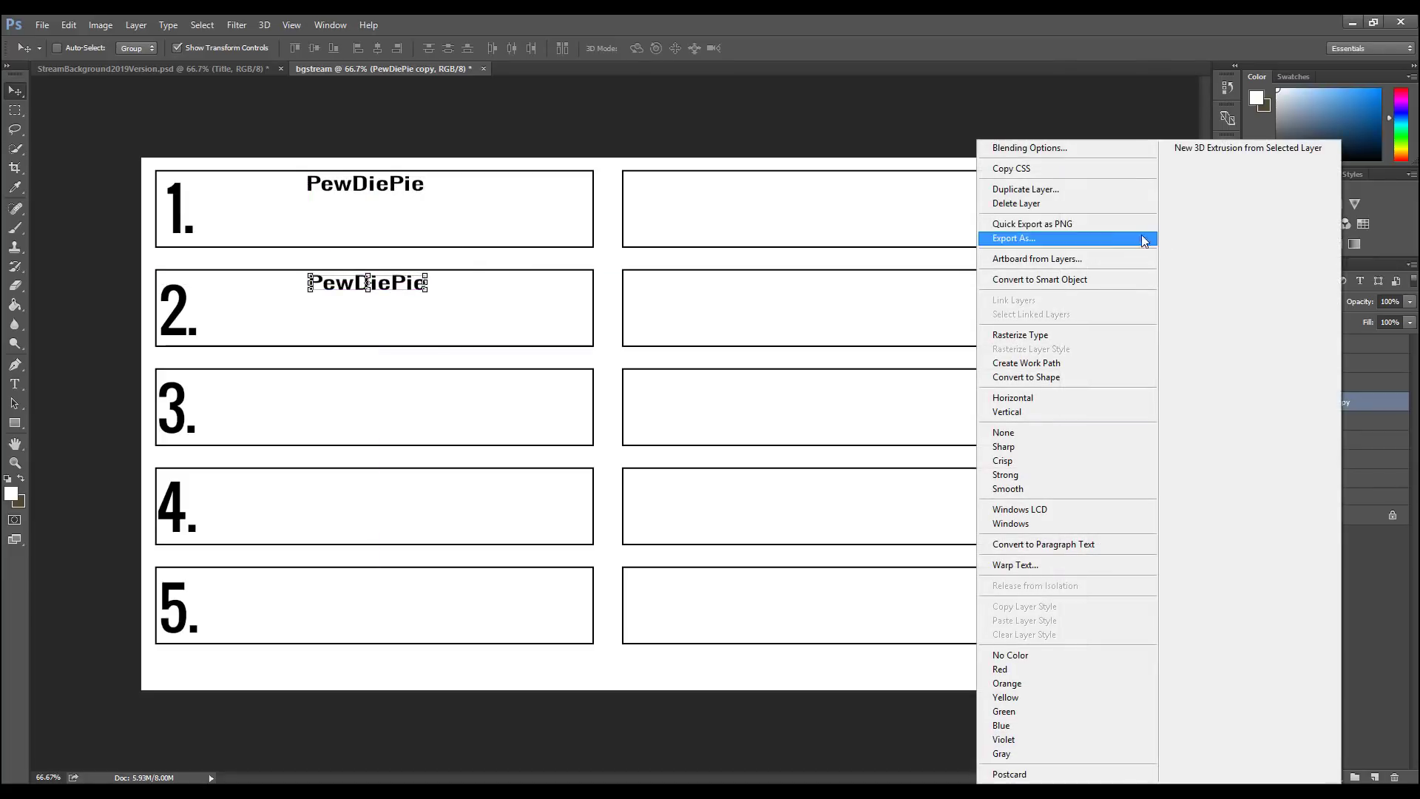
left_click(1112, 188)
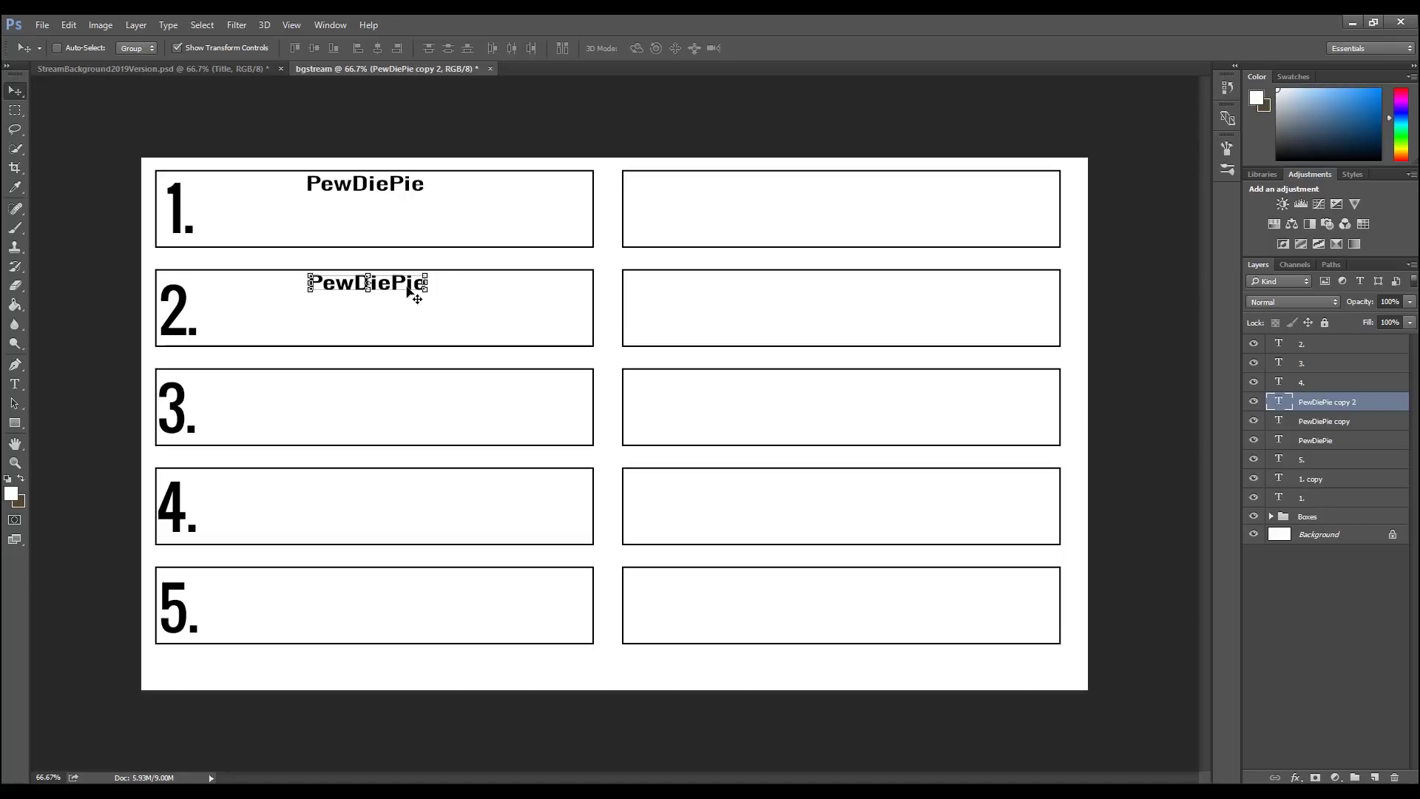
left_click_drag(412, 289, 423, 388)
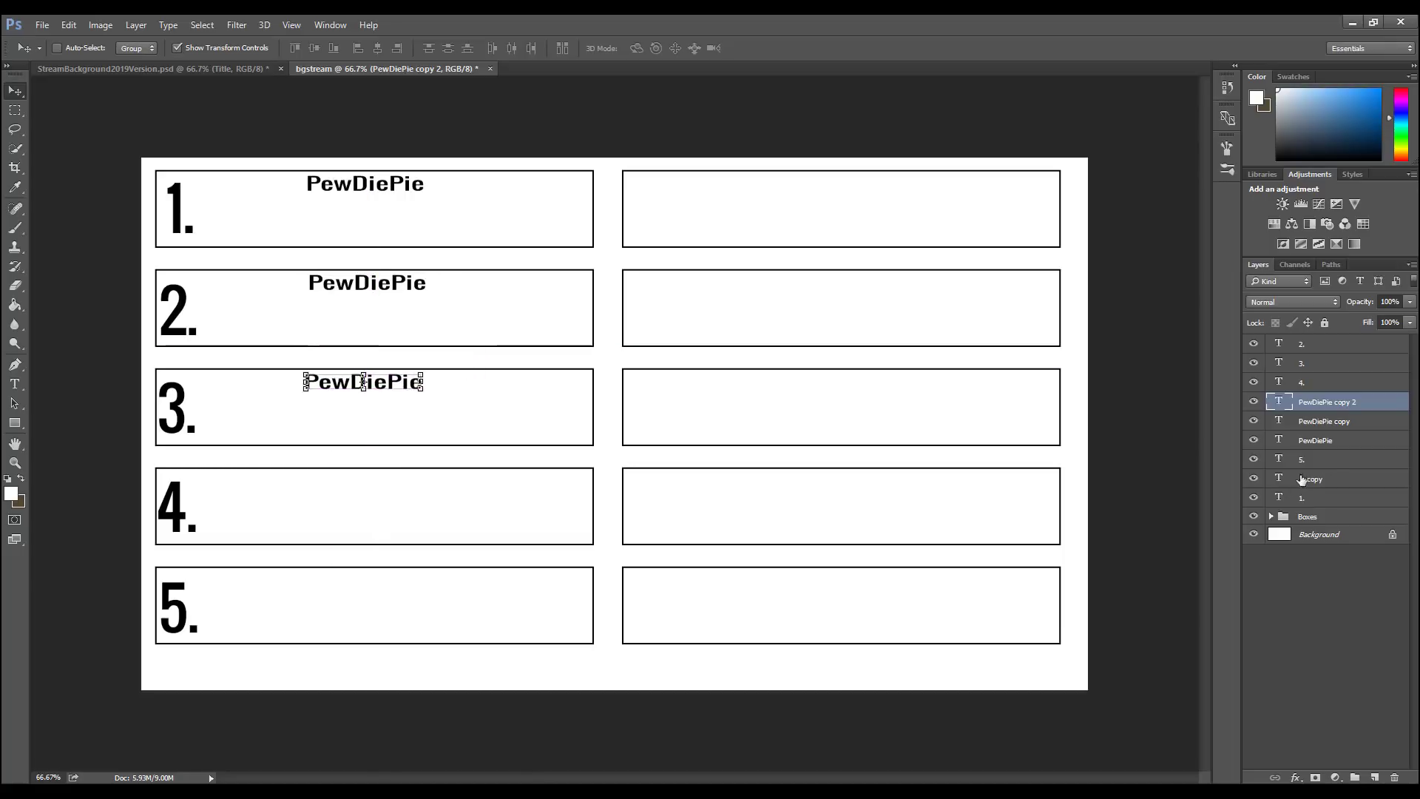
Step: Duplicate the "PewDiePie" text twice more and place the copies in the fourth and fifth boxes of the first column
right_click(1338, 404)
left_click(1024, 189)
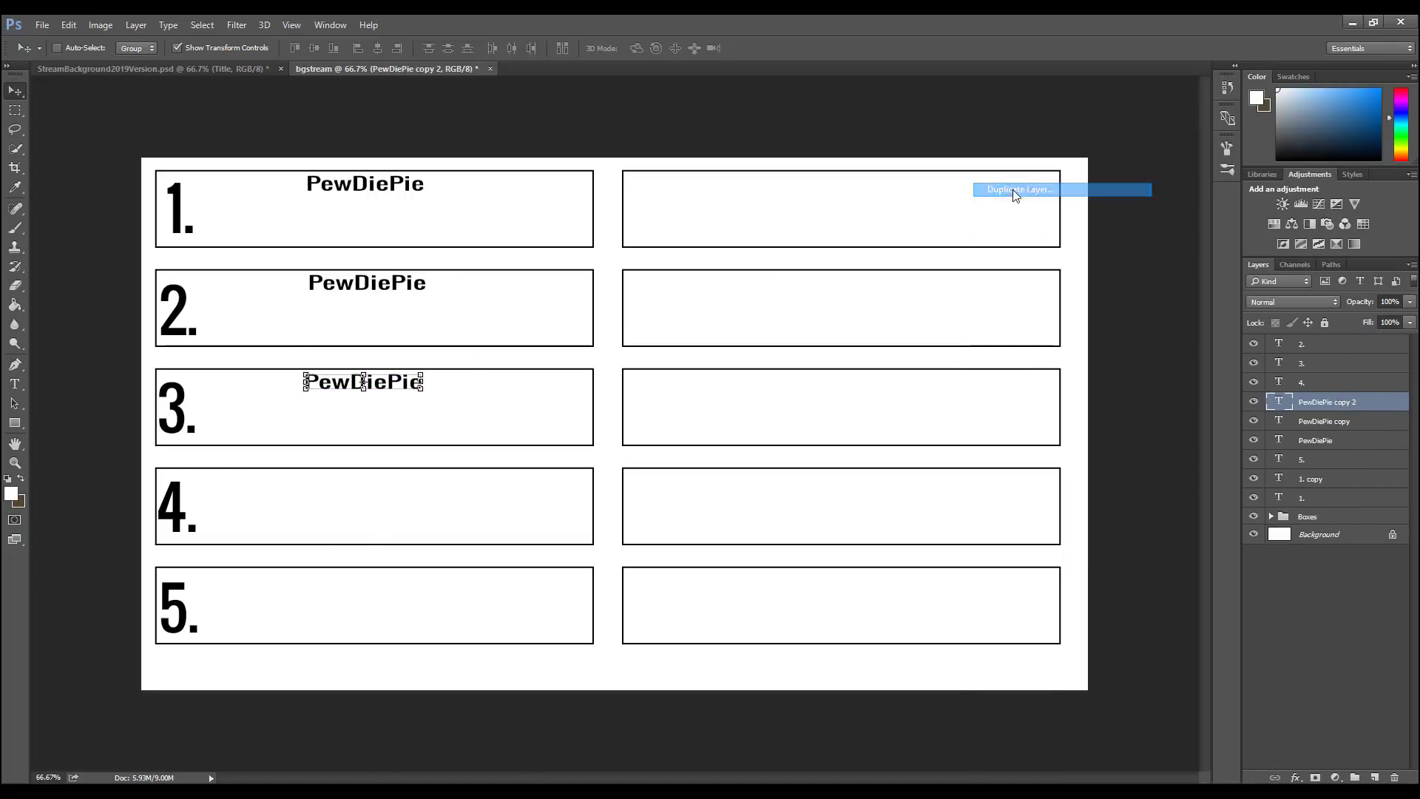
left_click_drag(387, 390, 385, 497)
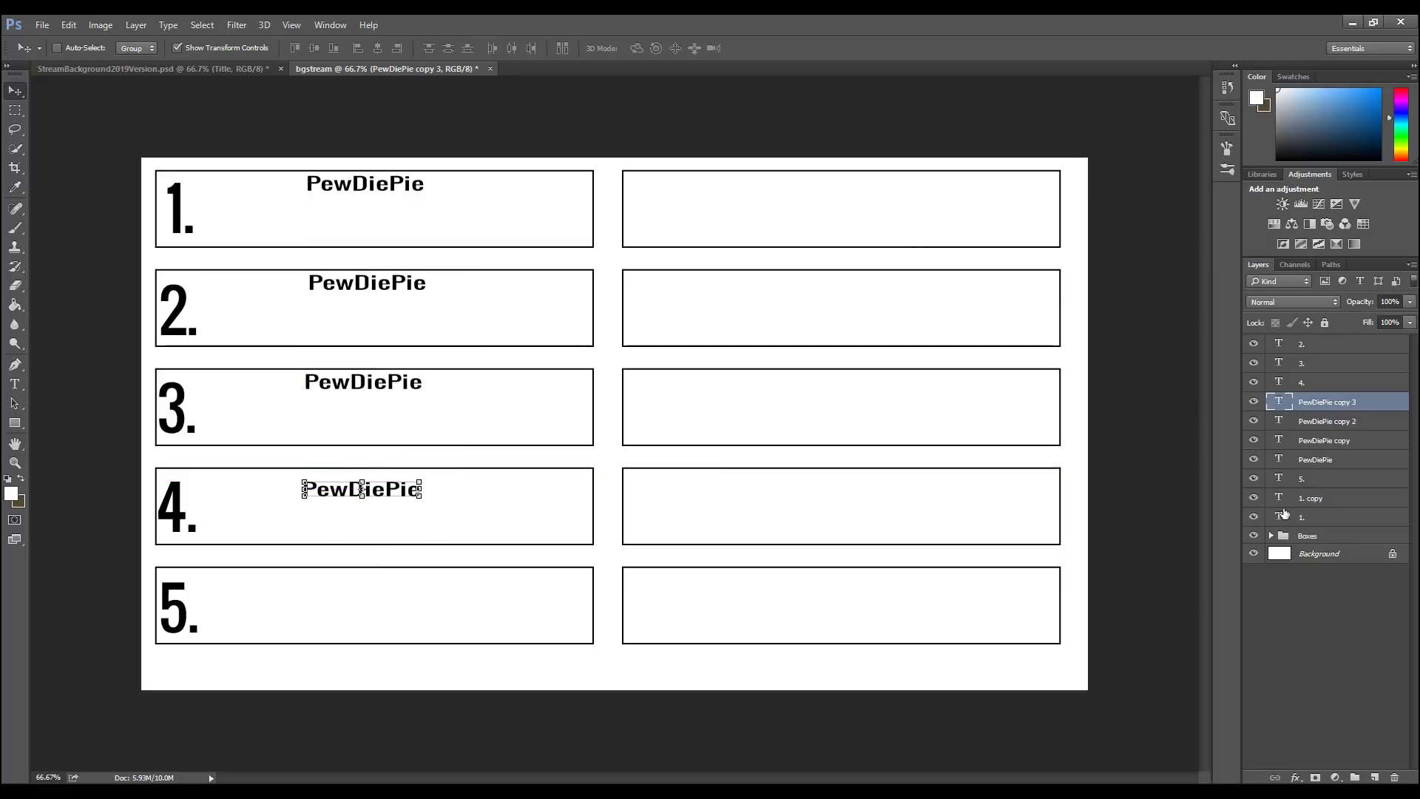
right_click(1337, 405)
left_click(1053, 195)
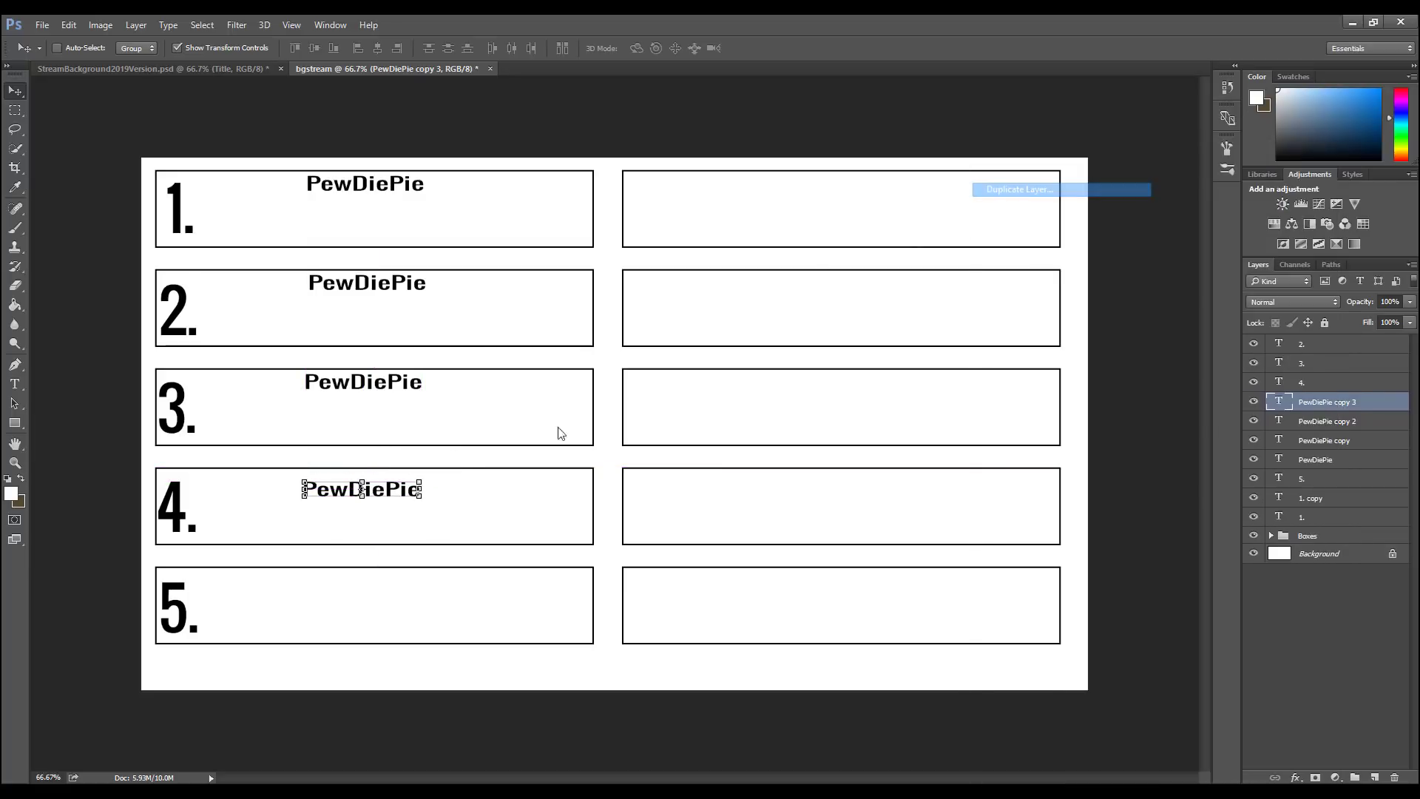
left_click_drag(406, 497, 403, 590)
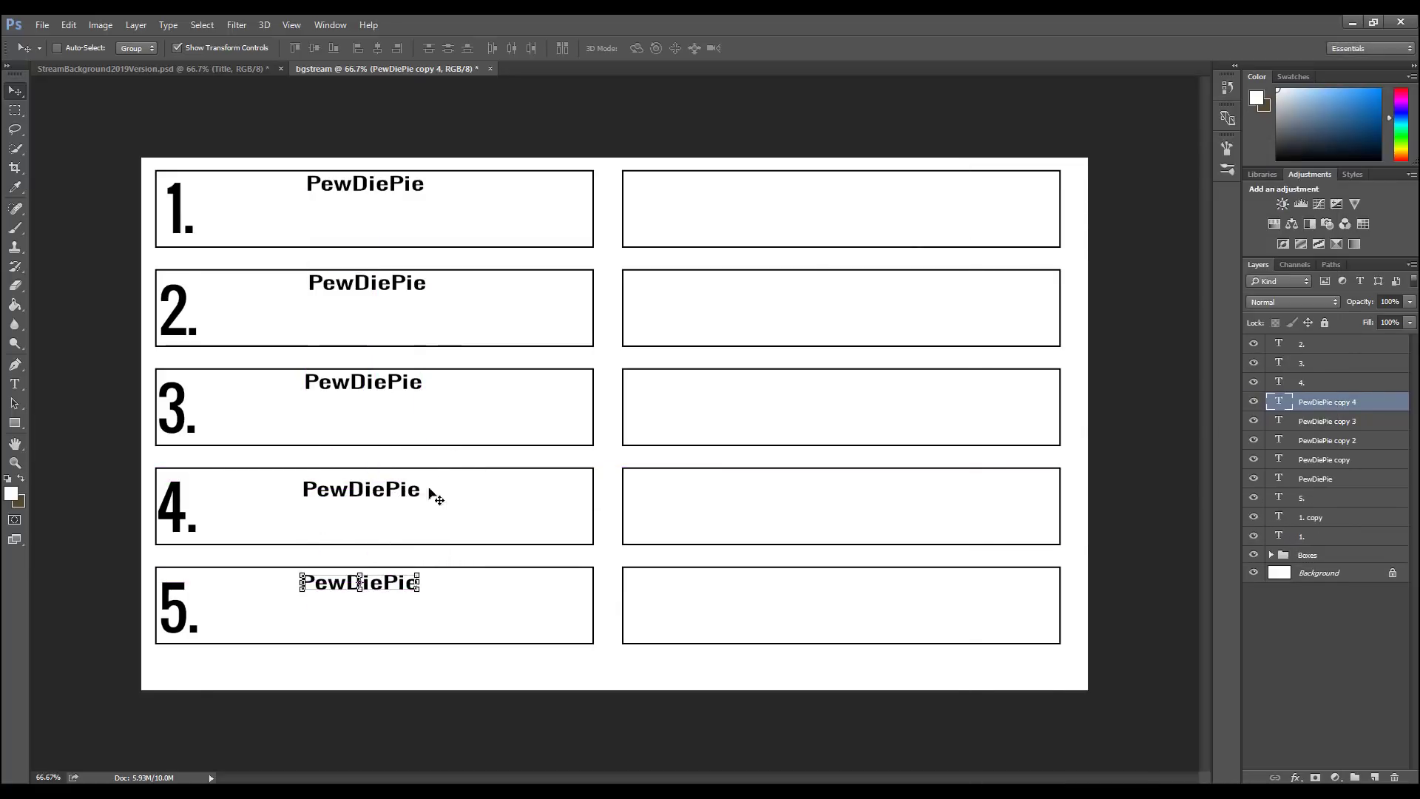
Step: Replace the channel name in the second box with "T-Series" using the Horizontal Type tool
left_click(1314, 420)
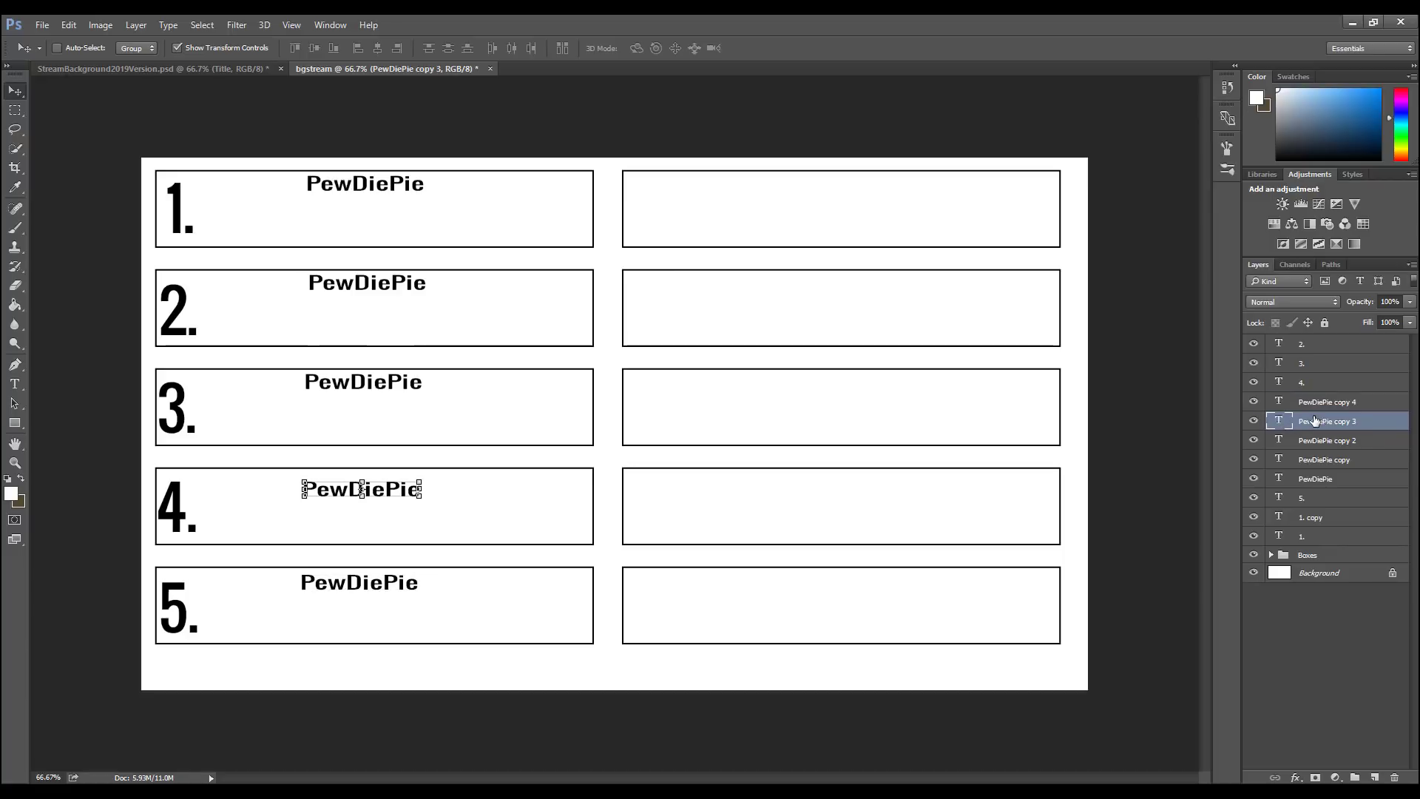
left_click(1319, 403)
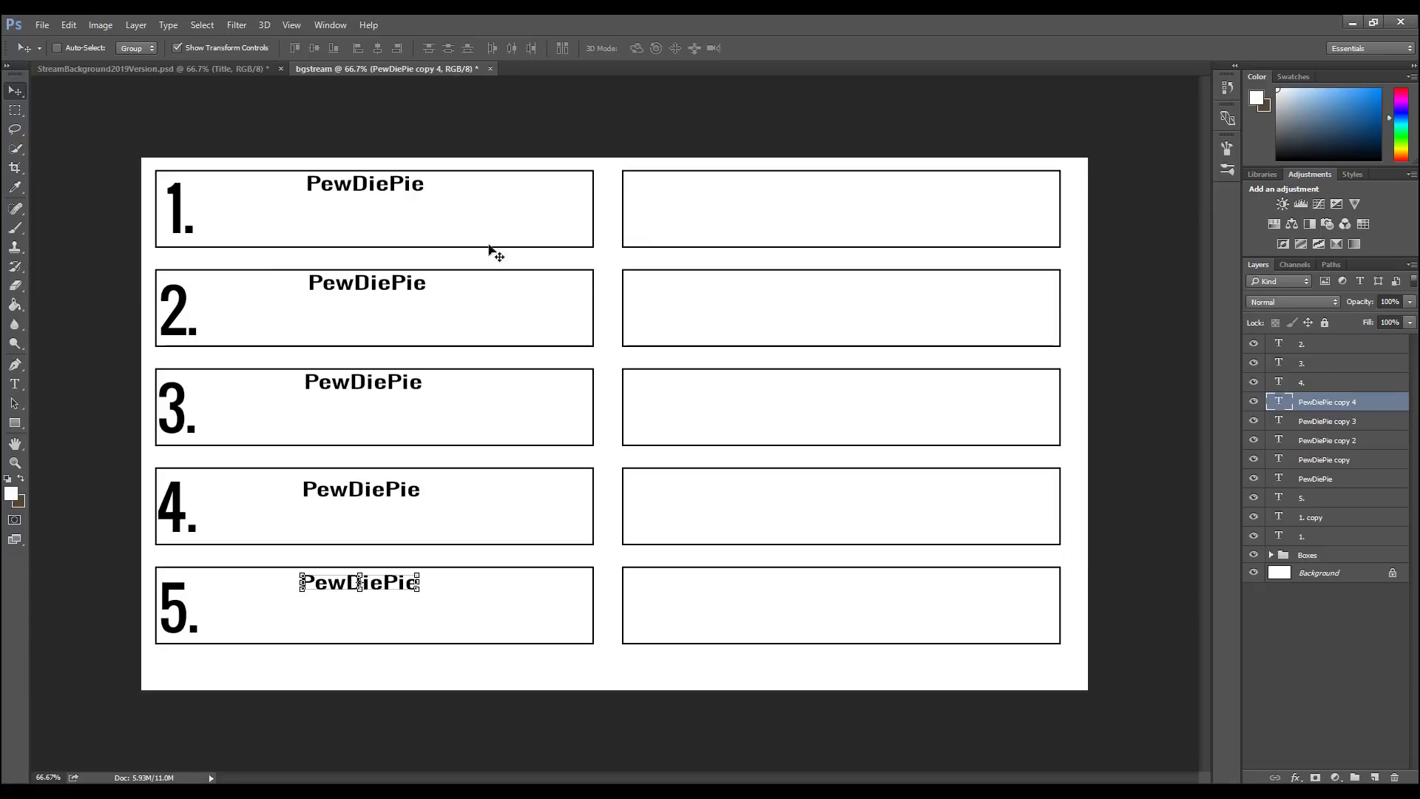
left_click(15, 384)
left_click(425, 288)
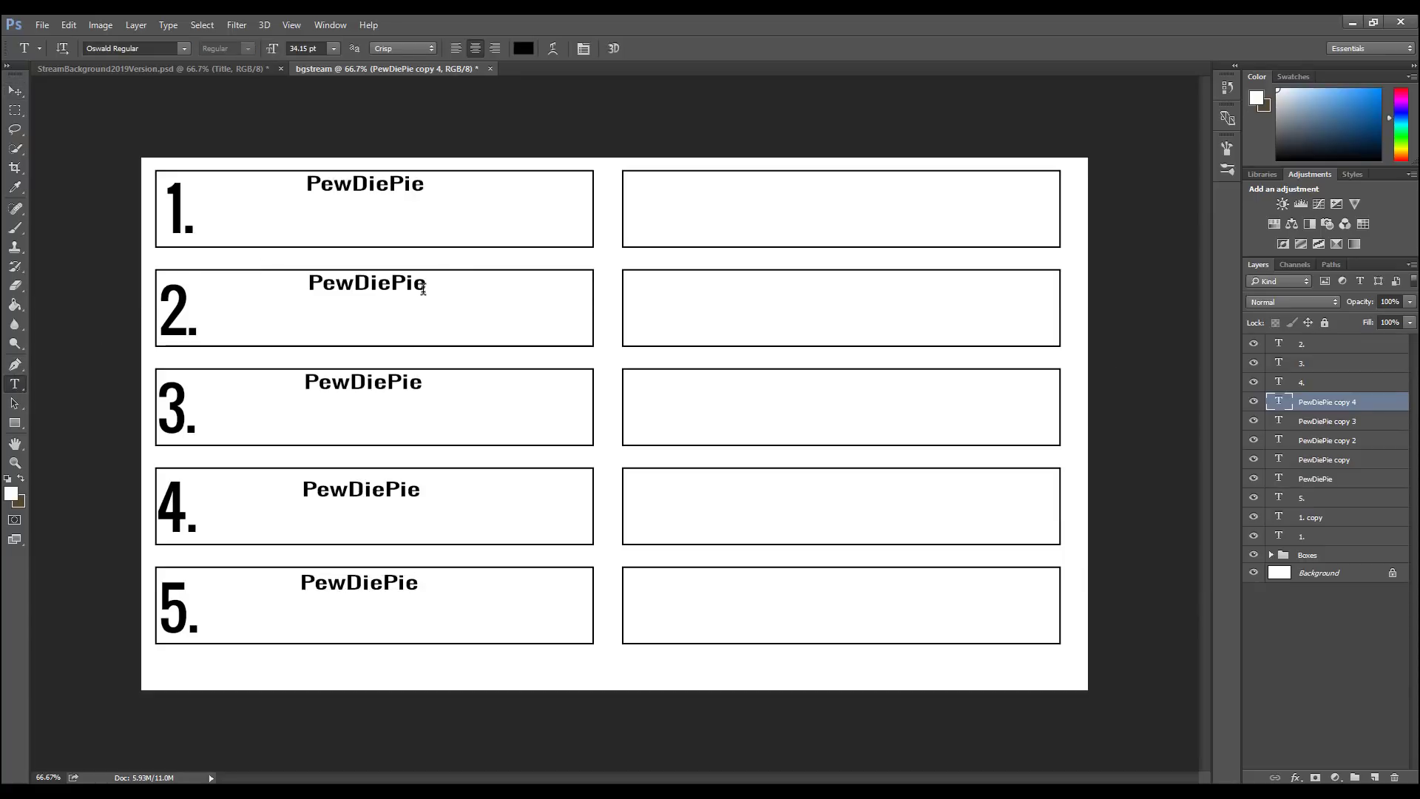
left_click_drag(426, 288, 256, 275)
key("BackSpace")
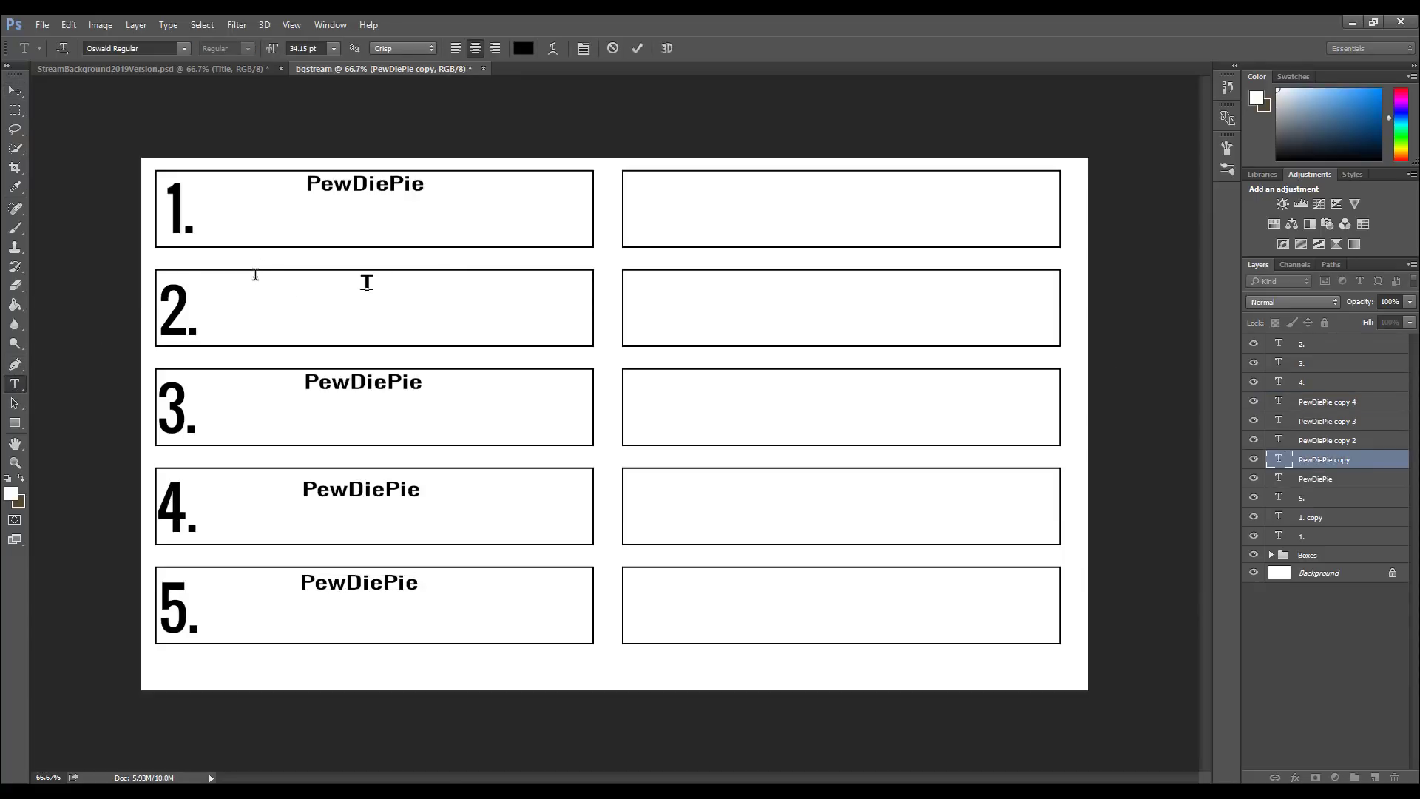
type("T-Series")
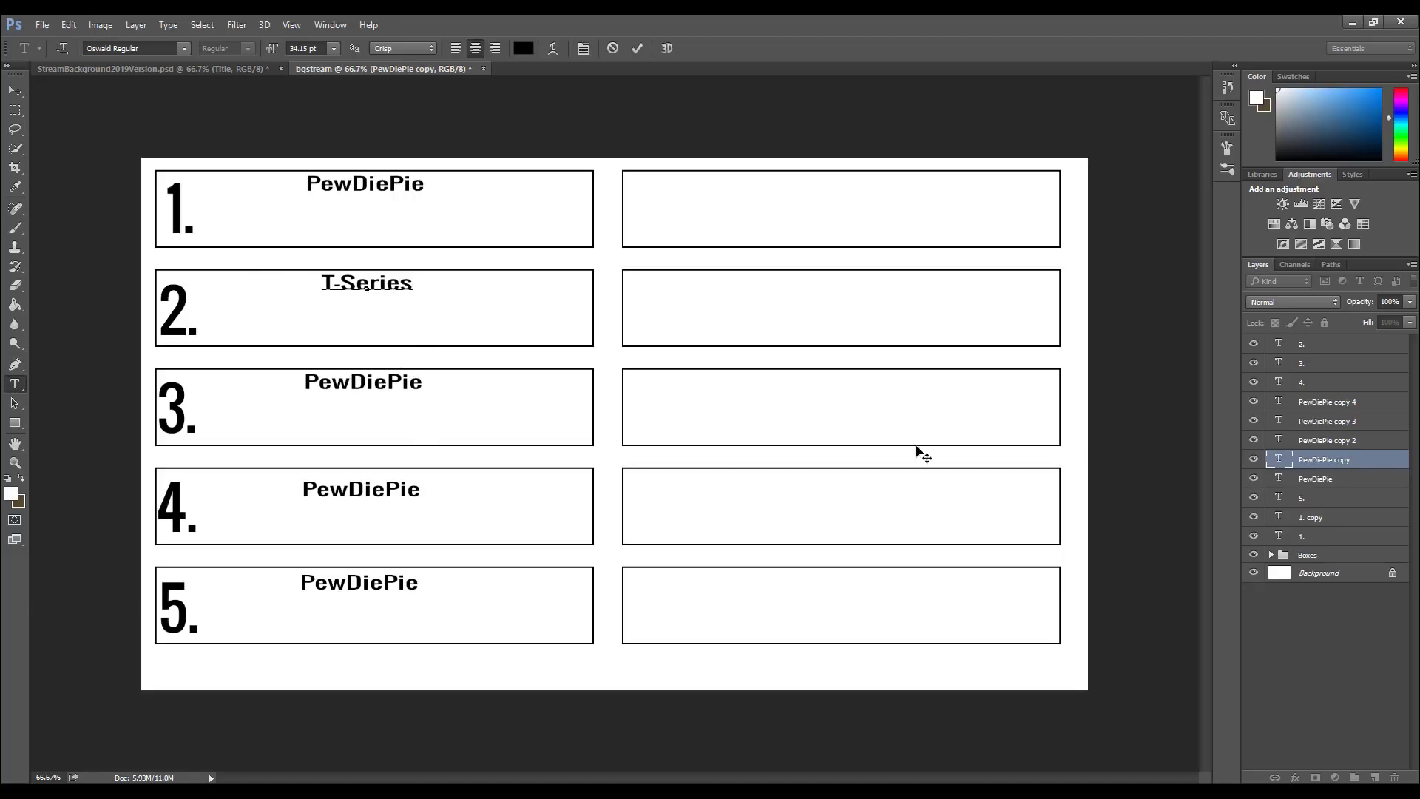
Step: Replace the channel name in the third box with "5-Minute Crafts"
left_click(1326, 442)
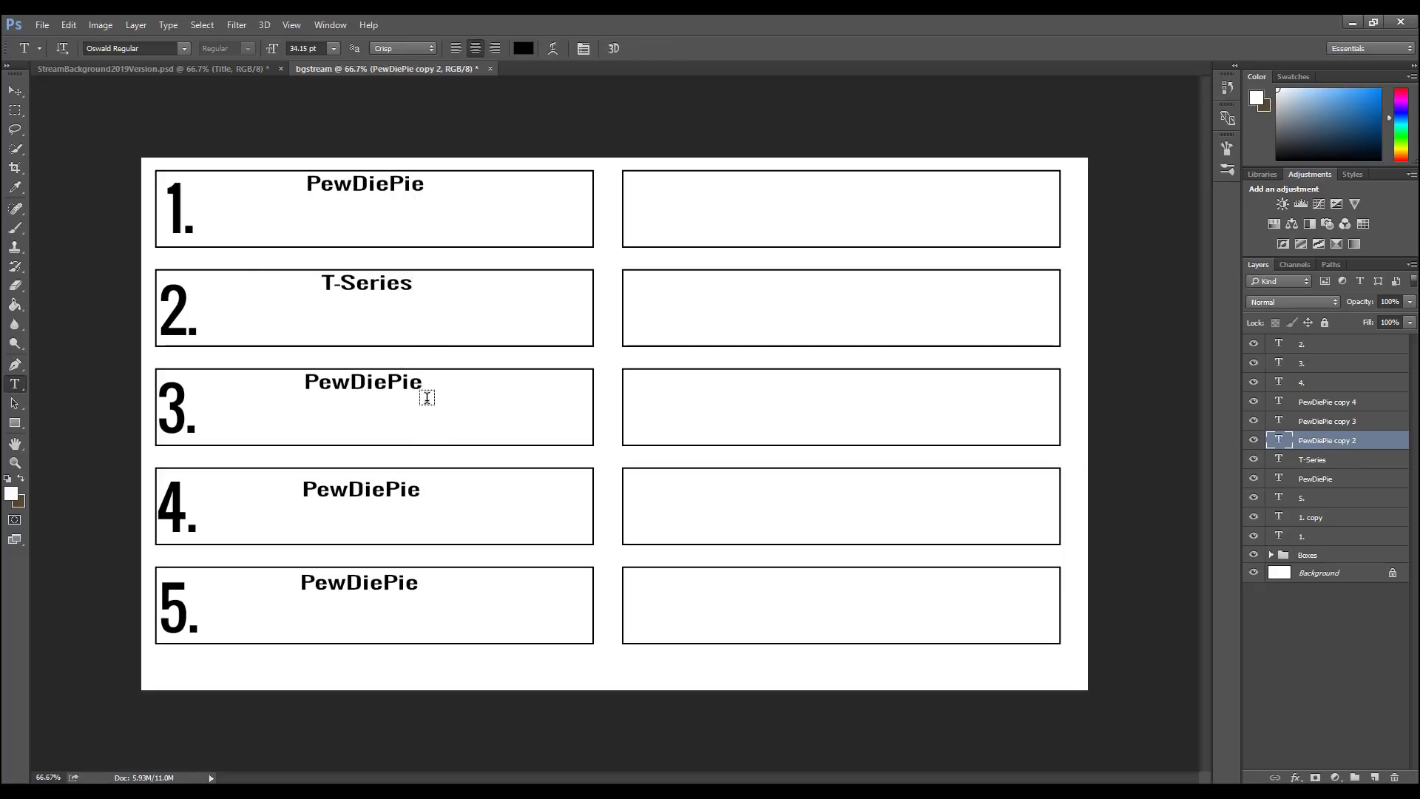
left_click_drag(422, 382, 264, 372)
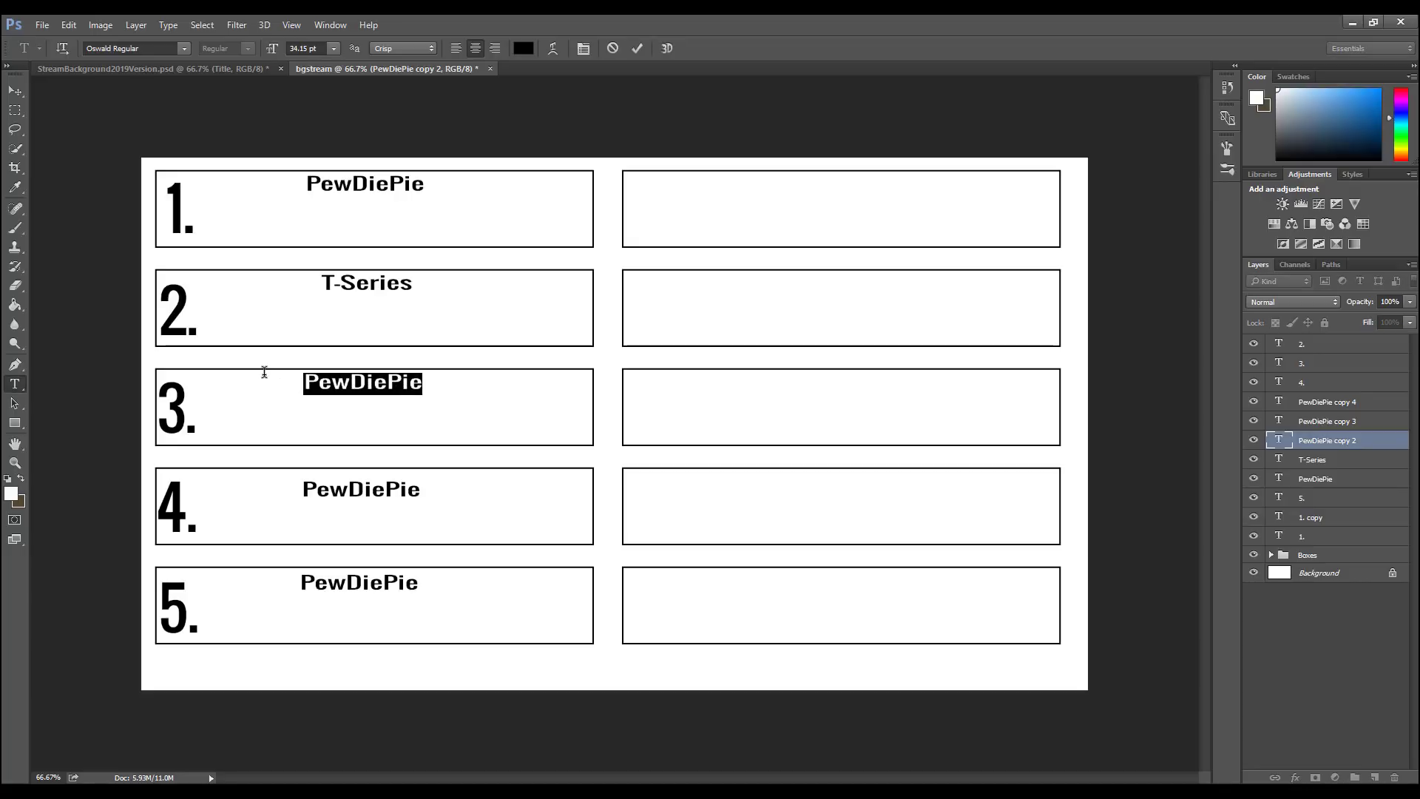
key("BackSpace")
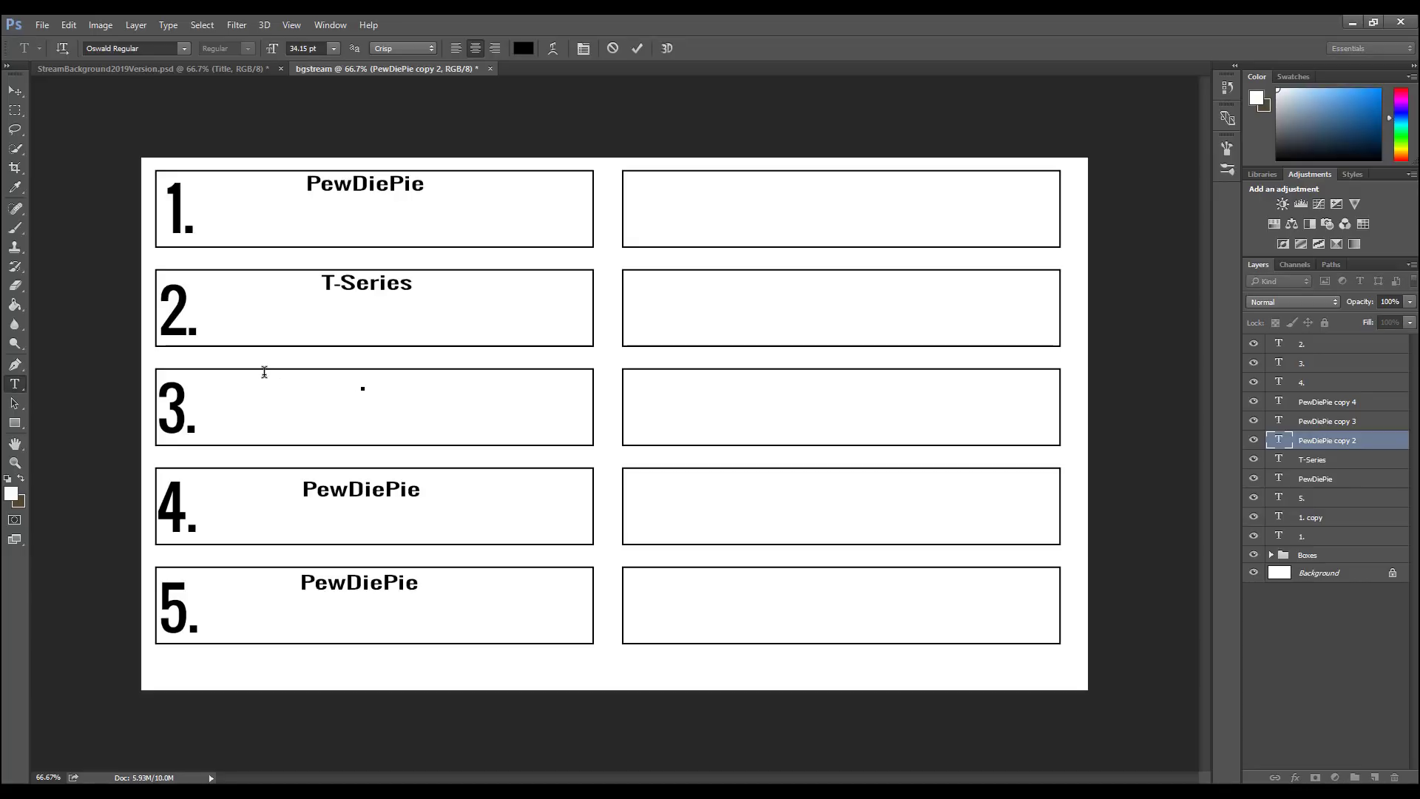
type("%-Minute Crafts")
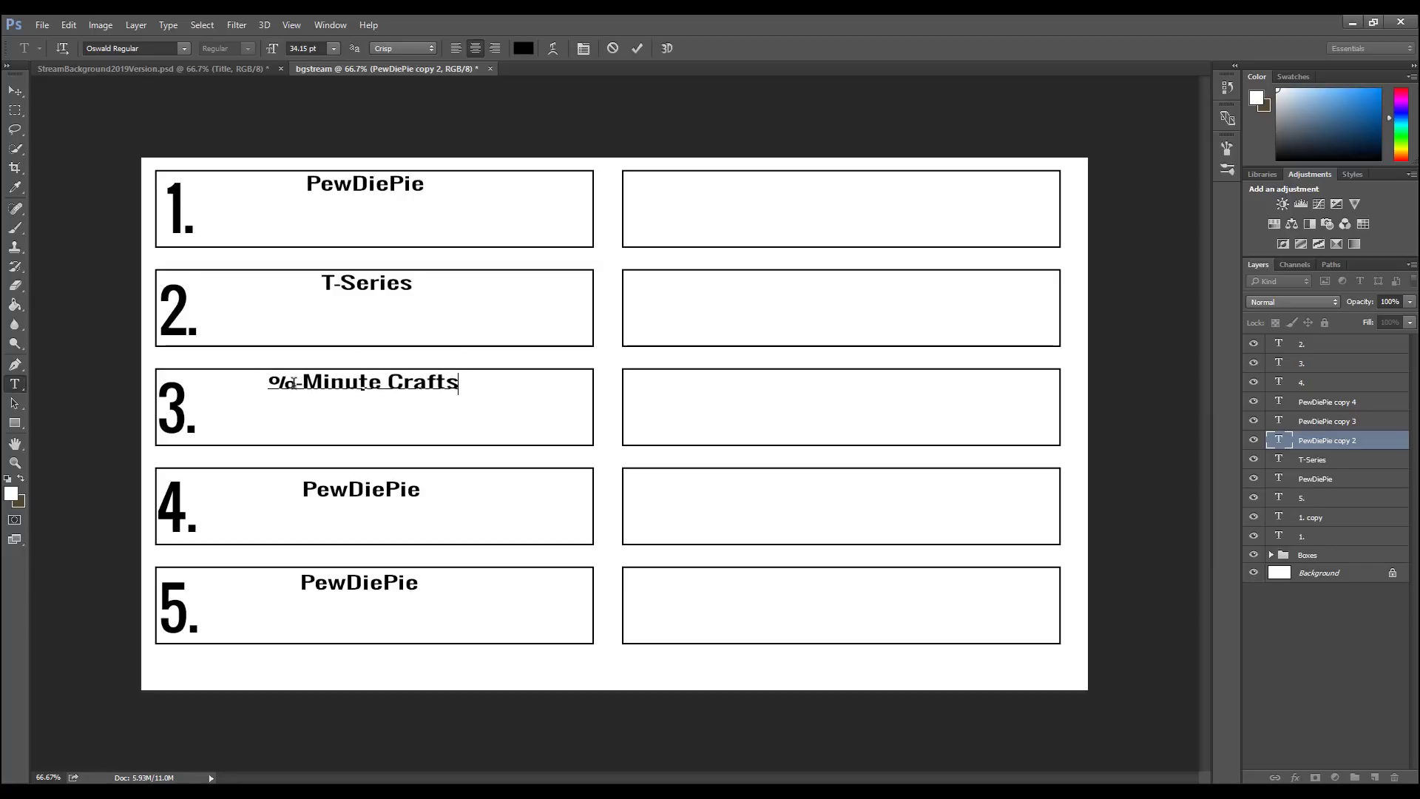
left_click(295, 384)
key("BackSpace")
type("5")
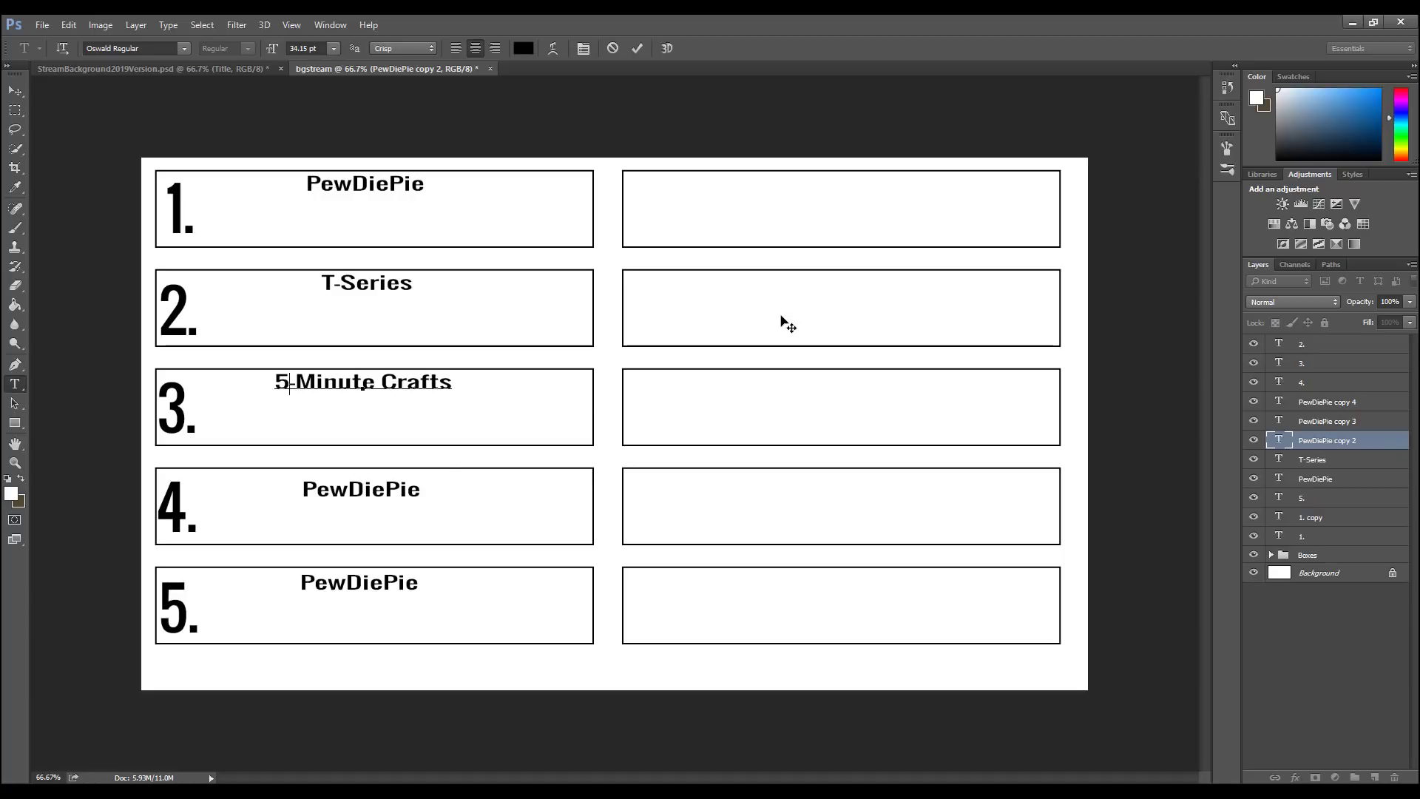
Step: Change the channel name in the fourth box to "Canal KondZilla"
left_click(1339, 423)
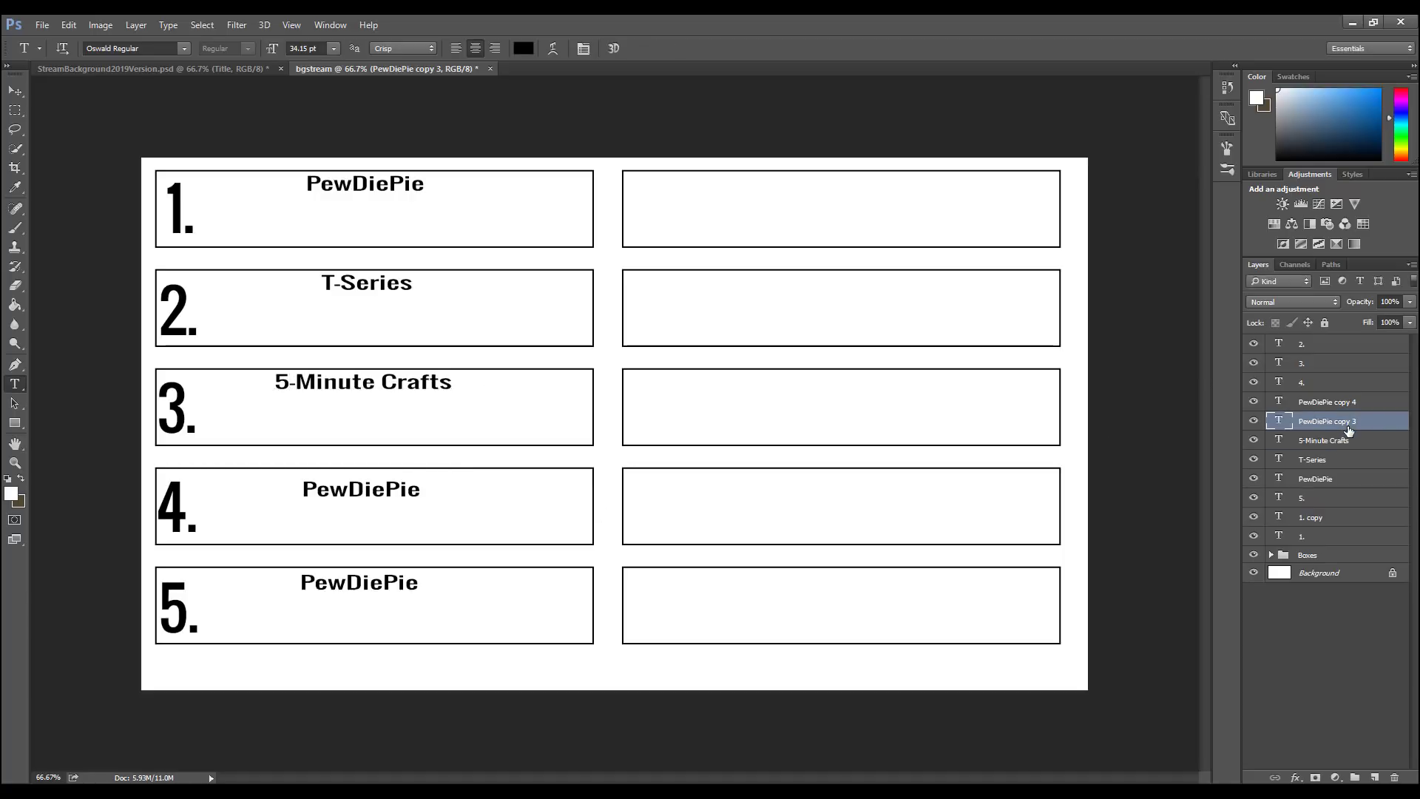
double_click(414, 489)
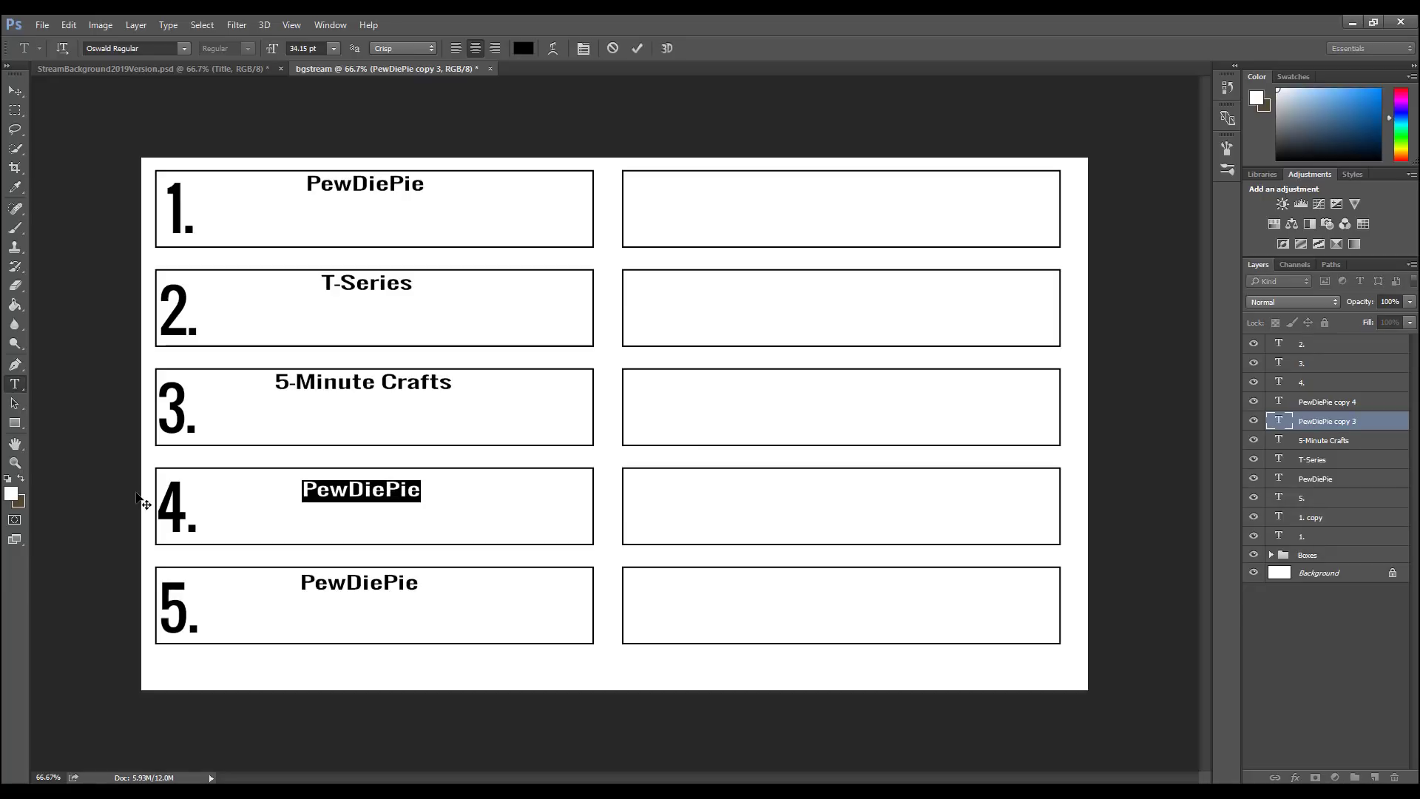
key("BackSpace")
type("Canal Zo")
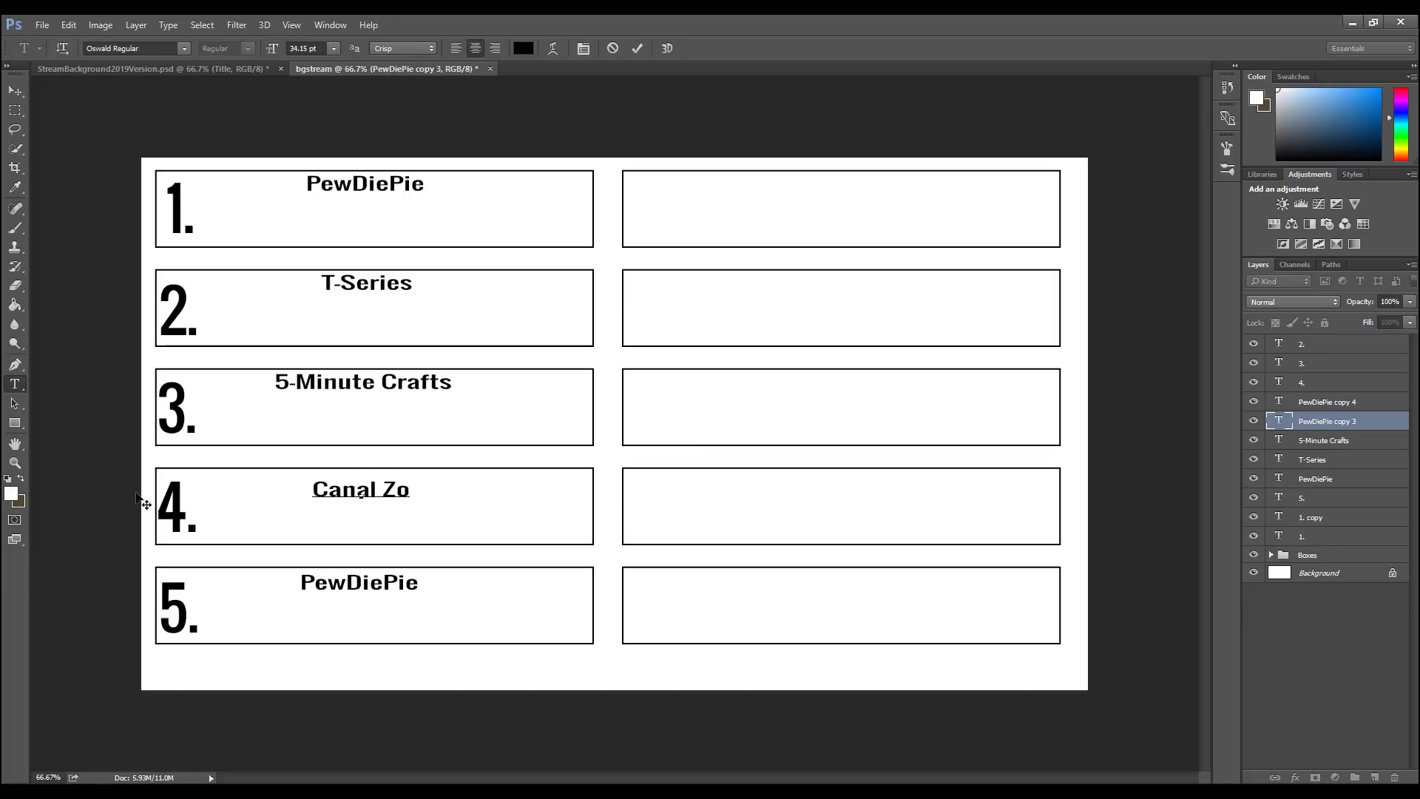
key("BackSpace")
type("on")
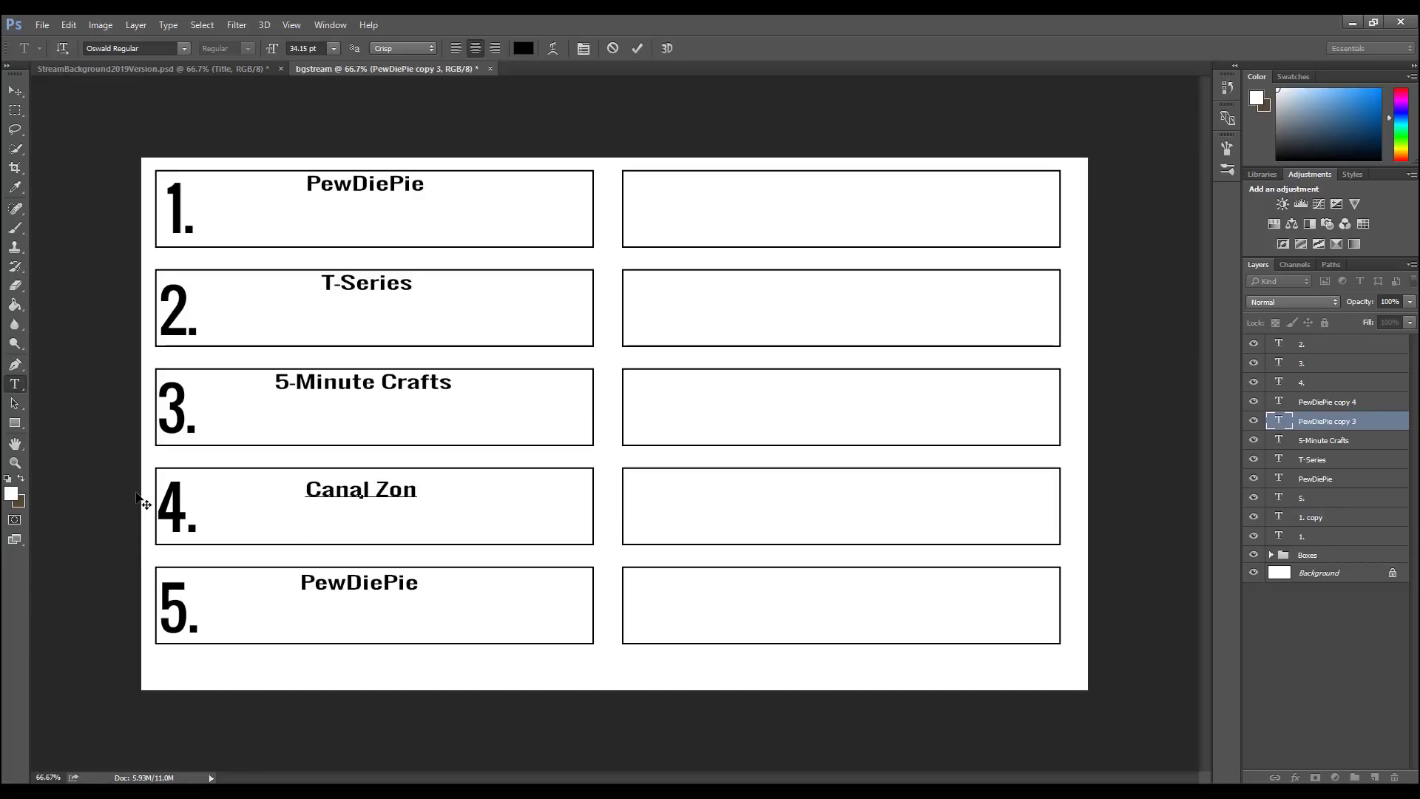
key("BackSpace")
key("BackSpace")
key("BackSpace")
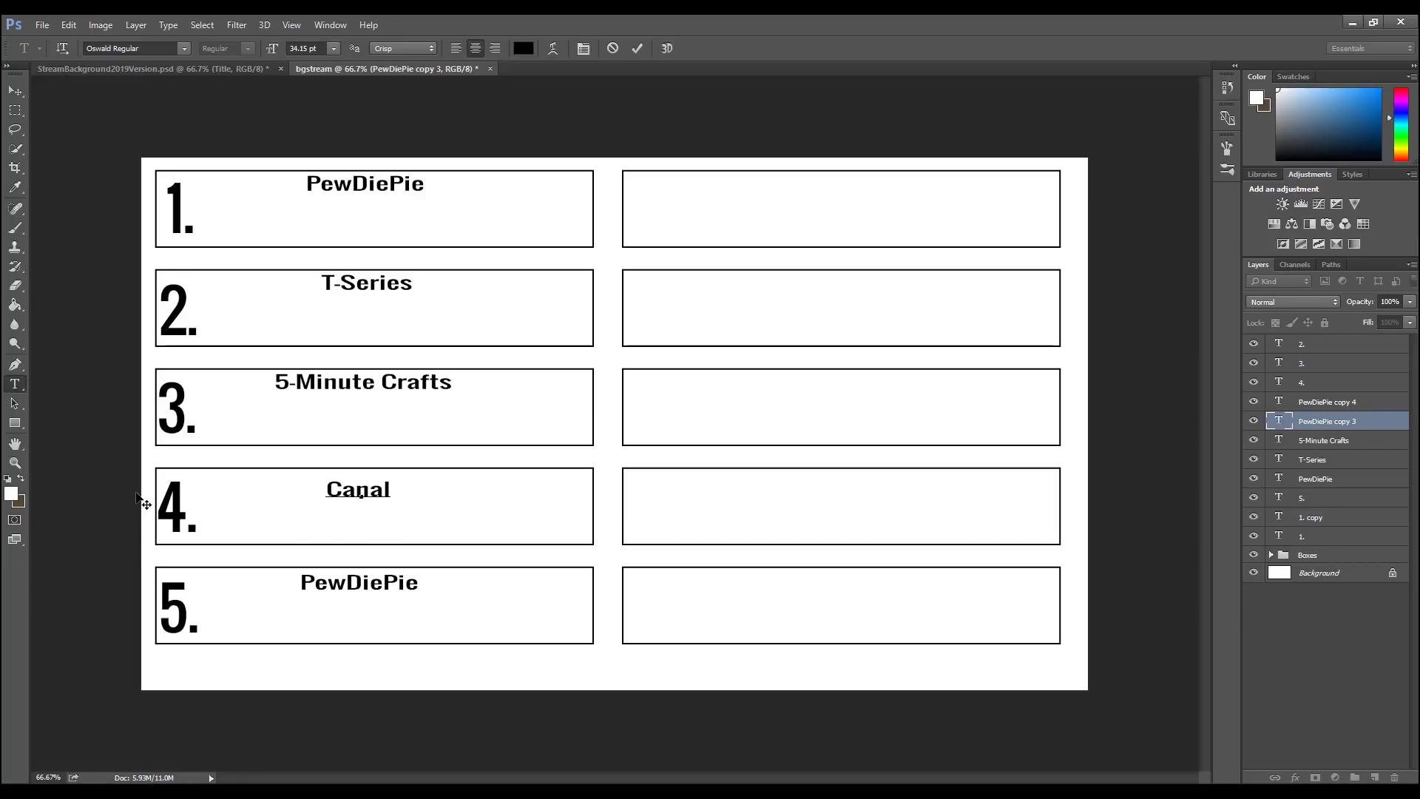
type("KondZilla")
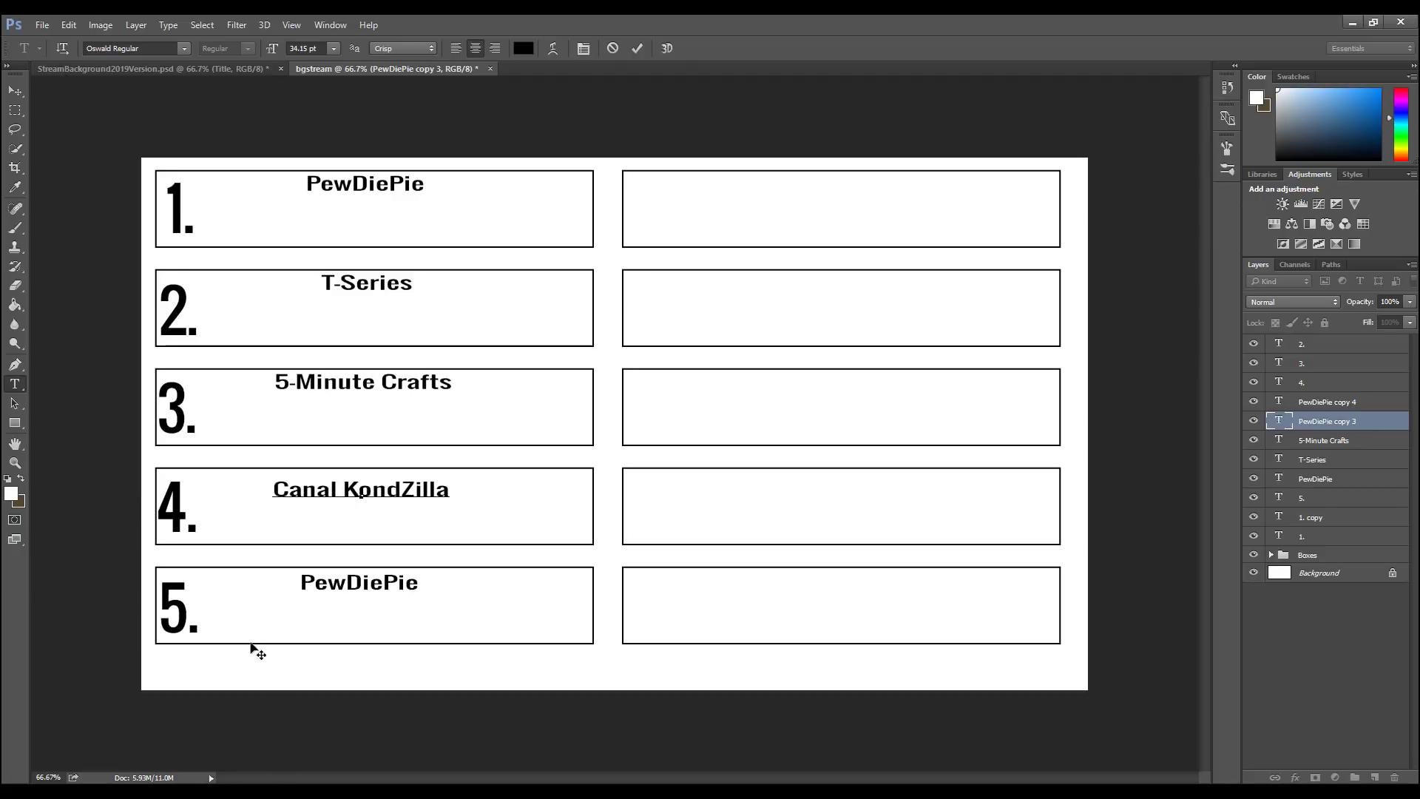
Step: Replace the channel name in the fifth box with "Justin Bieber" and switch to the Move tool
left_click(1358, 408)
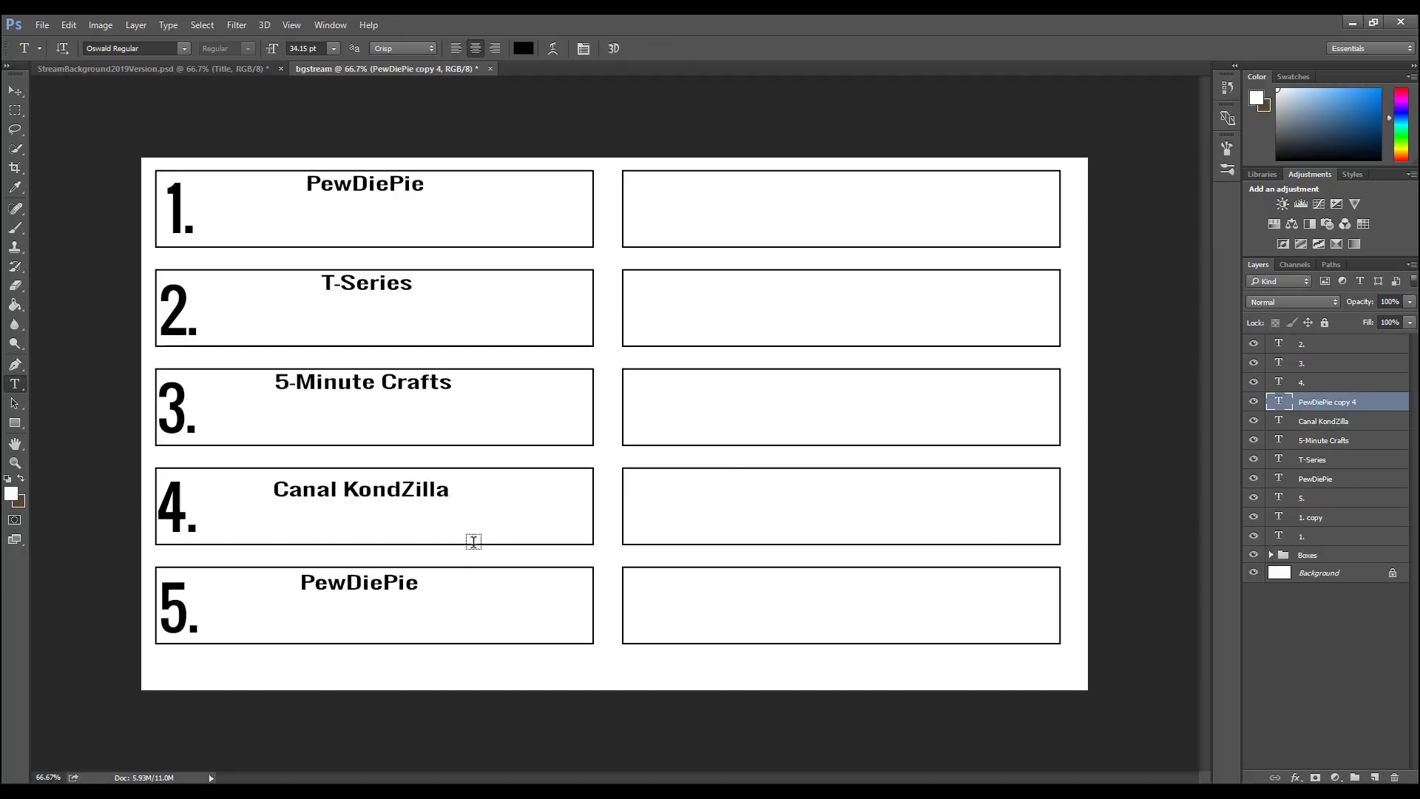
left_click_drag(417, 584, 131, 601)
key("BackSpace")
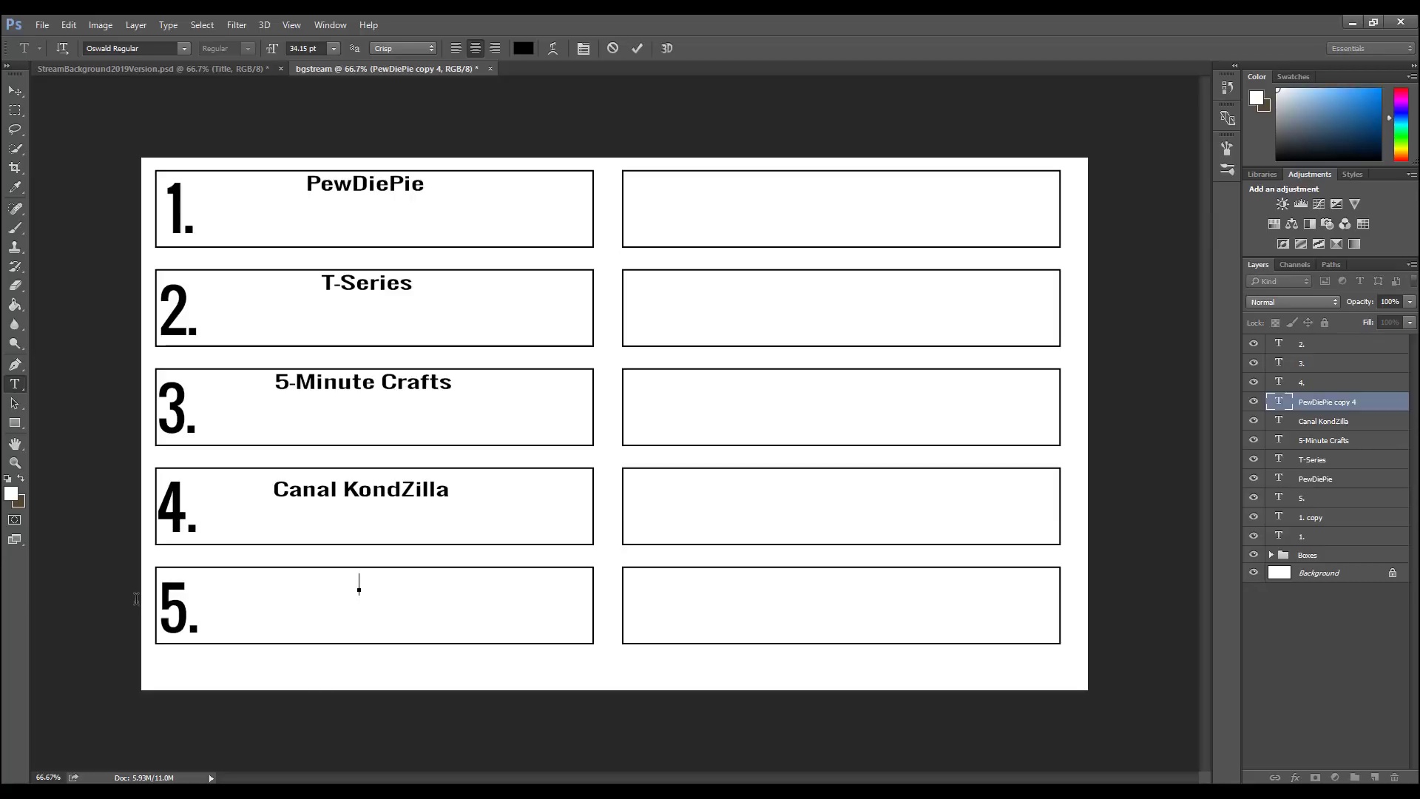
type("Justin Bieber")
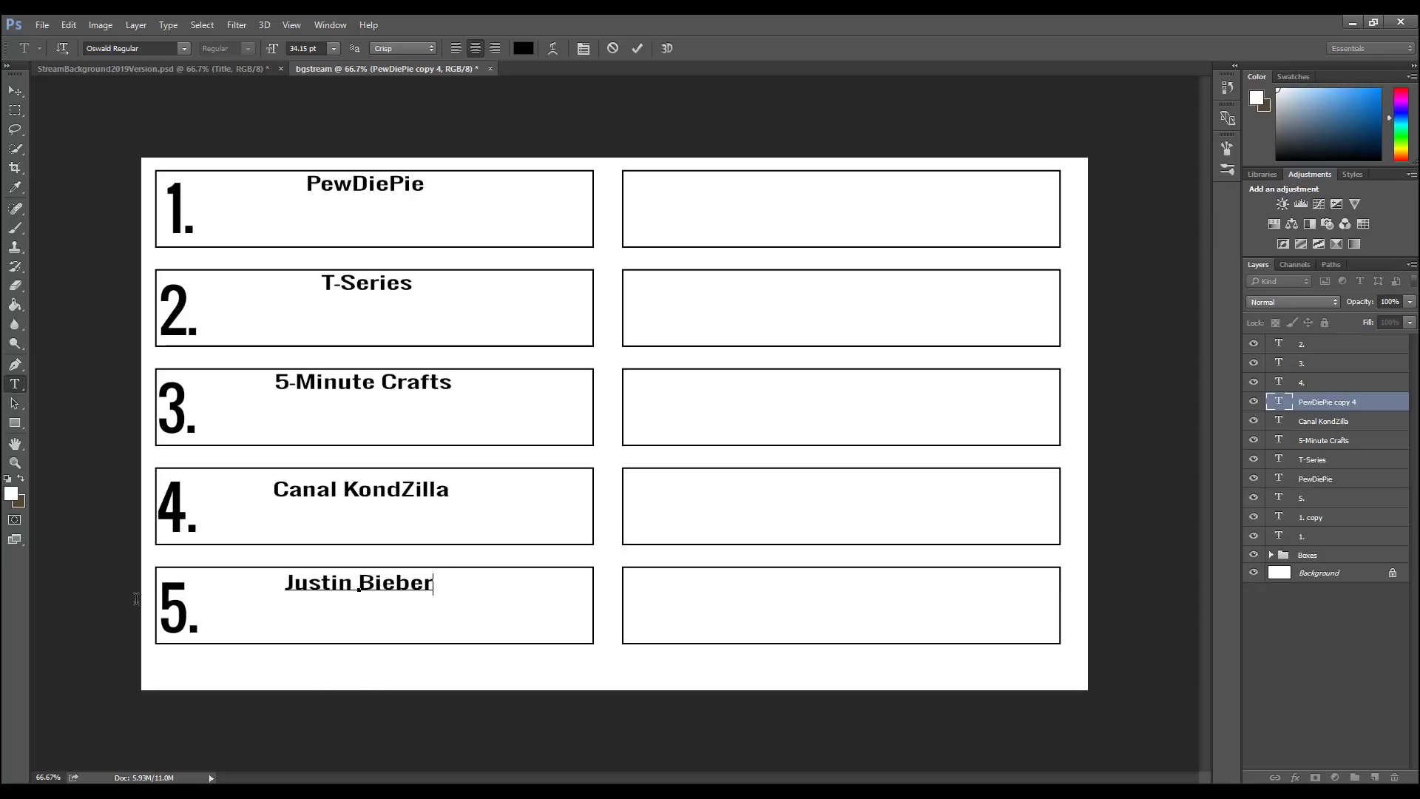
left_click(15, 91)
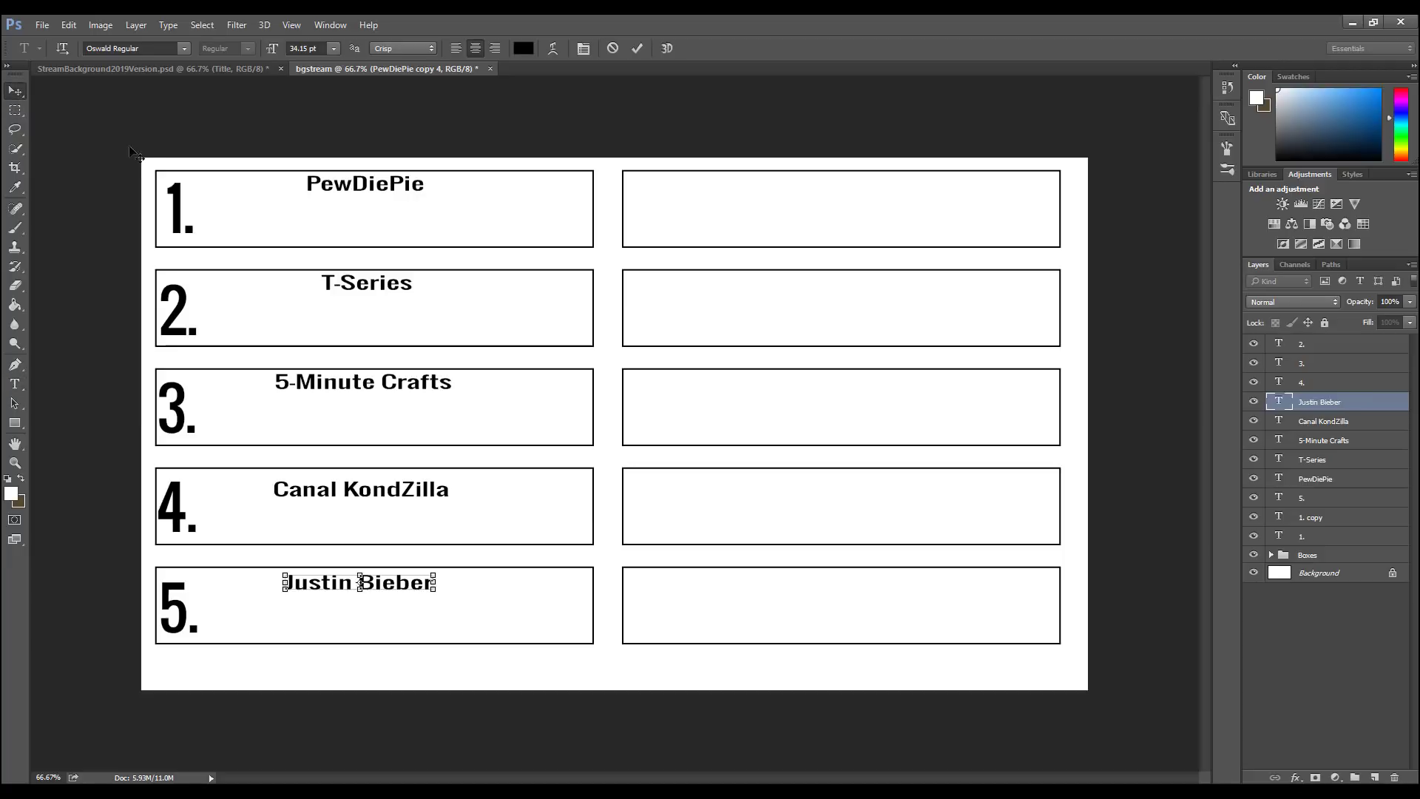
left_click(1328, 461)
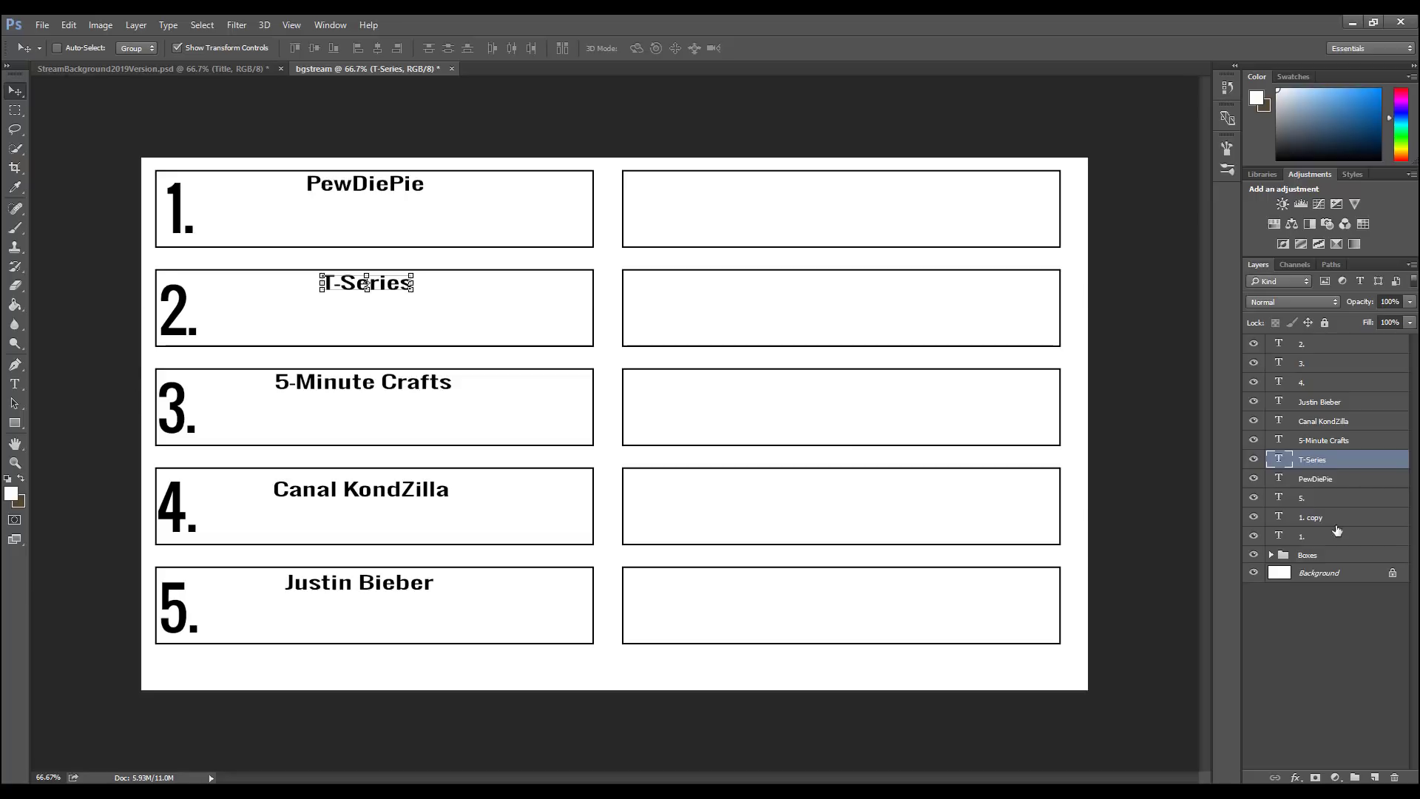
left_click(1331, 404)
left_click(1326, 422)
left_click(1324, 442)
left_click(1322, 460)
left_click(1322, 478)
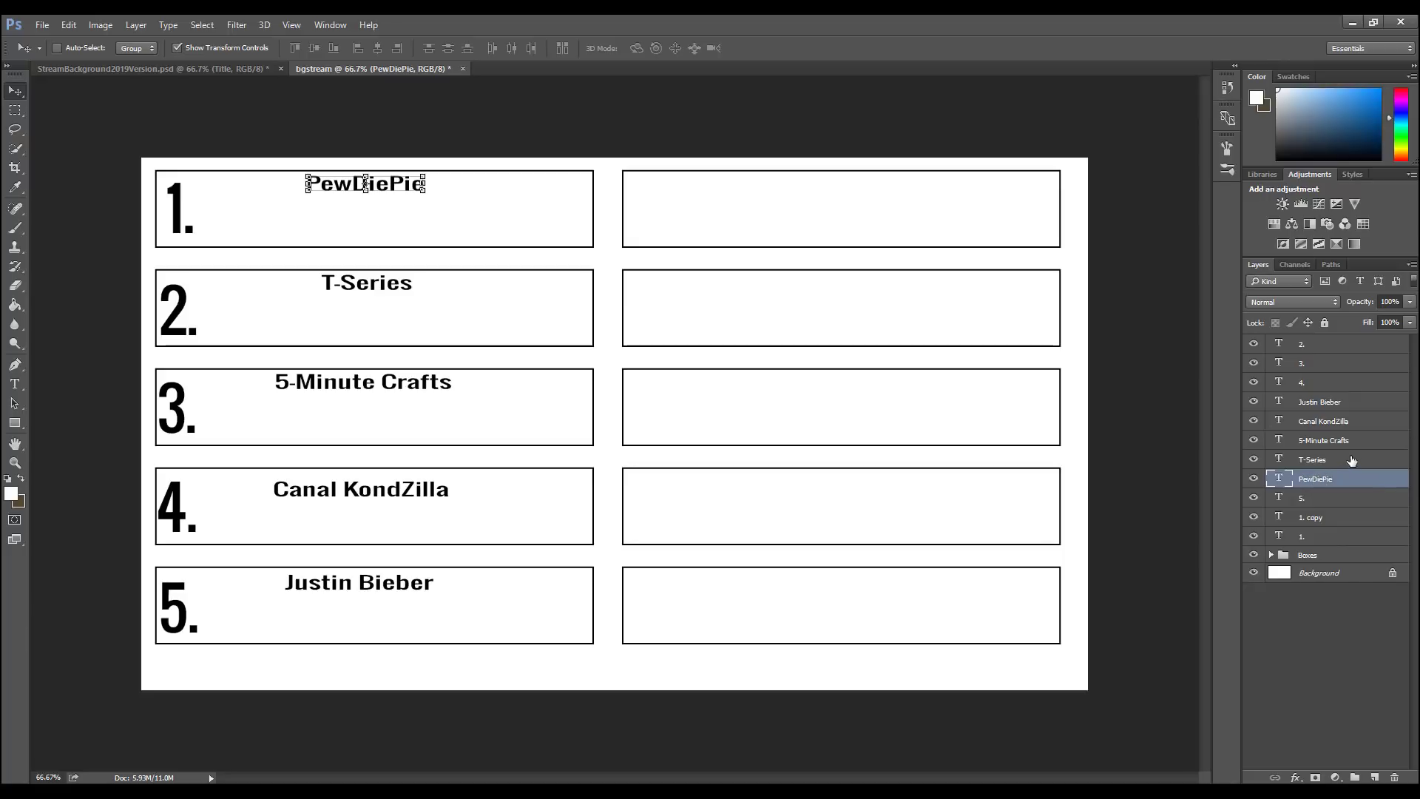
left_click(1326, 564)
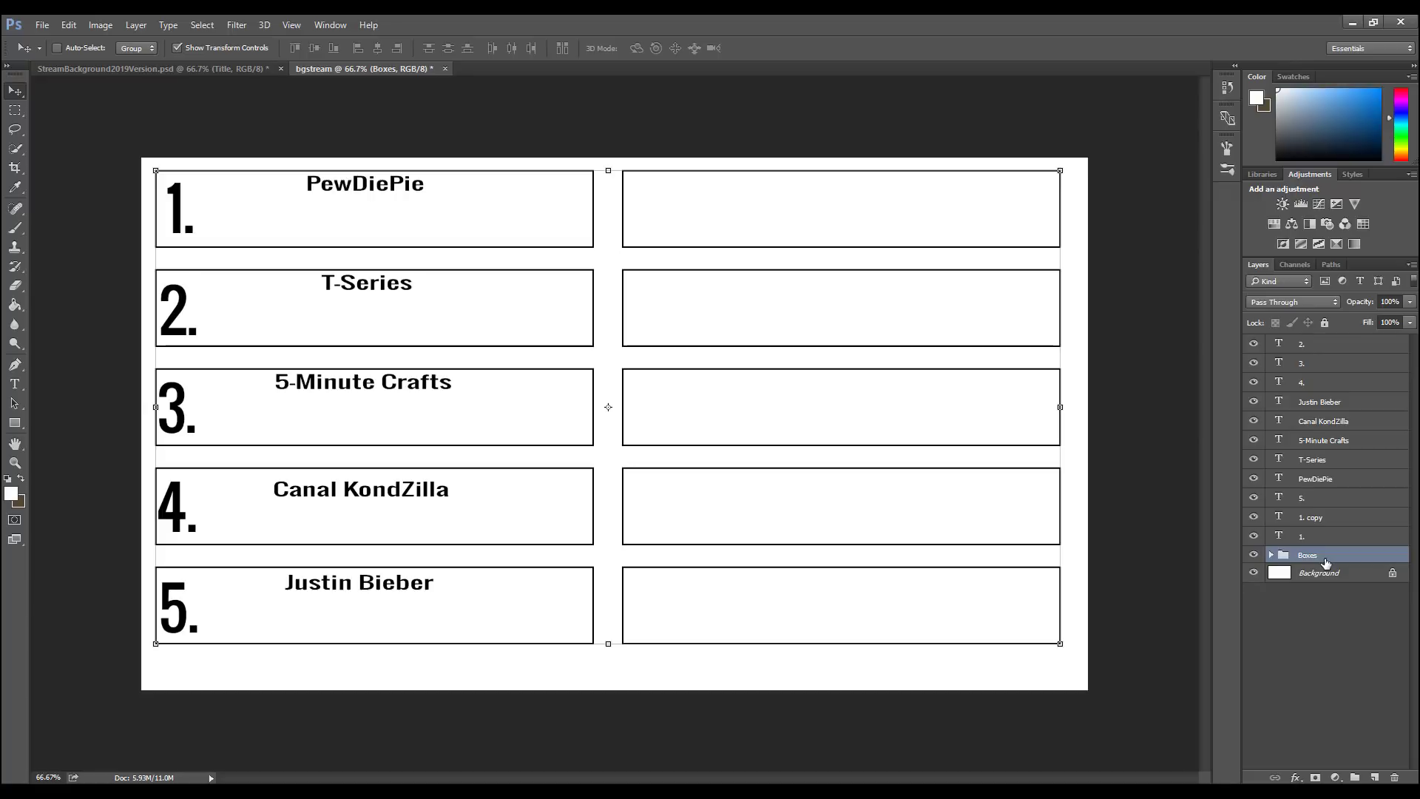
left_click(1328, 347)
left_click(1325, 401)
left_click(1321, 499)
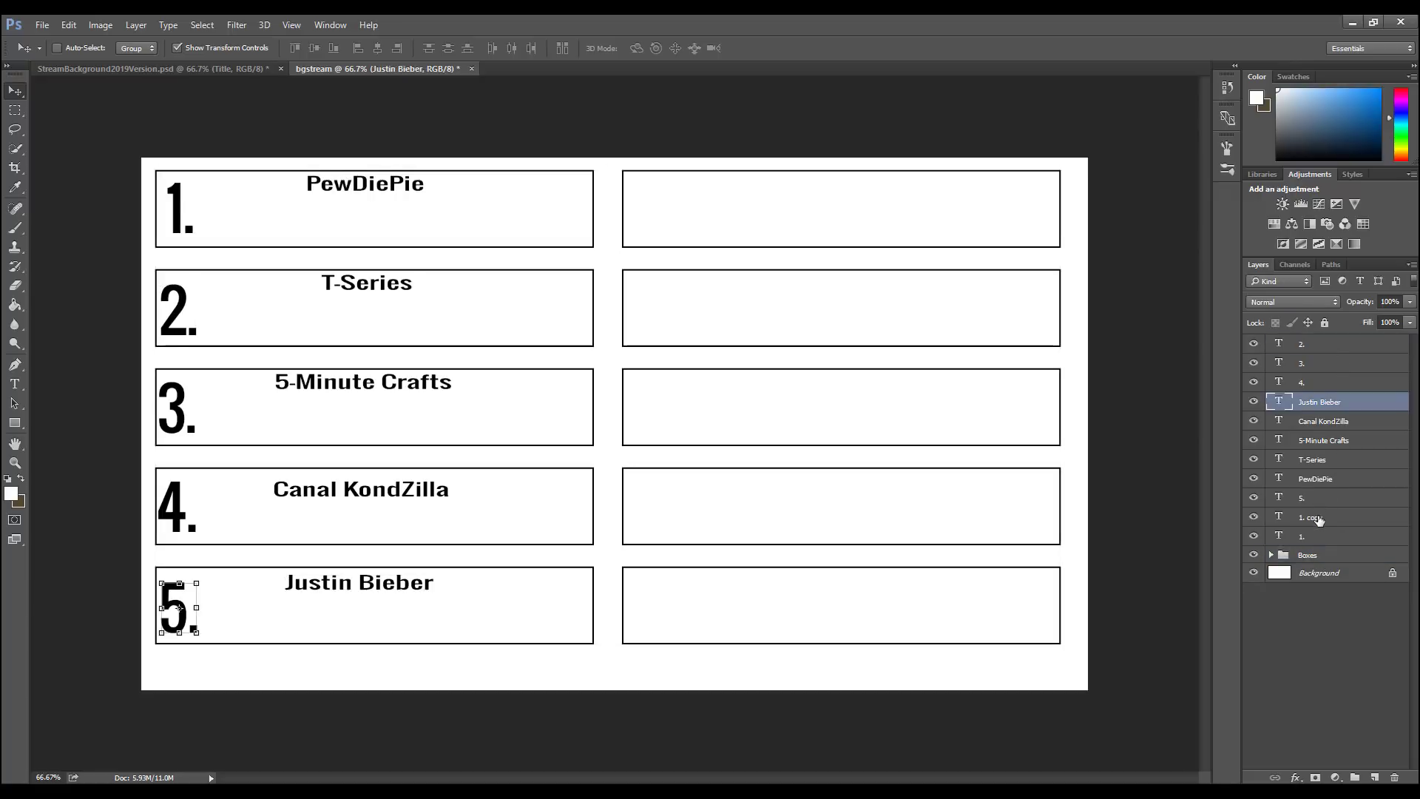
left_click(1321, 535)
left_click(1346, 367)
left_click(1303, 444)
left_click(1317, 503)
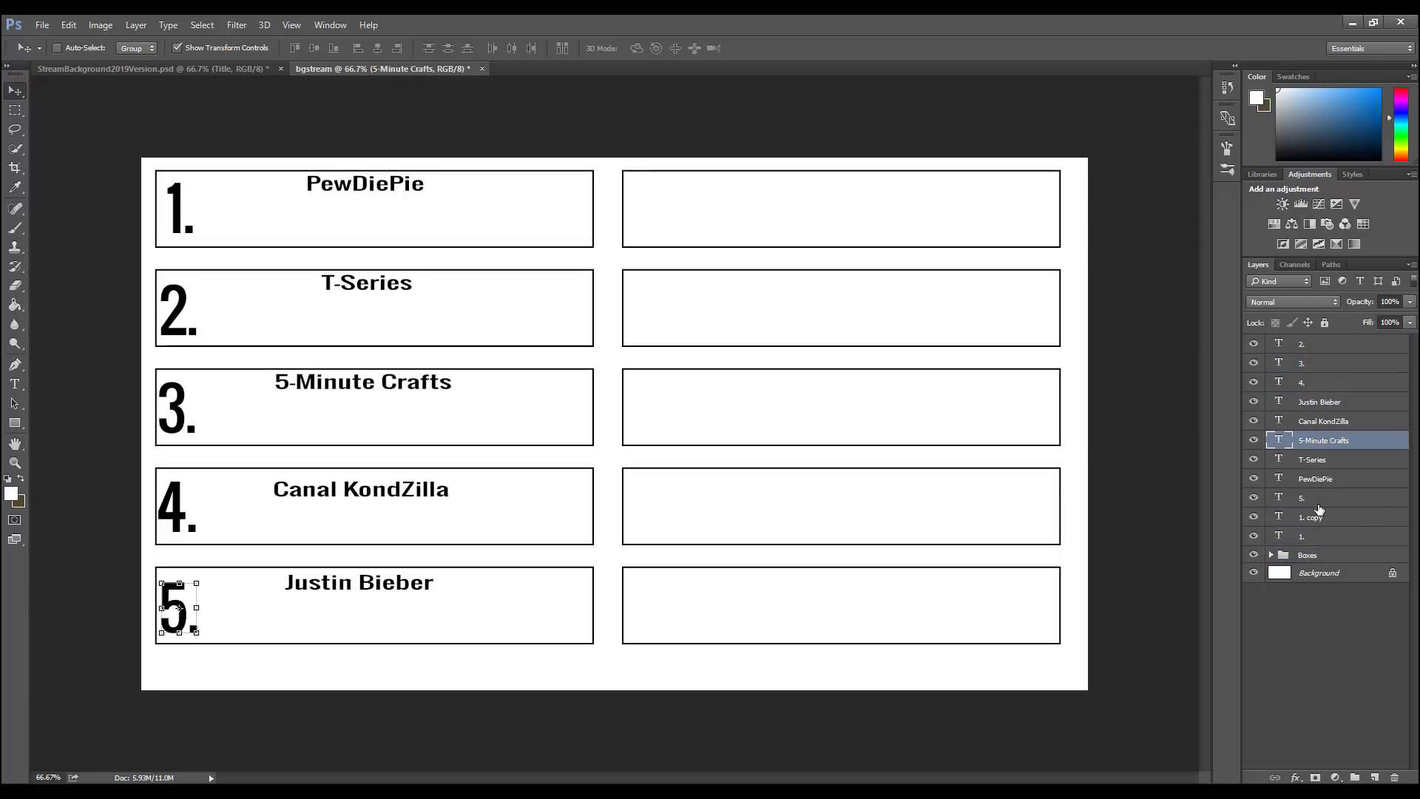
left_click(1347, 421)
left_click(1337, 366)
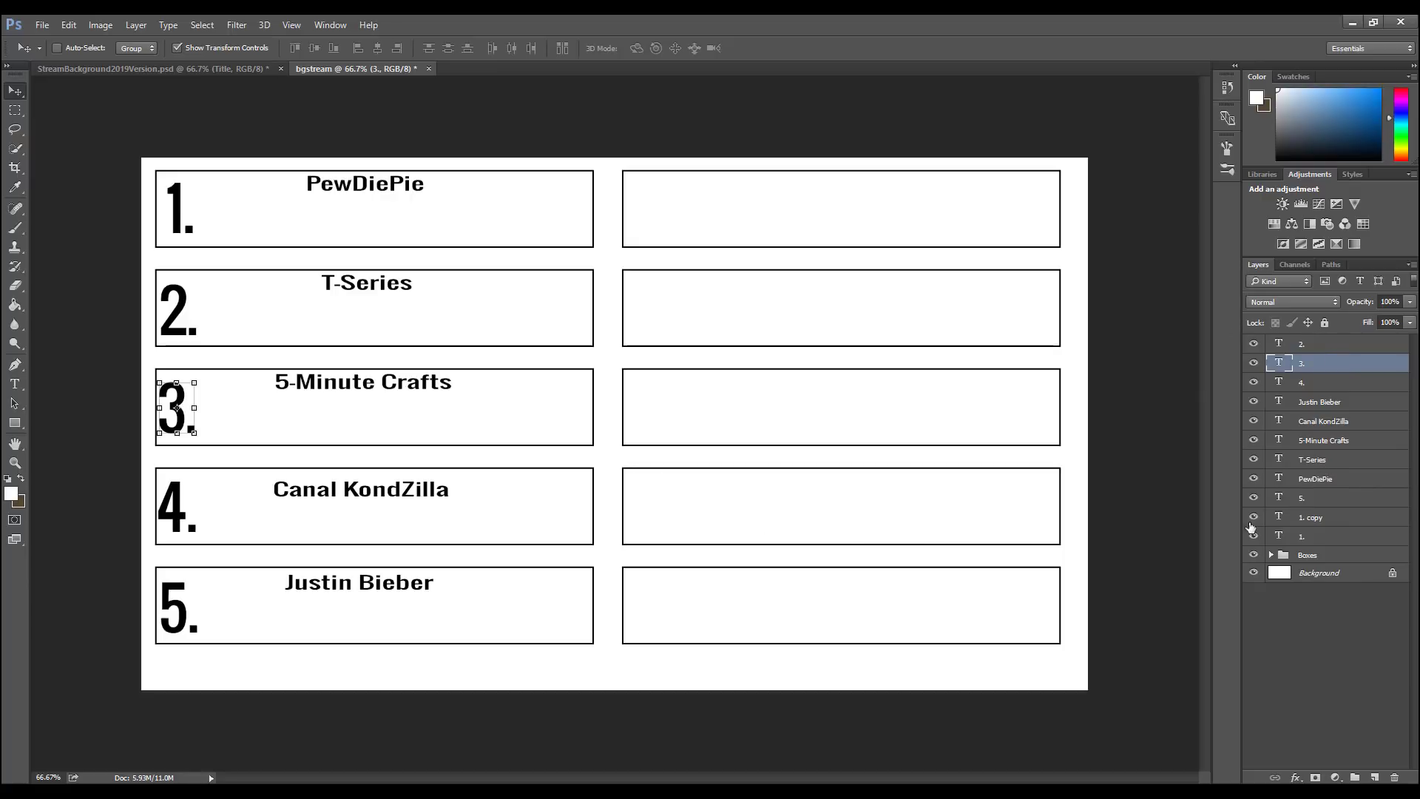
left_click(1308, 480)
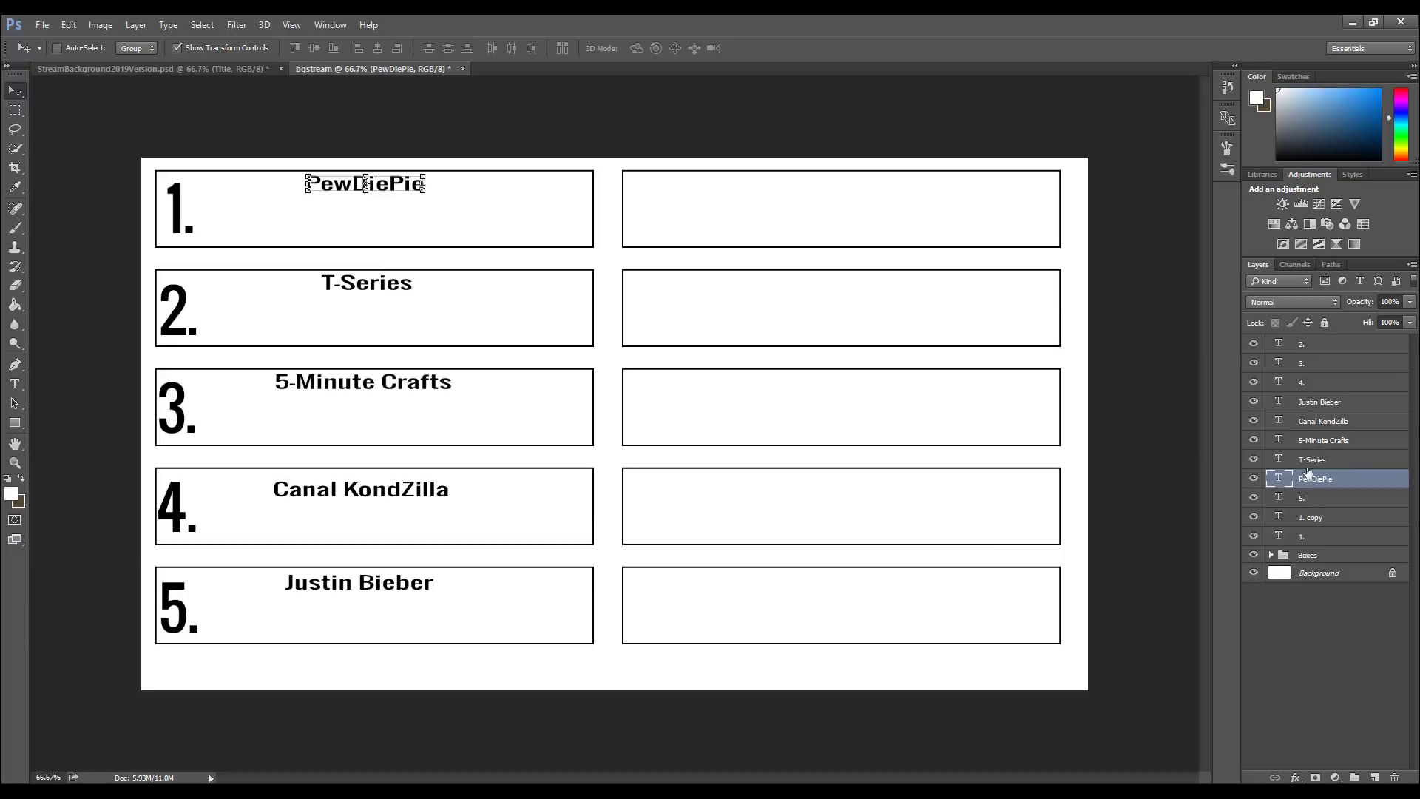
left_click(1308, 500)
left_click(1312, 539)
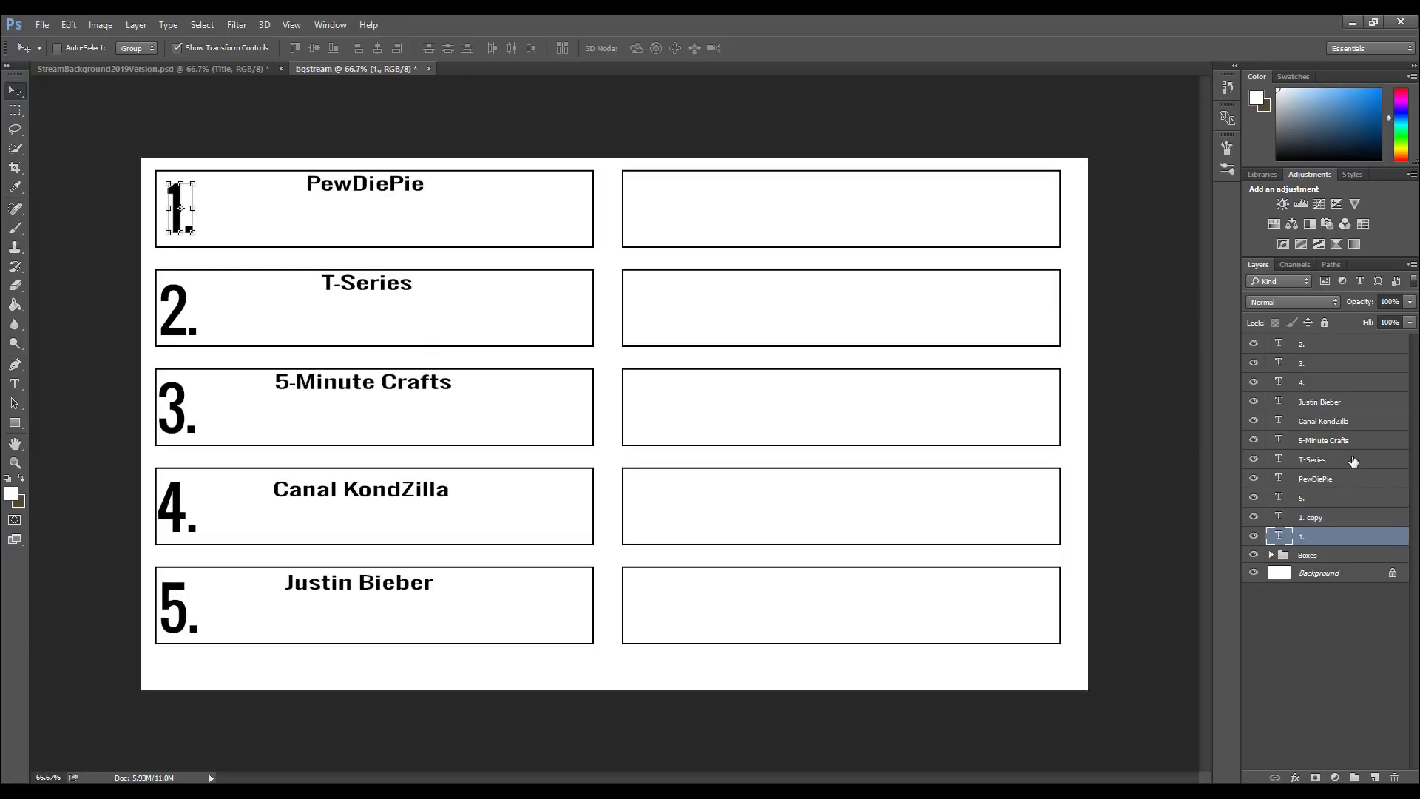
left_click(1334, 403, "shift")
left_click(1331, 423)
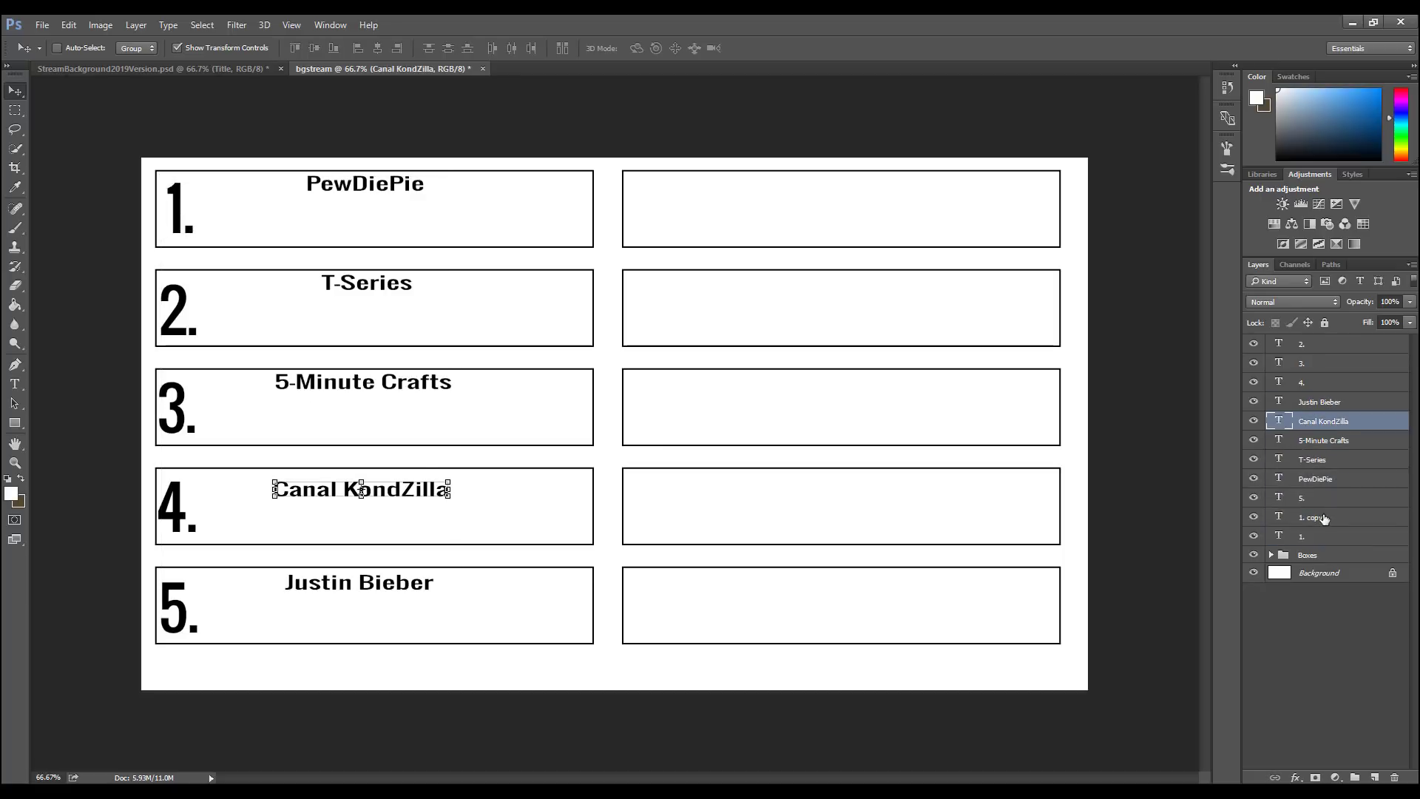
left_click(1309, 556)
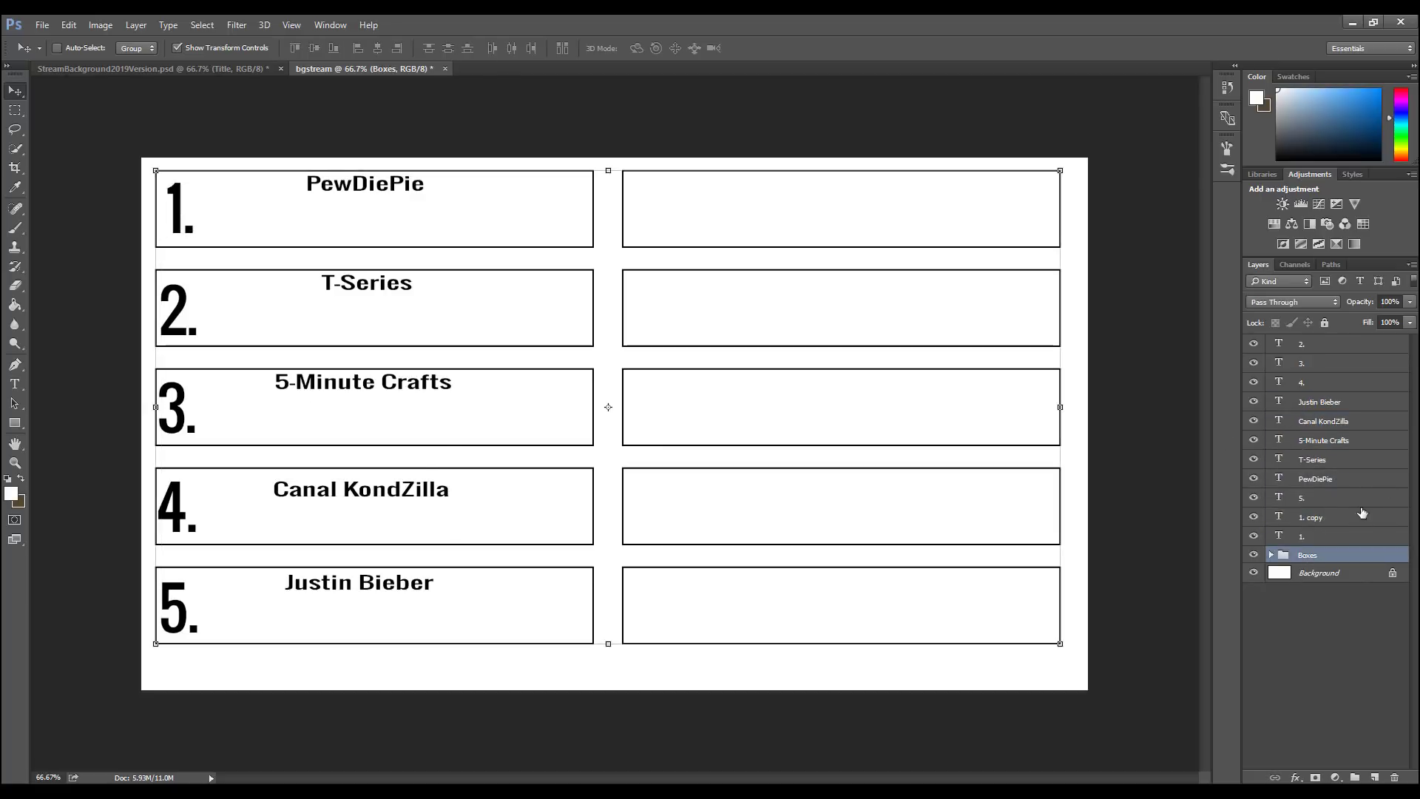
Step: Group the five channel name text layers and name the group "Channel names"
left_click(1334, 482)
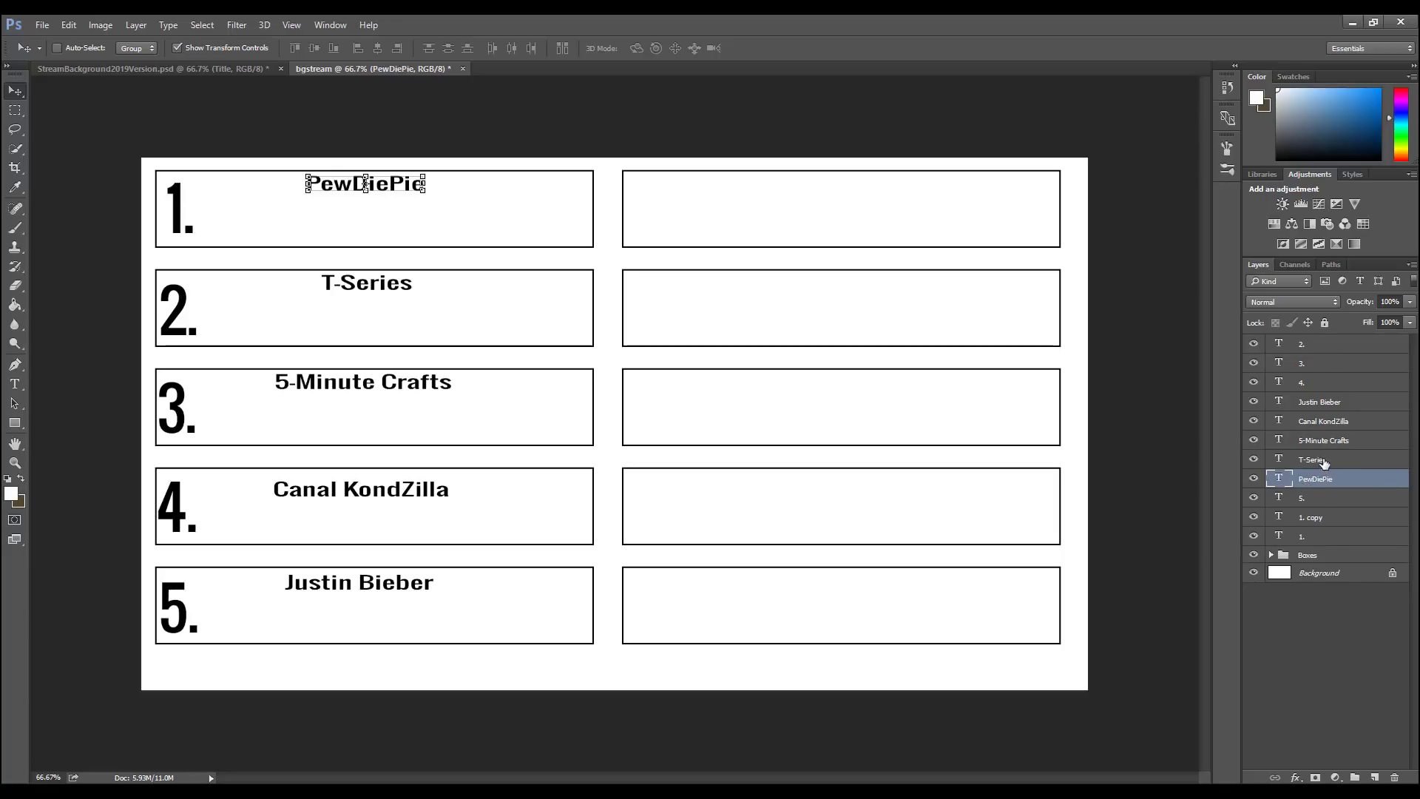
left_click(1321, 460, "shift")
left_click(1328, 441, "shift")
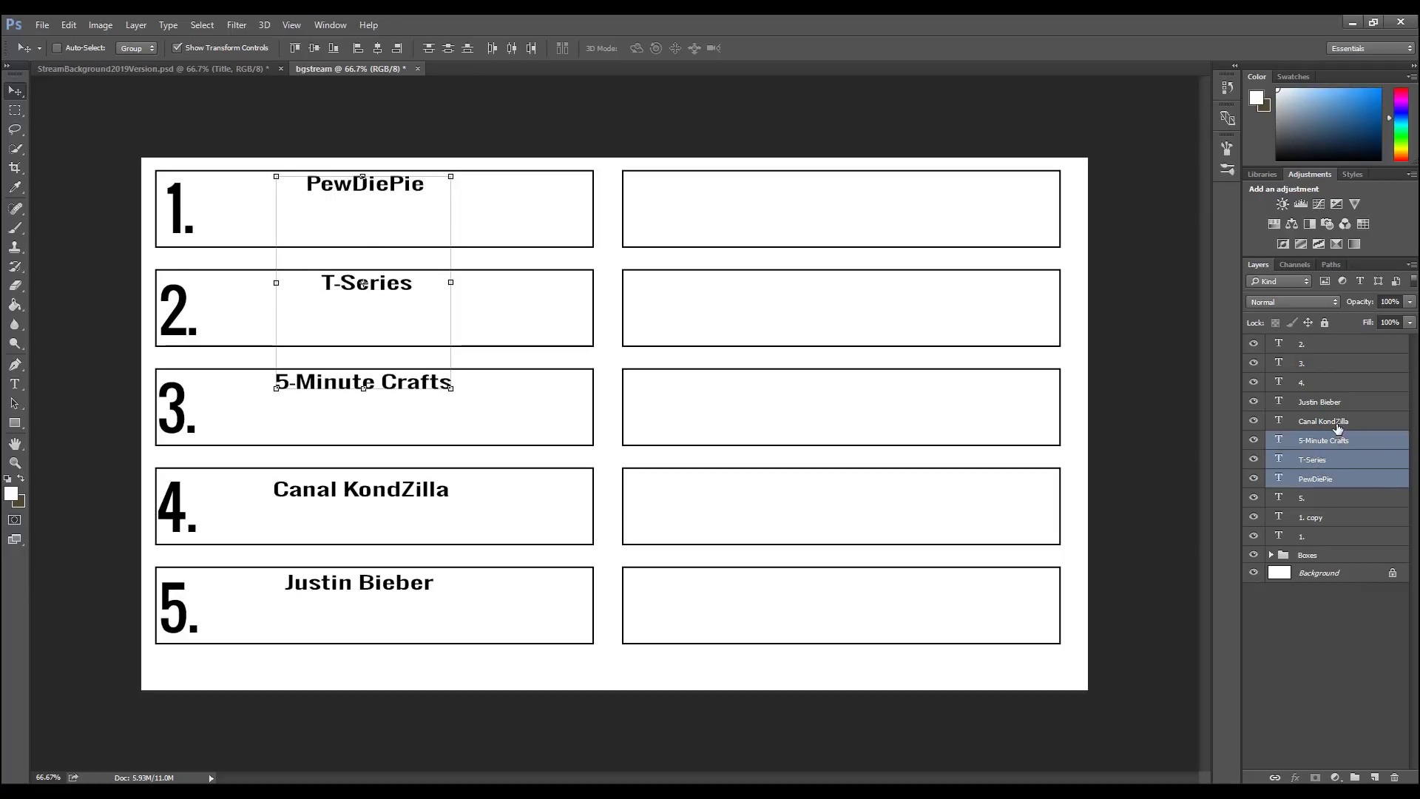
left_click(1334, 422, "shift")
left_click(1334, 401, "shift")
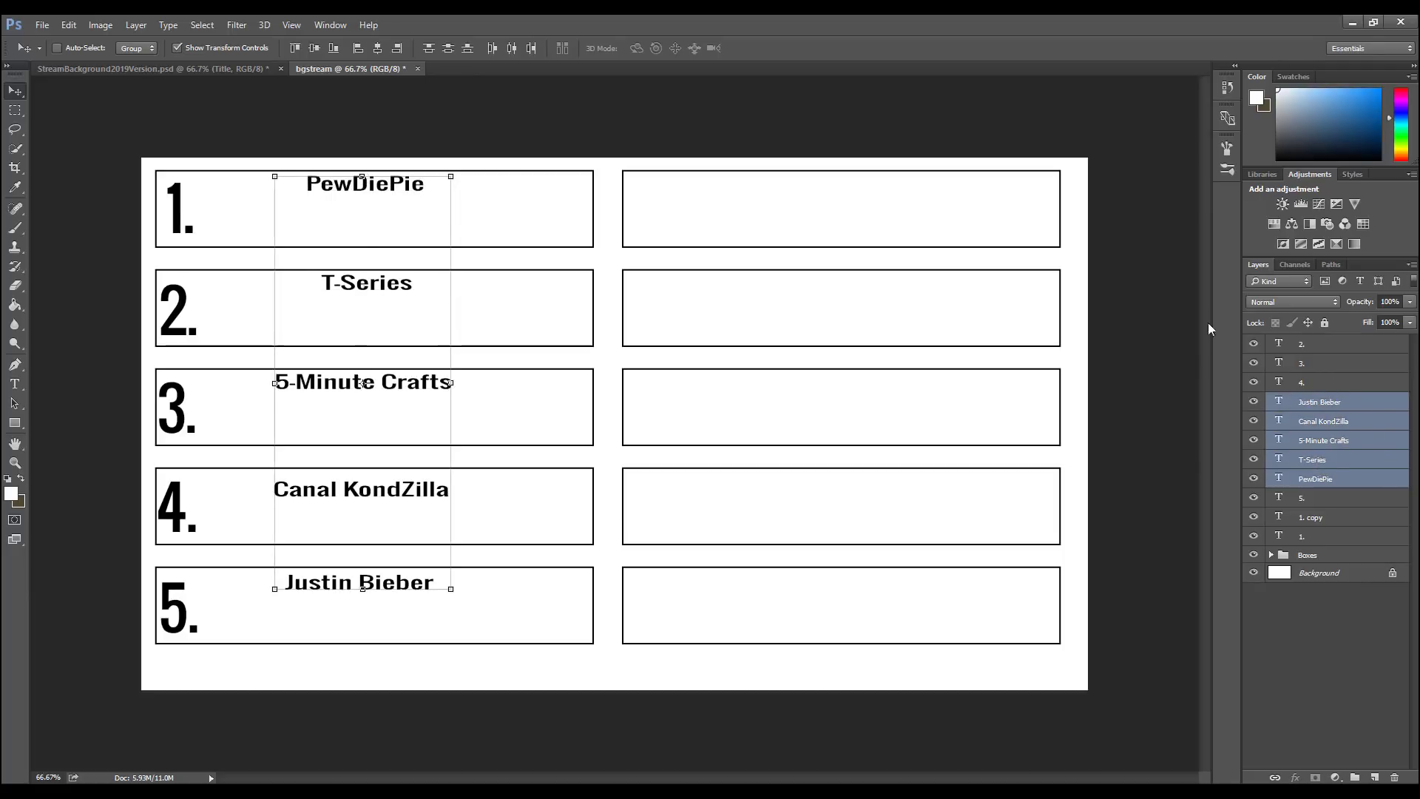
left_click(1354, 778)
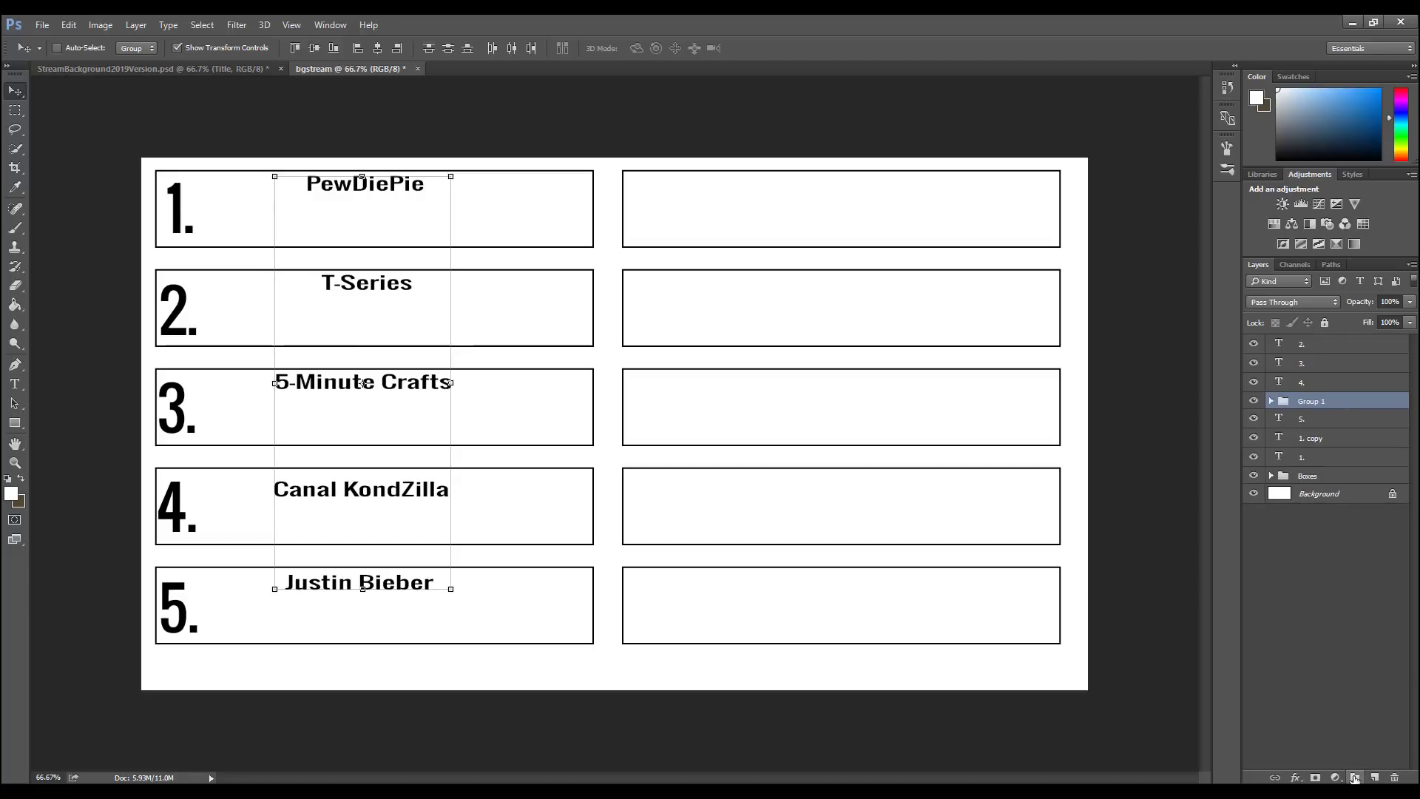
double_click(1312, 402)
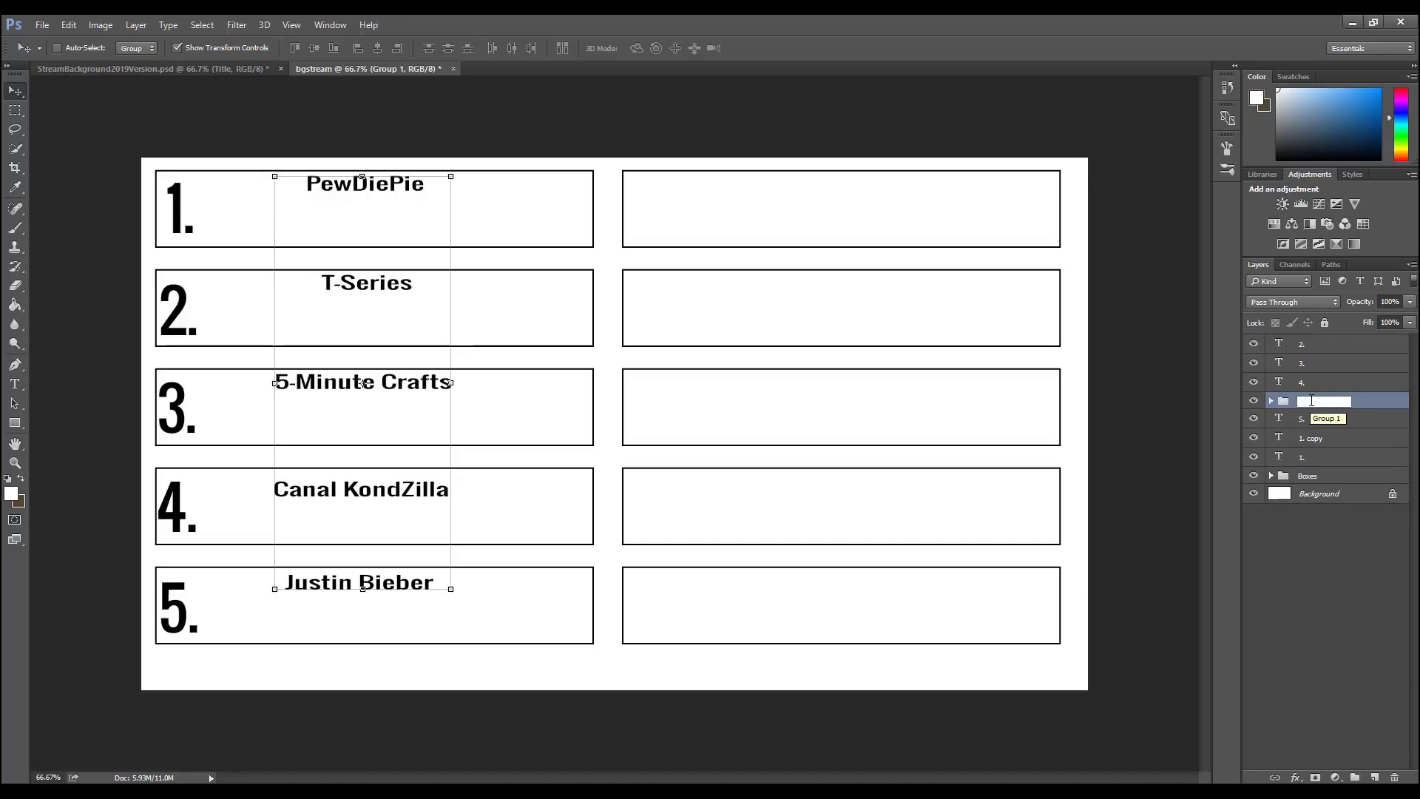
type("Channel names")
left_click(1365, 367)
left_click(1321, 458)
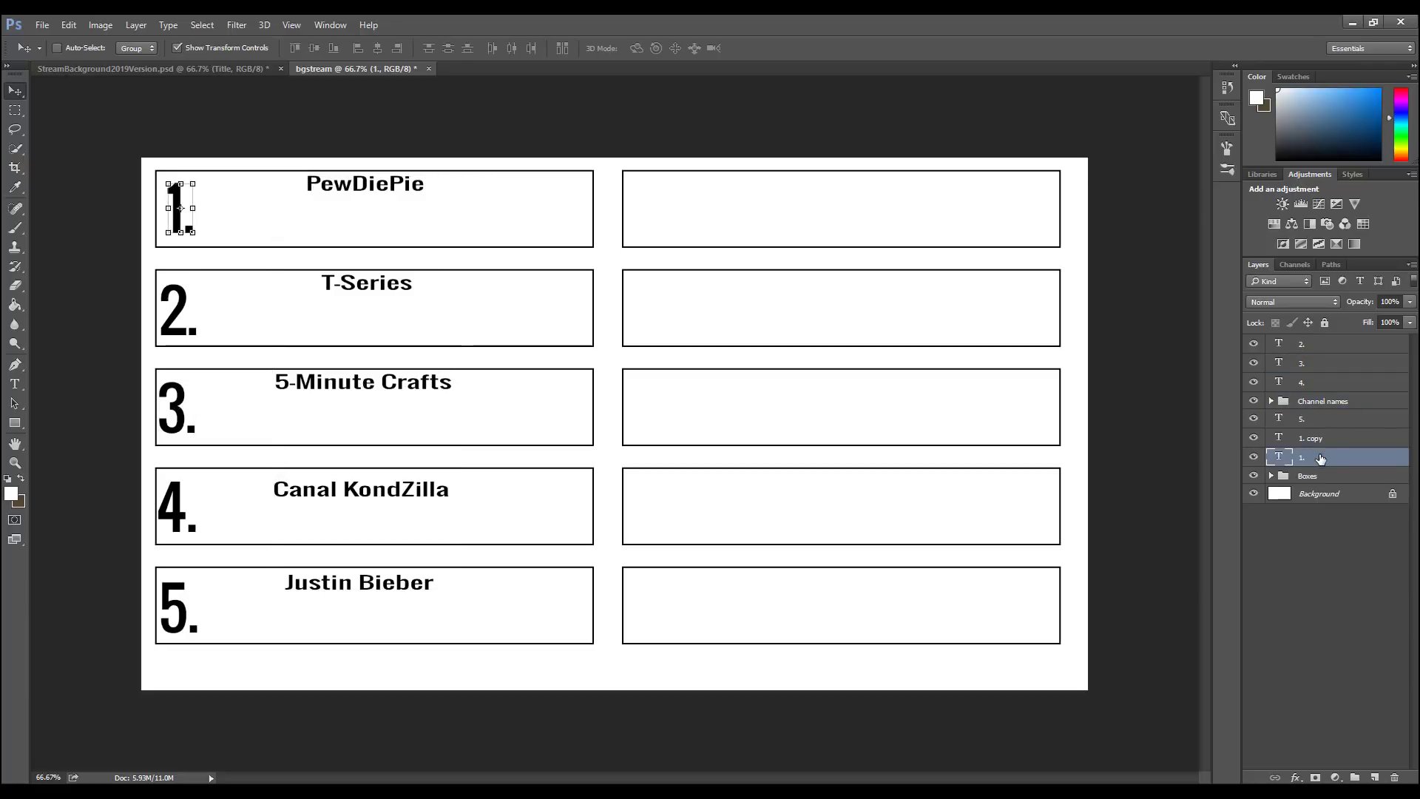
left_click(1324, 438, "shift")
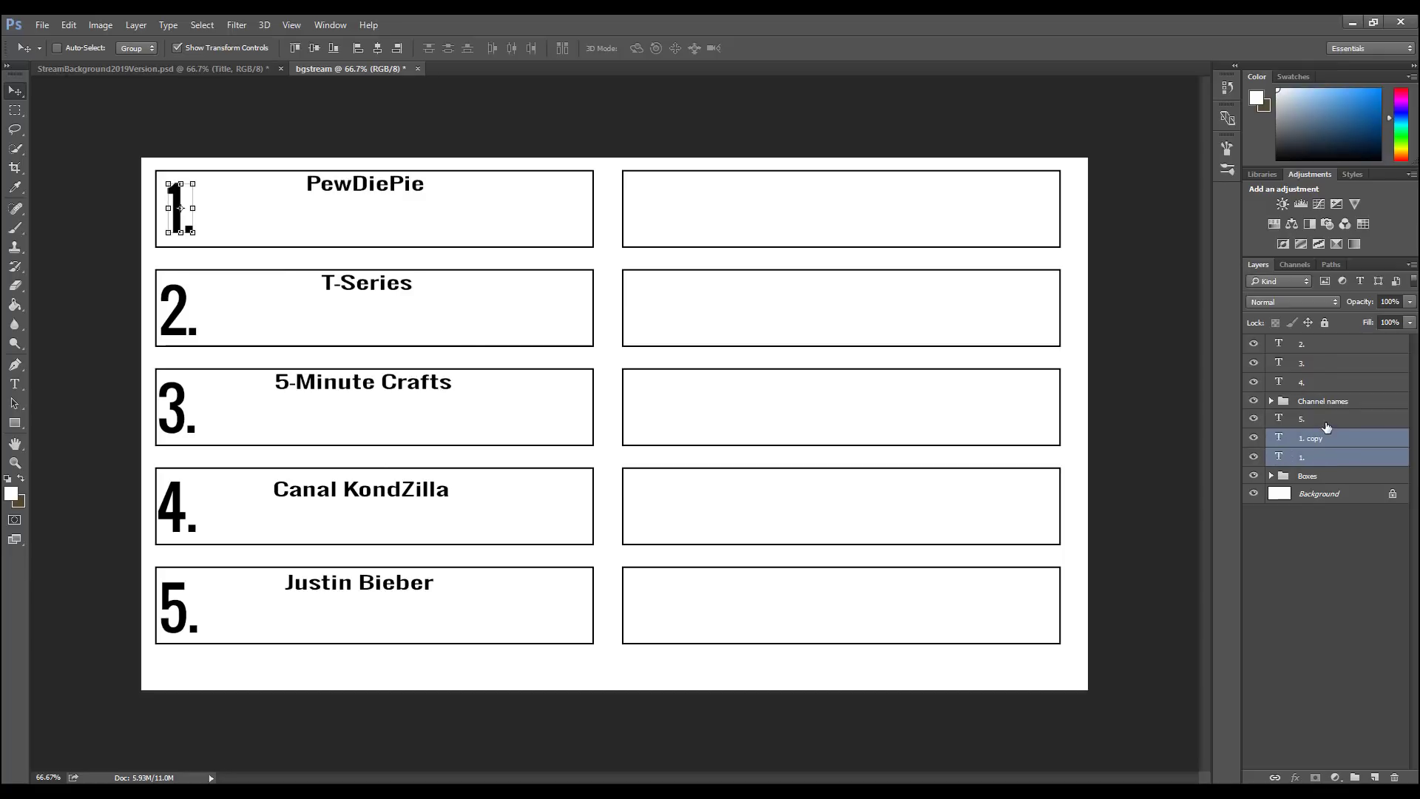
left_click(1328, 403, "shift")
left_click(1331, 382, "shift")
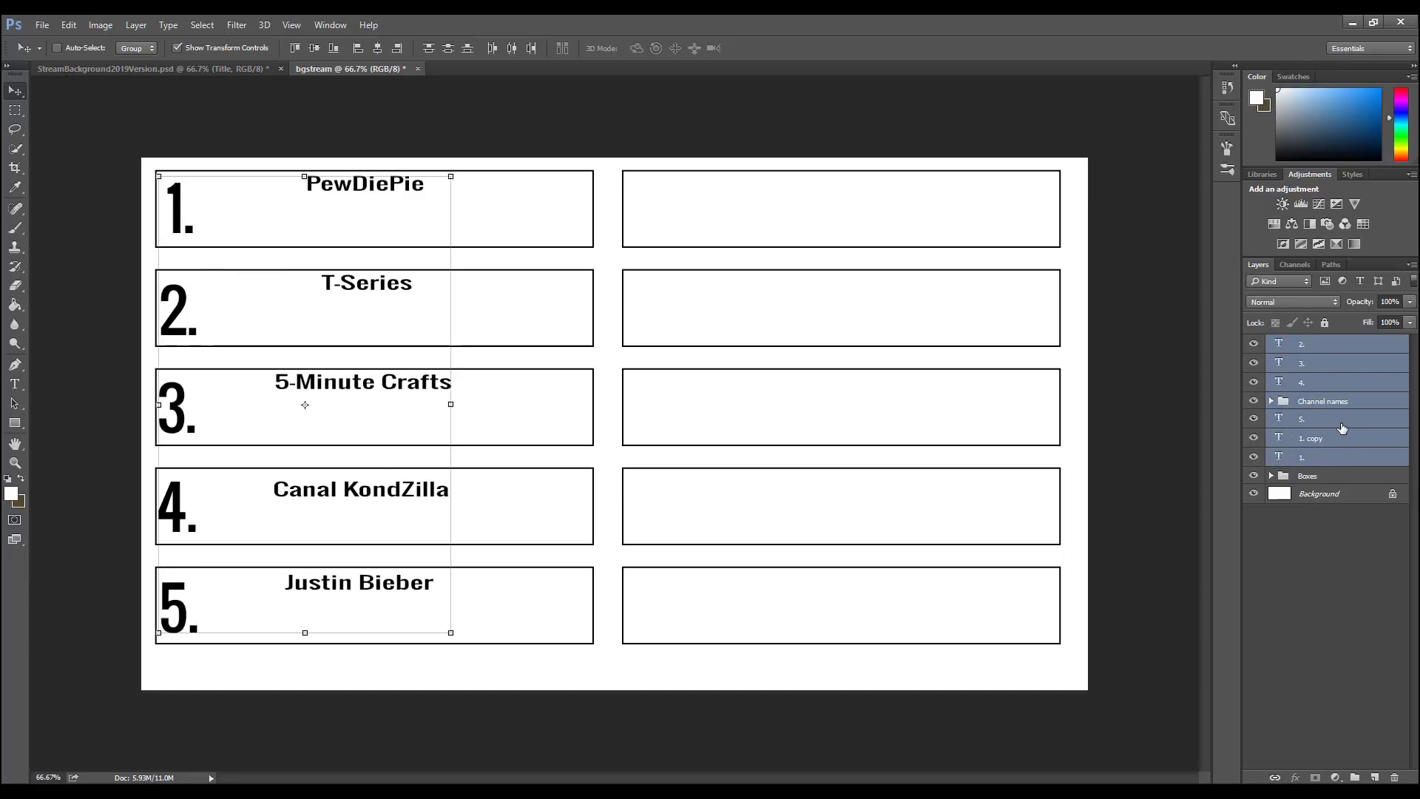
left_click(1342, 420)
left_click(1325, 384, "shift")
left_click(1316, 420)
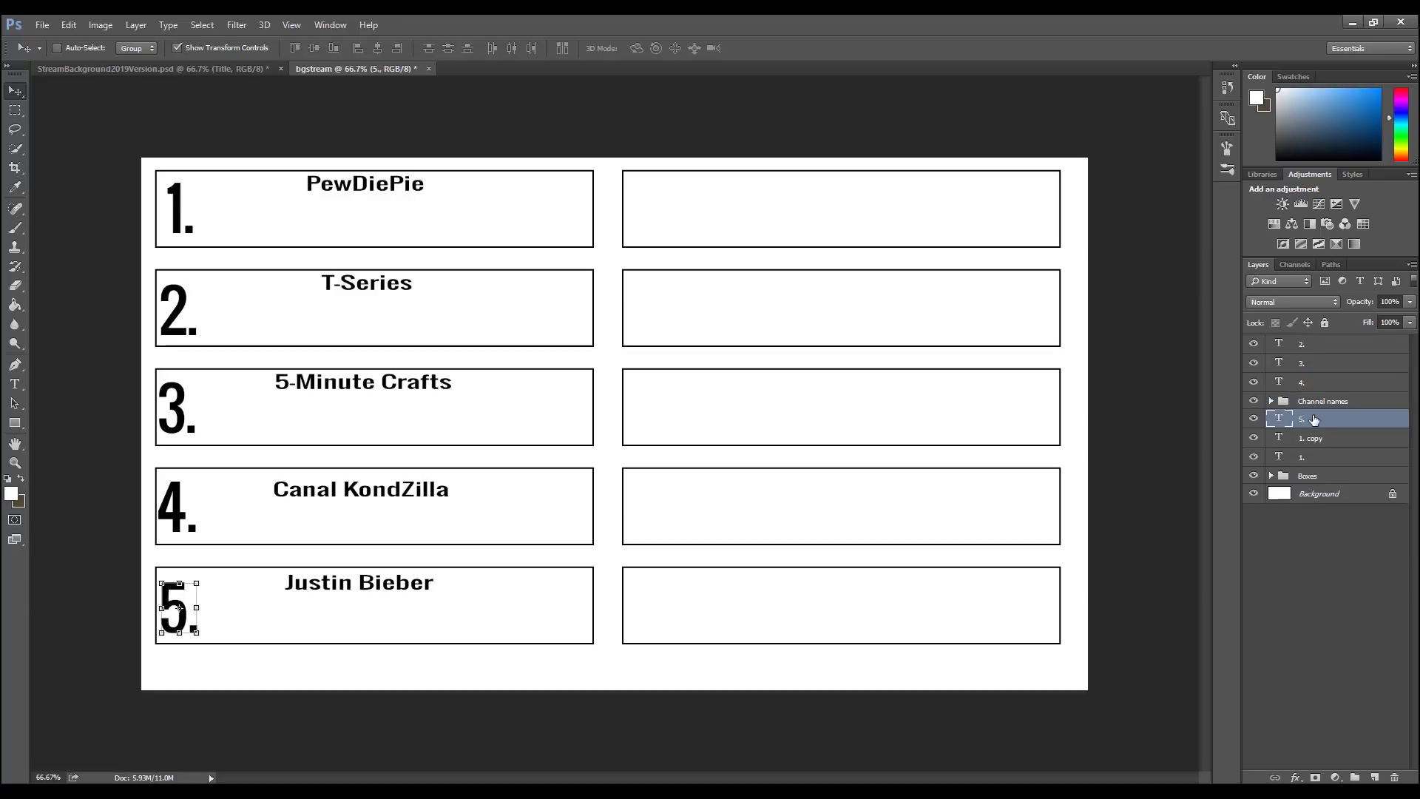
Step: Move the "Channel names" group below the "Boxes" group in the layer stack and select the "1." text layer
left_click(1336, 402)
left_click_drag(1336, 401, 1329, 484)
left_click(1359, 460)
left_click(1336, 442)
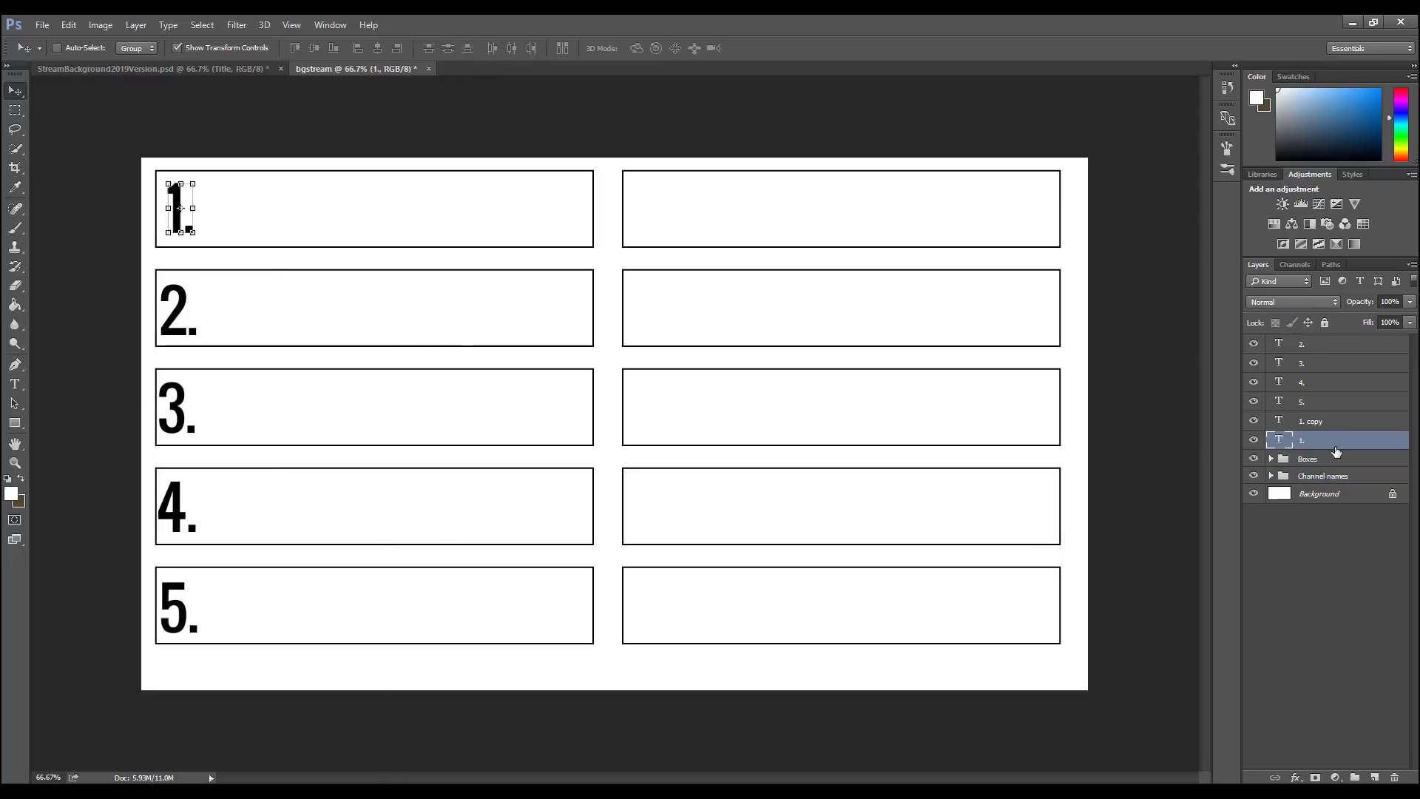
Step: Group all the rank number text layers and name the group "Numbers"
left_click(1328, 421, "shift")
left_click(1327, 401, "shift")
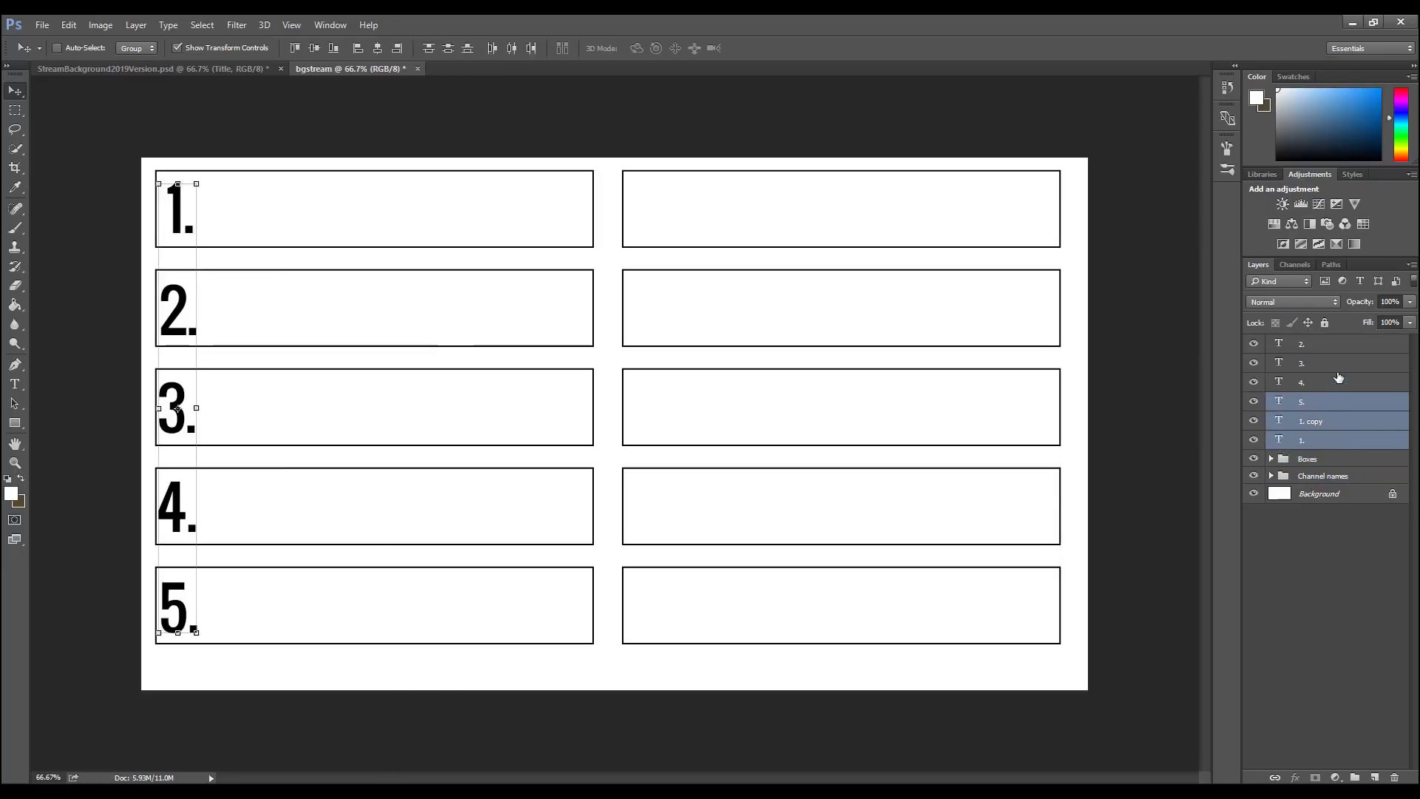
left_click(1325, 383, "shift")
left_click(1323, 364, "shift")
left_click(1321, 344, "shift")
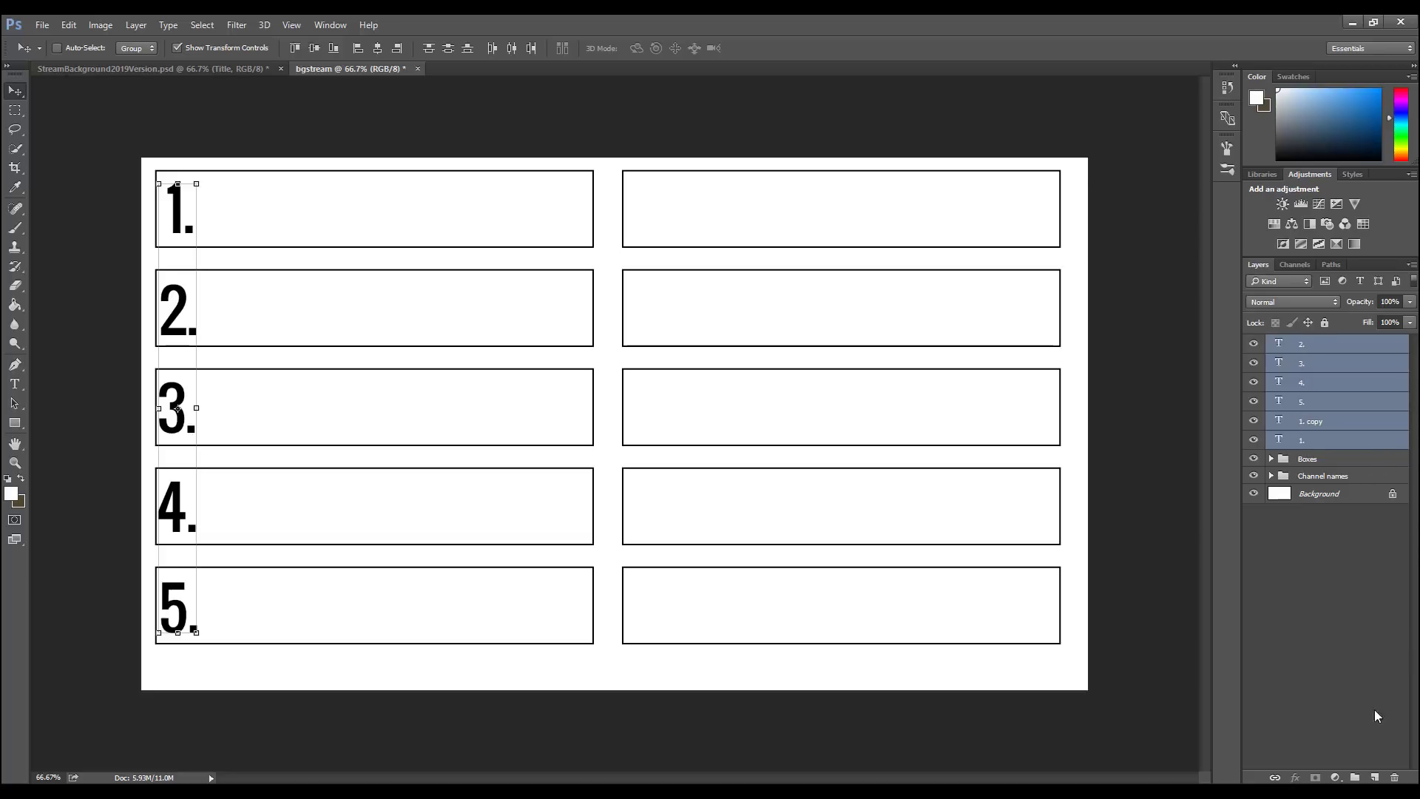
left_click(1355, 777)
double_click(1313, 343)
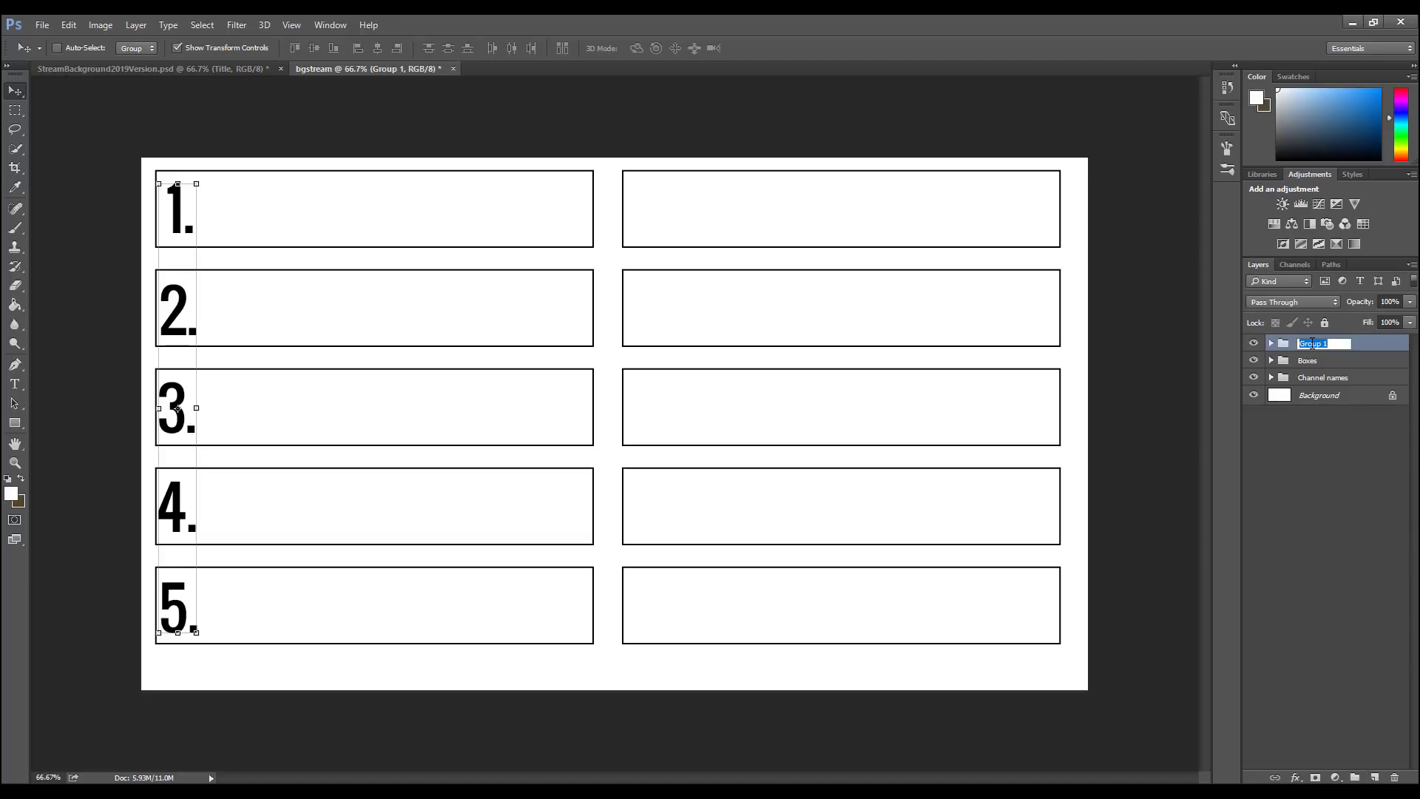
type("Numbers")
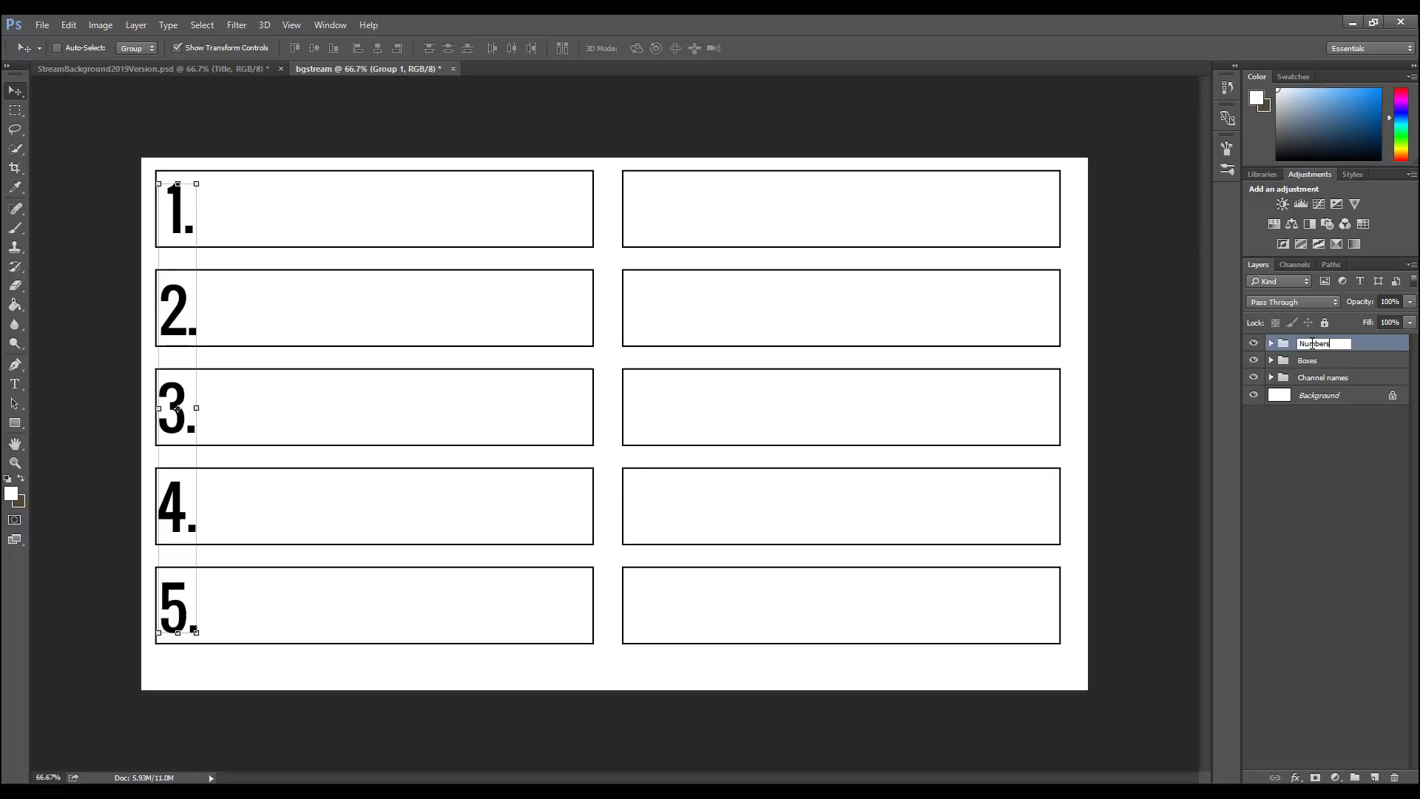
key("Return")
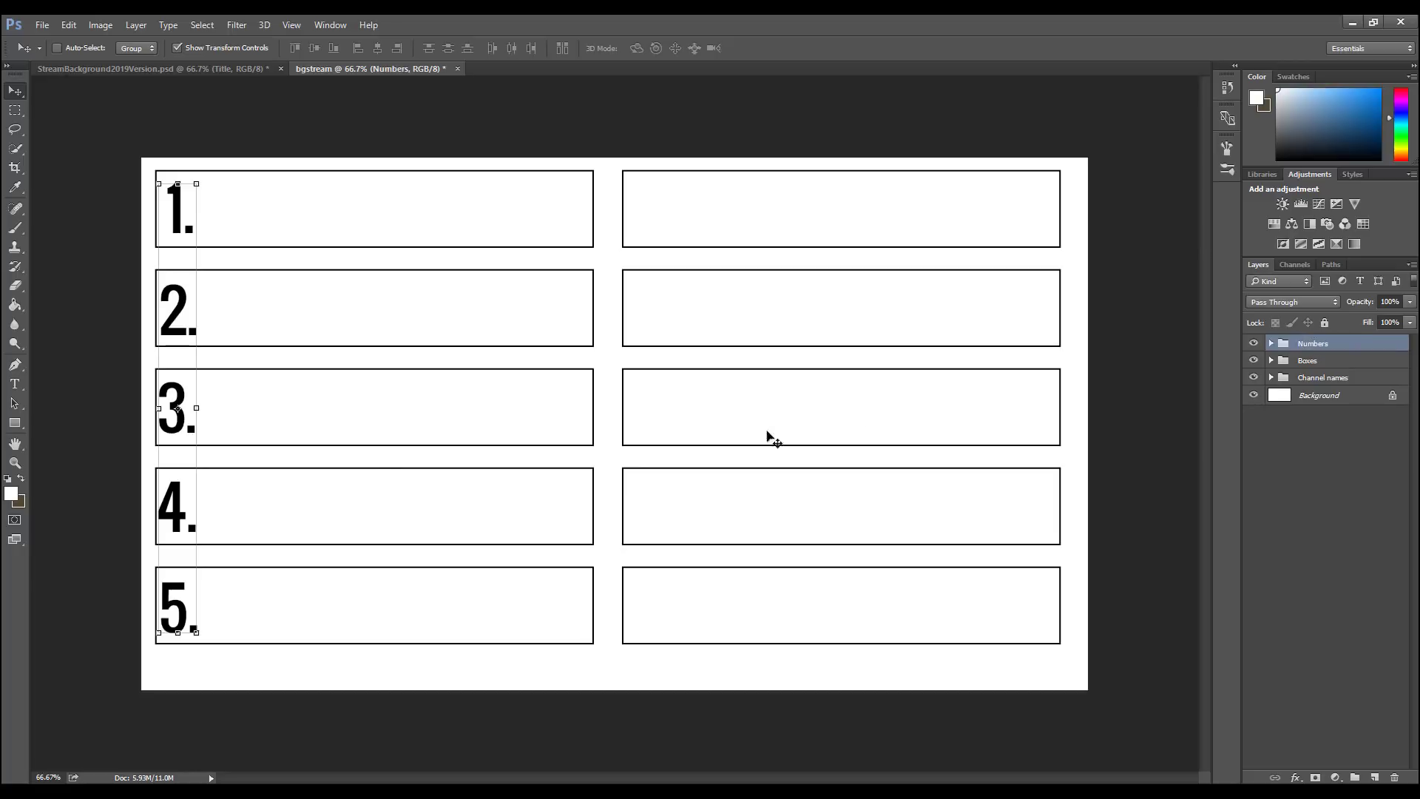
left_click(1346, 379)
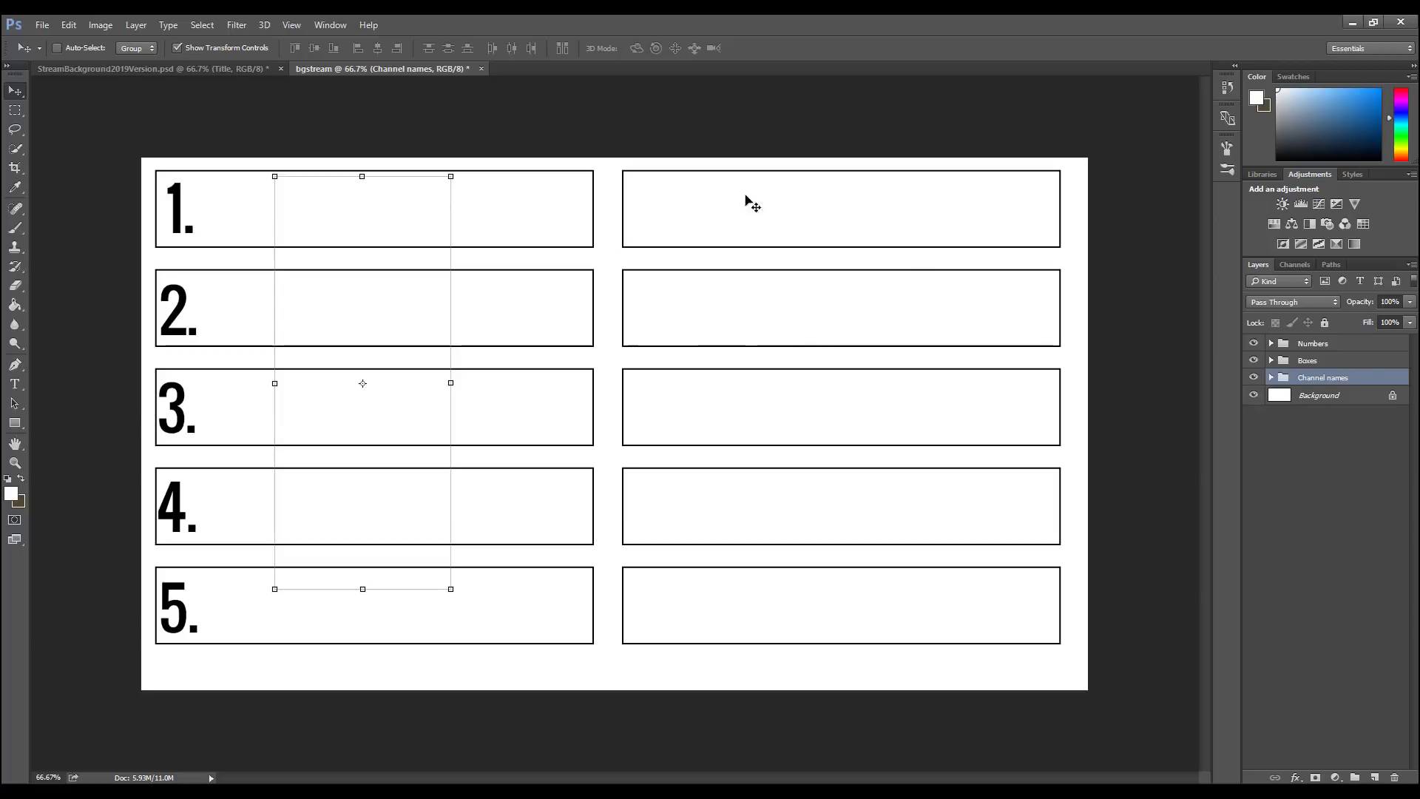
left_click(1335, 411)
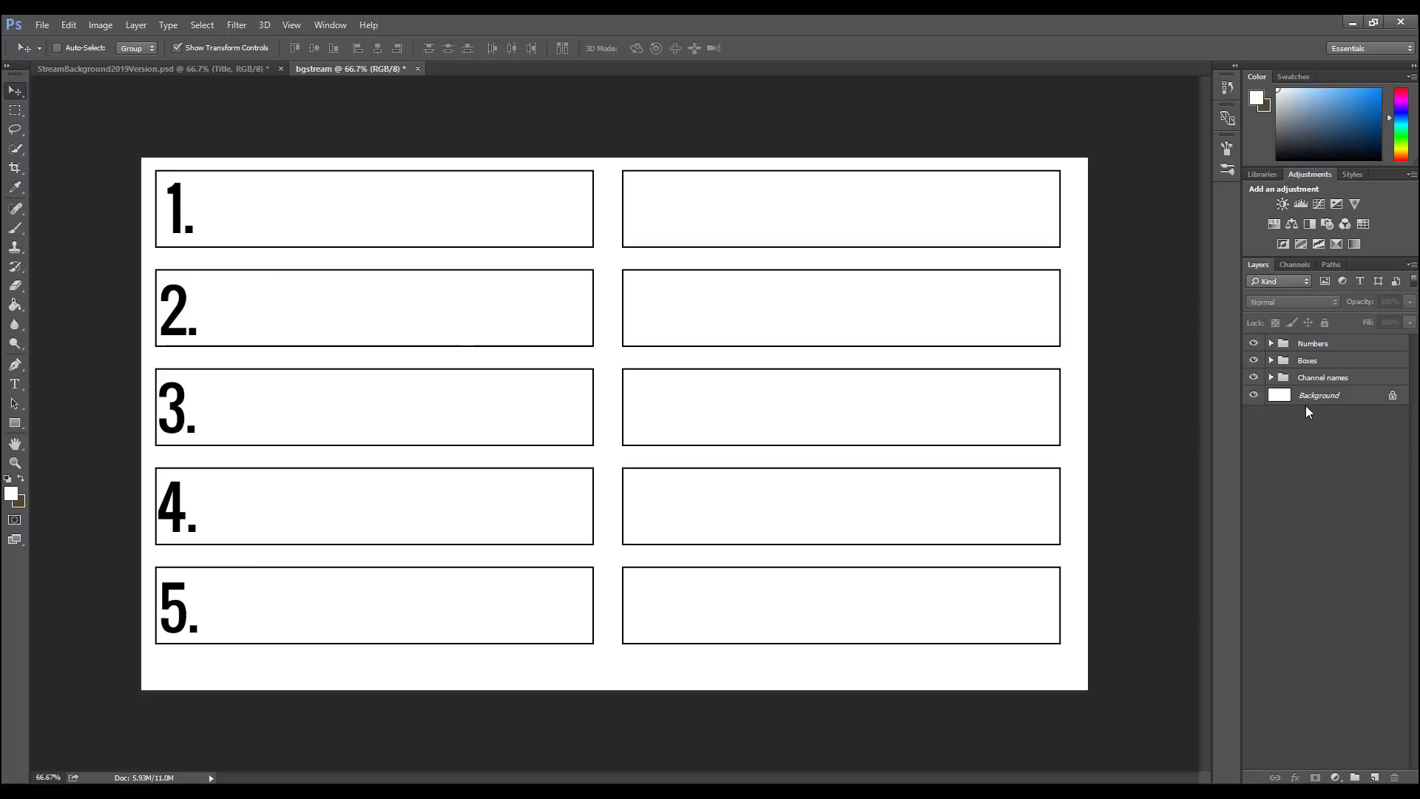
left_click(1316, 400)
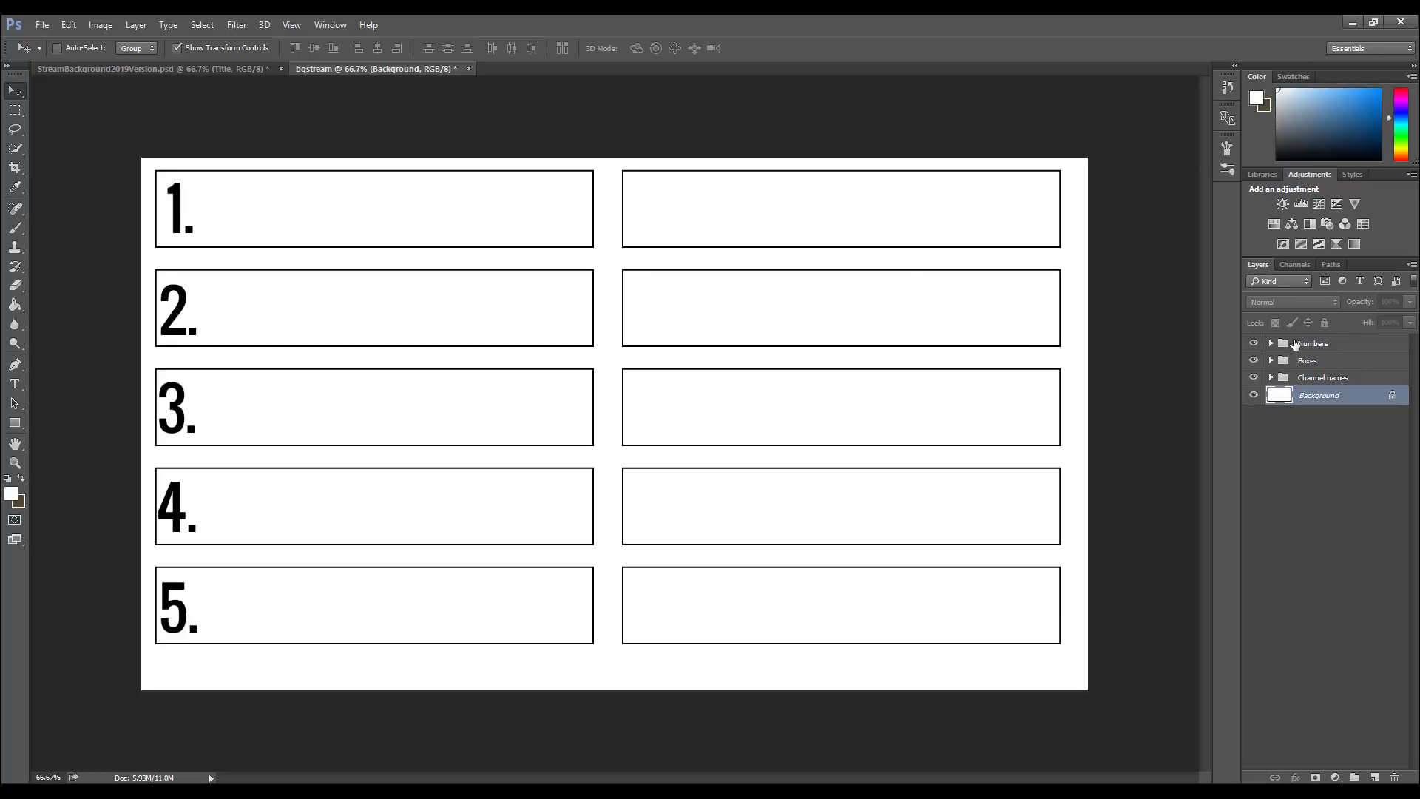
left_click(1321, 343)
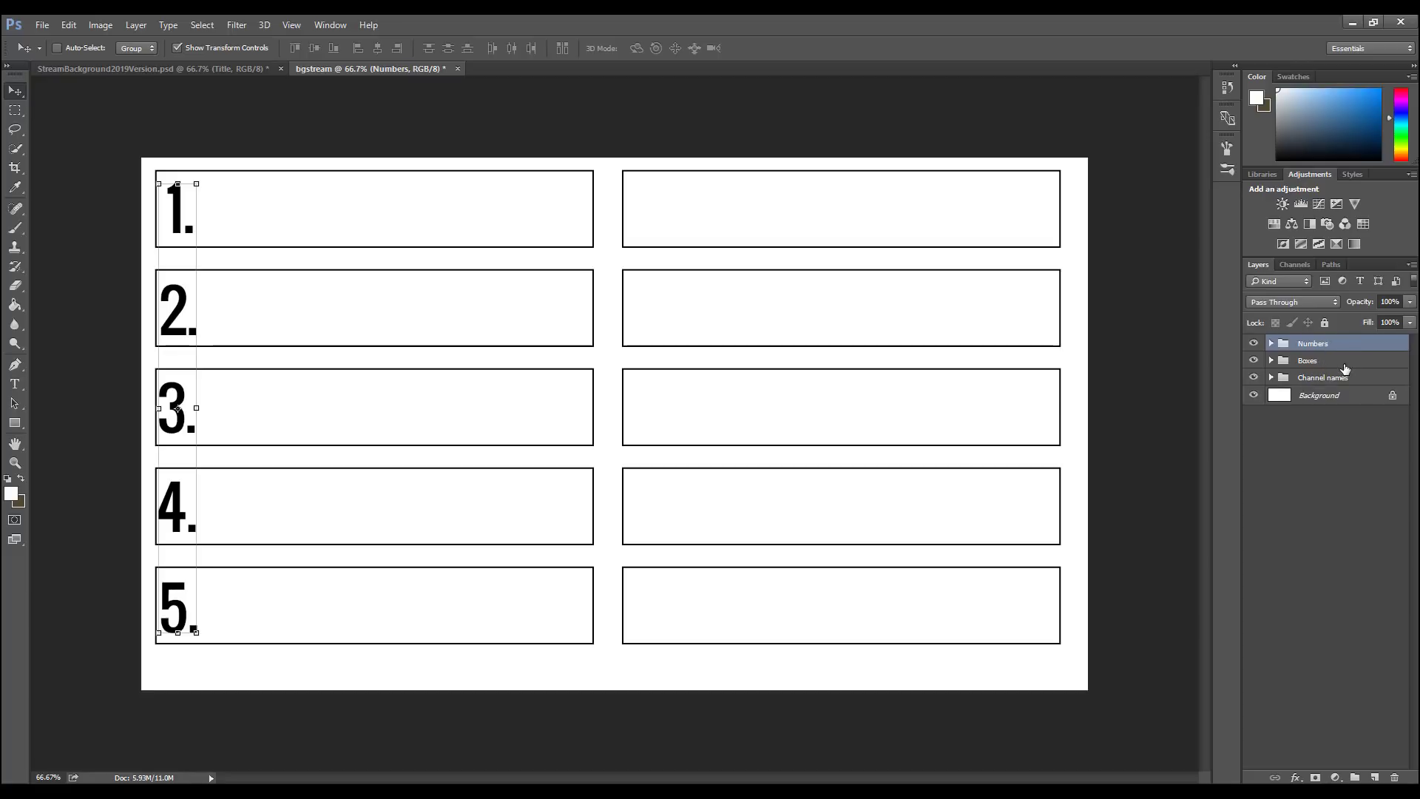
left_click(1344, 367)
left_click(1343, 379)
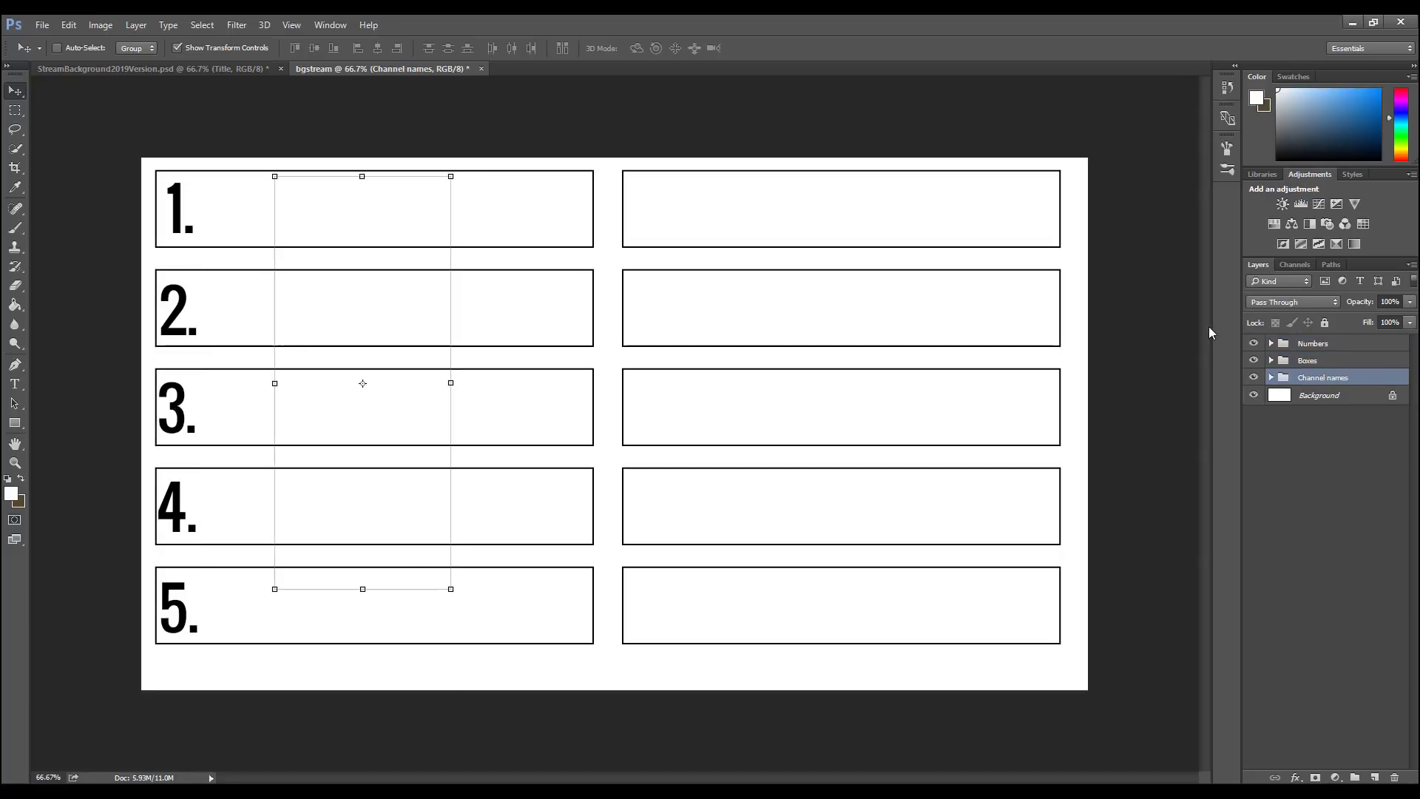
left_click(1325, 400)
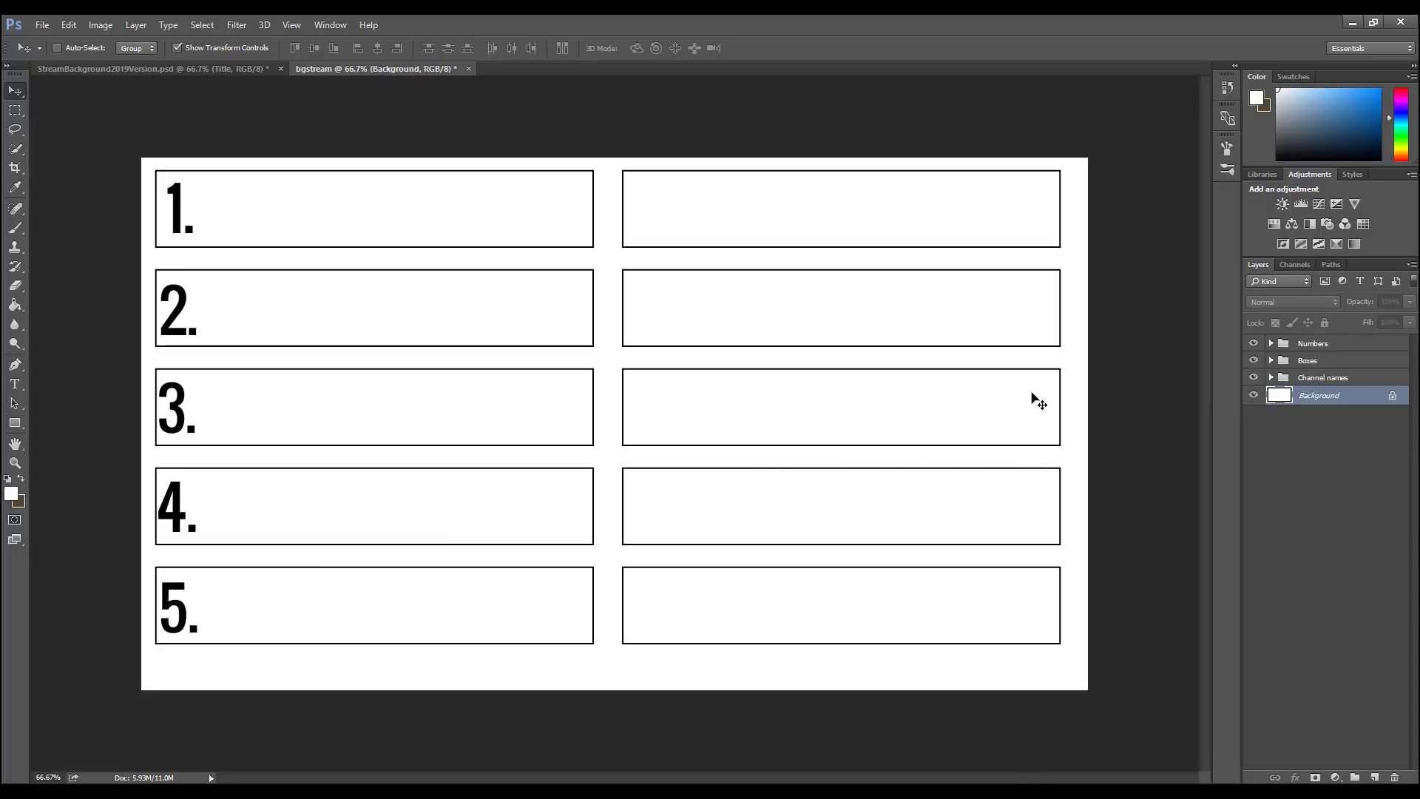
left_click(1343, 379)
left_click(1340, 425)
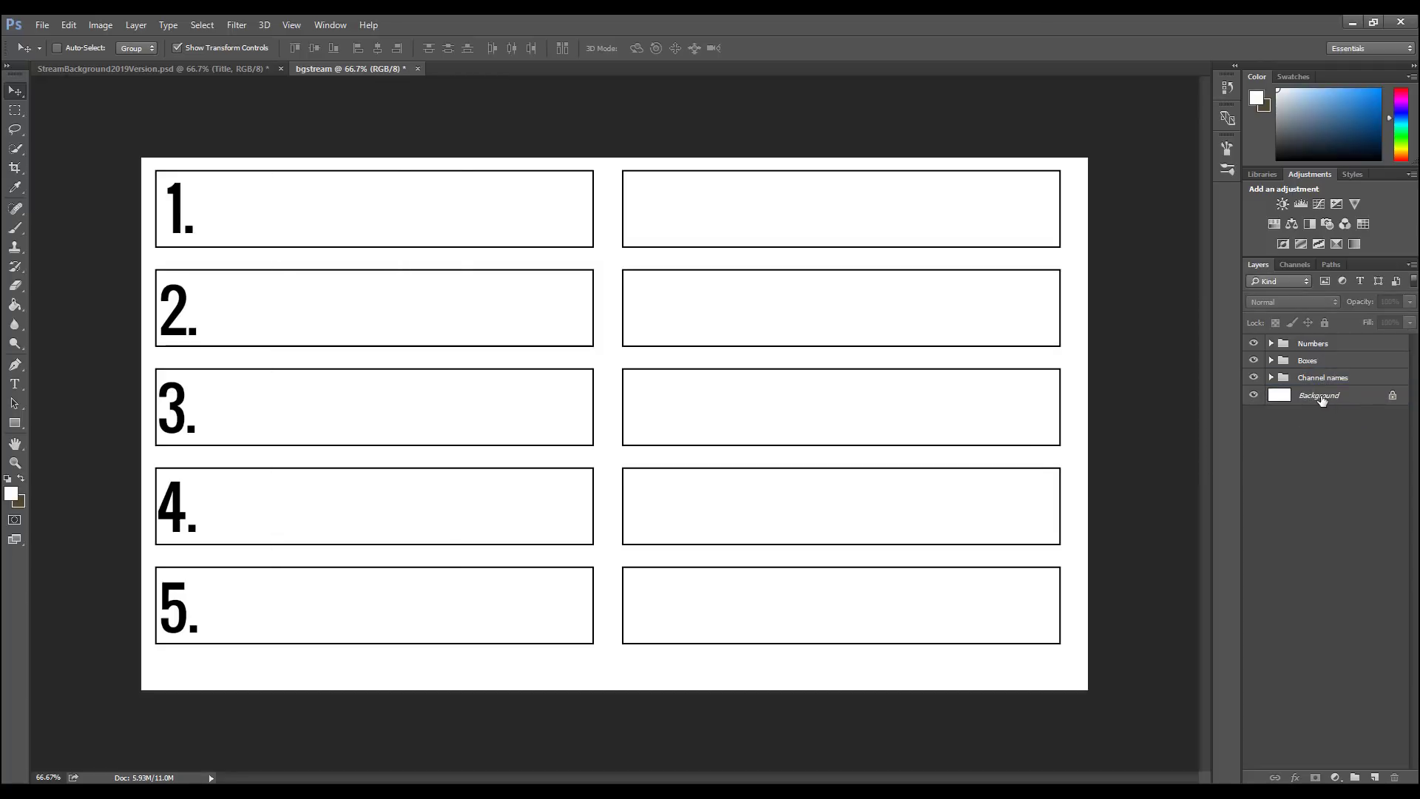
left_click(1330, 397)
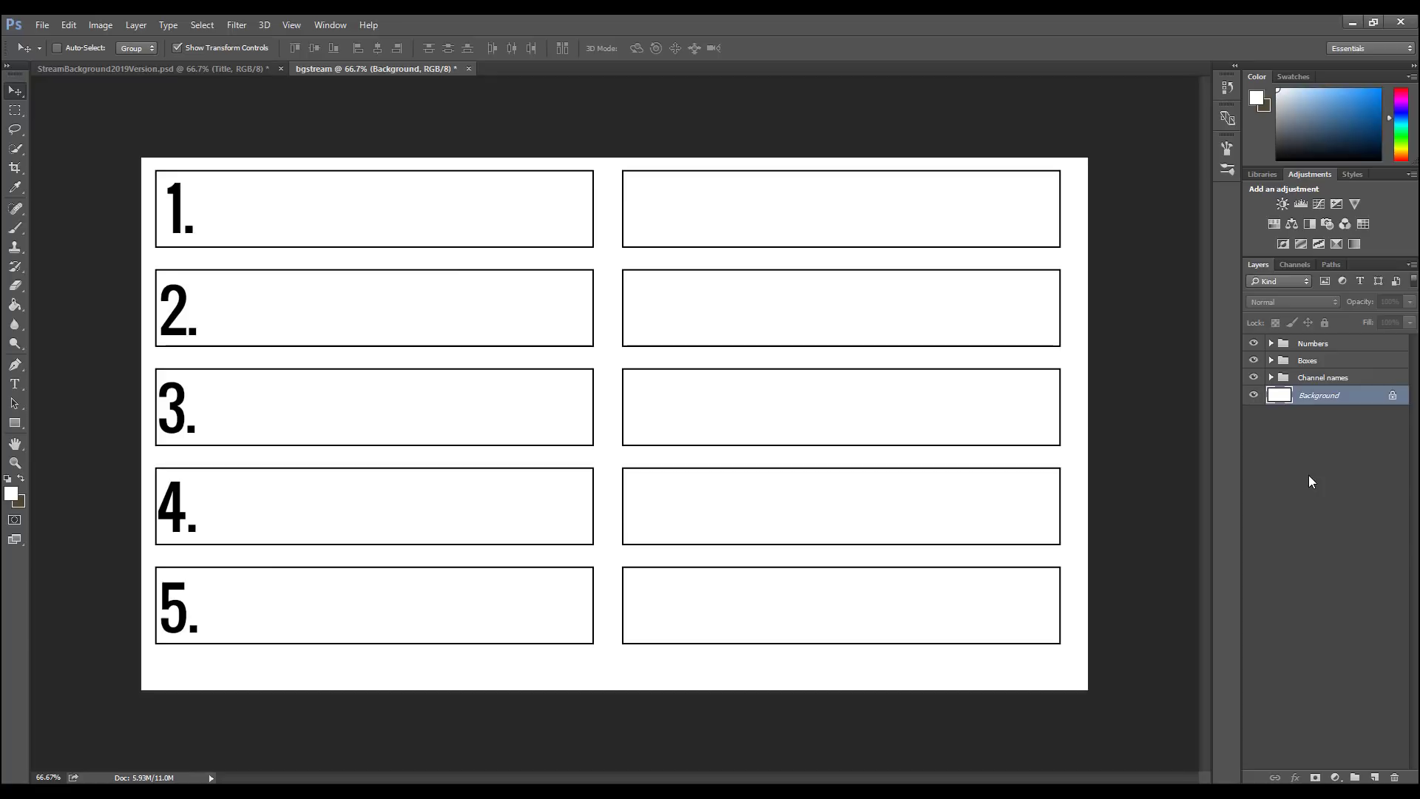
Step: Move the "Channel names" group above the "Boxes" group in the layer stack
left_click(1324, 379)
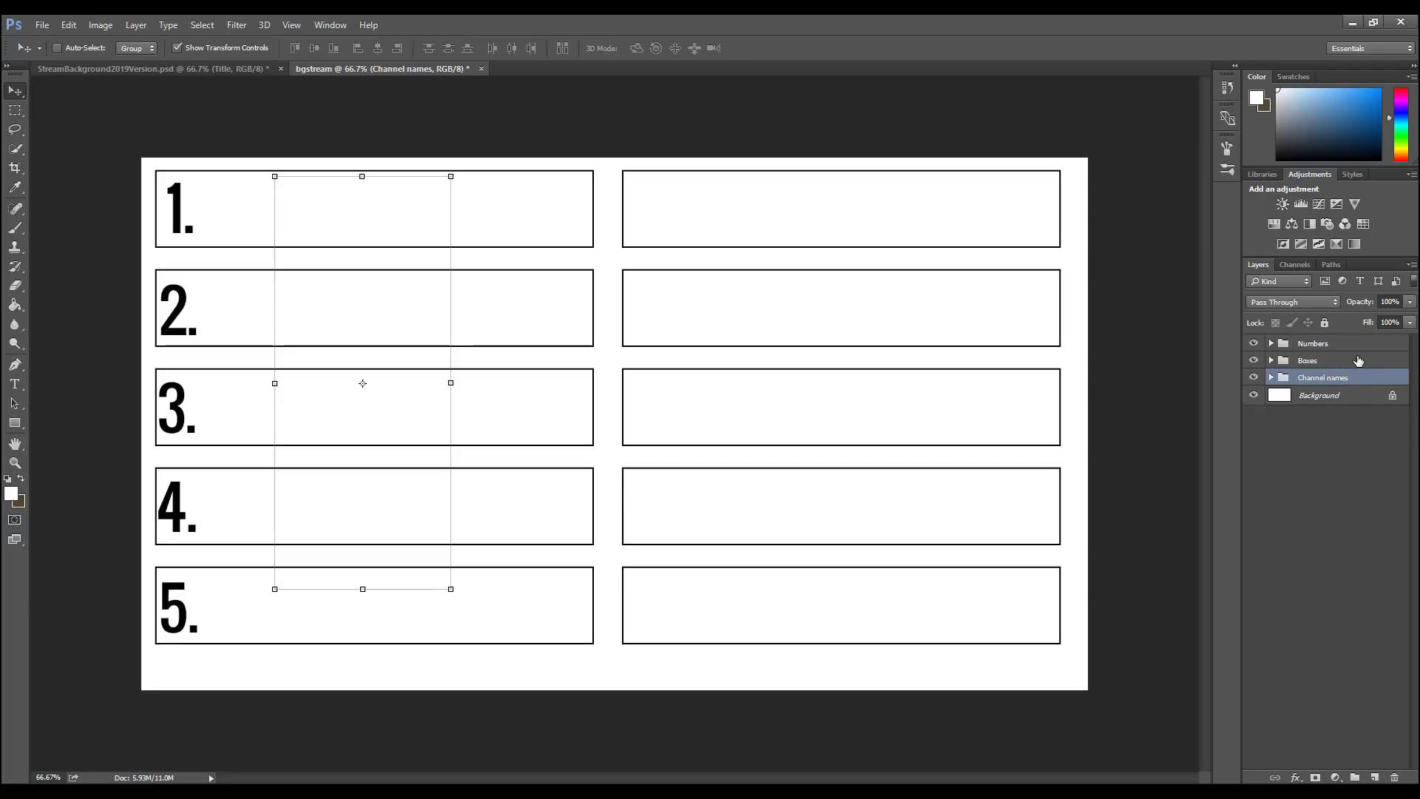
left_click(1318, 362)
left_click(1325, 383)
left_click_drag(1337, 384, 1333, 355)
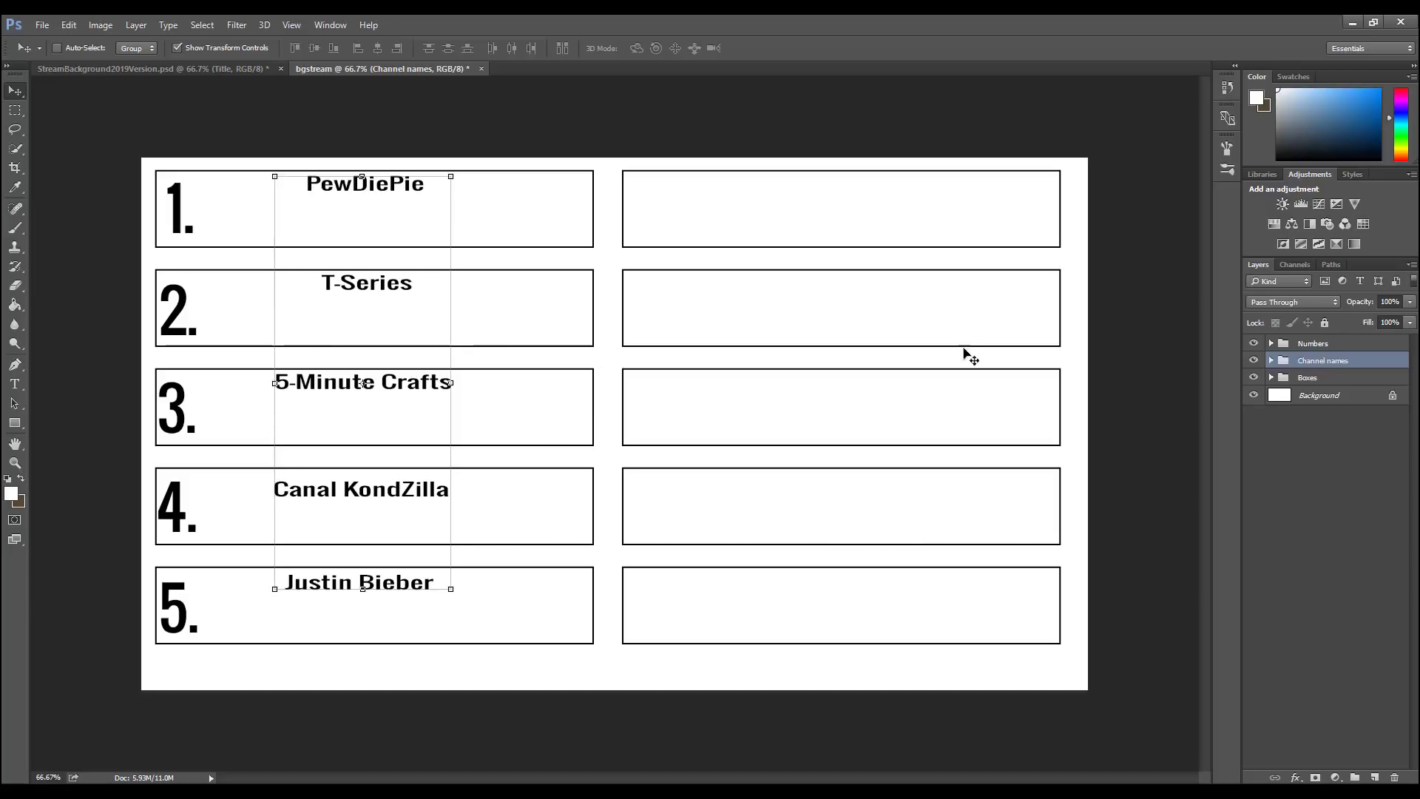
left_click(1313, 384)
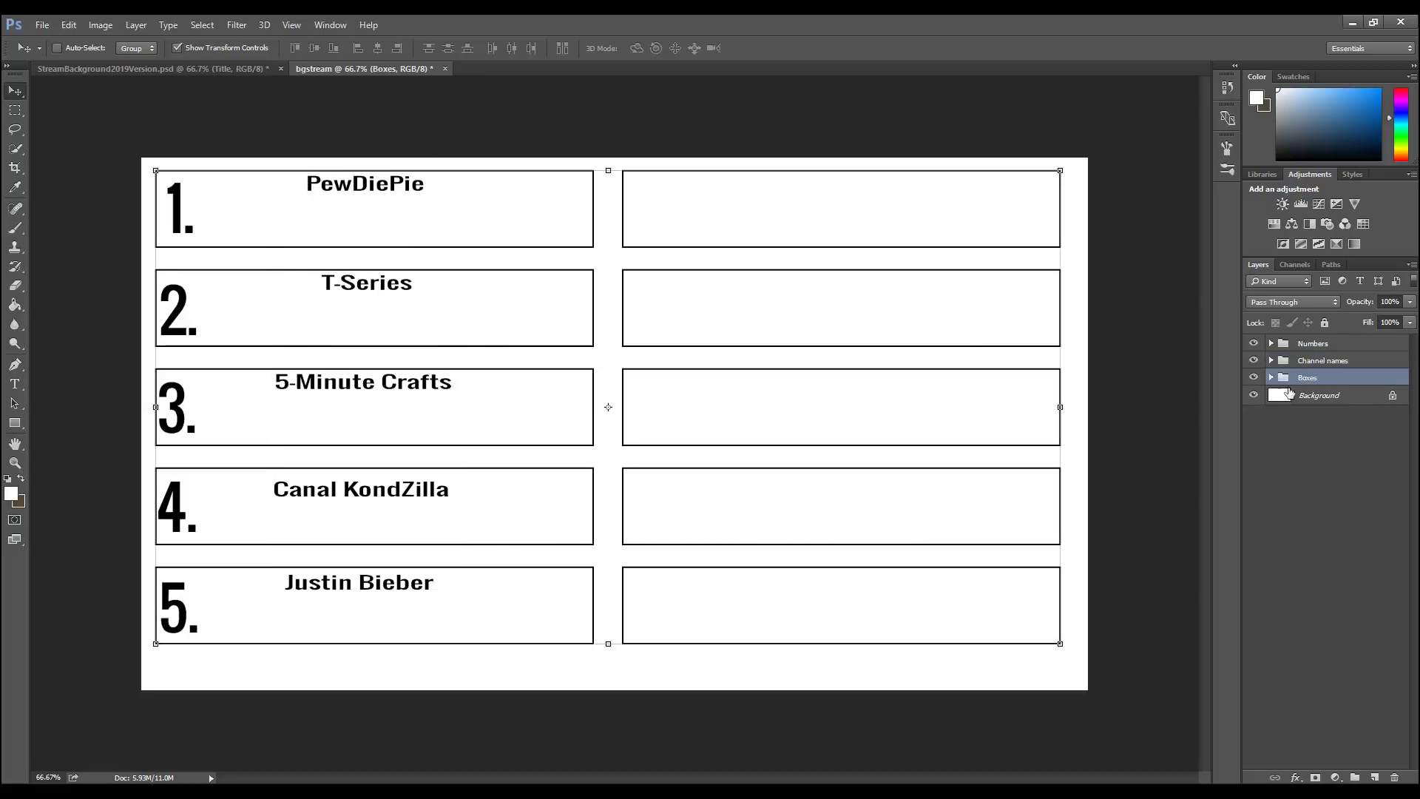
left_click(1318, 344)
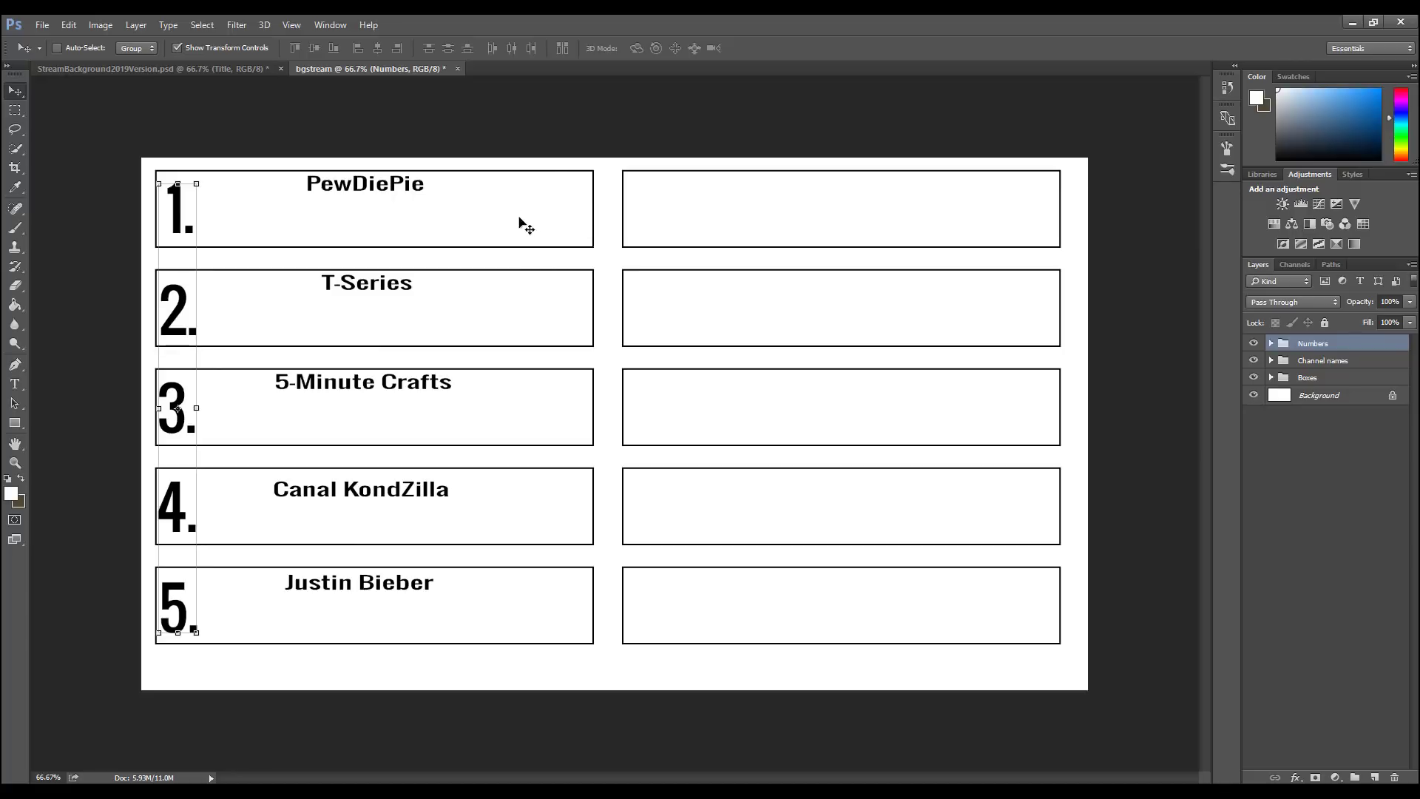
left_click(1332, 378)
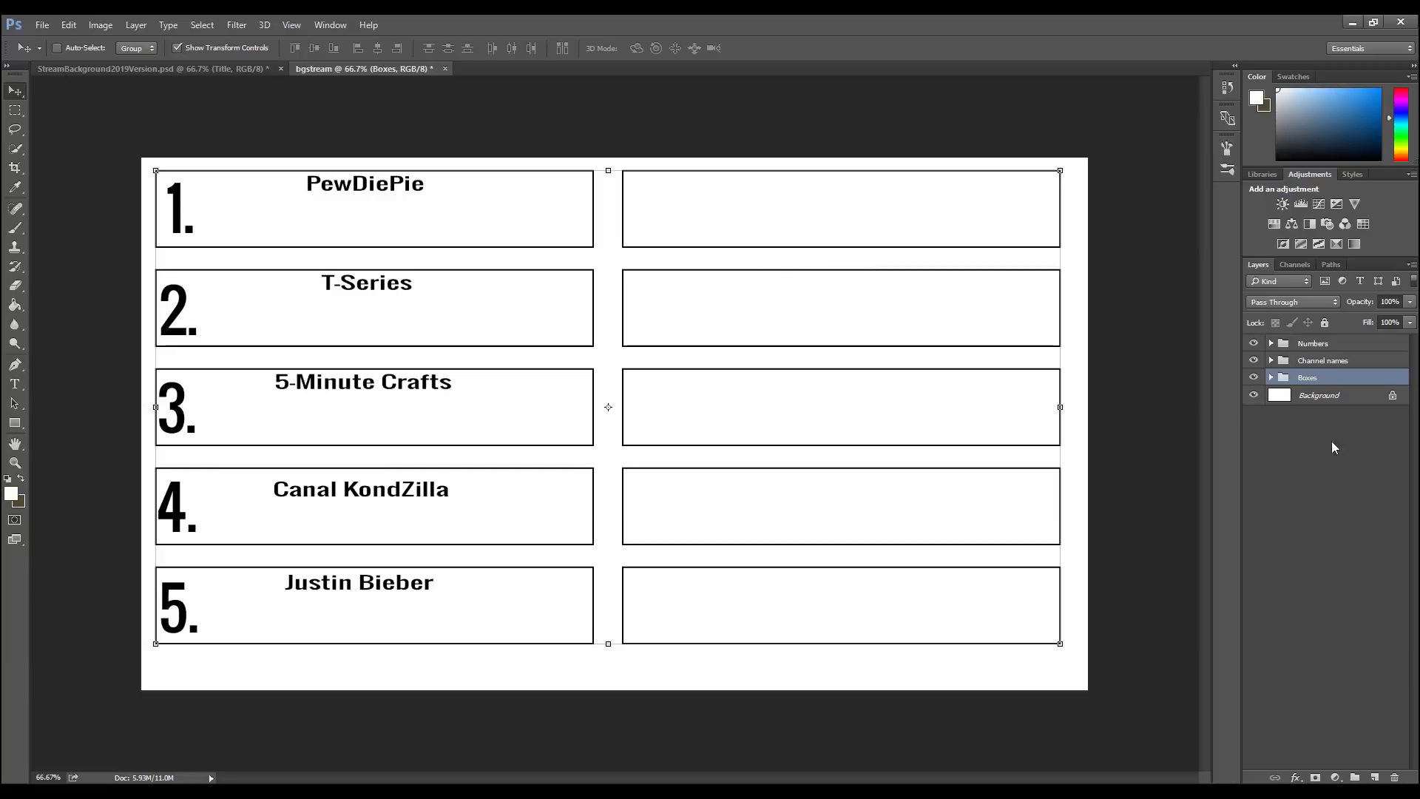
Step: Hide the Background layer and check the file formats available for saving a copy of the document
left_click(1254, 396)
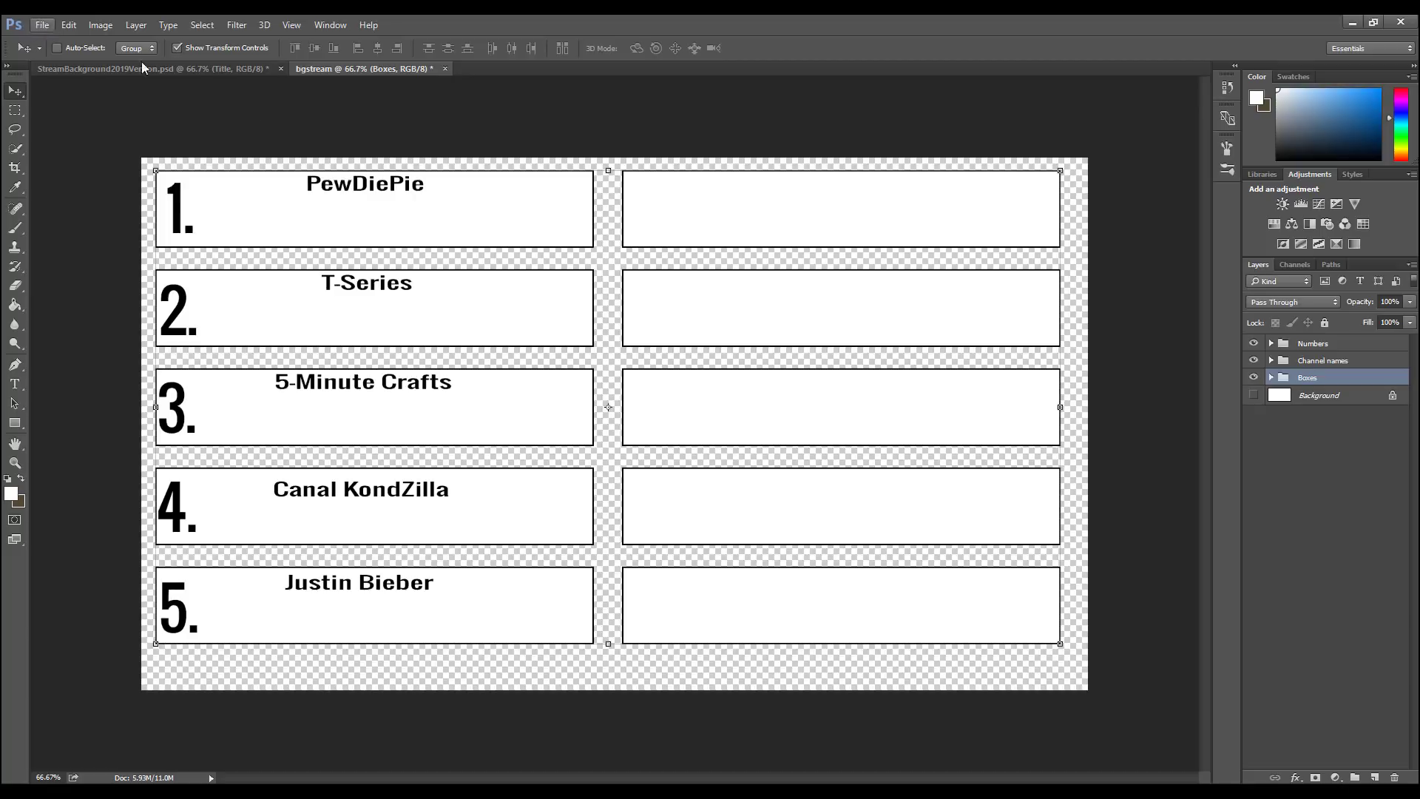
left_click(43, 24)
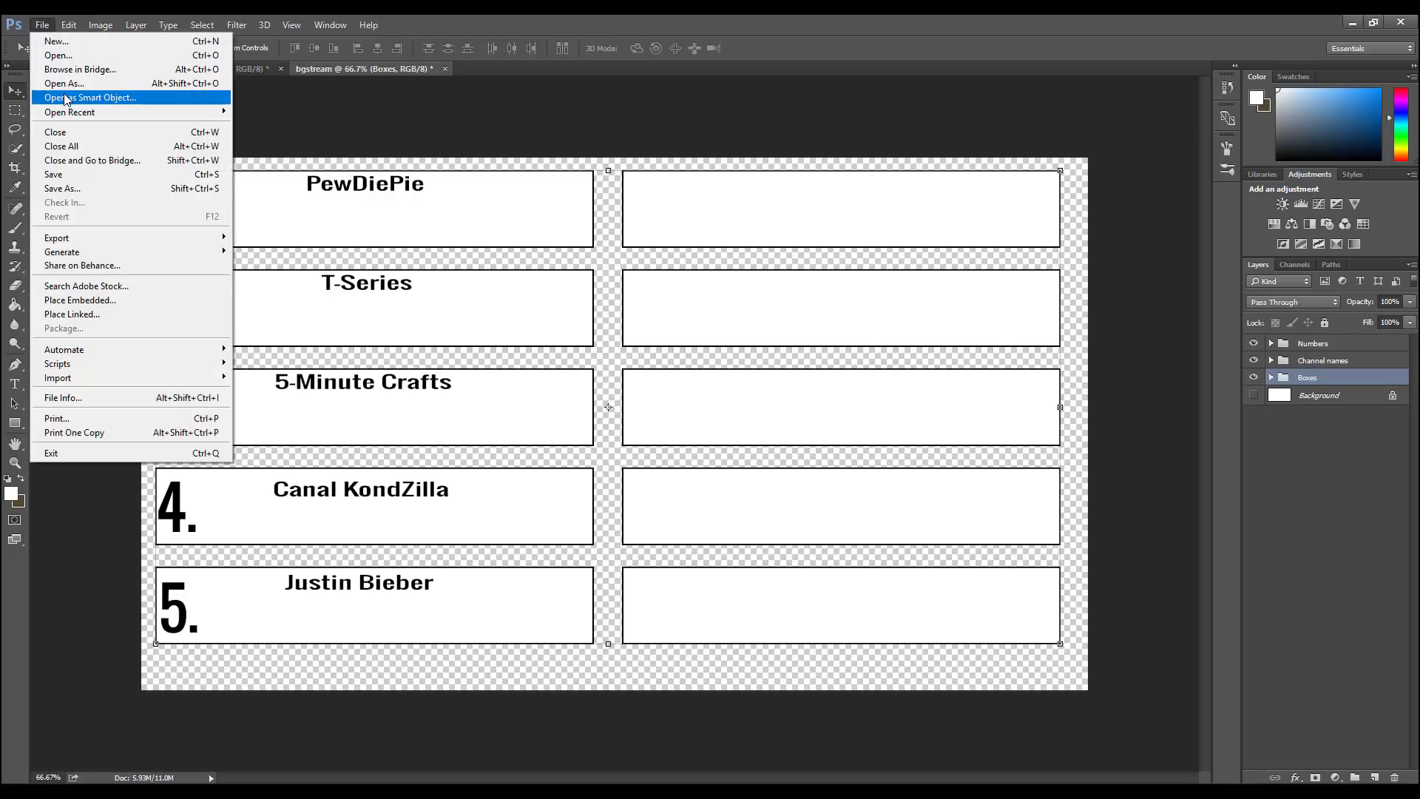
left_click(105, 185)
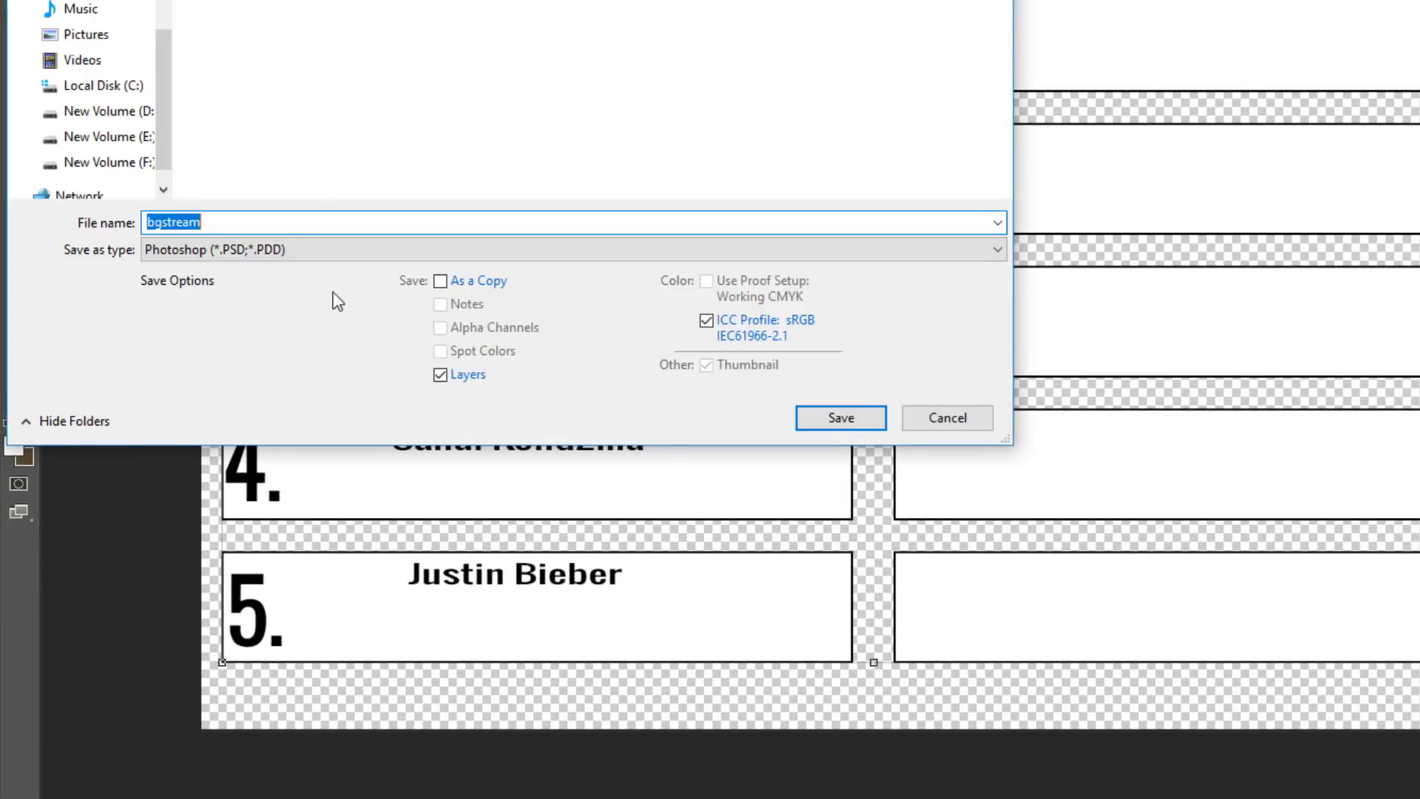
left_click(323, 248)
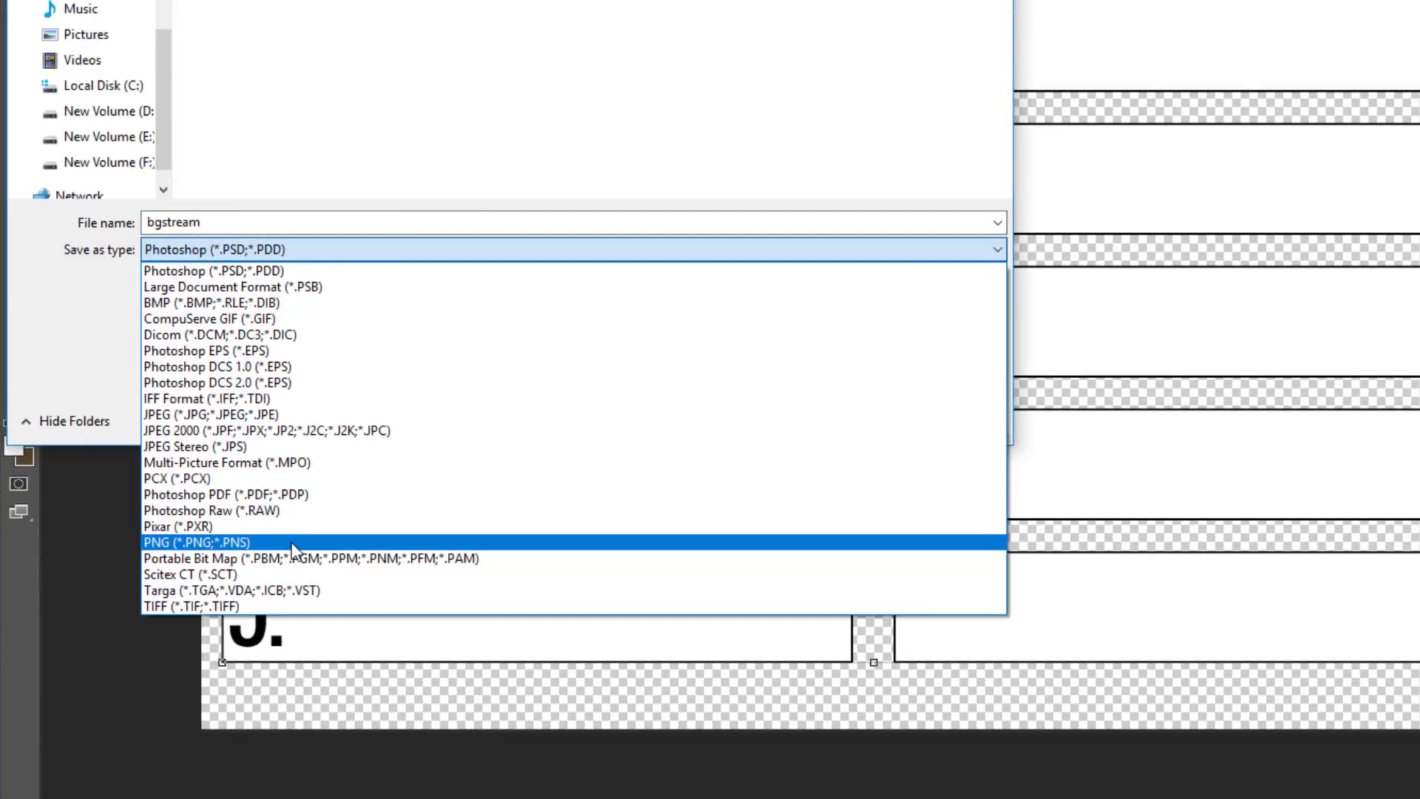
left_click(555, 144)
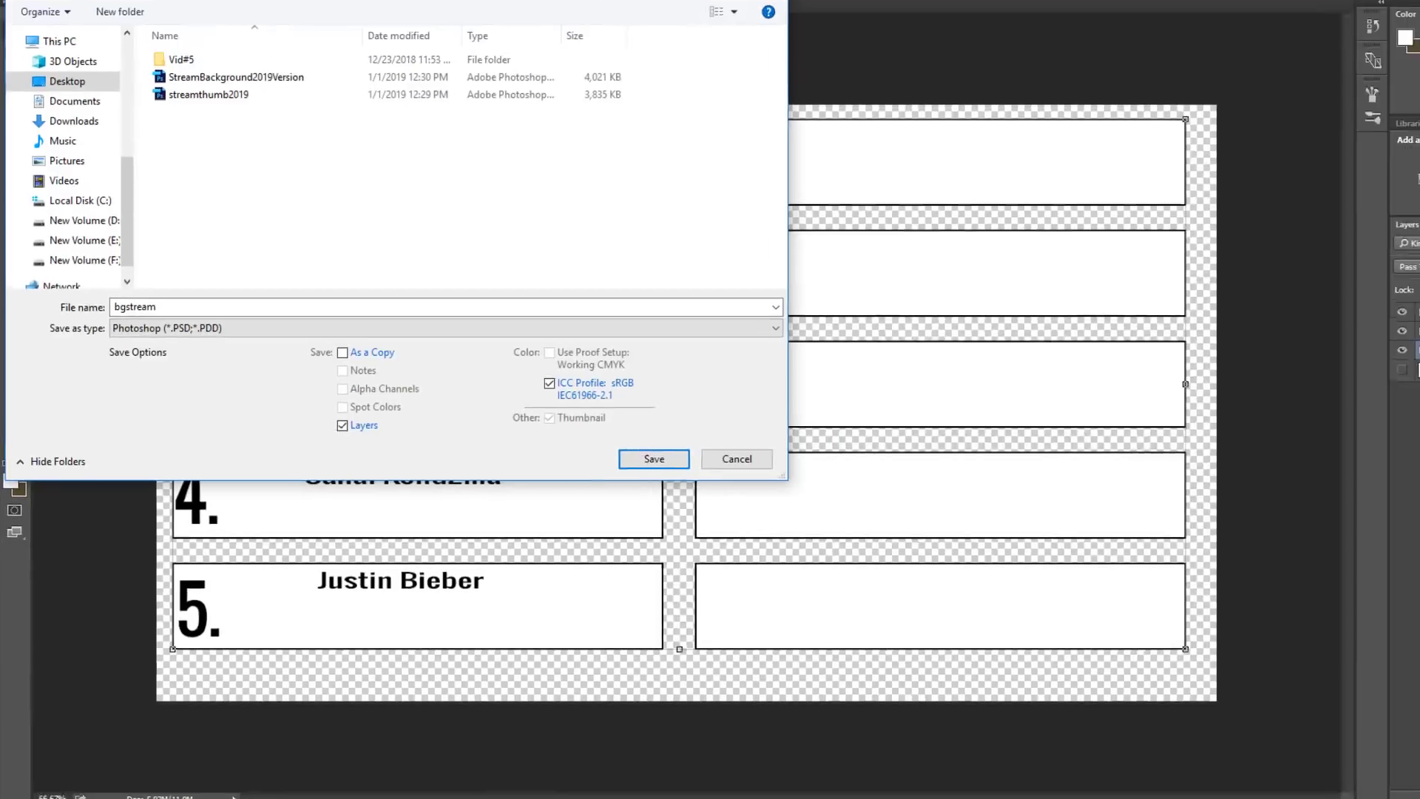
left_click(689, 23)
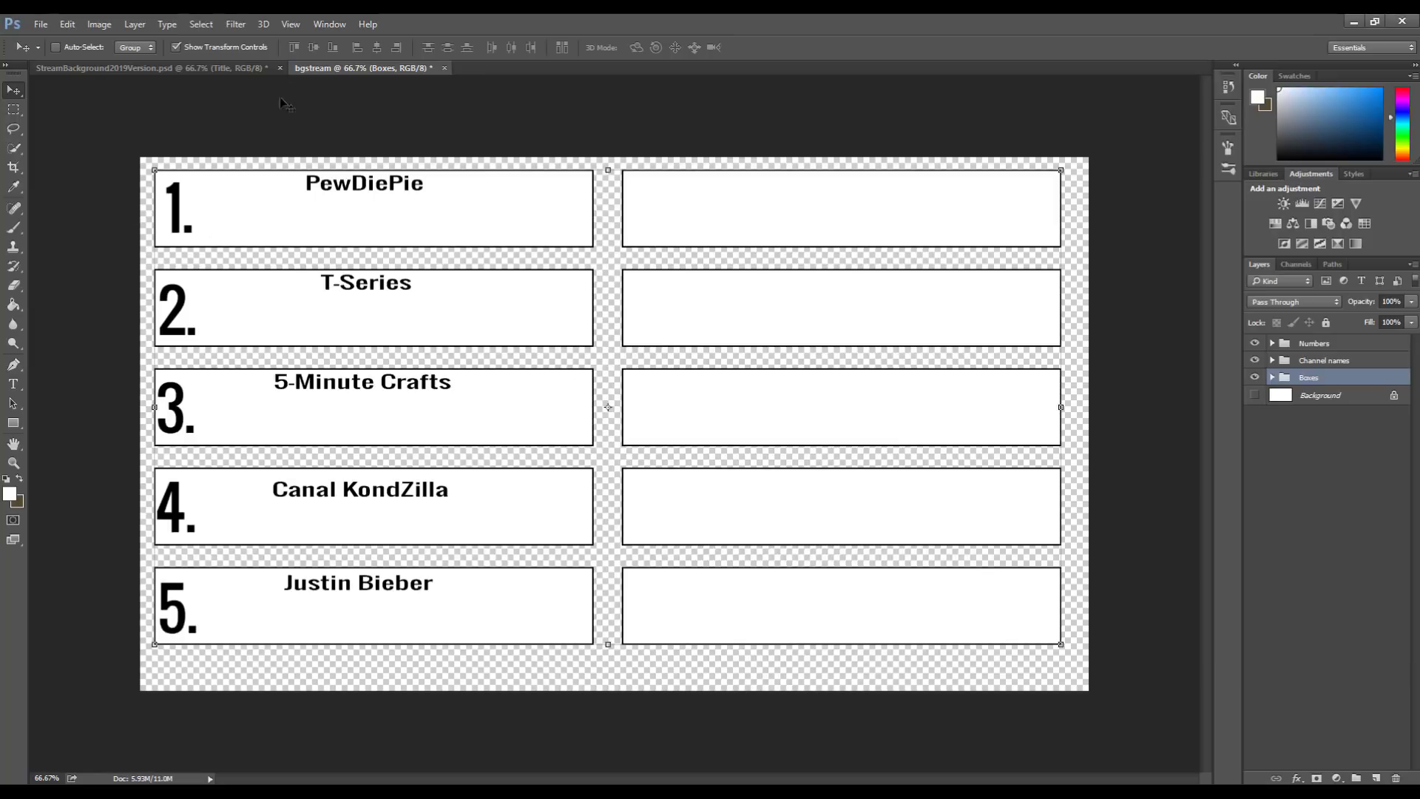
Step: Show the Background layer and draw a white rectangle about 1862 by 54 px beneath the bottom row of boxes
left_click(13, 423)
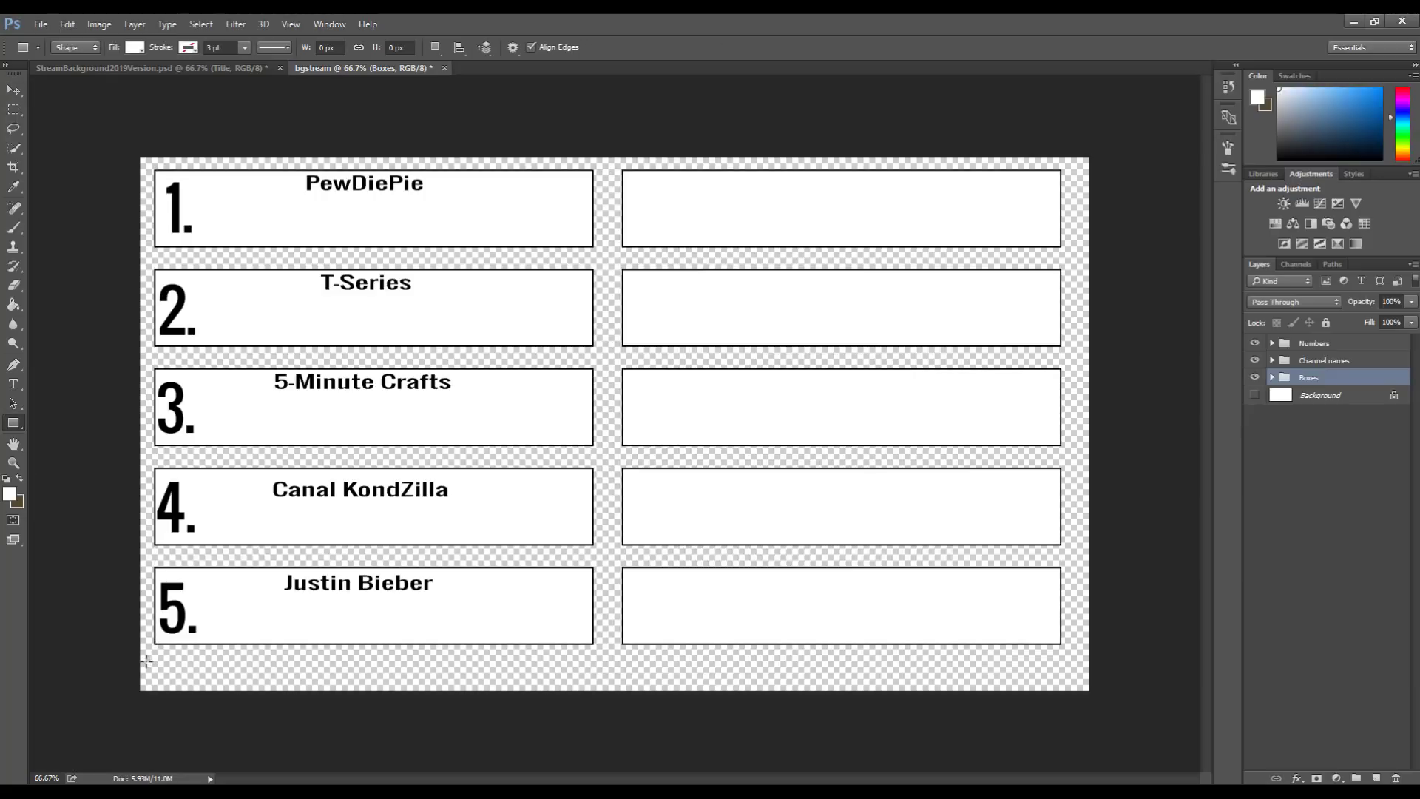
left_click(1254, 395)
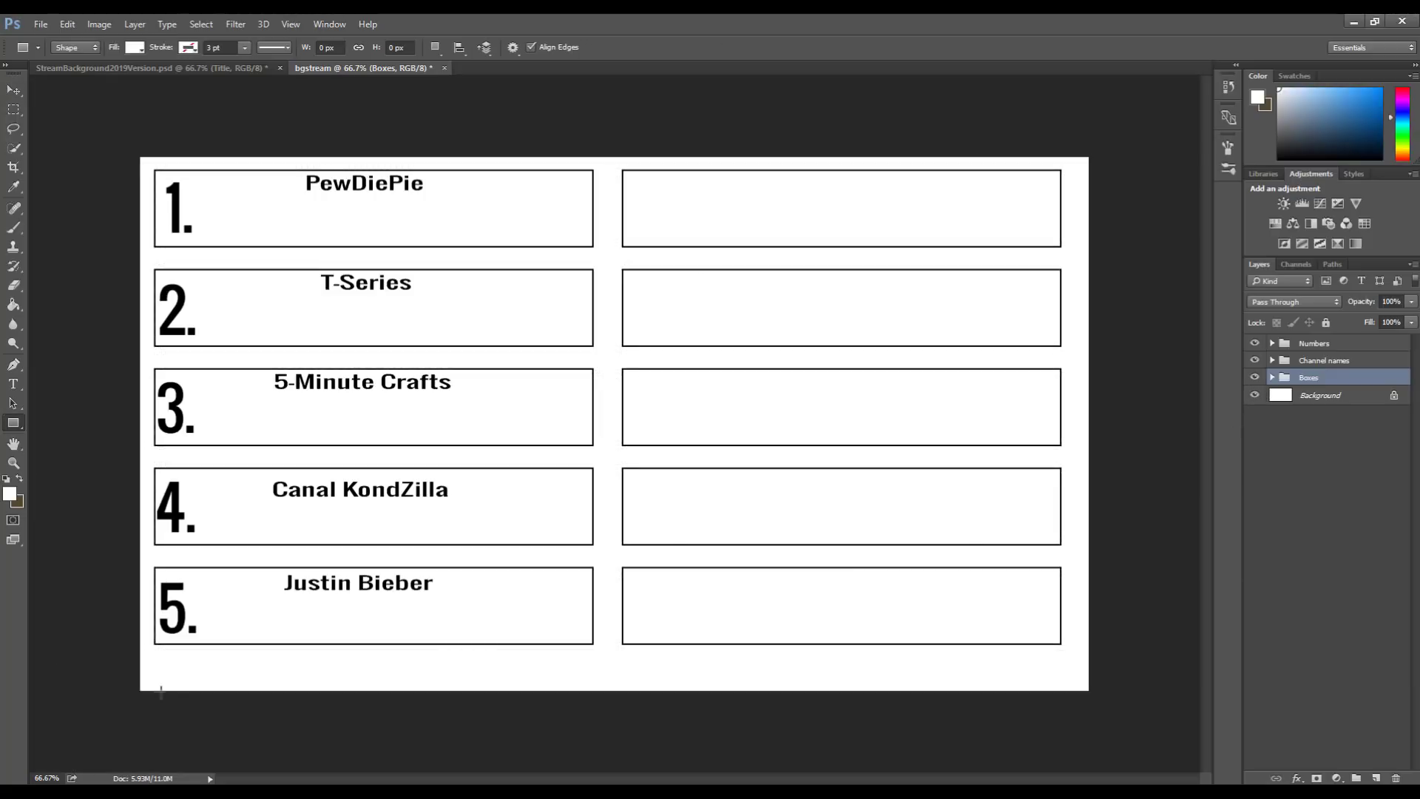
left_click_drag(148, 663, 1067, 689)
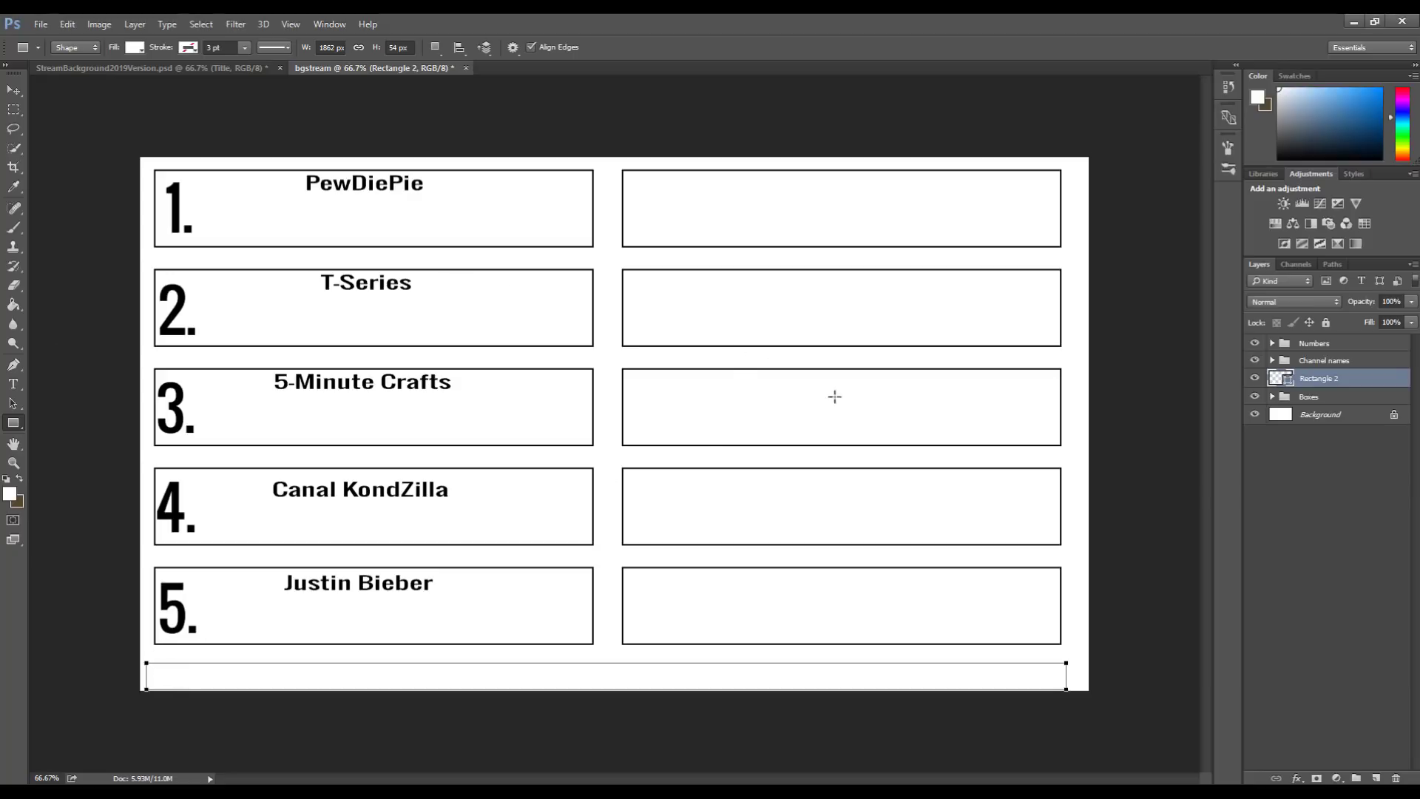
left_click(1344, 401)
left_click(1323, 362)
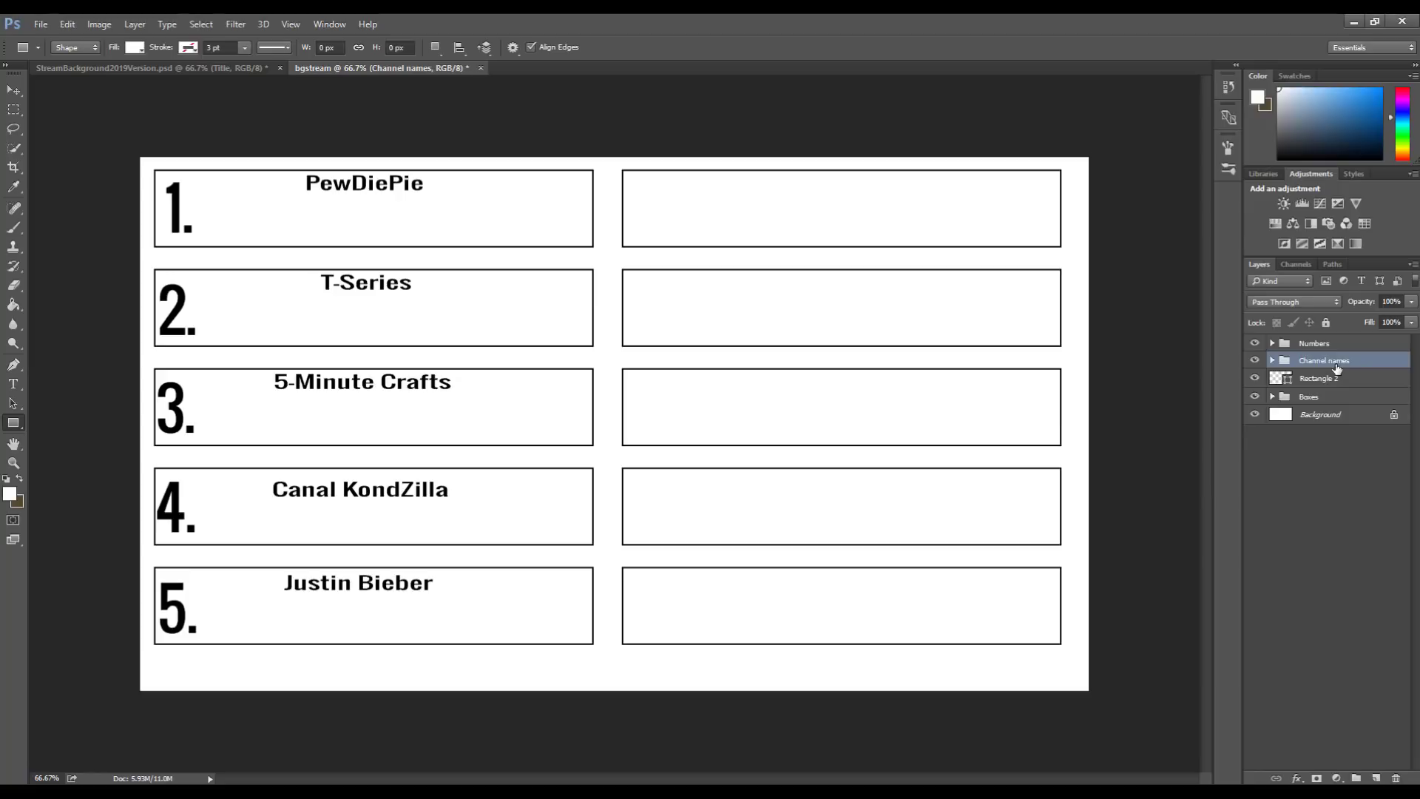